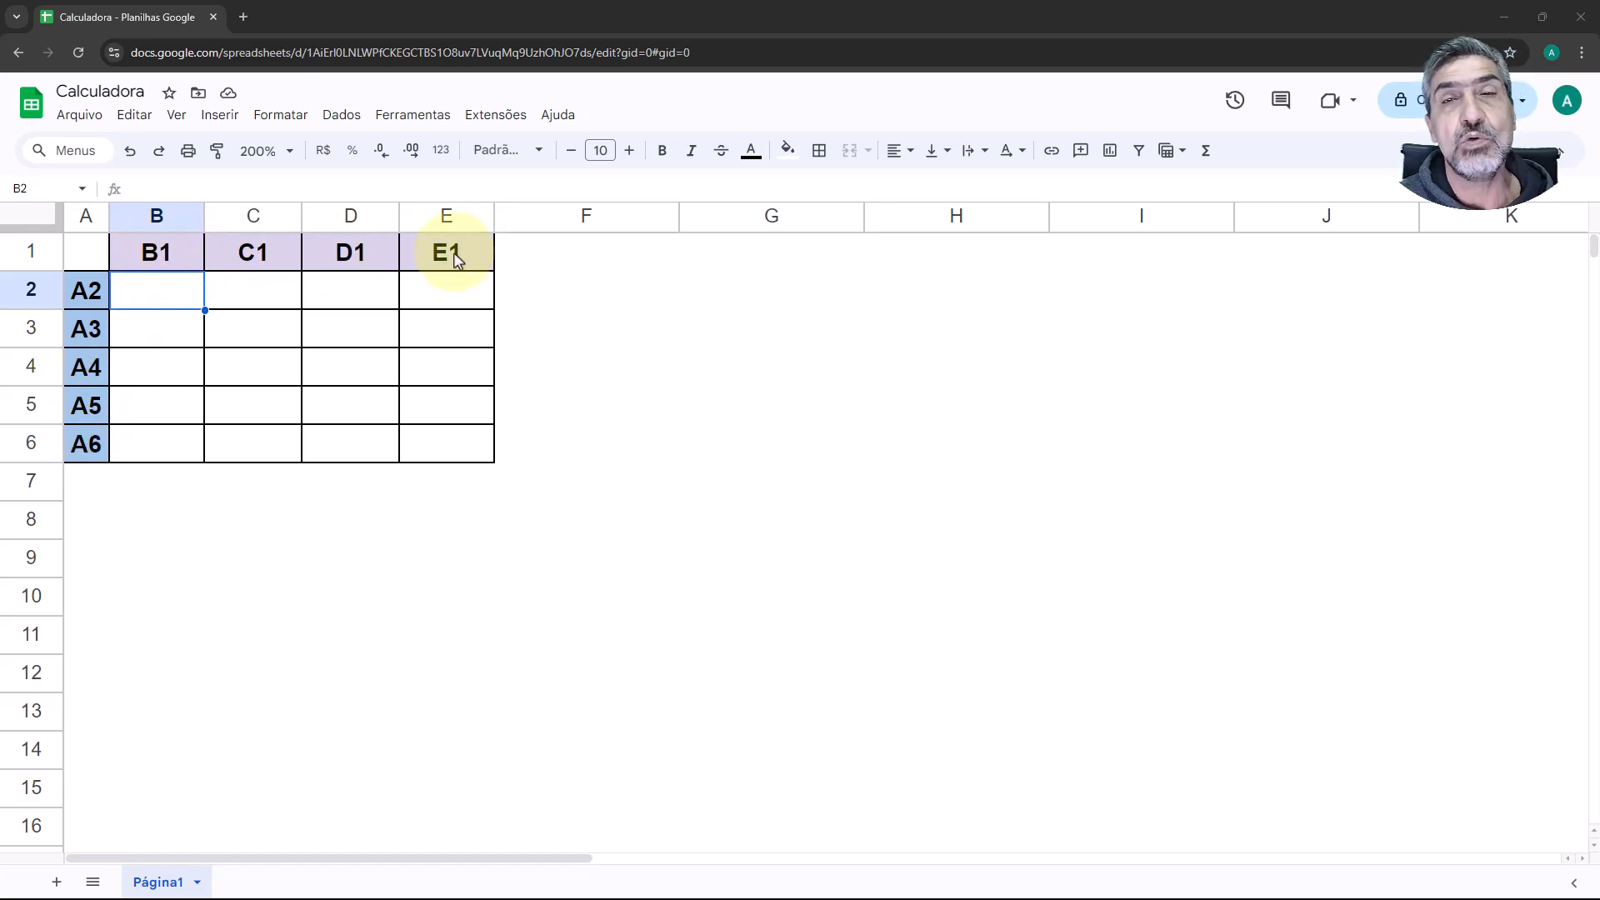
# Step: Enter a formula in cell B2 that references the header cell above it, =B1
pyautogui.click(173, 309)
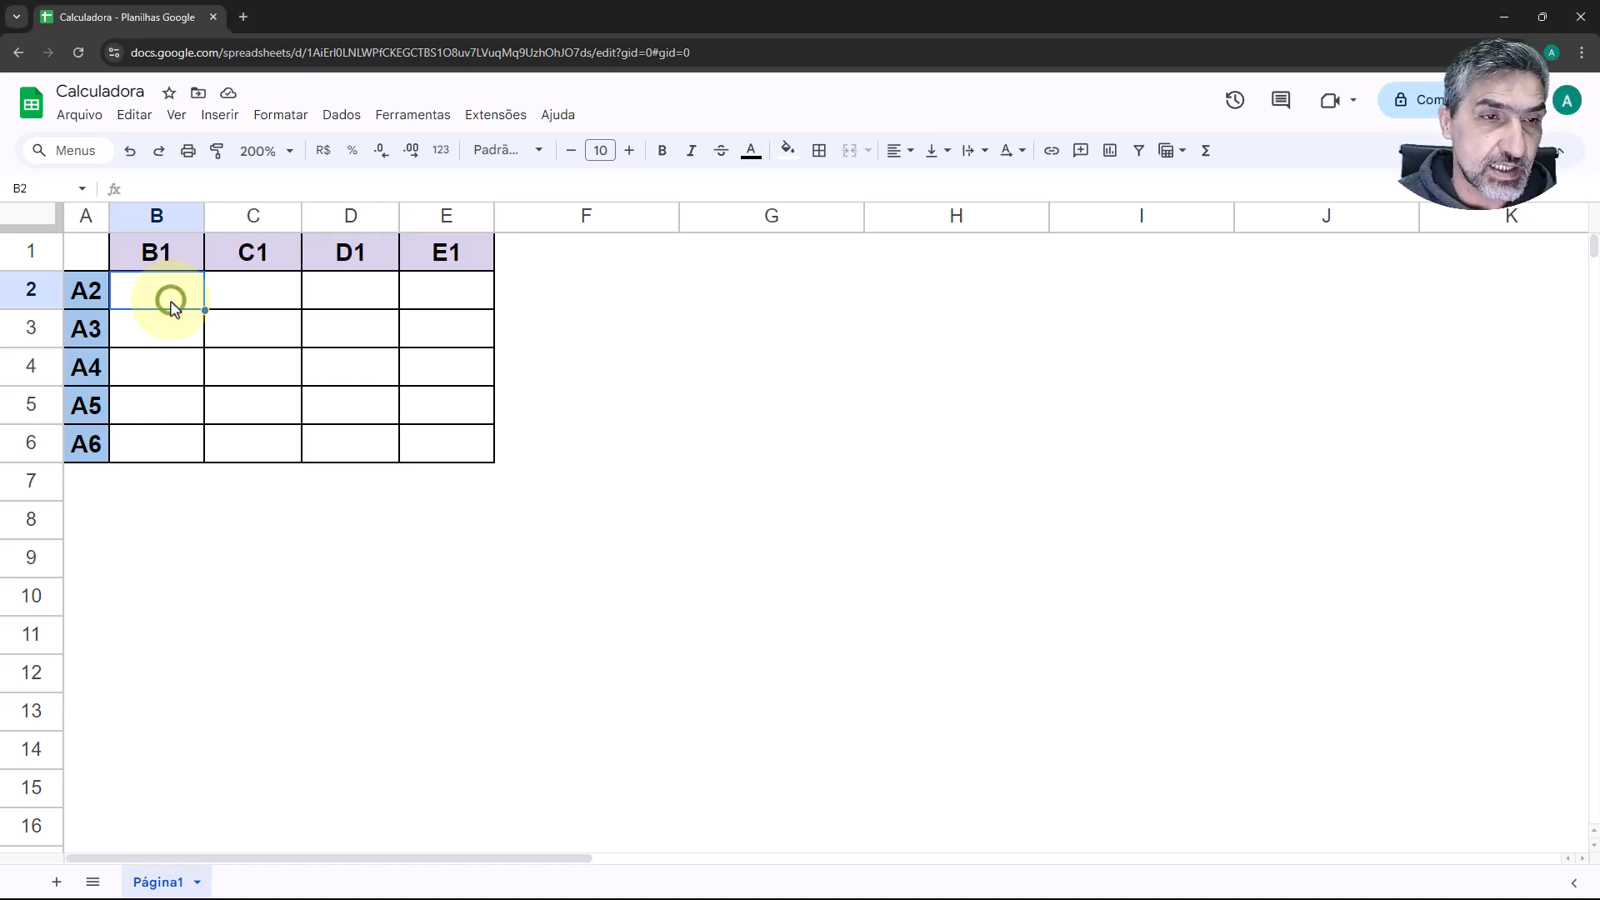
pyautogui.write('=')
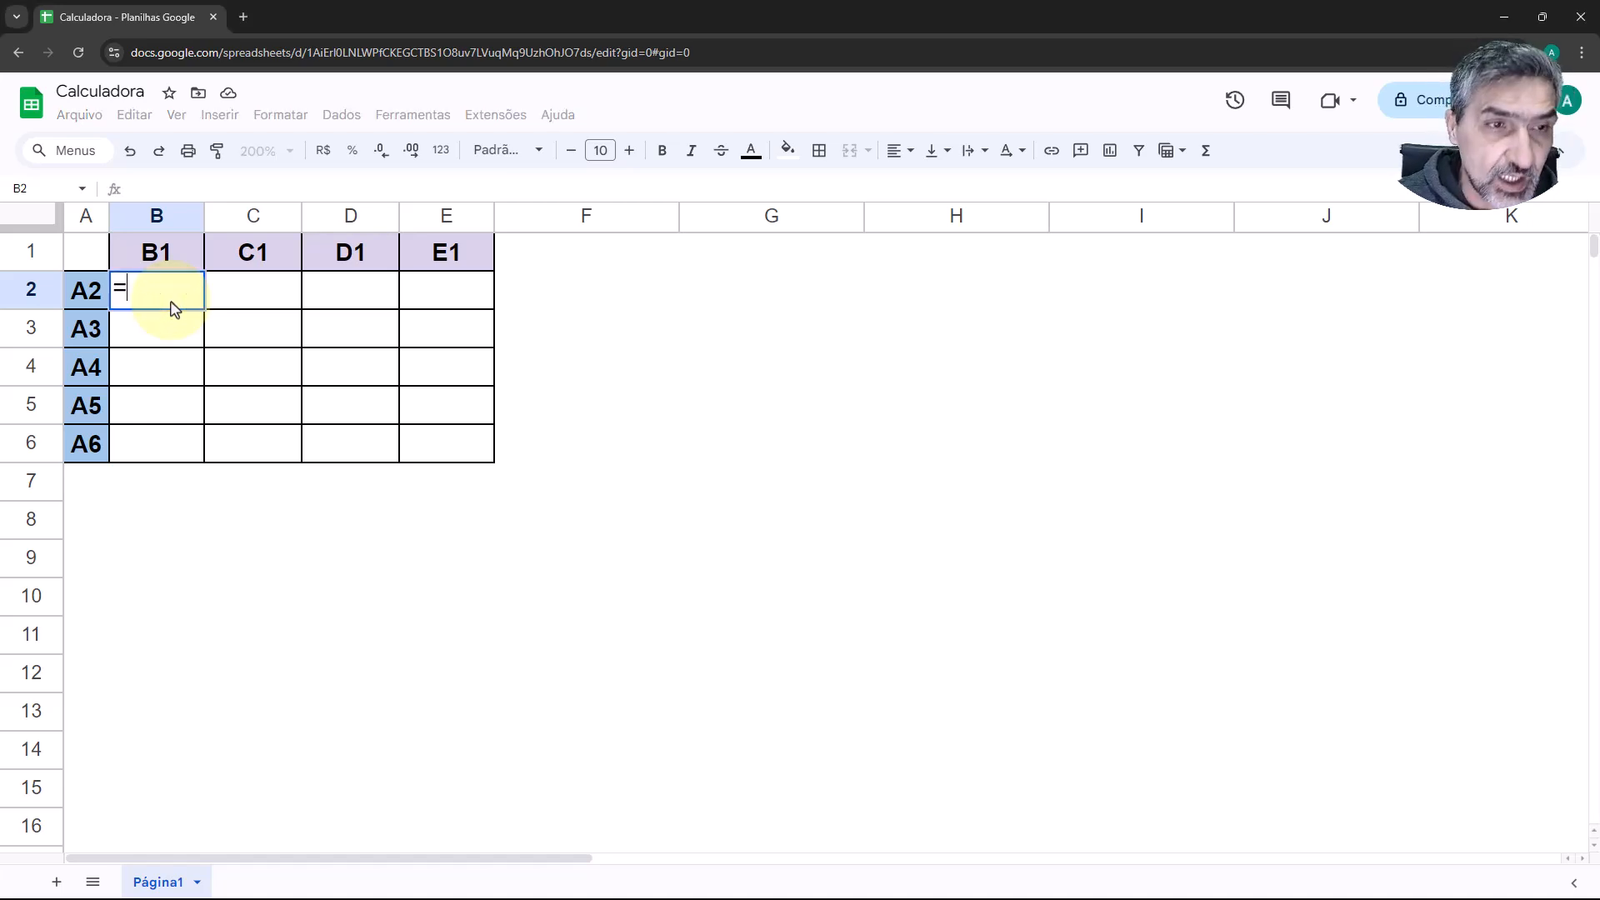
pyautogui.click(154, 256)
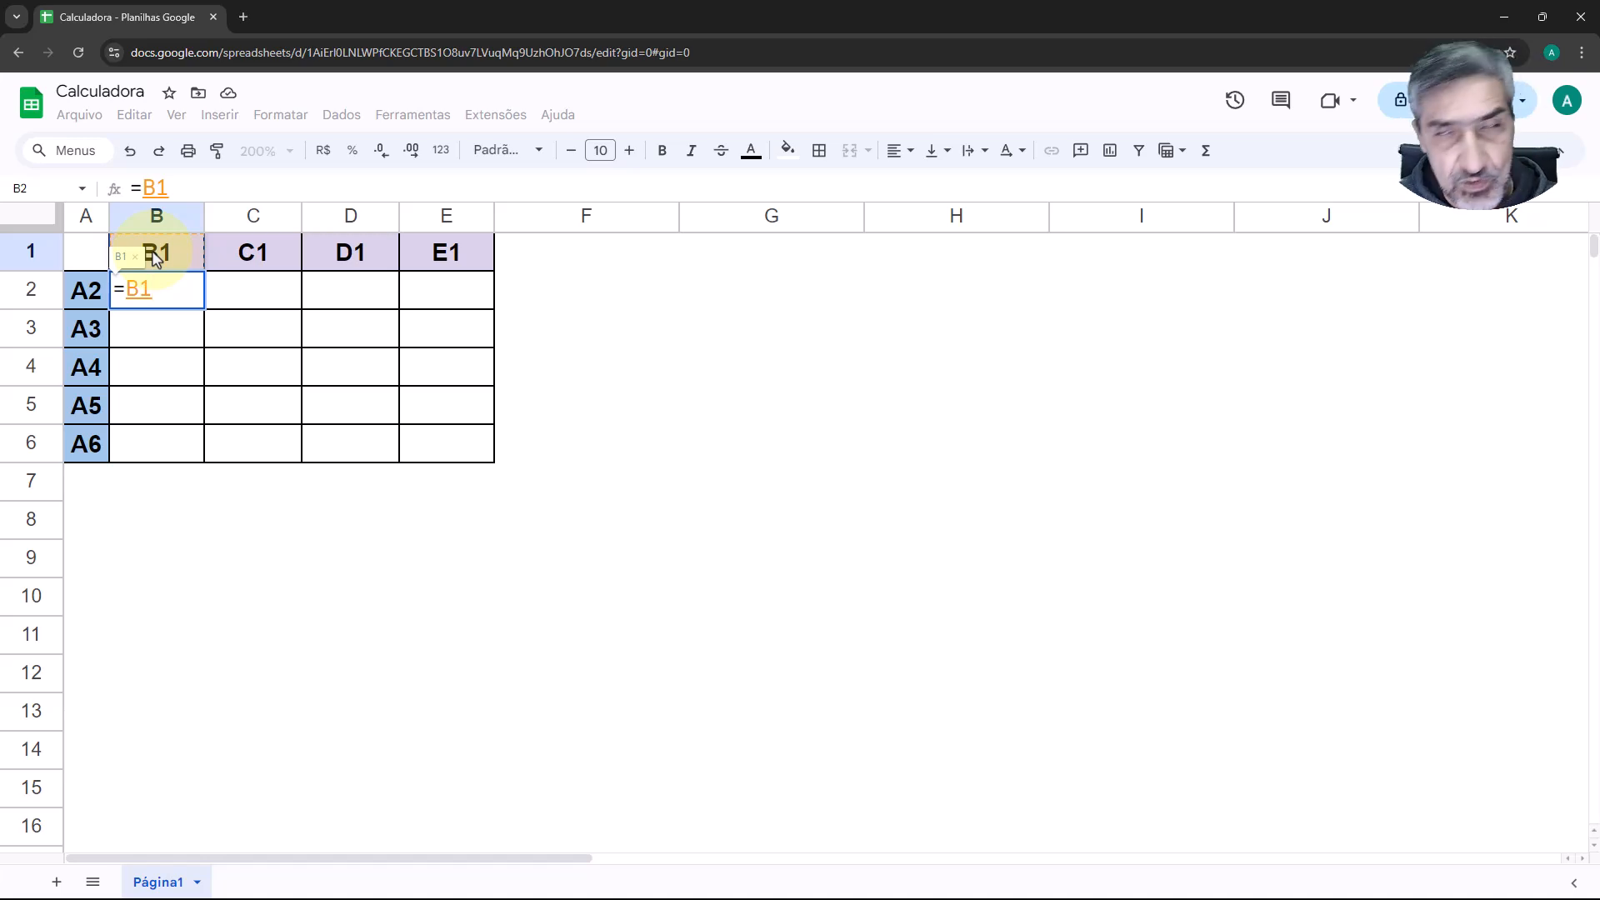
pyautogui.press('Return')
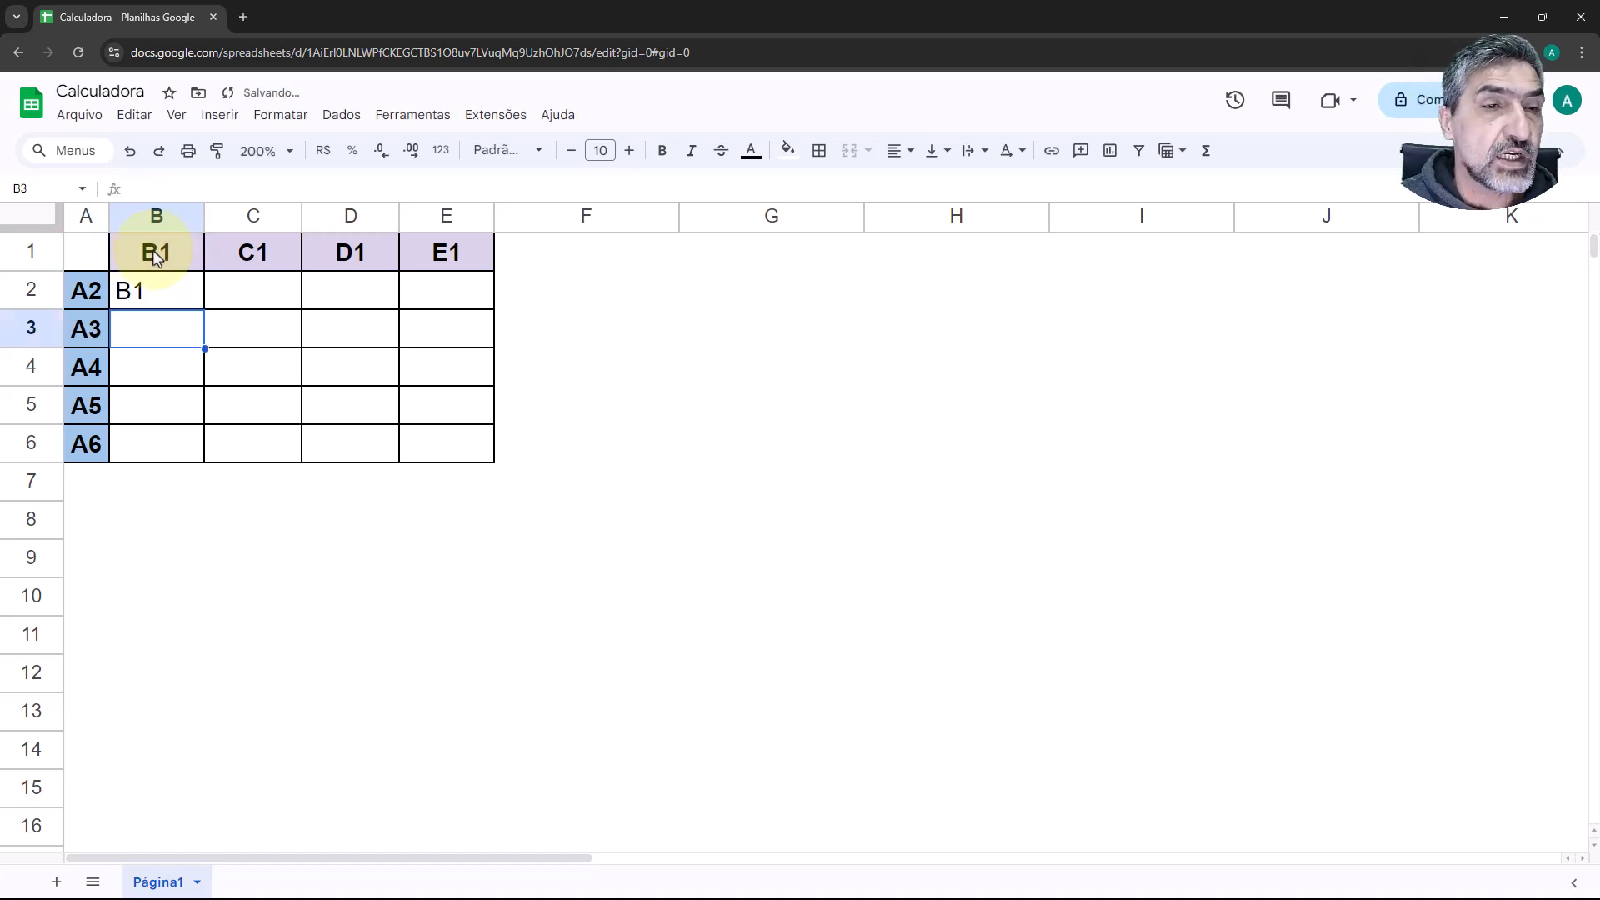
# Step: Fill the B2 formula across row 2 through E2 and inspect the reference in each filled cell
pyautogui.click(167, 292)
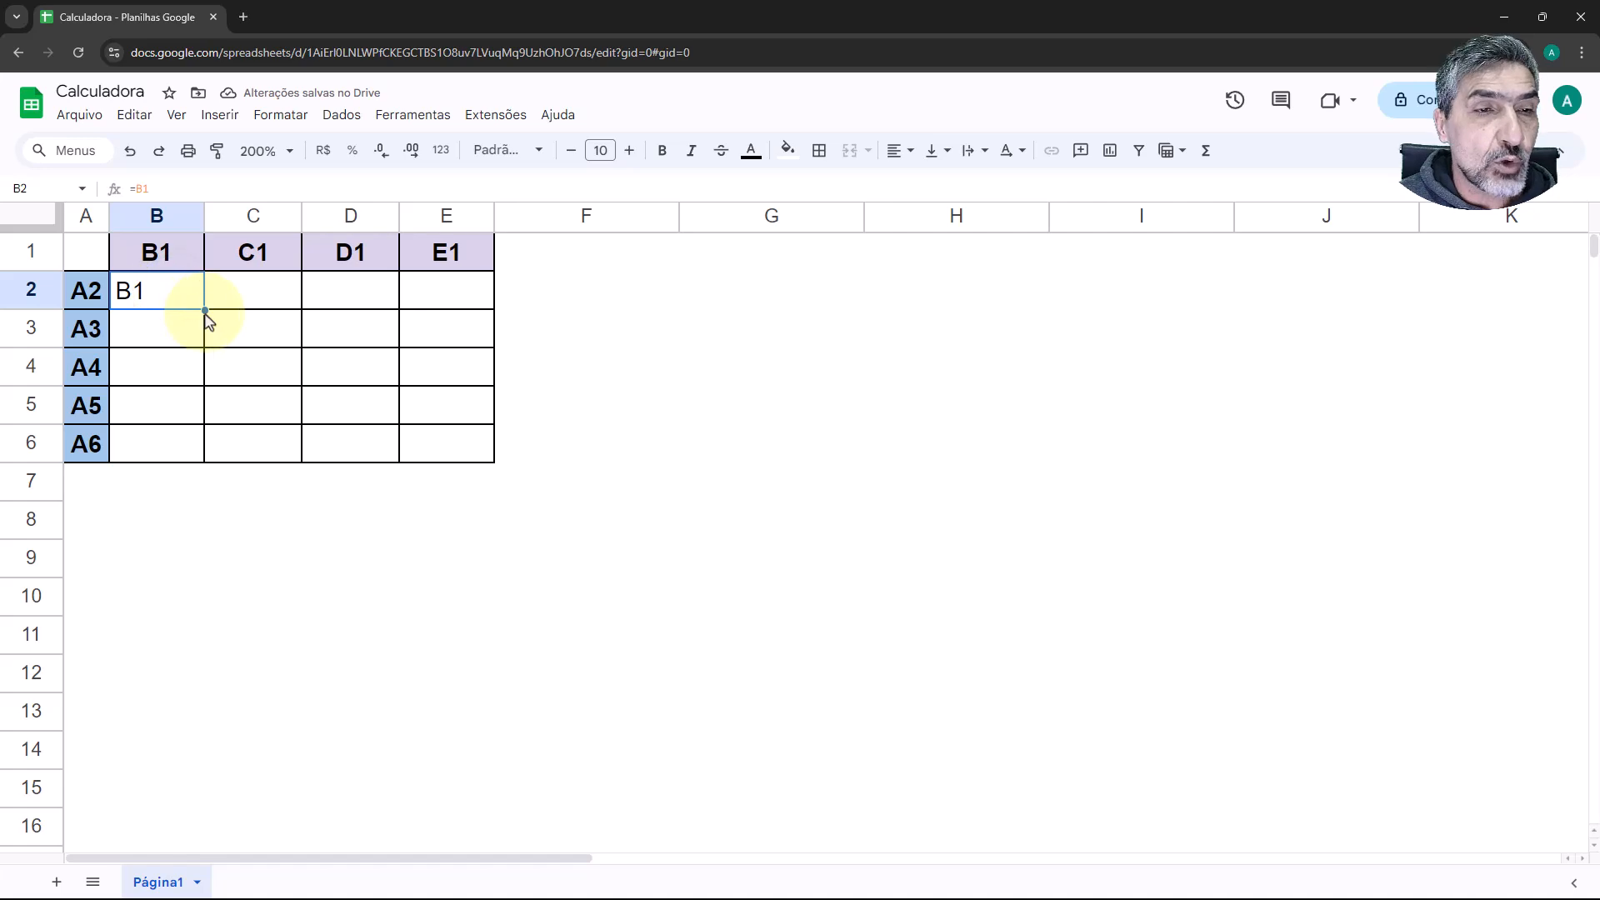
pyautogui.moveTo(204, 310); pyautogui.dragTo(475, 307)
pyautogui.click(164, 308)
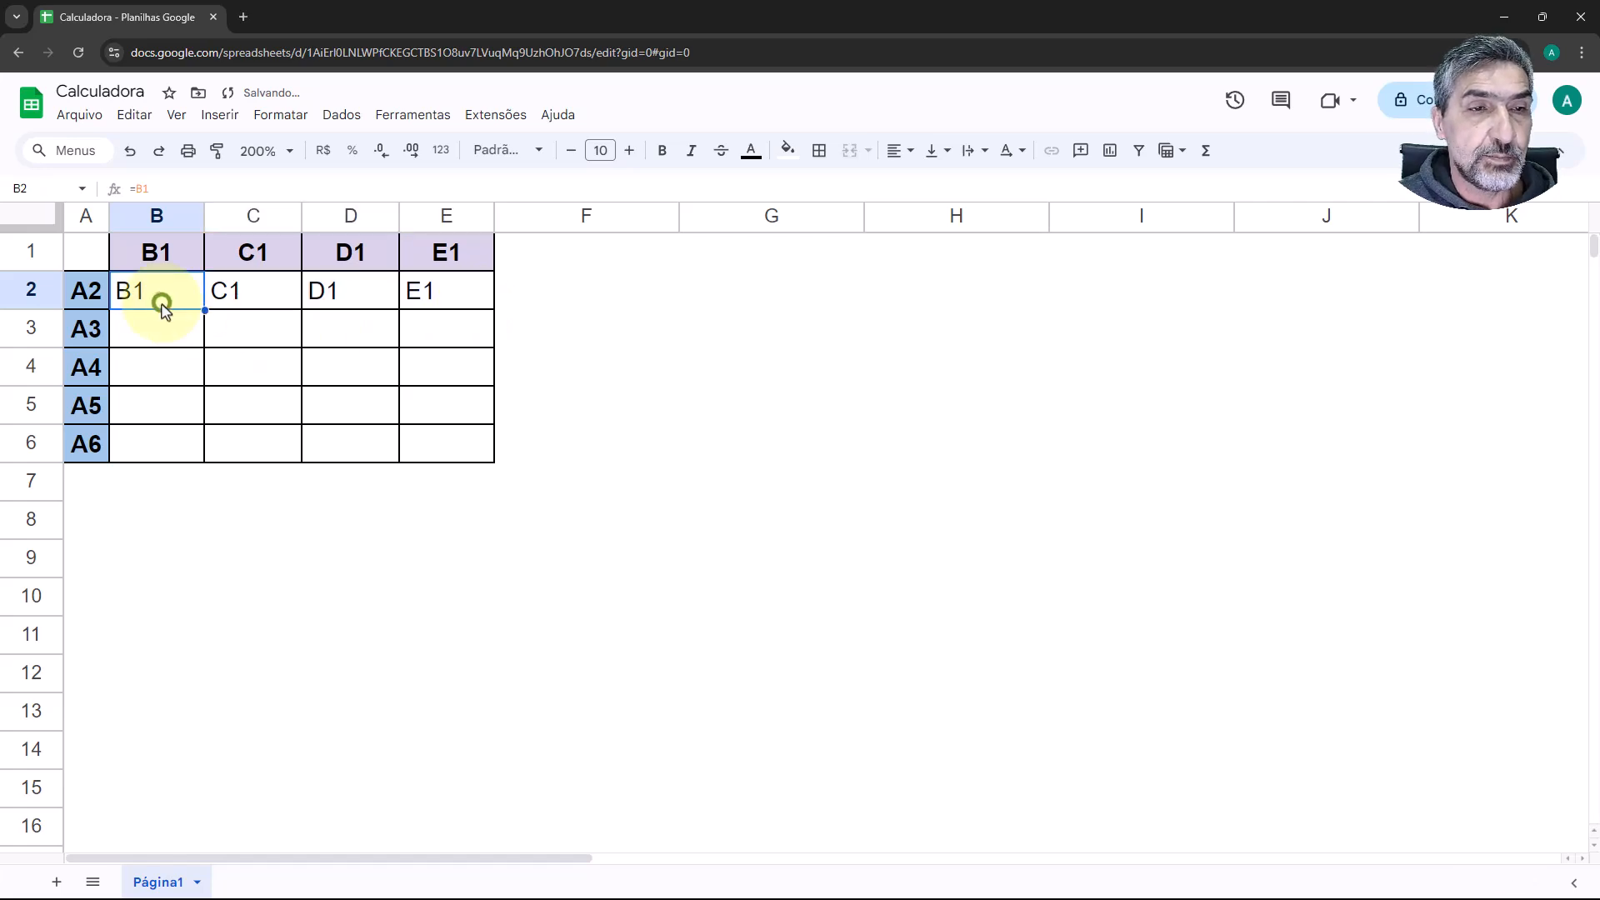
pyautogui.click(222, 293)
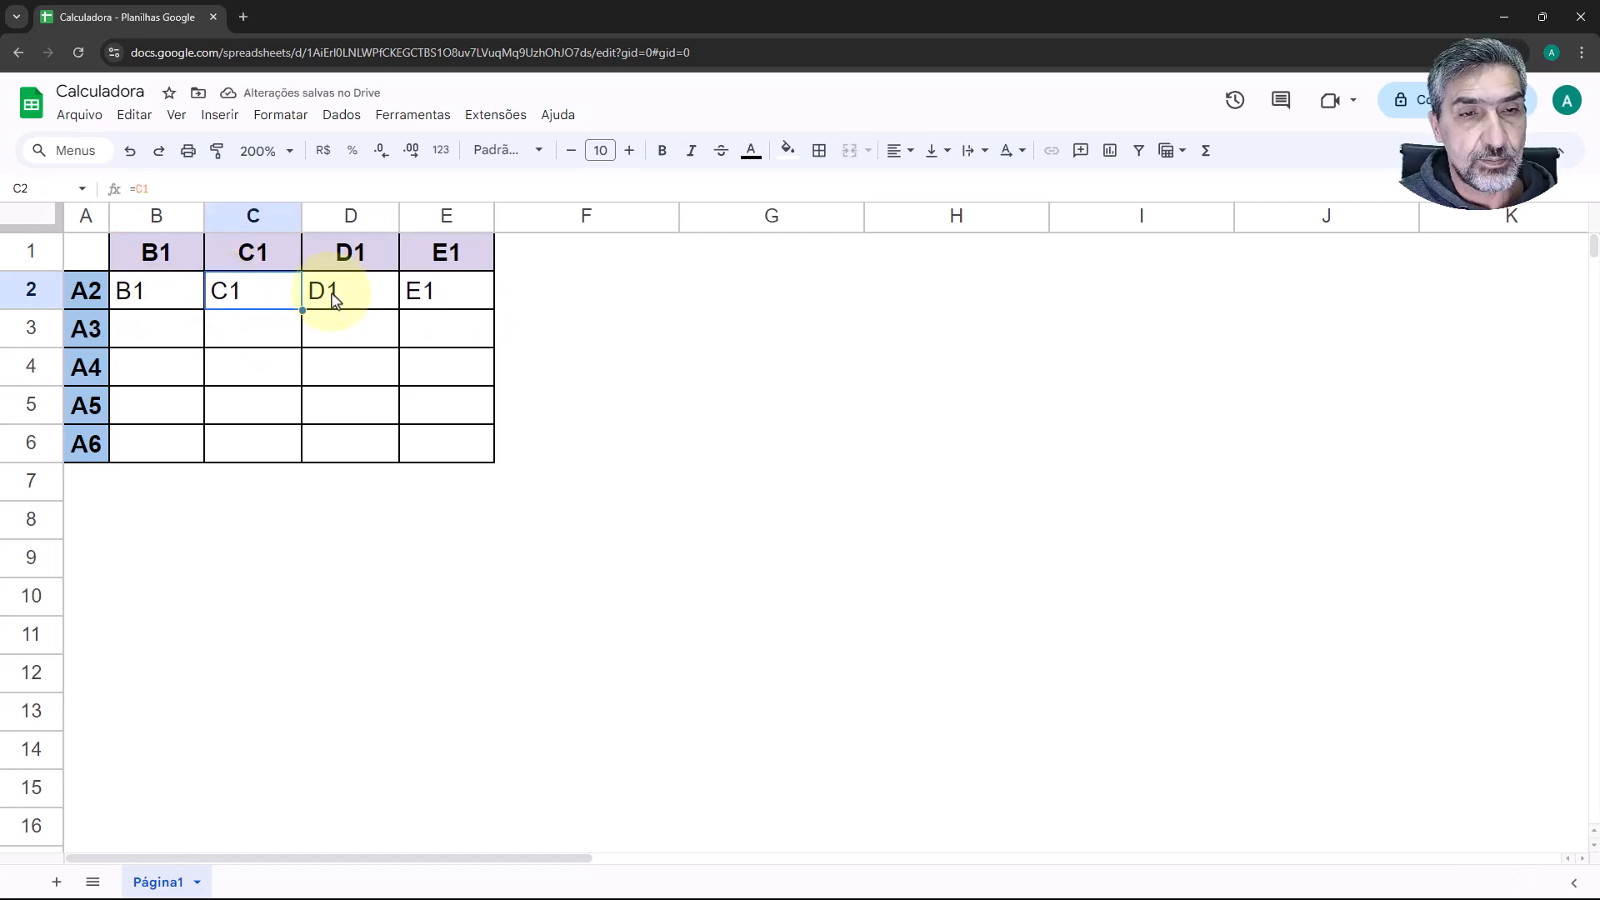
pyautogui.click(332, 296)
pyautogui.click(421, 298)
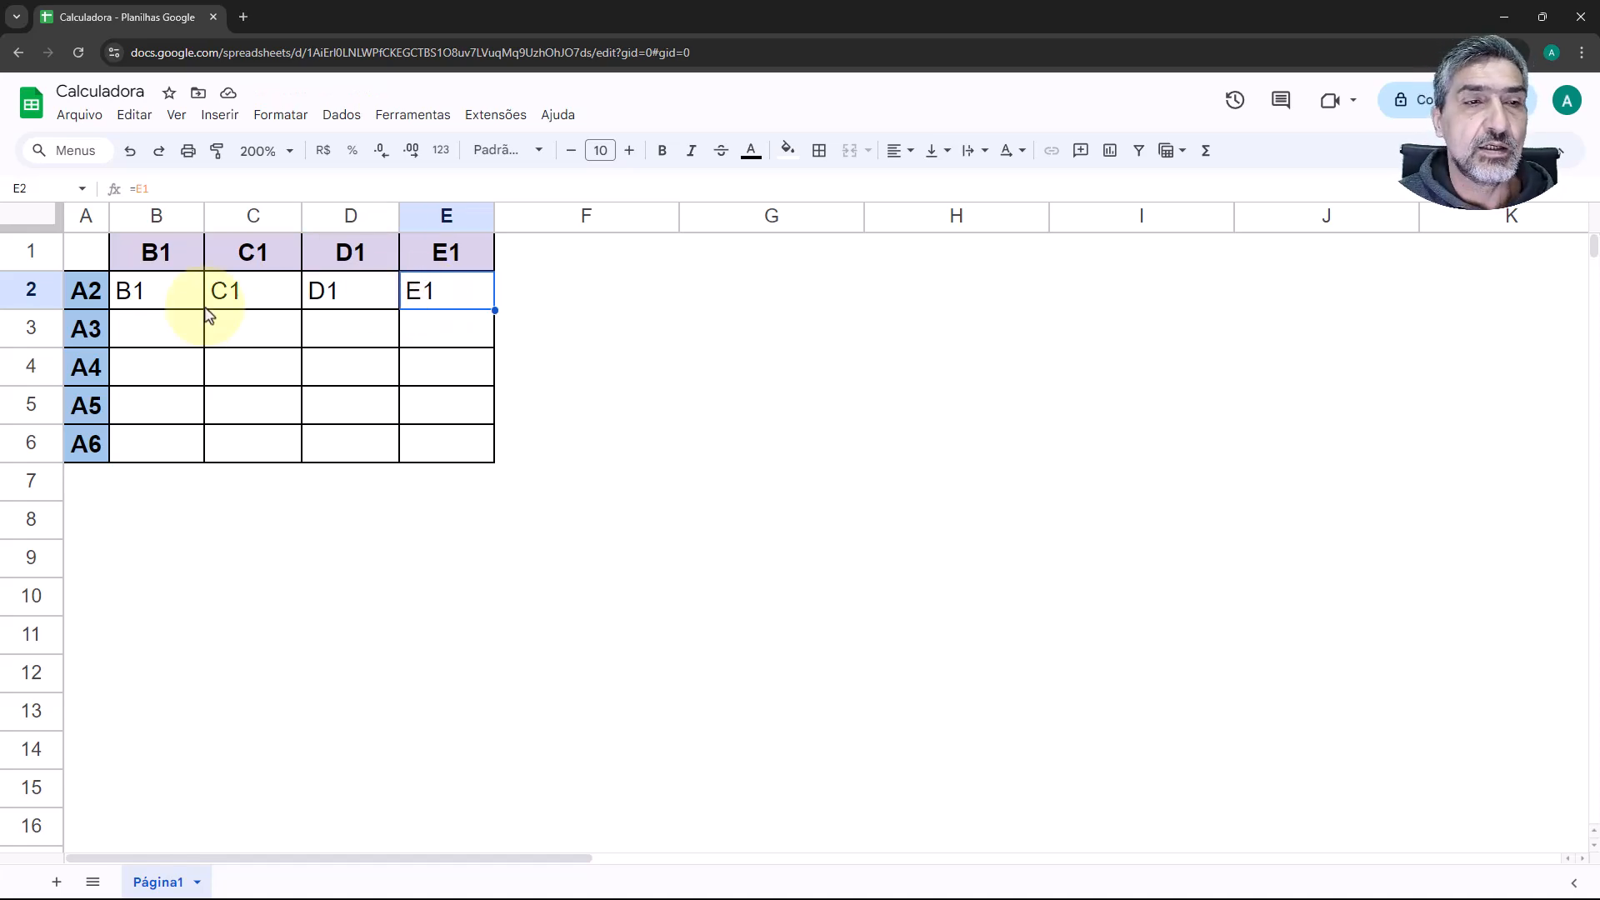
pyautogui.click(168, 300)
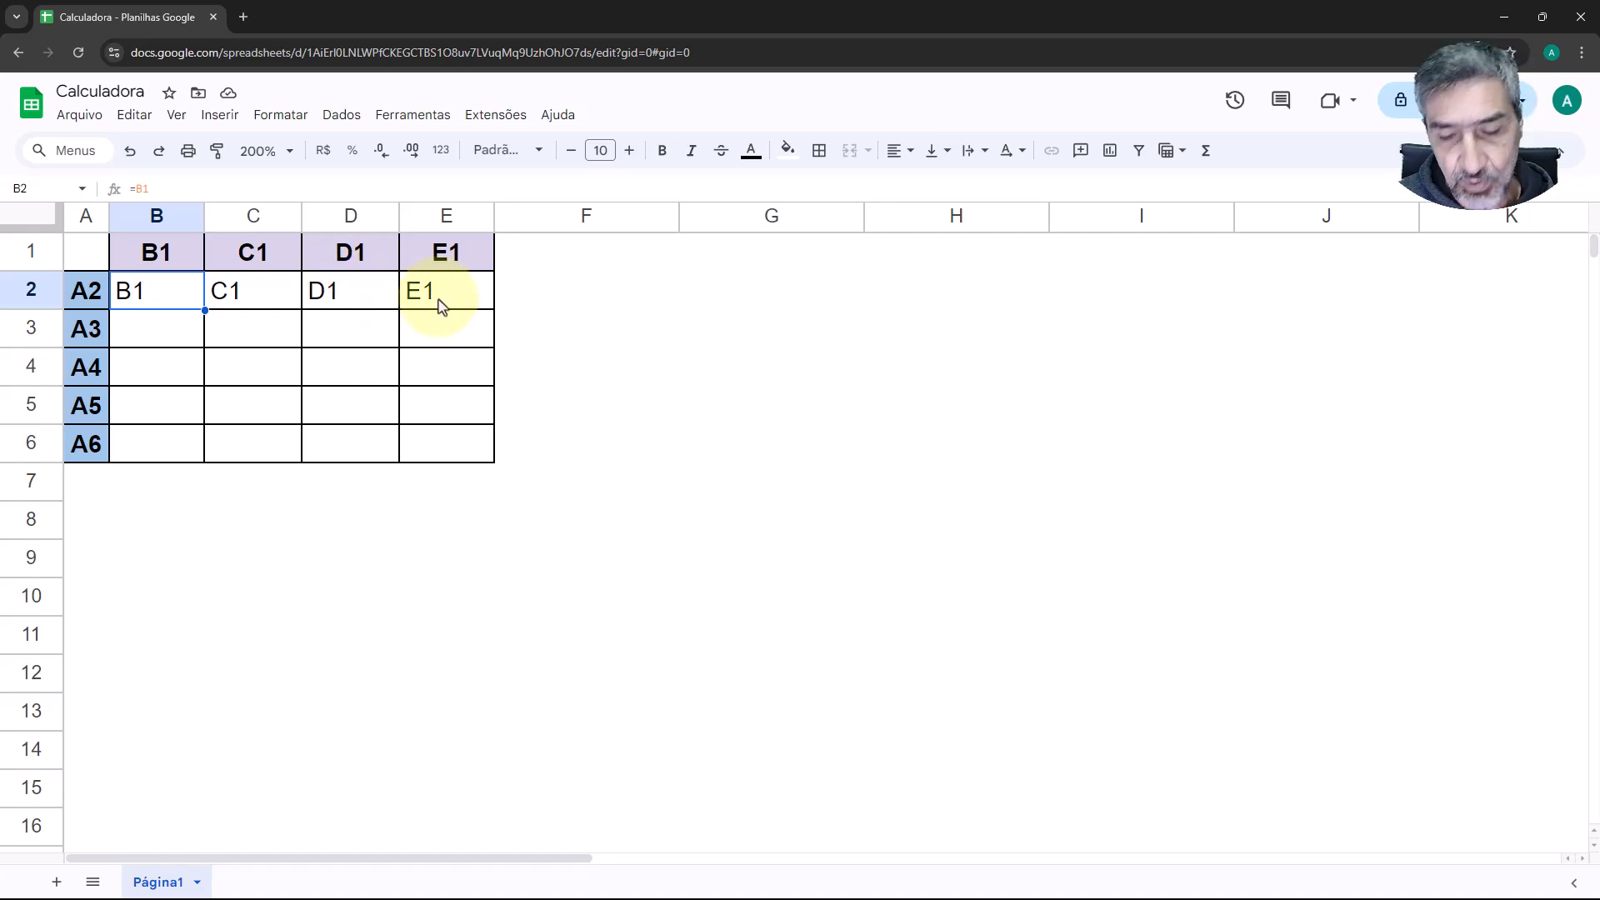
# Step: Clear the formulas in C2:E2 and paste a copy of the B2 formula into E2
pyautogui.moveTo(242, 313); pyautogui.dragTo(419, 300)
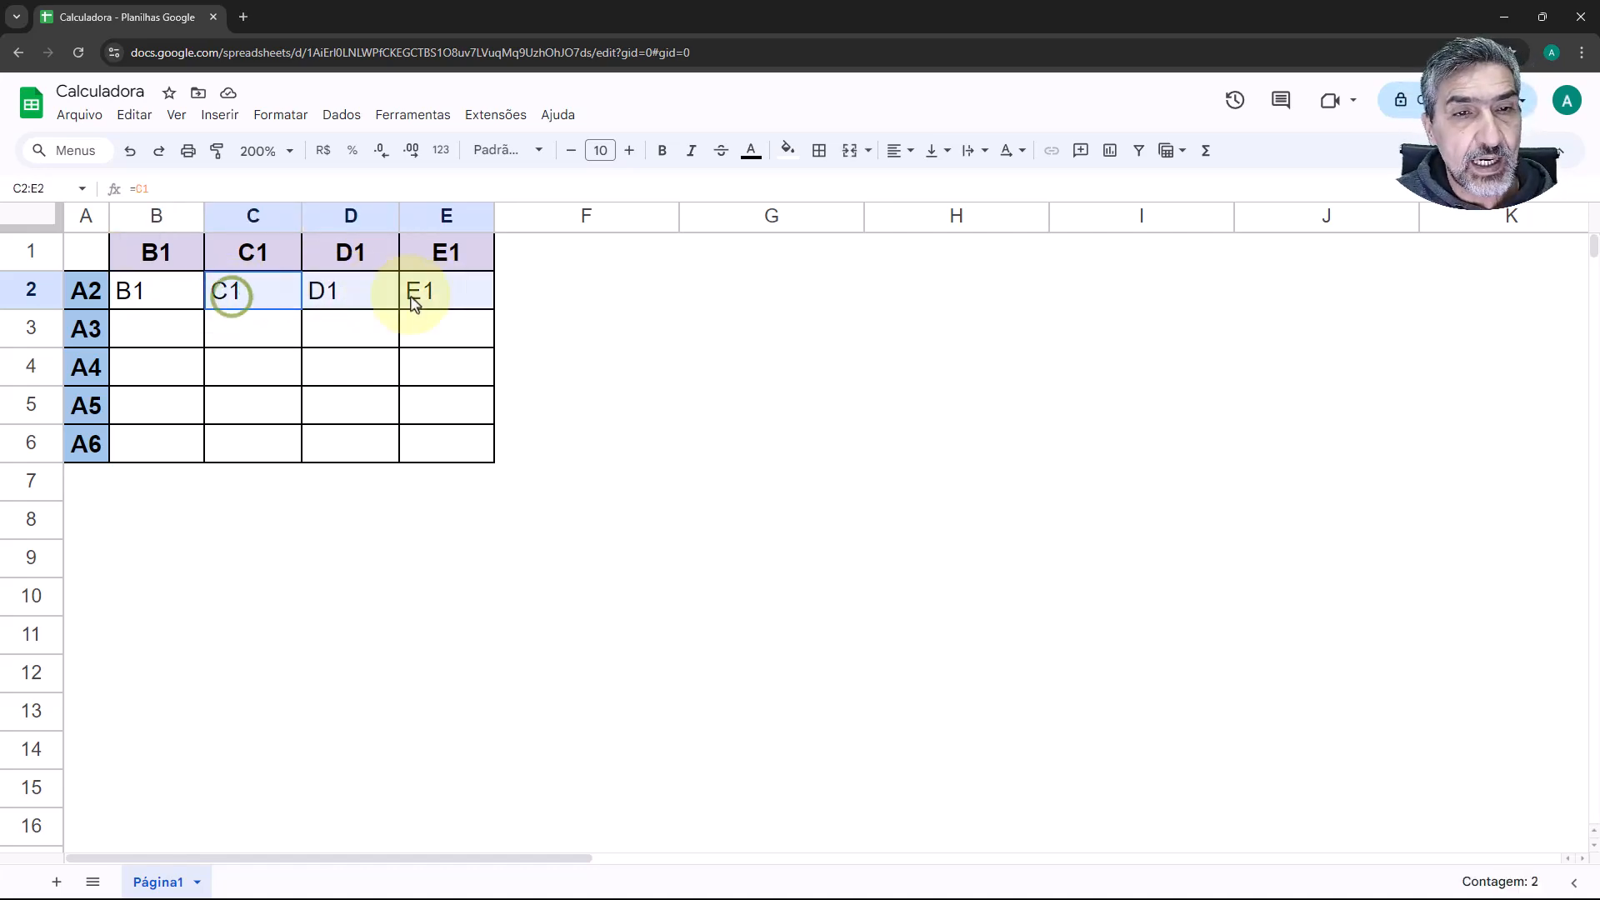
pyautogui.press('Delete')
pyautogui.click(167, 291)
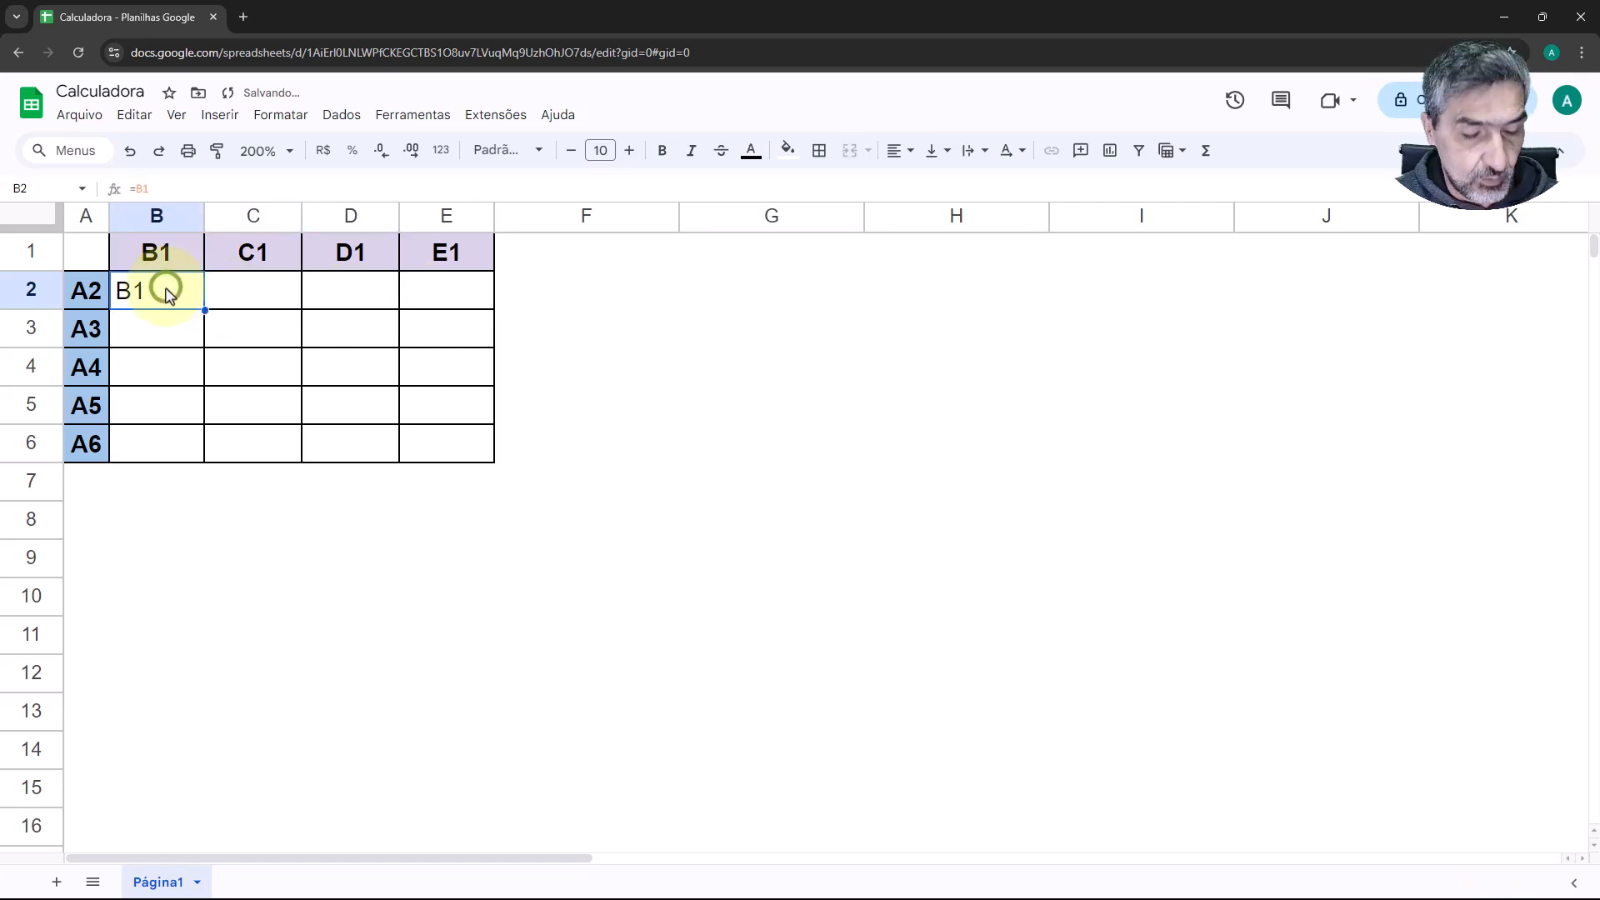
pyautogui.hotkey('ctrl', 'c')
pyautogui.click(429, 296)
pyautogui.hotkey('ctrl', 'v')
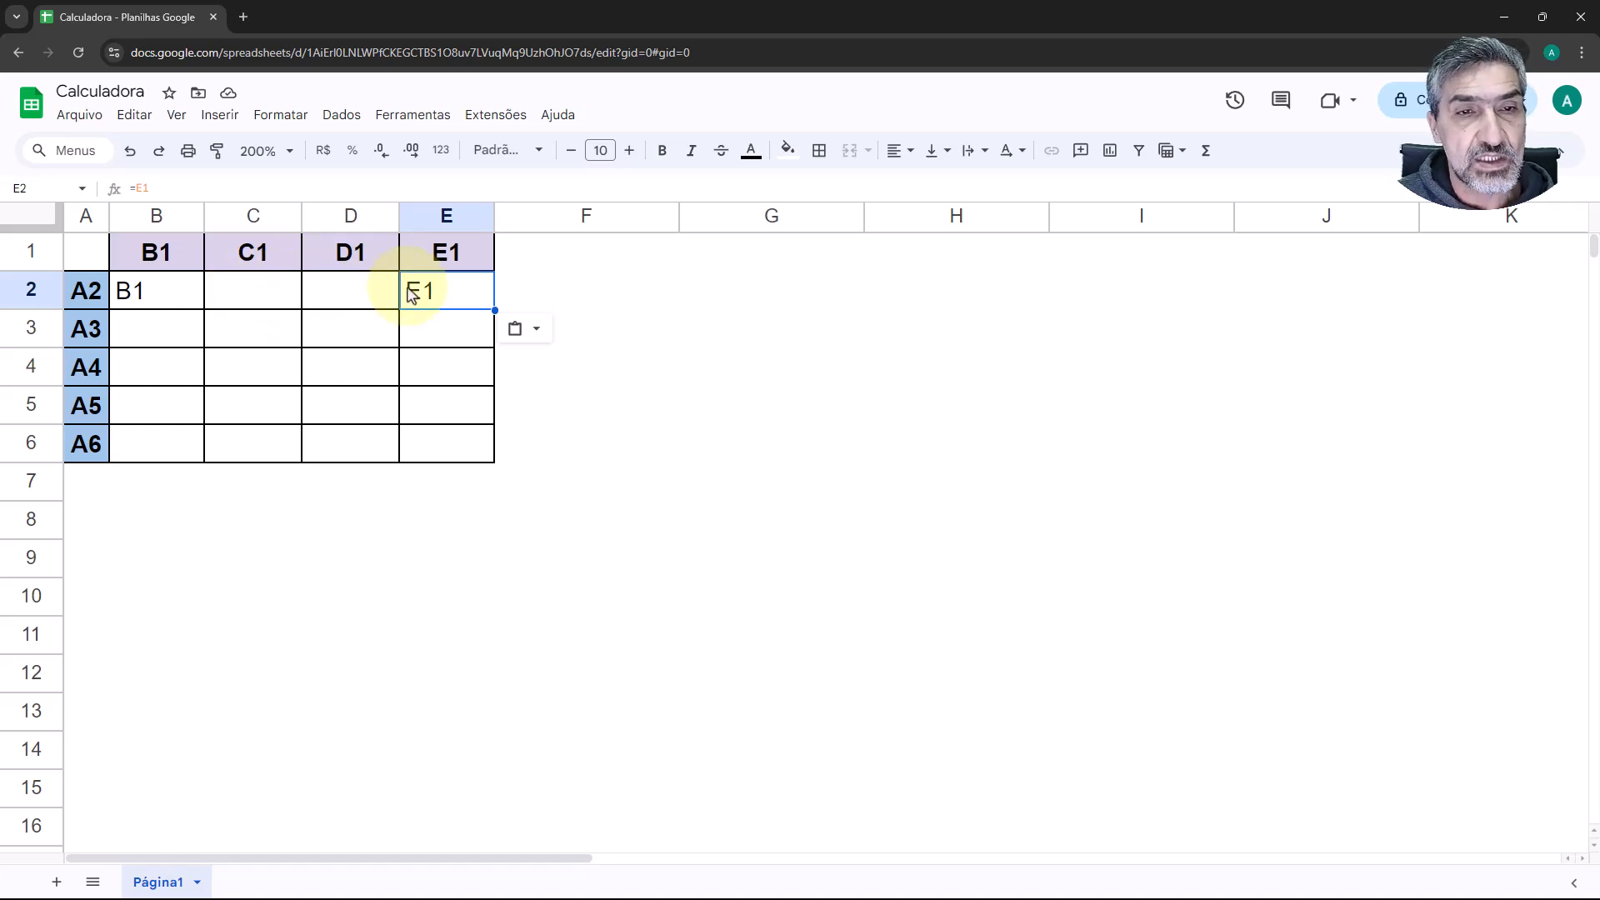
# Step: Clear E2 and replace the formula in B2 with =A2
pyautogui.press('Delete')
pyautogui.click(195, 308)
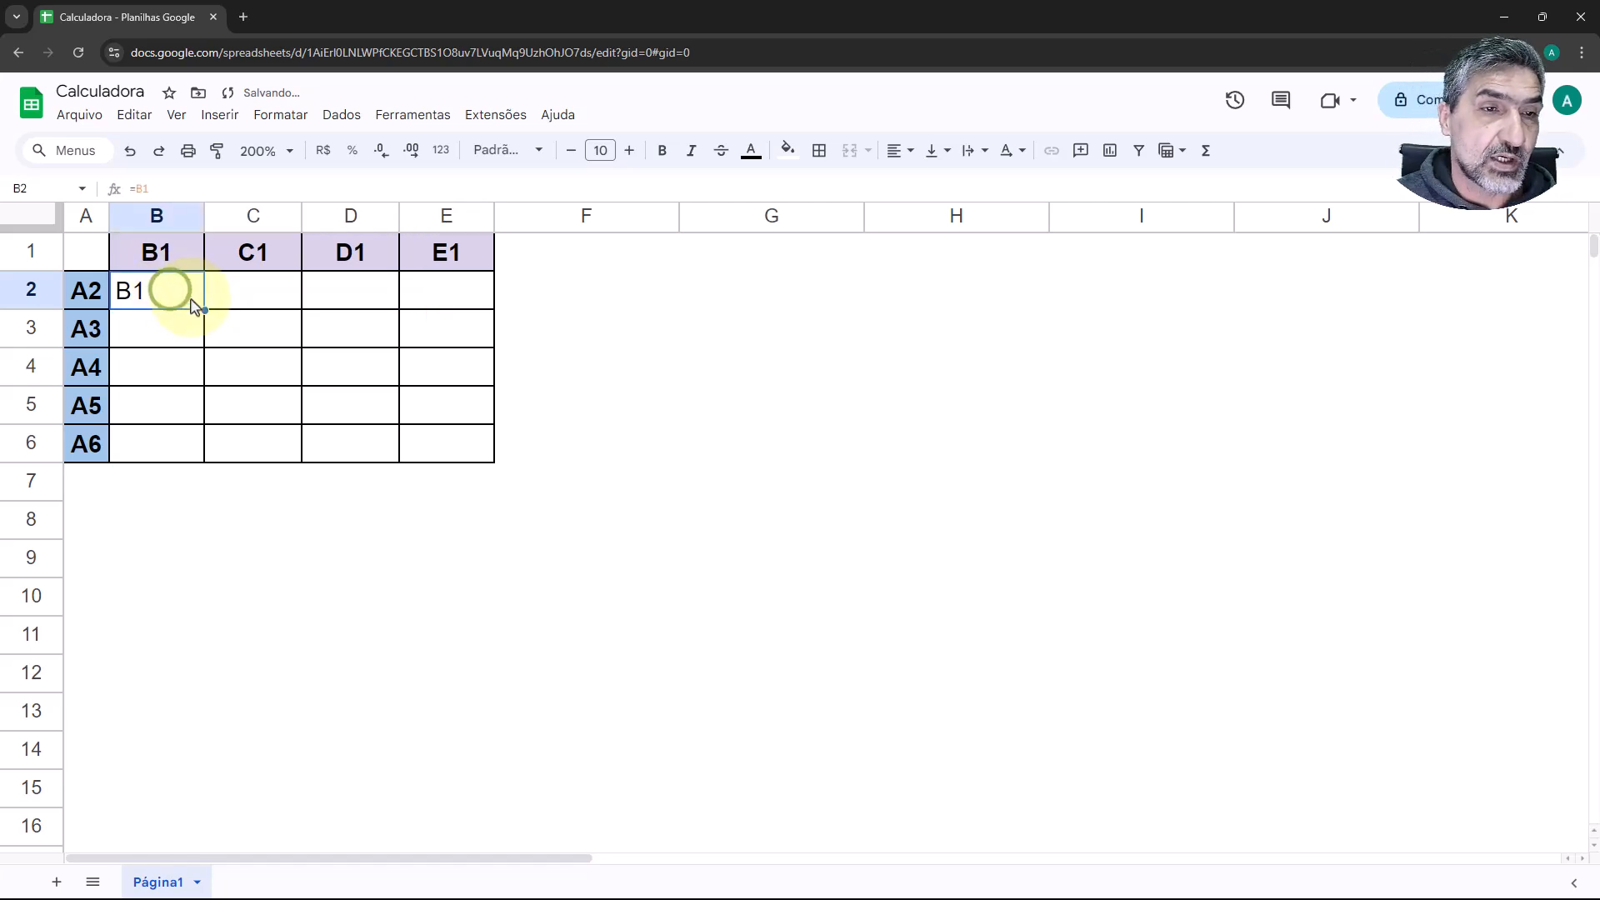
pyautogui.press('Delete')
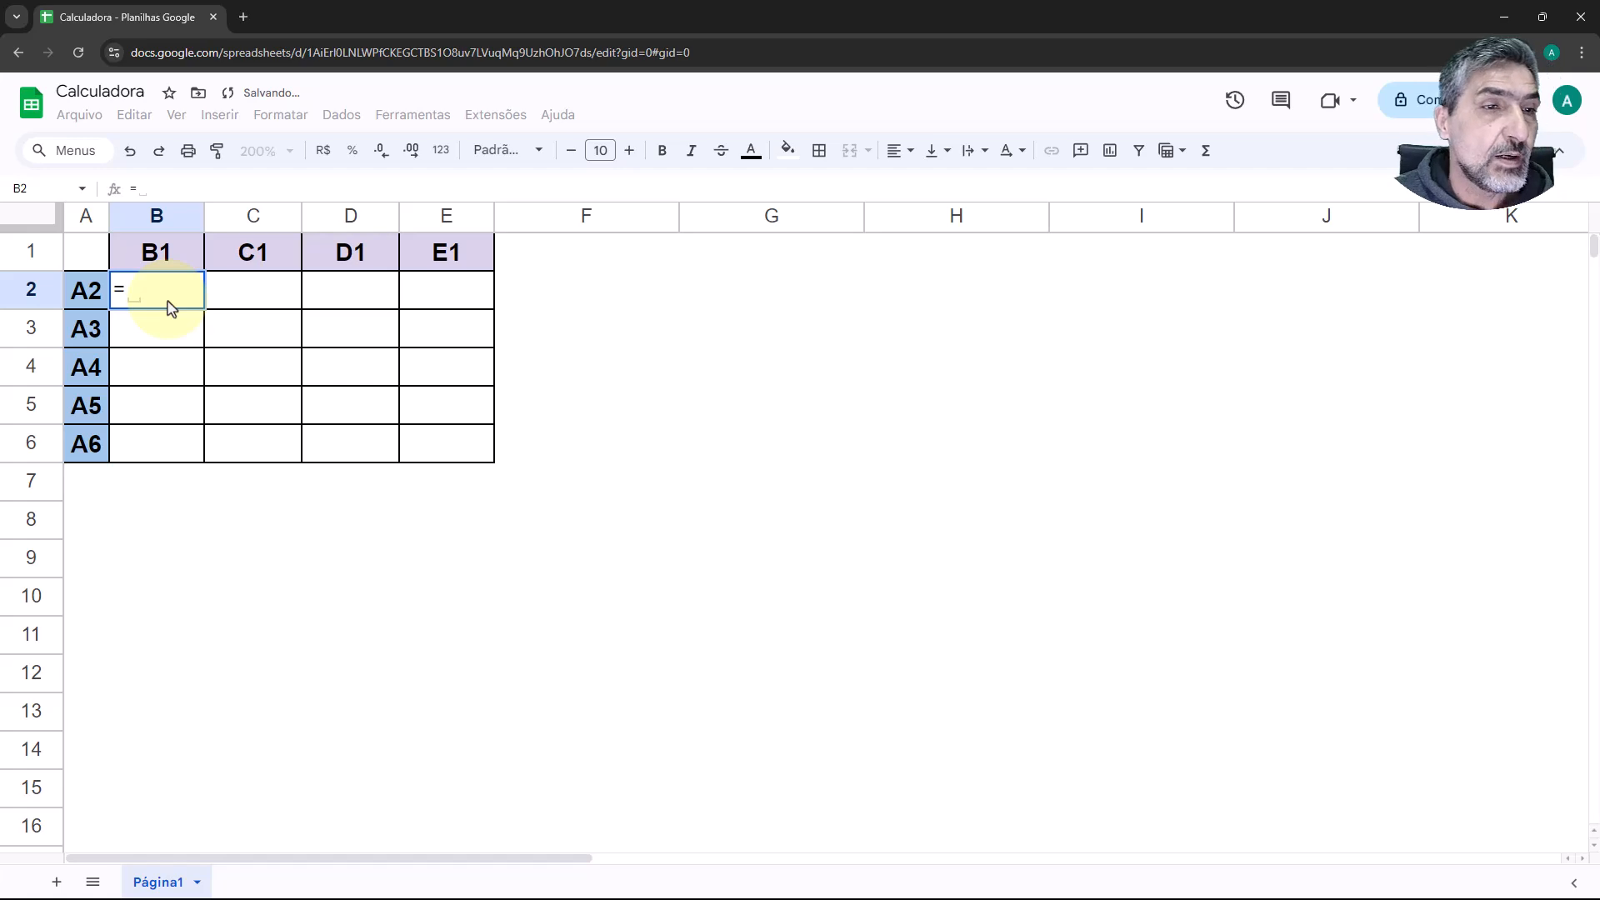
pyautogui.click(89, 294)
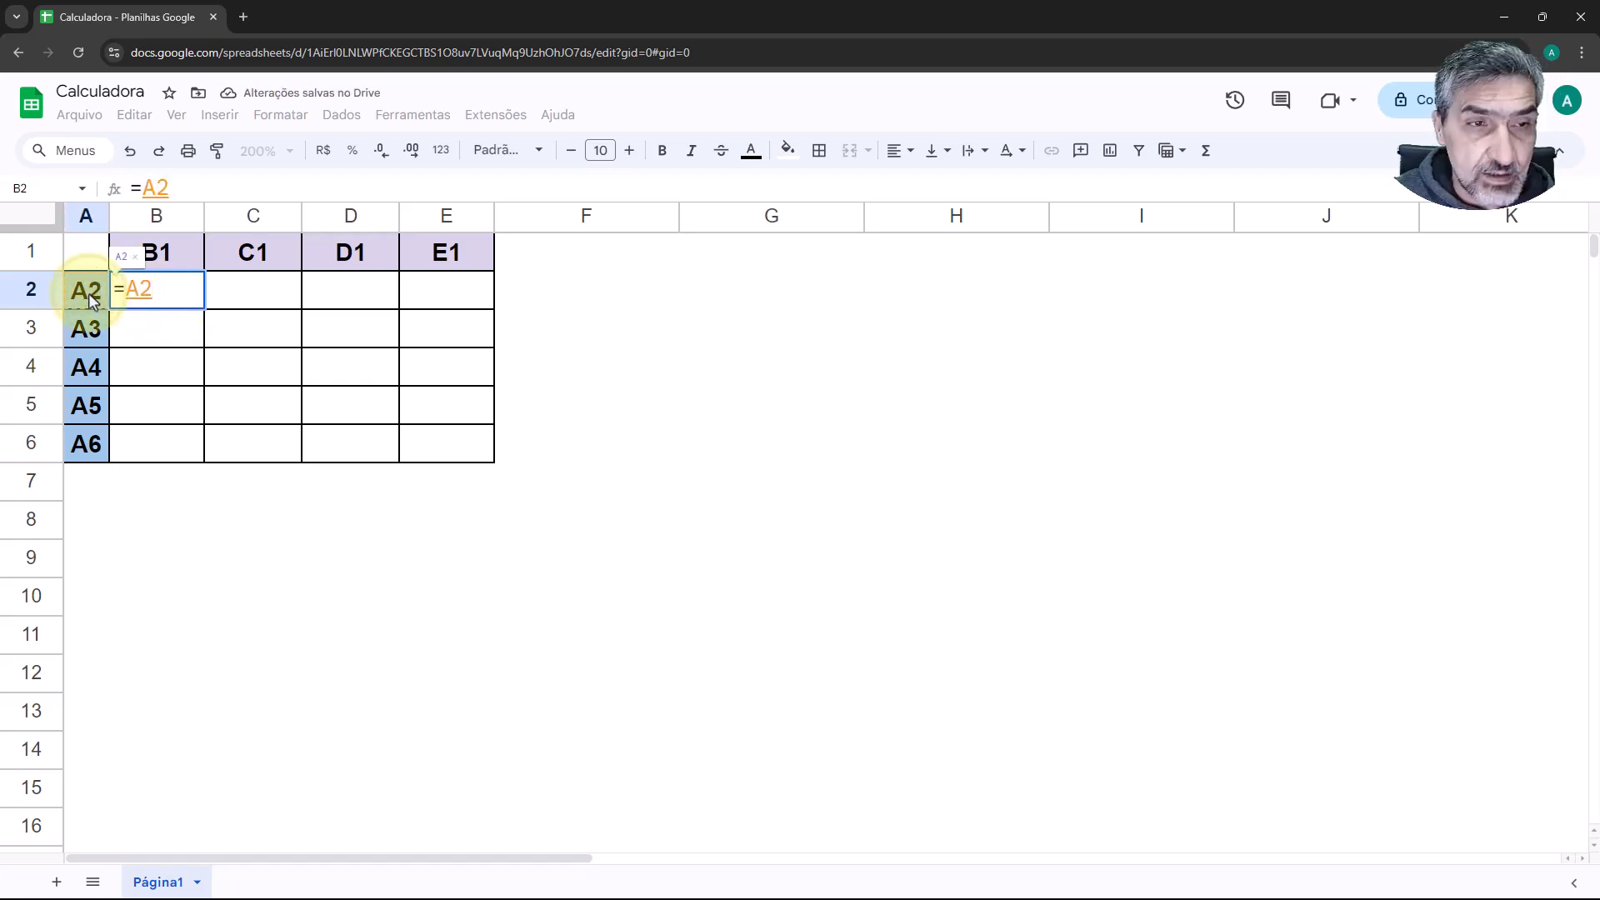
pyautogui.press('Return')
# Step: Fill the B2 formula down column B through B6 and inspect which cell the B2 formula references
pyautogui.click(161, 293)
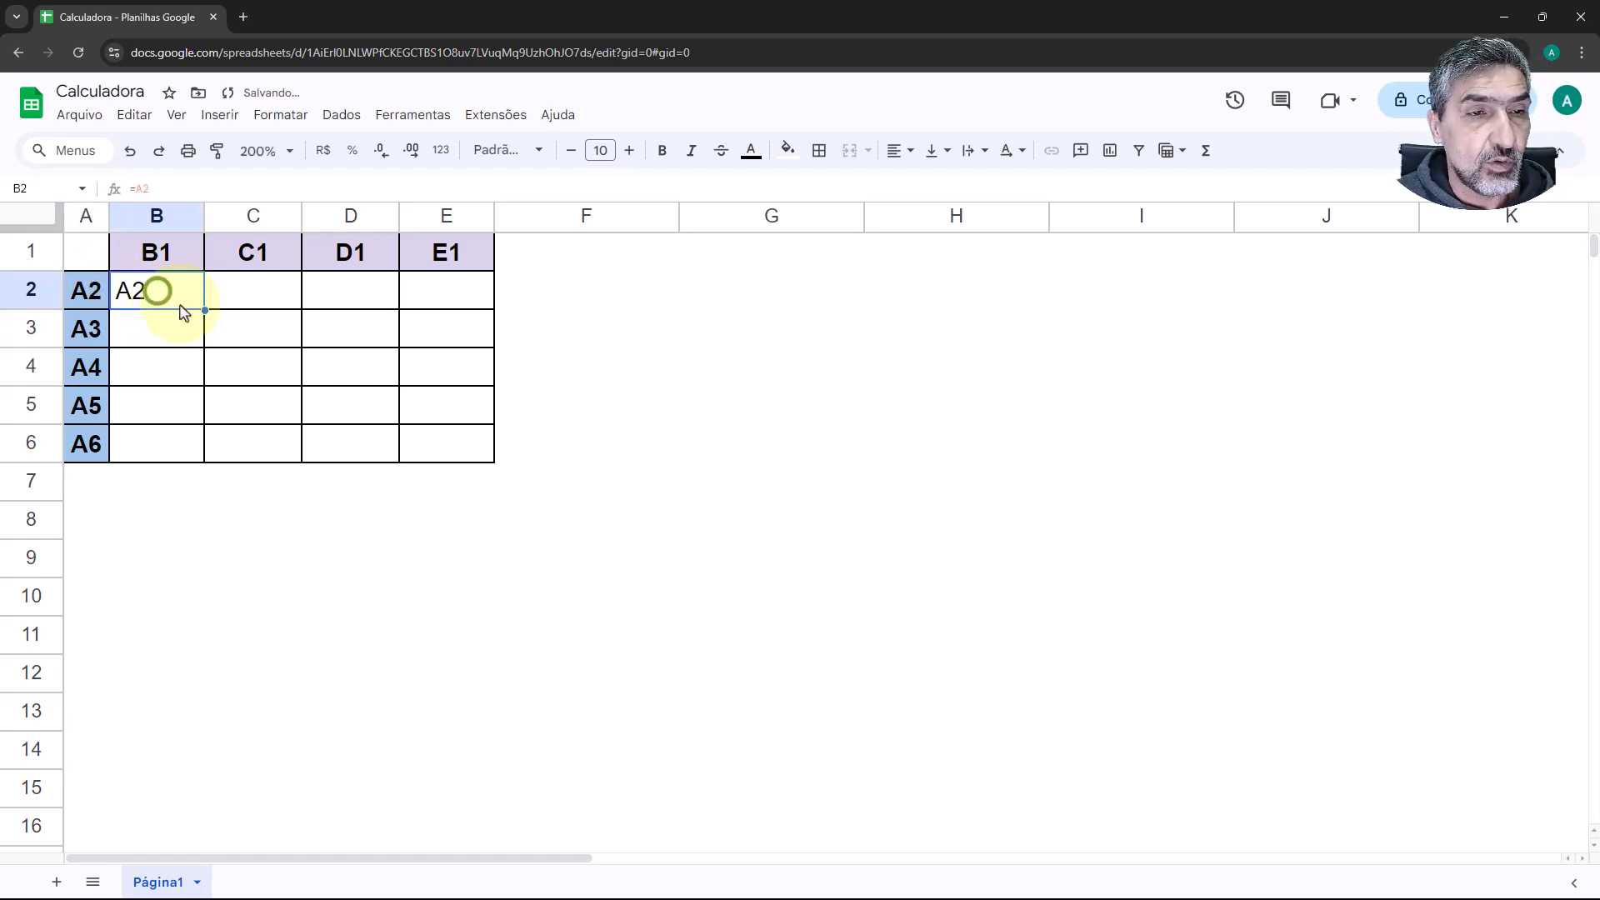
pyautogui.moveTo(201, 309); pyautogui.dragTo(182, 450)
pyautogui.click(154, 292)
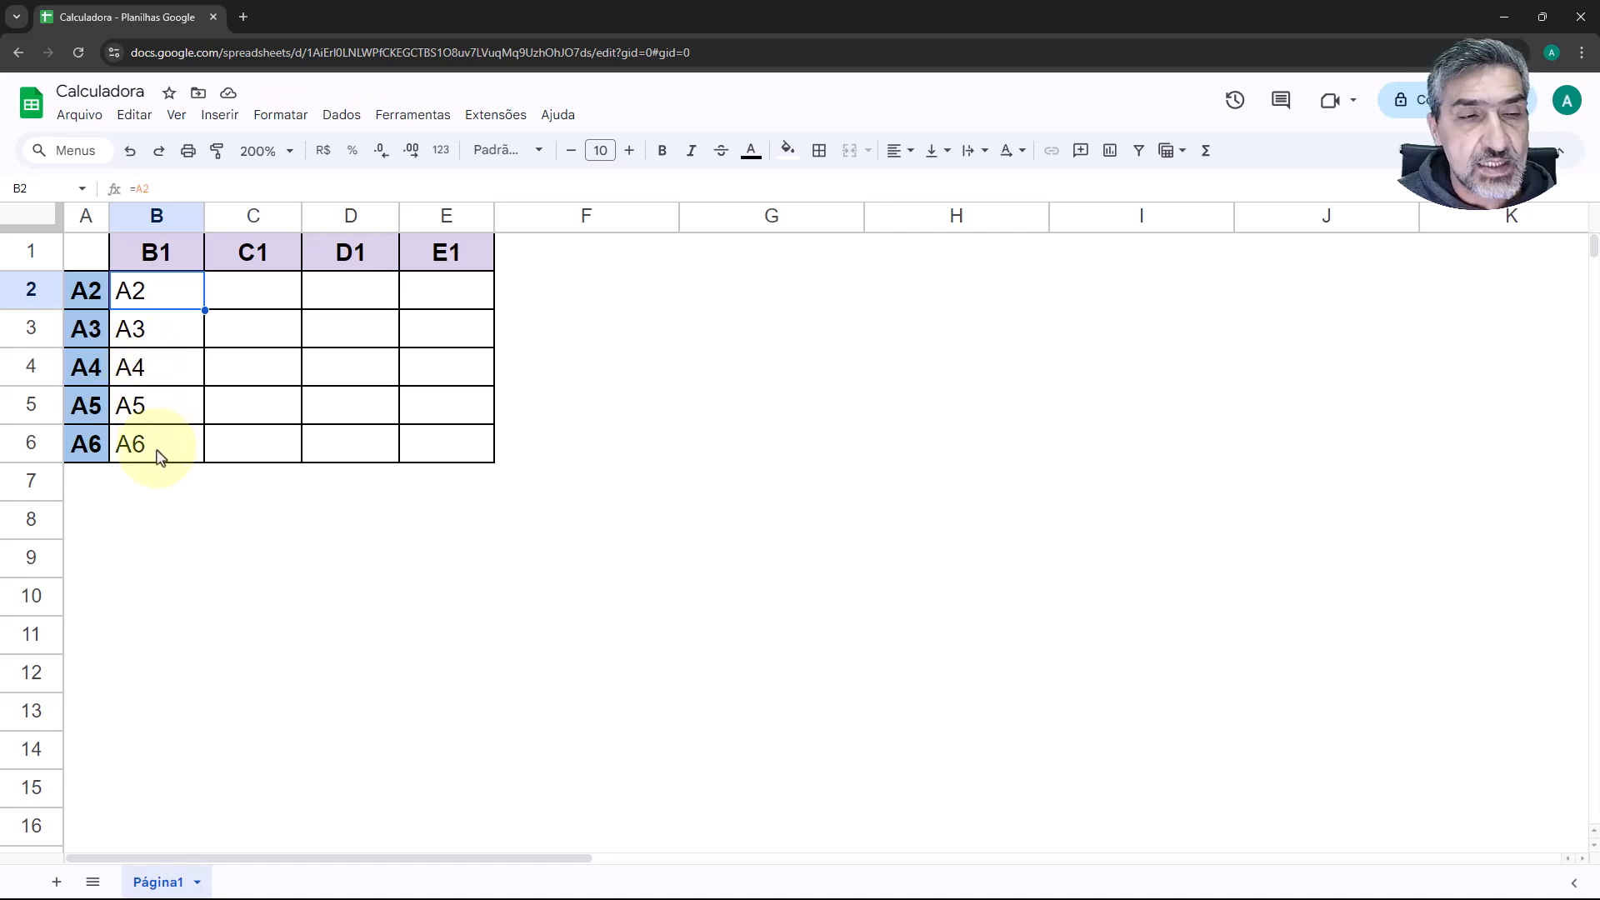
pyautogui.click(155, 303)
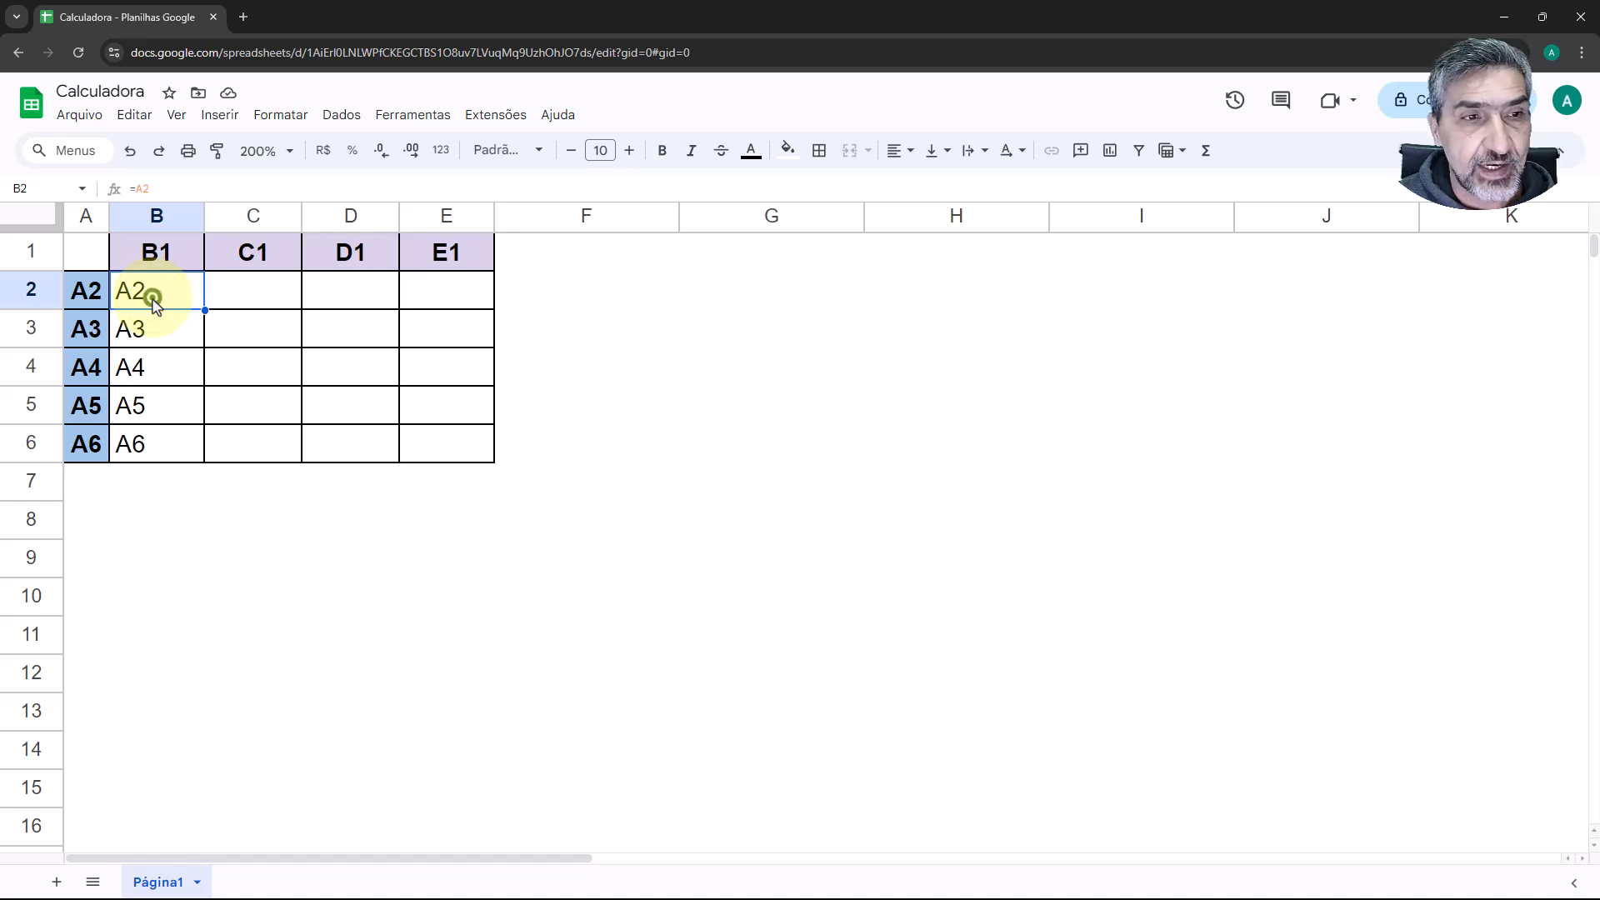
pyautogui.doubleClick(155, 303)
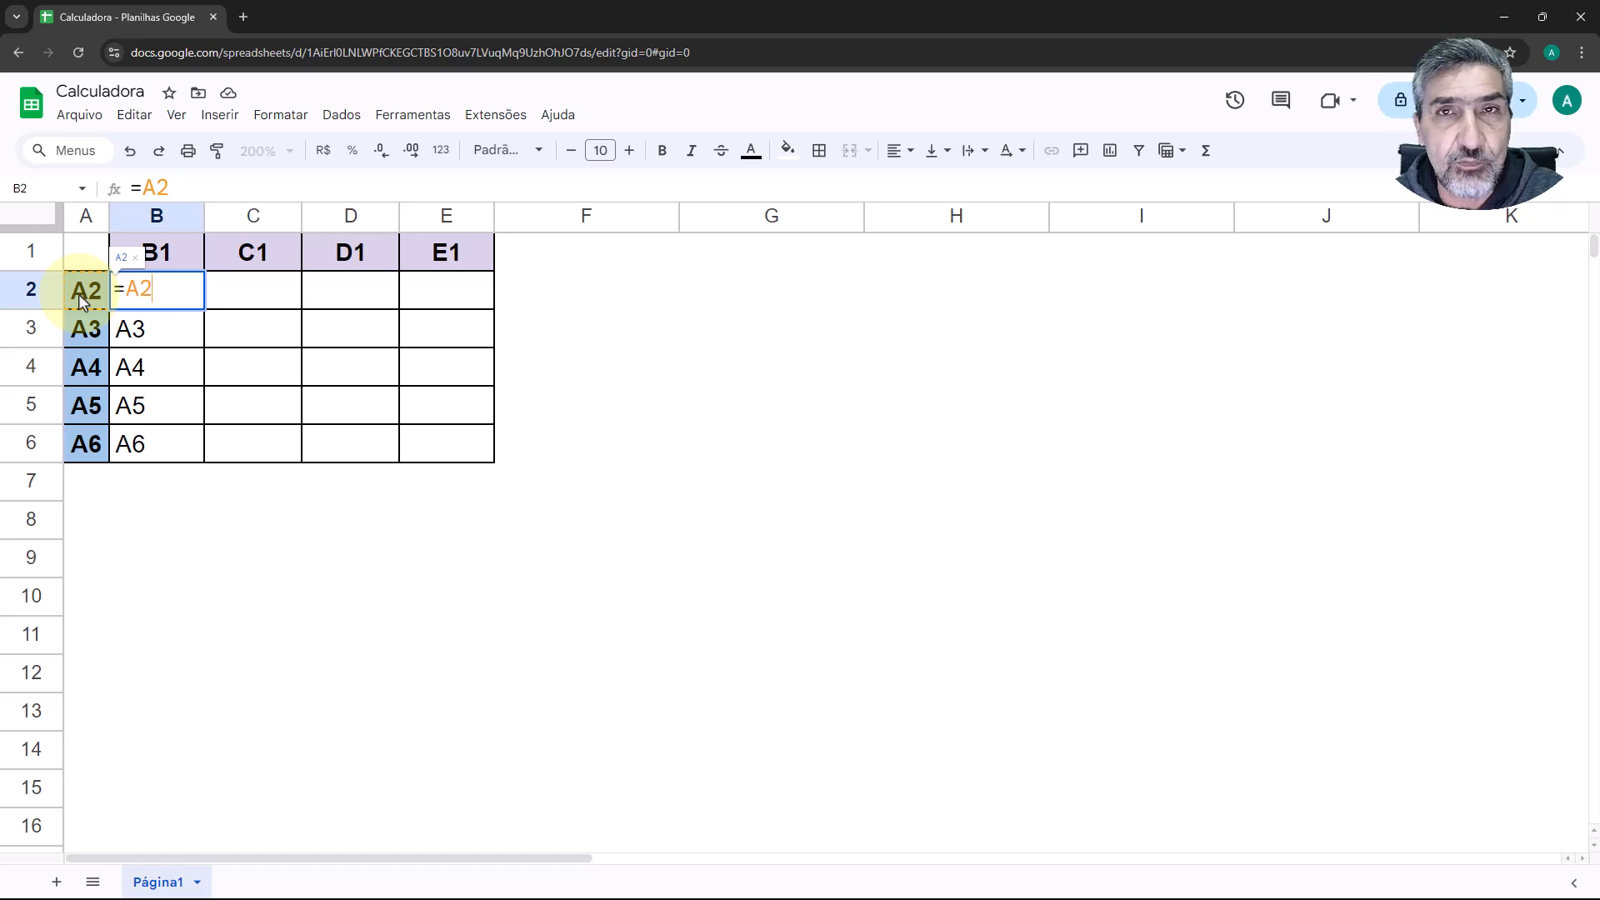
pyautogui.press('Return')
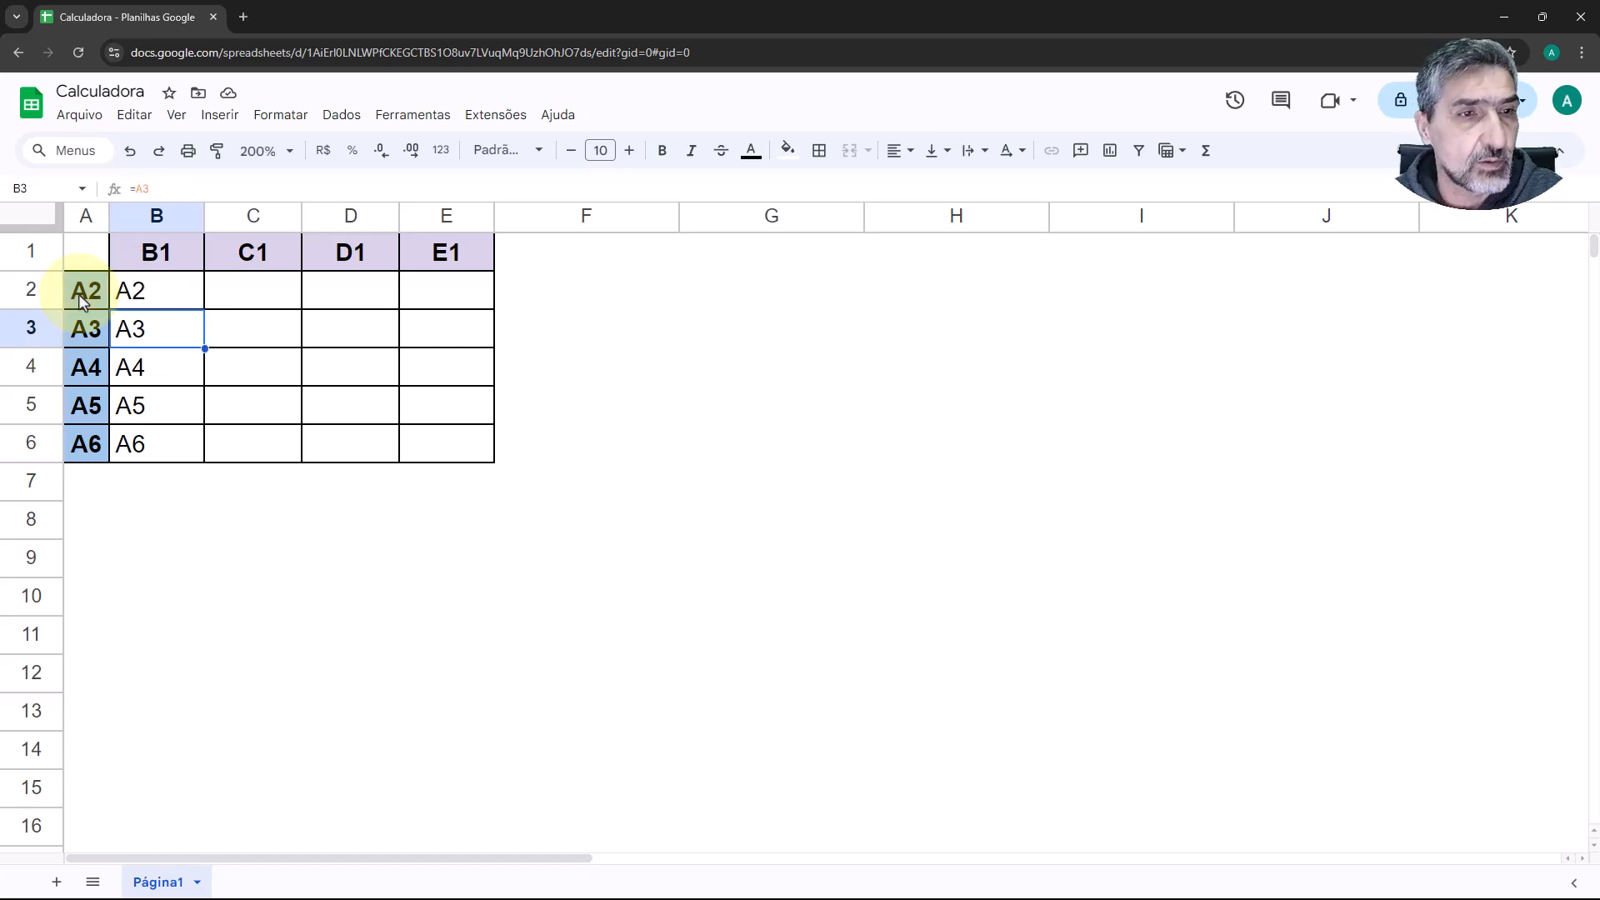
# Step: Clear B2:B5 and refill them by extending the formula in B6 upward to B2
pyautogui.click(133, 293)
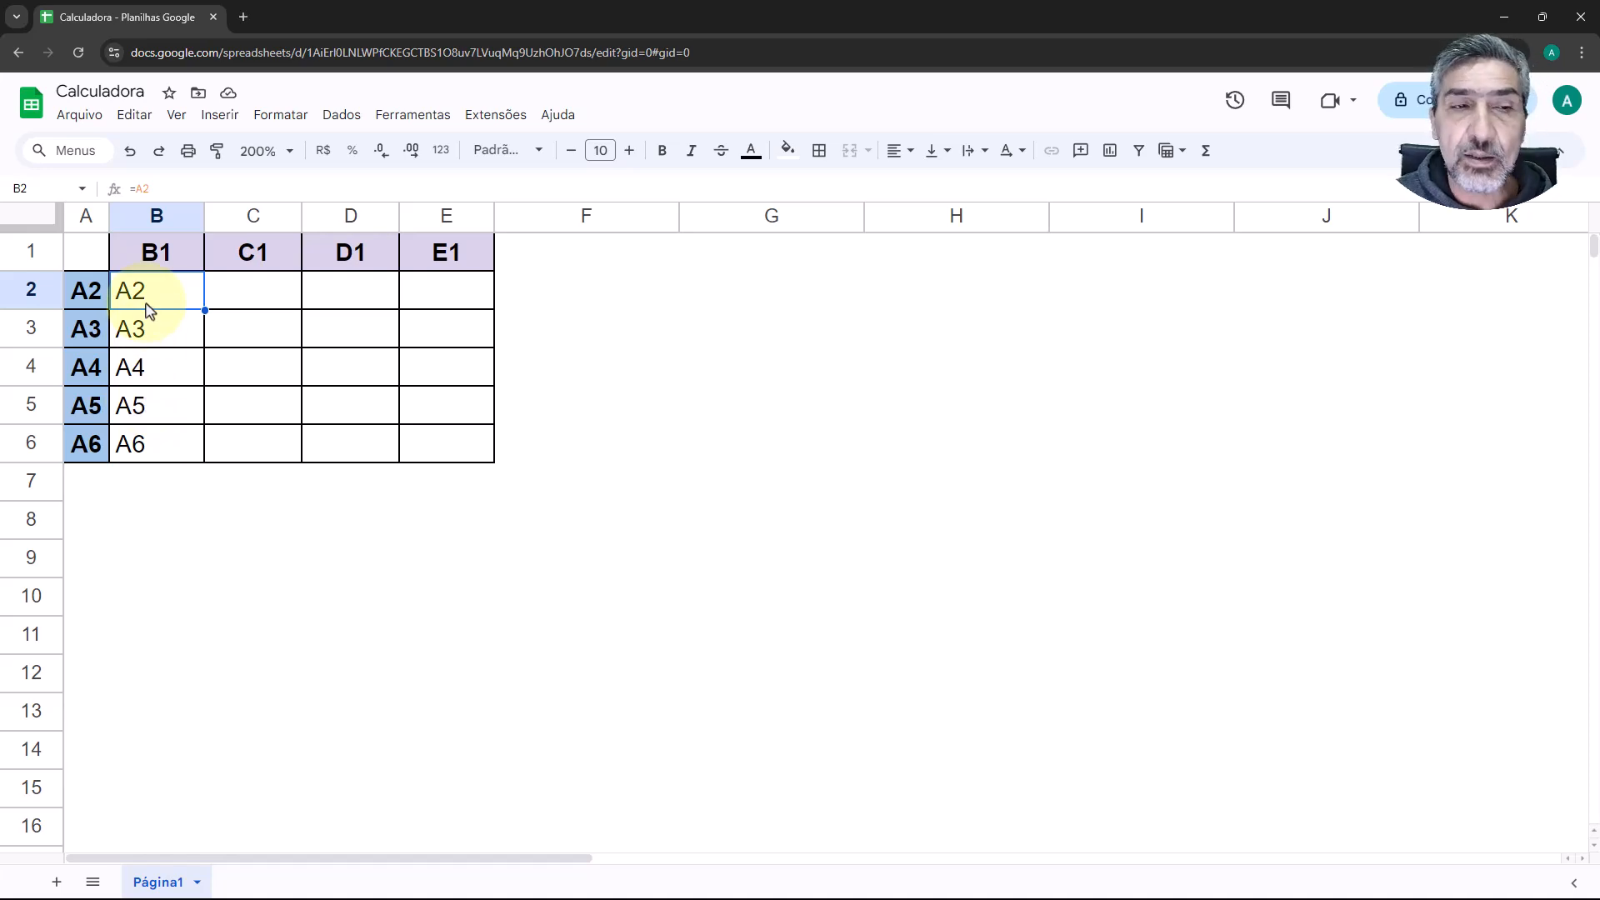
pyautogui.moveTo(150, 293); pyautogui.dragTo(157, 414)
pyautogui.press('Delete')
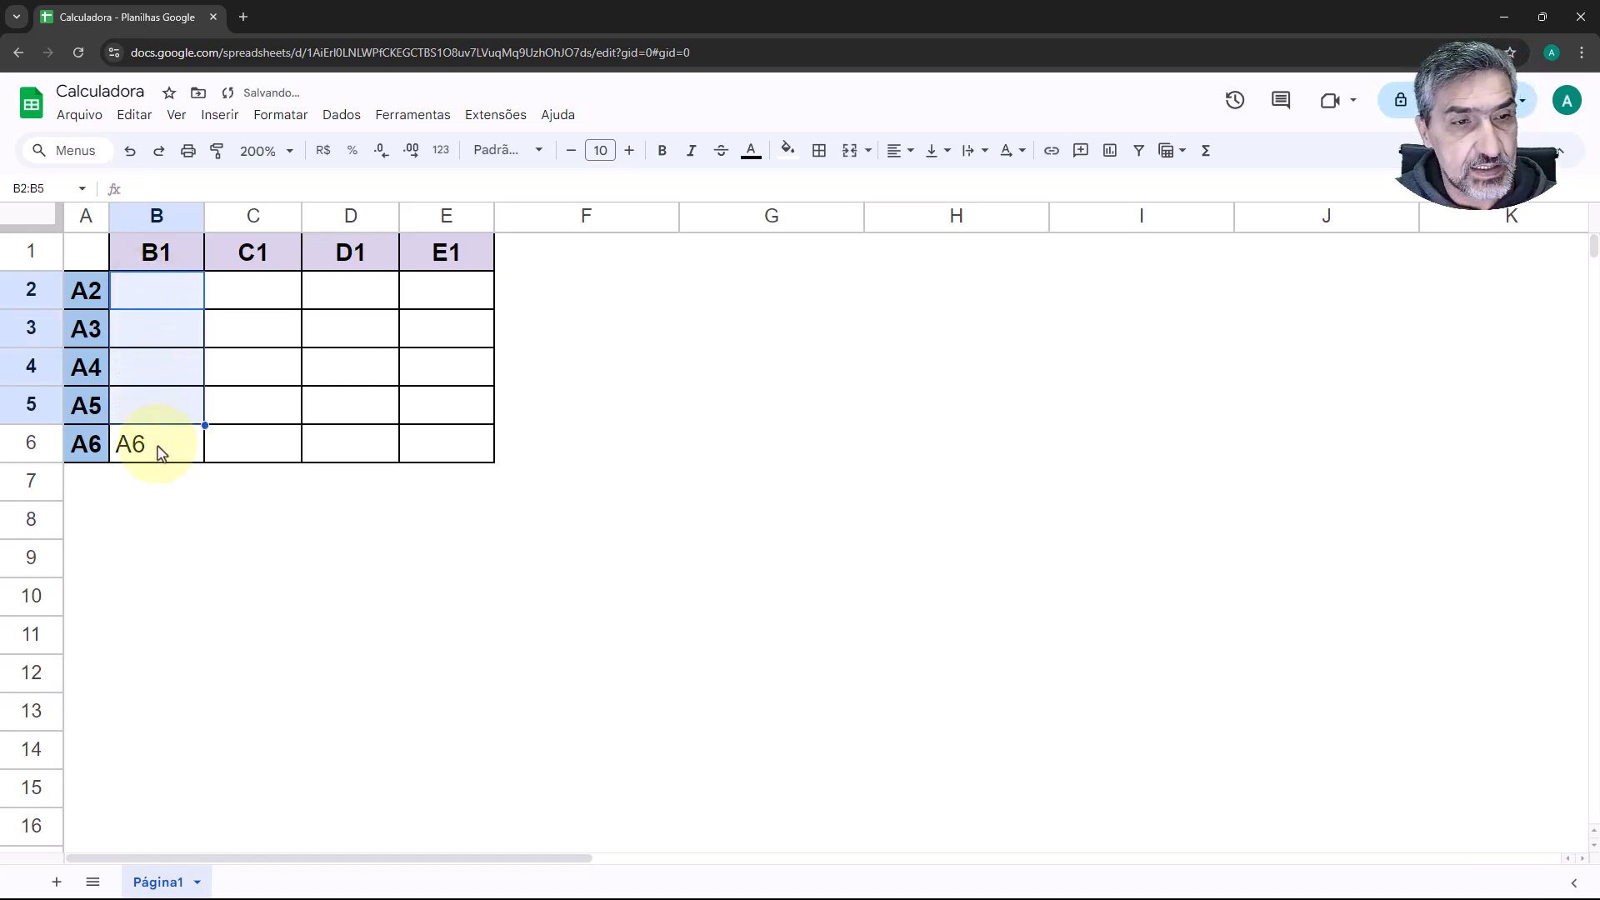
pyautogui.click(161, 450)
pyautogui.moveTo(205, 463); pyautogui.dragTo(185, 298)
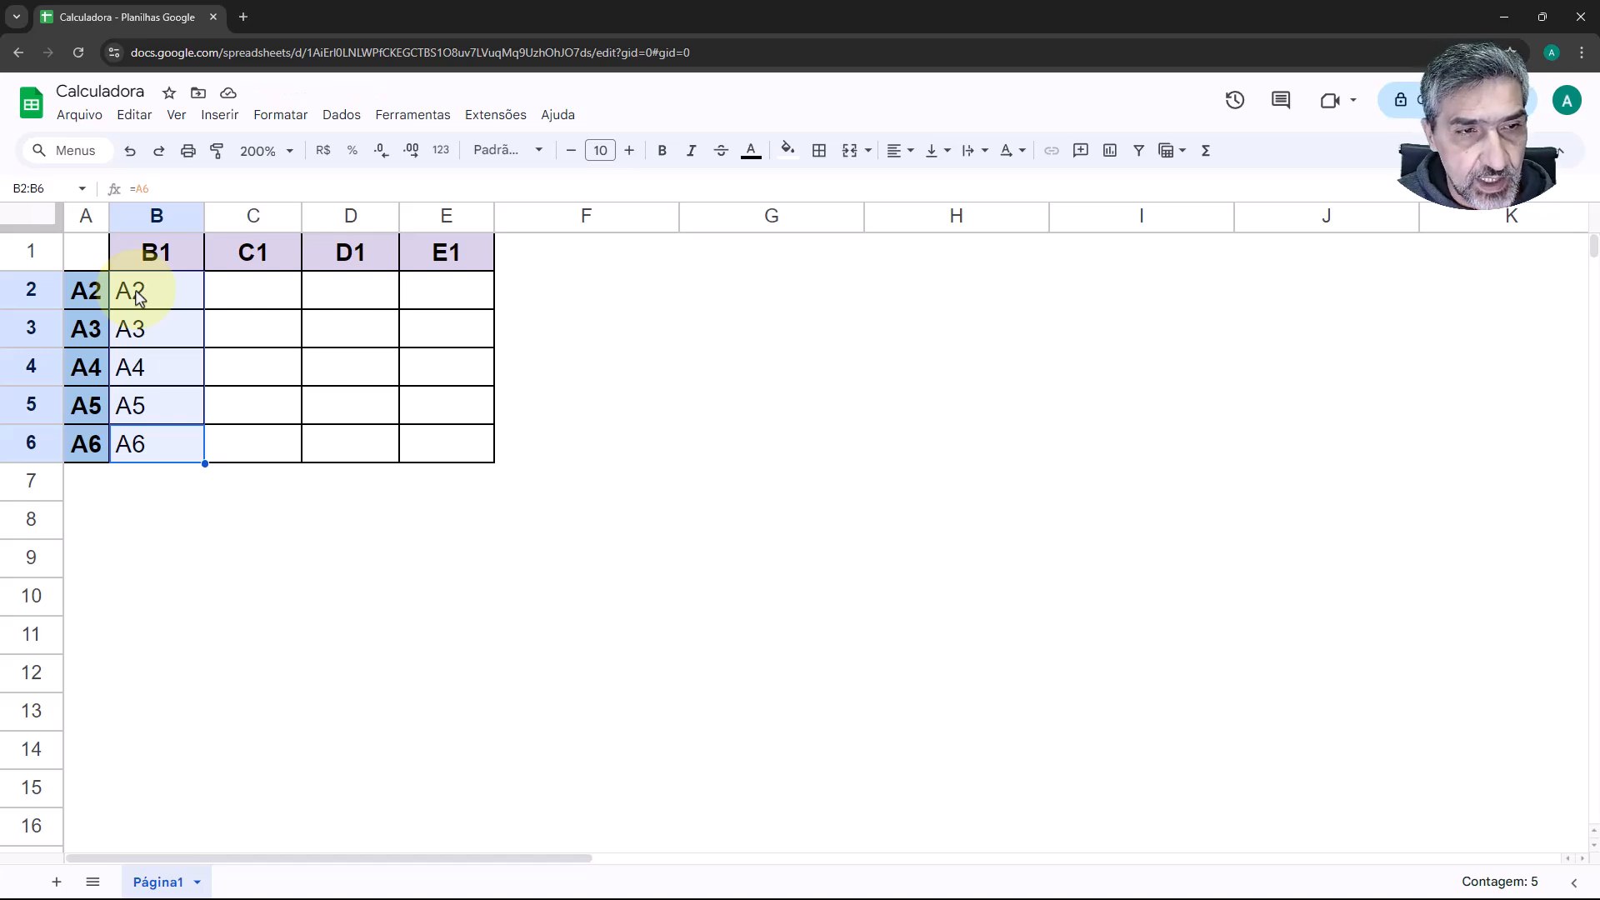
# Step: Clear B3:B6 and paste a copy of the B2 formula into B6
pyautogui.moveTo(150, 326); pyautogui.dragTo(164, 449)
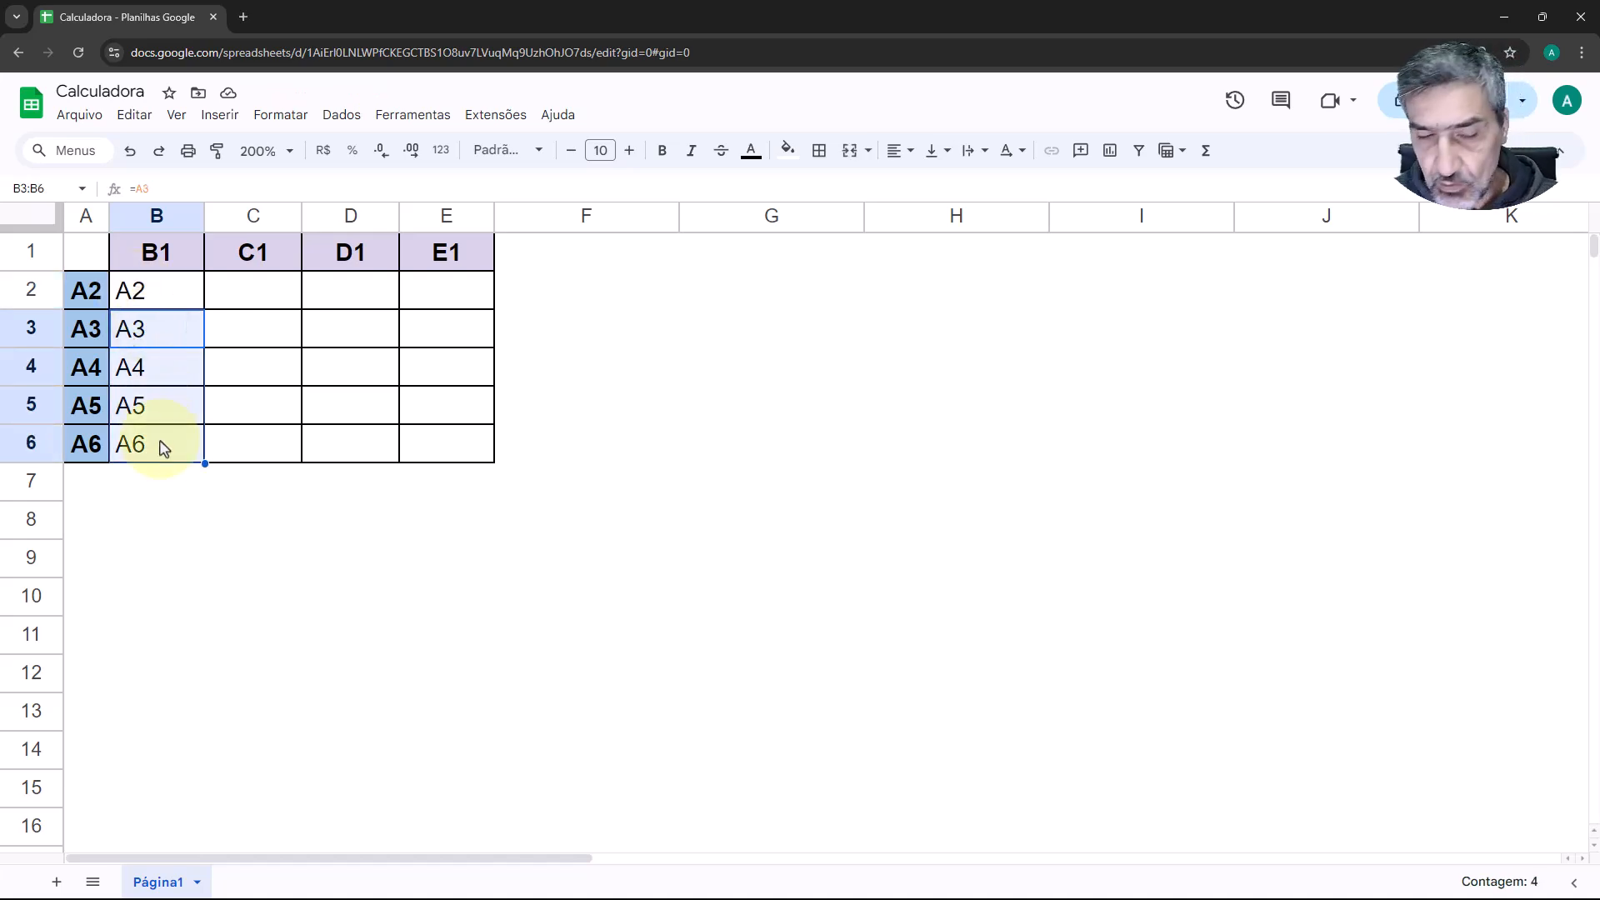
pyautogui.press('Delete')
pyautogui.click(150, 293)
pyautogui.hotkey('ctrl', 'c')
pyautogui.click(146, 445)
pyautogui.hotkey('ctrl', 'v')
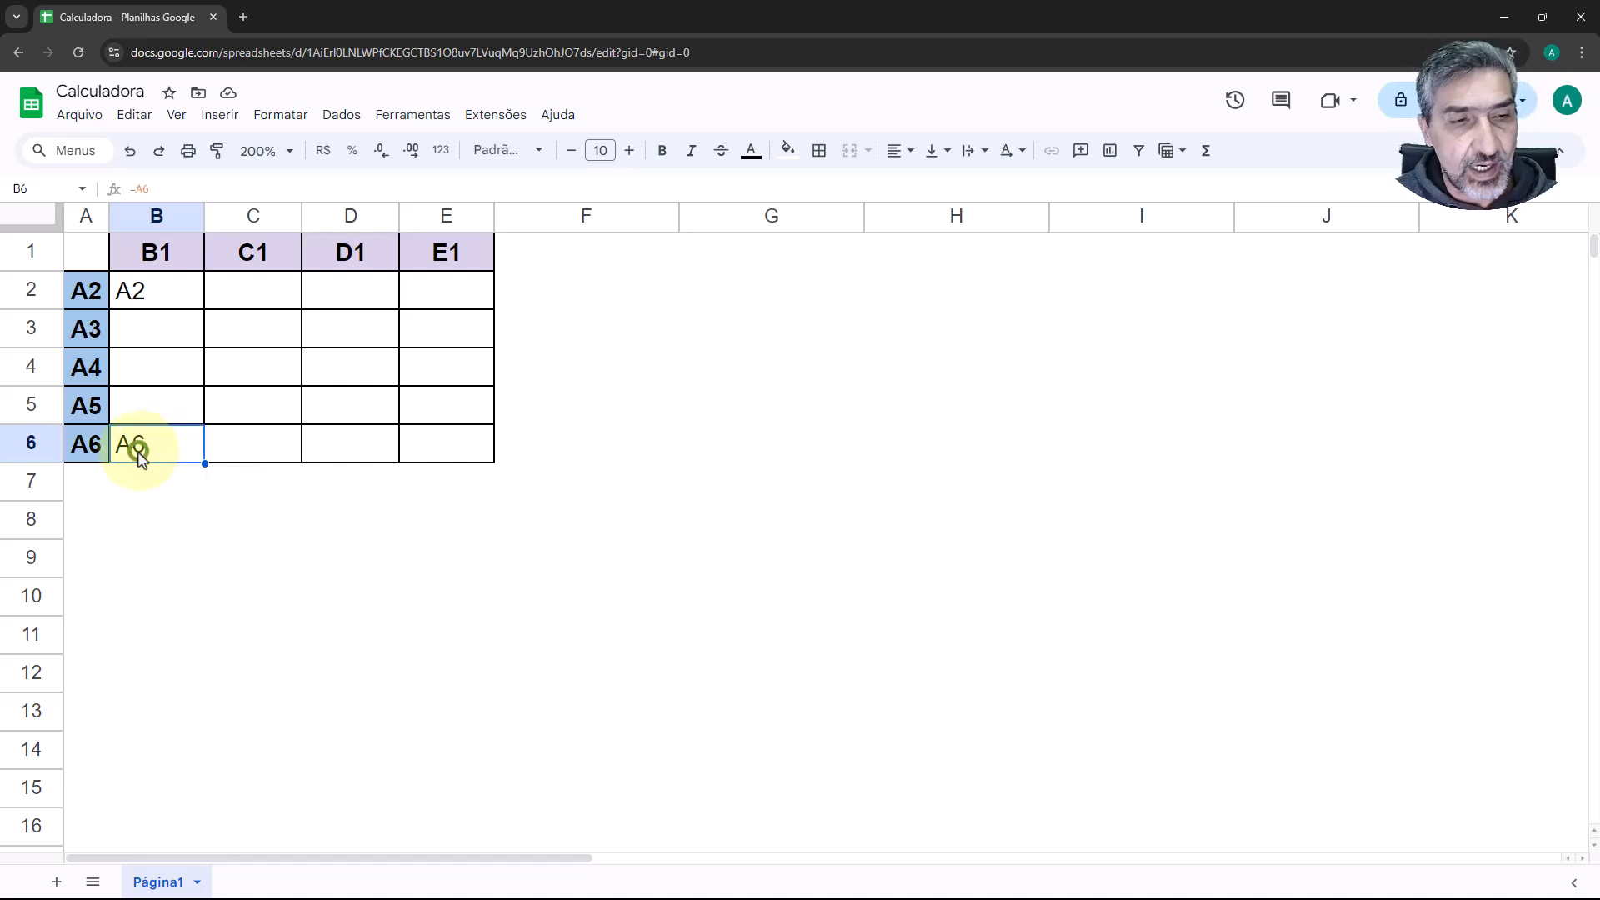
# Step: Clear the formulas in B6 and B2, and undo the clearing of B2
pyautogui.press('Delete')
pyautogui.click(137, 290)
pyautogui.press('Delete')
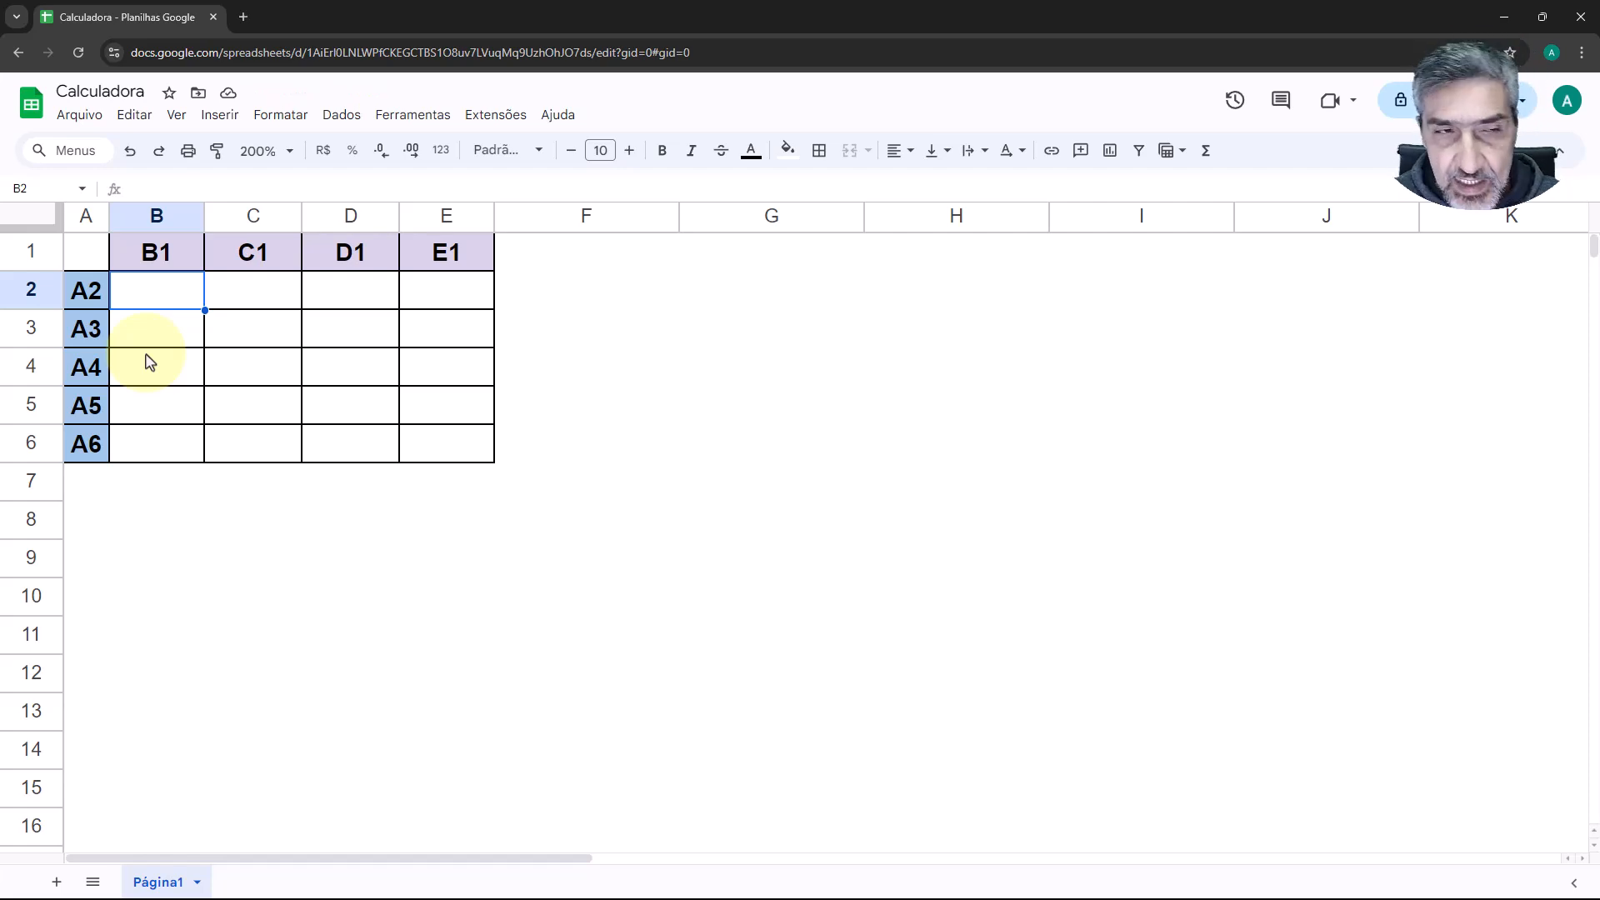
pyautogui.hotkey('ctrl', 'z')
# Step: Convert the A2 reference in the B2 formula to the absolute reference $A$2
pyautogui.doubleClick(133, 288)
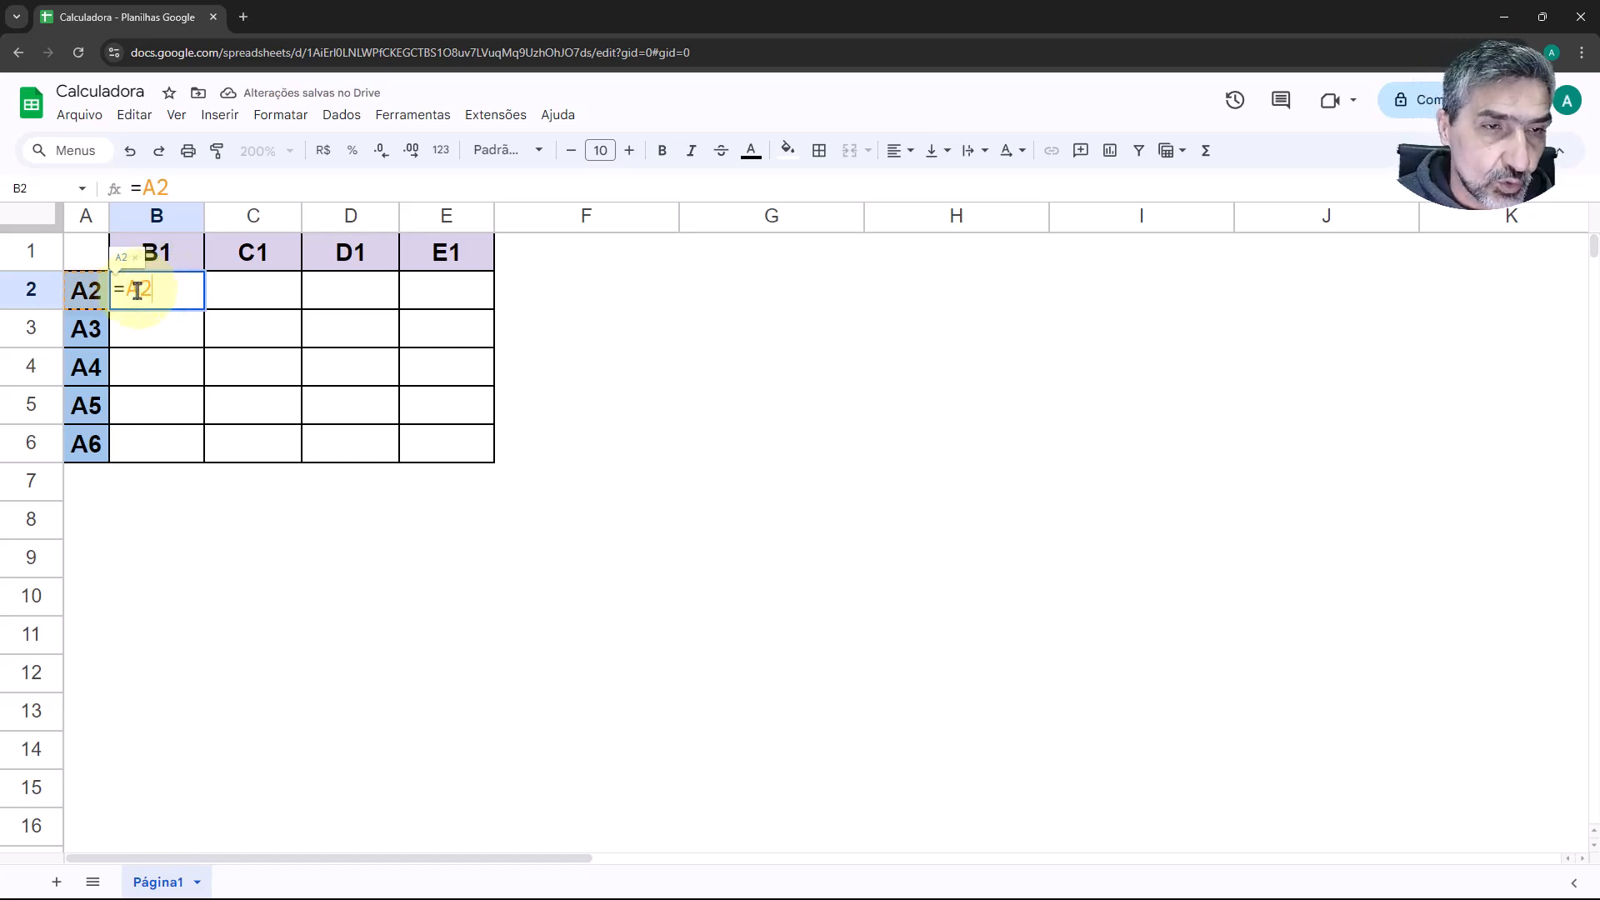
pyautogui.press('F4')
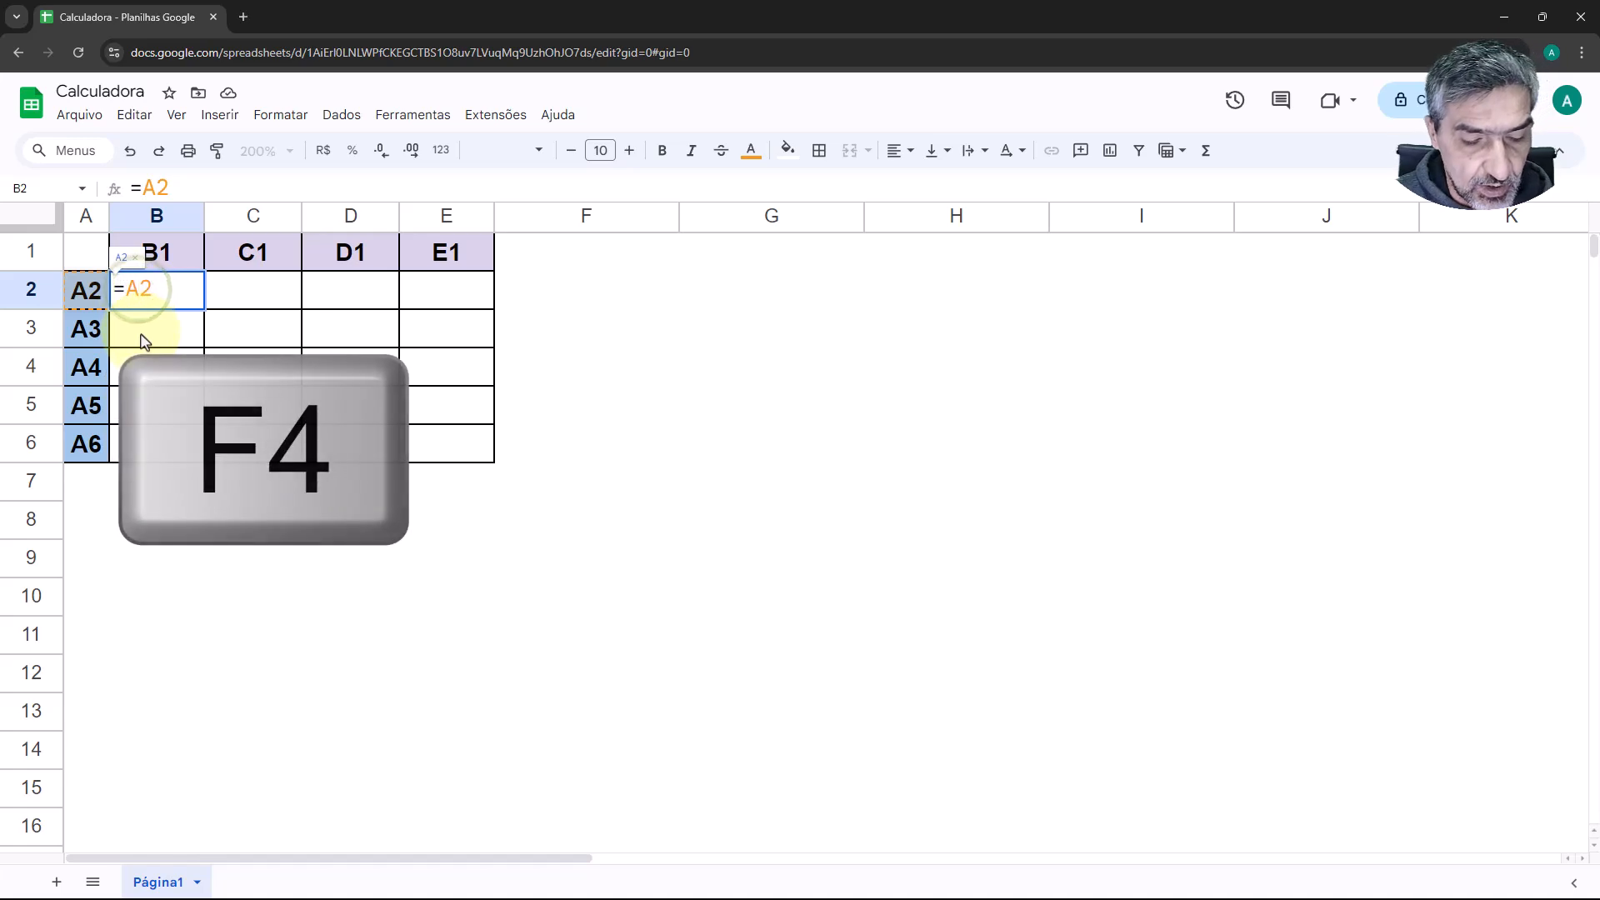
pyautogui.press('F4')
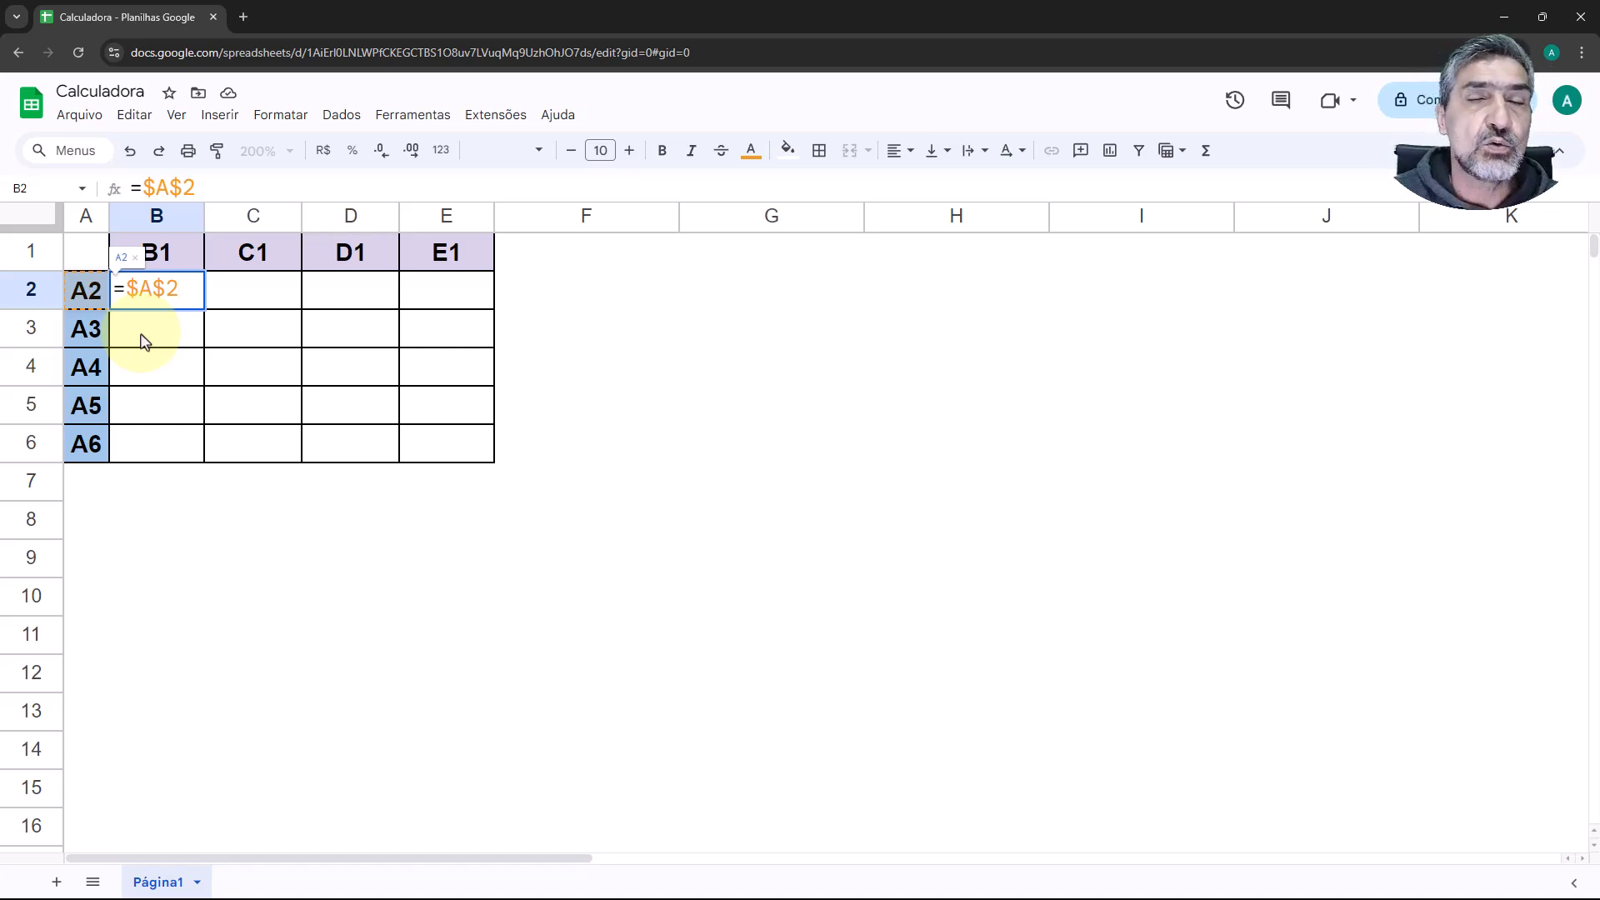
# Step: Rewrite the reference in B2 manually as $A$2, highlight each dollar sign, and commit the formula
pyautogui.press('BackSpace')
pyautogui.press('BackSpace')
pyautogui.press('BackSpace')
pyautogui.press('BackSpace')
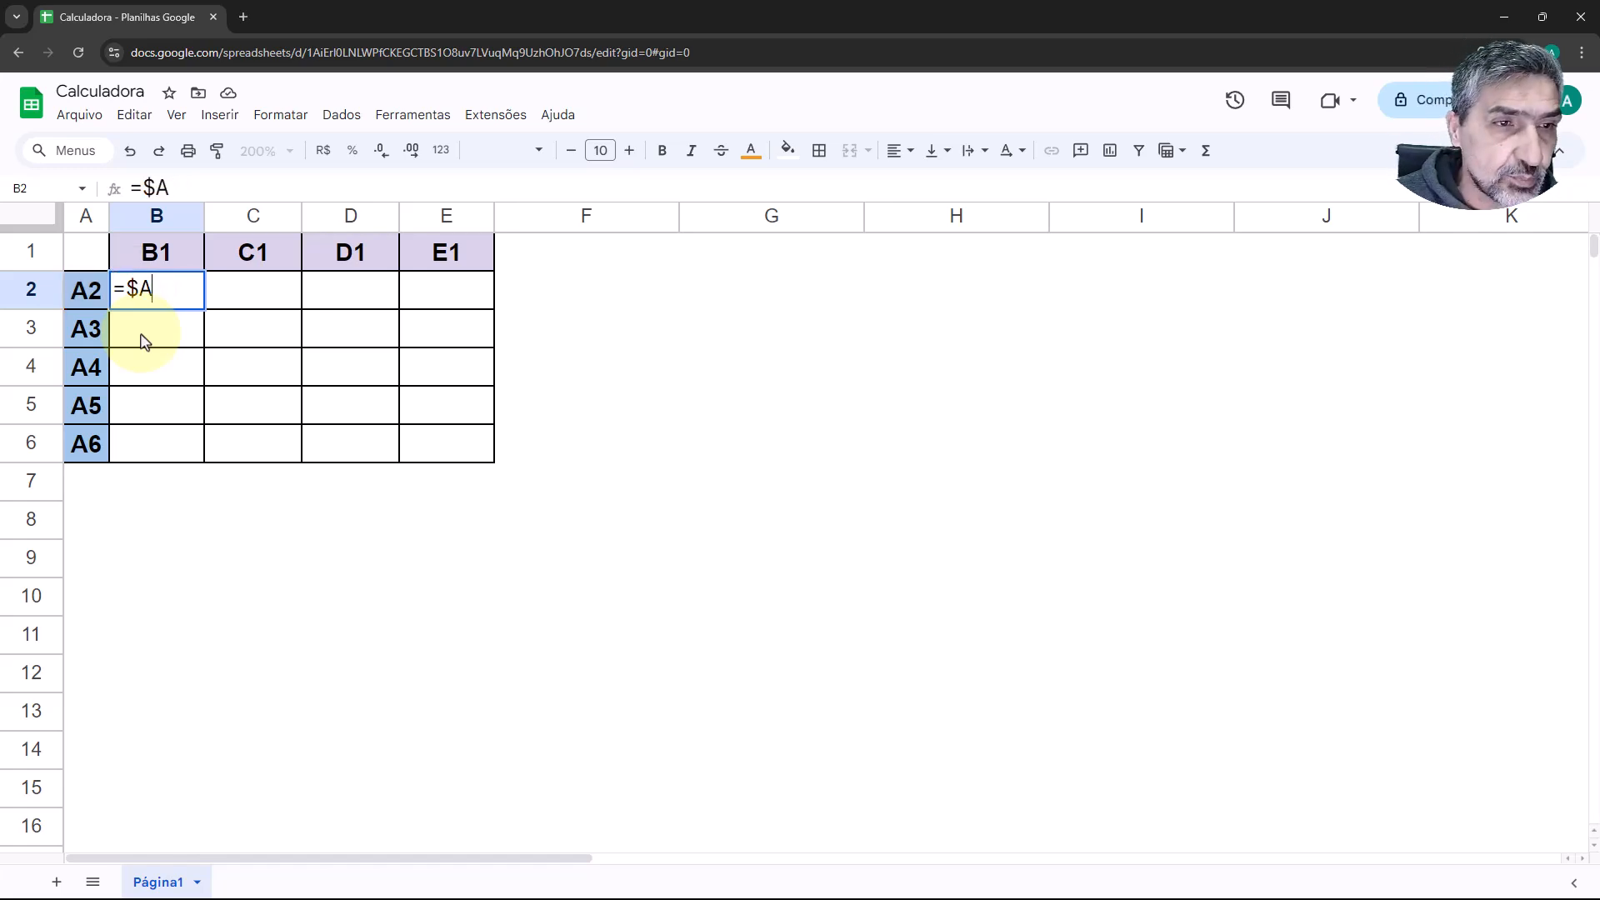
pyautogui.write('$')
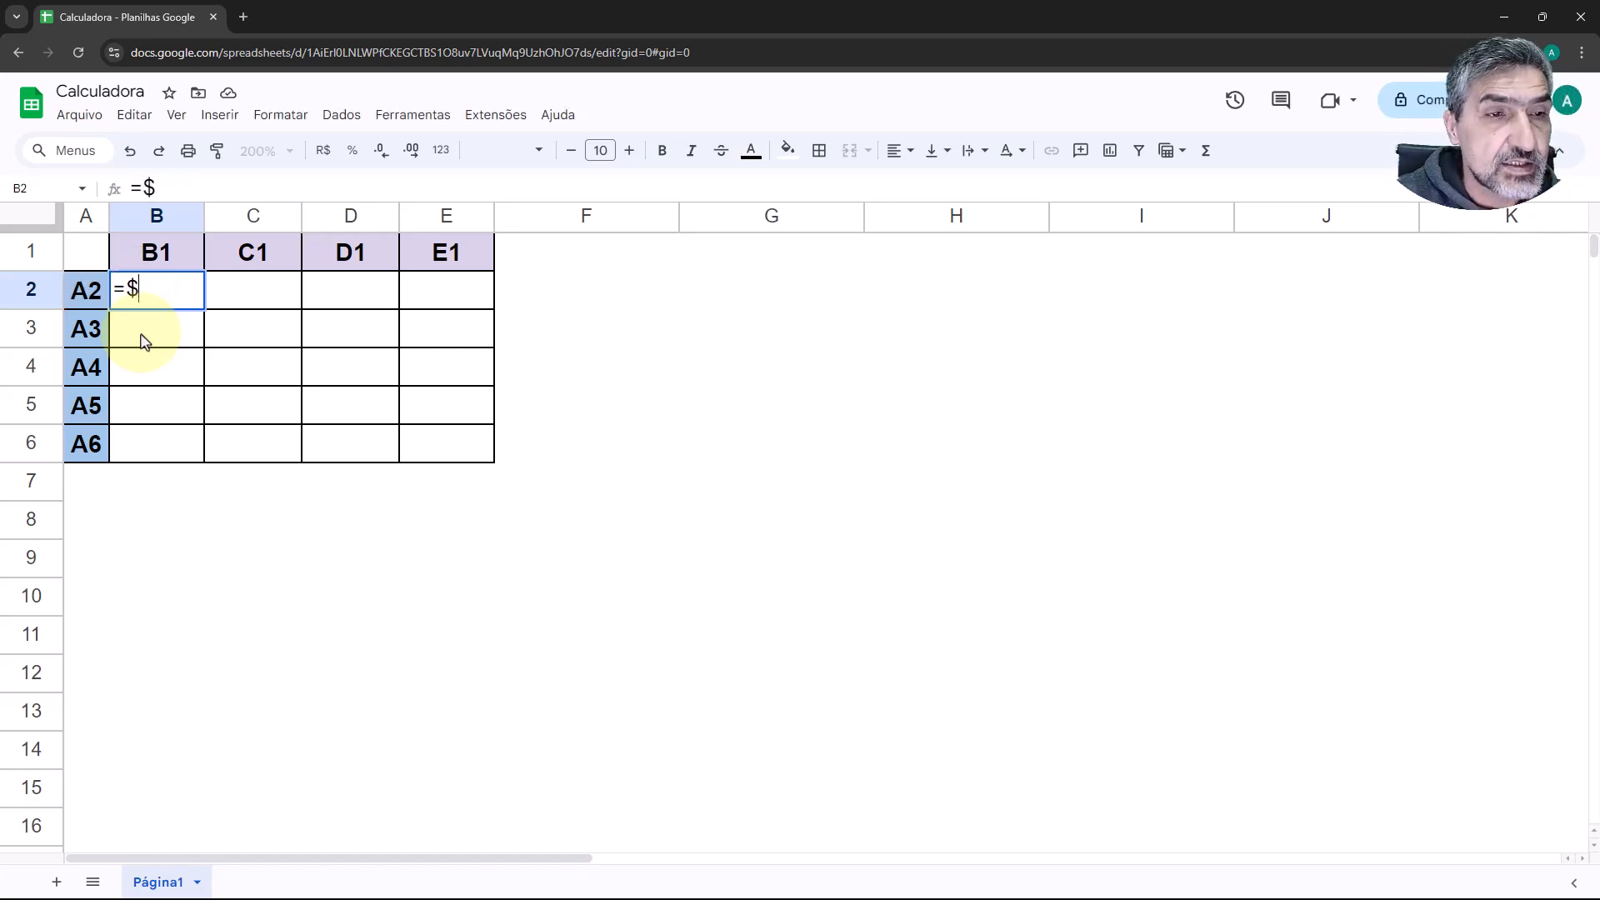
pyautogui.write('A$2')
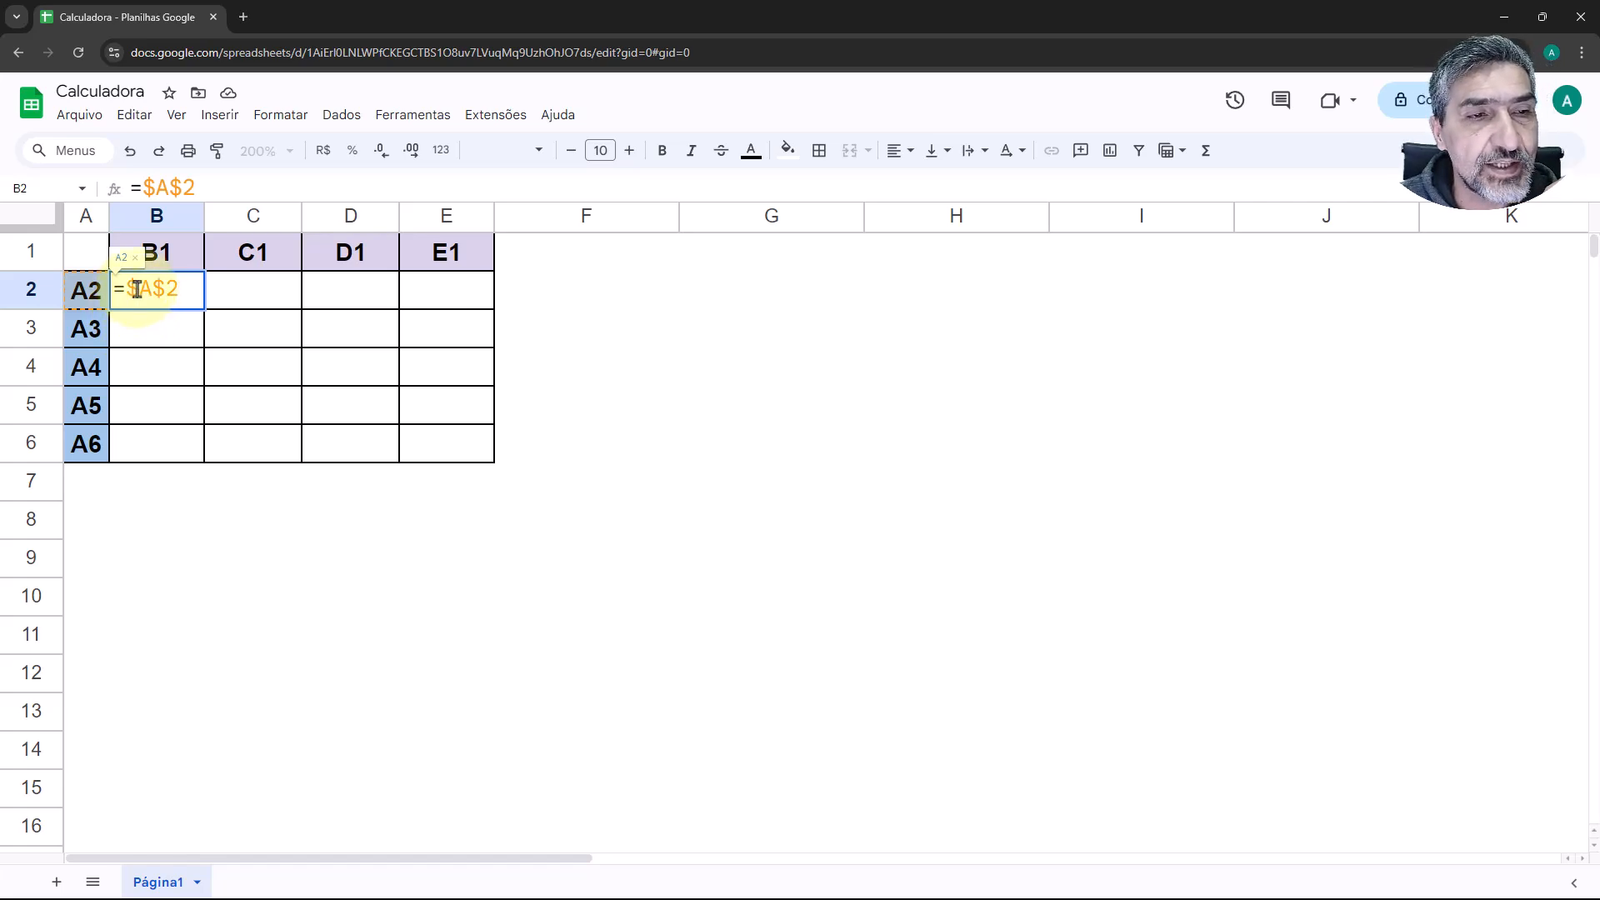
pyautogui.moveTo(125, 288); pyautogui.dragTo(150, 289)
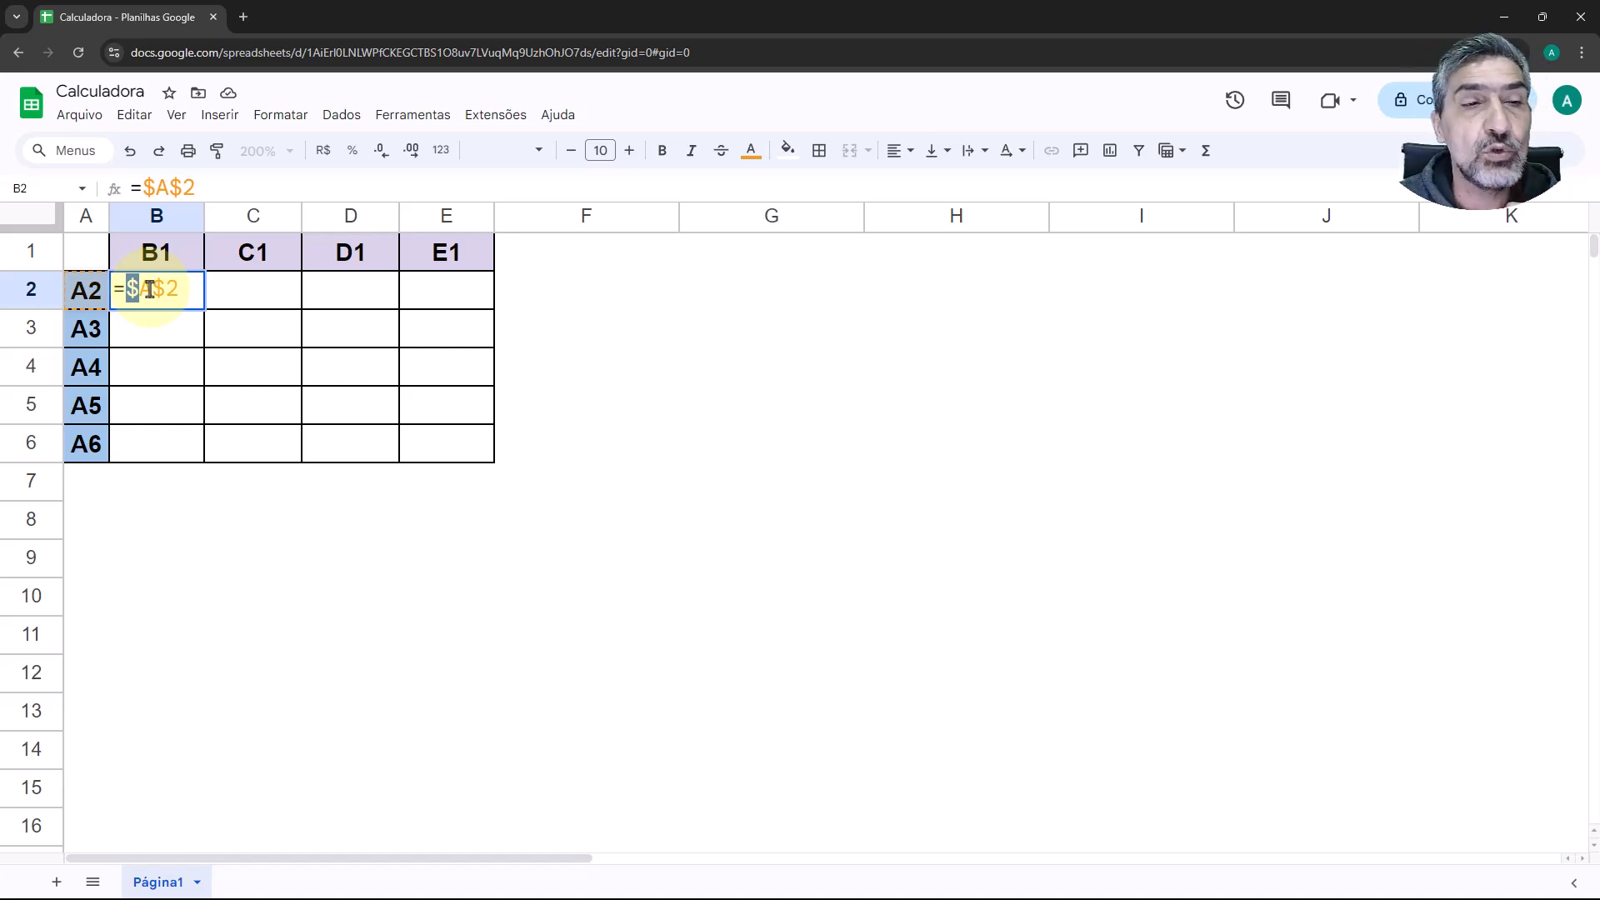
pyautogui.moveTo(154, 289); pyautogui.dragTo(163, 289)
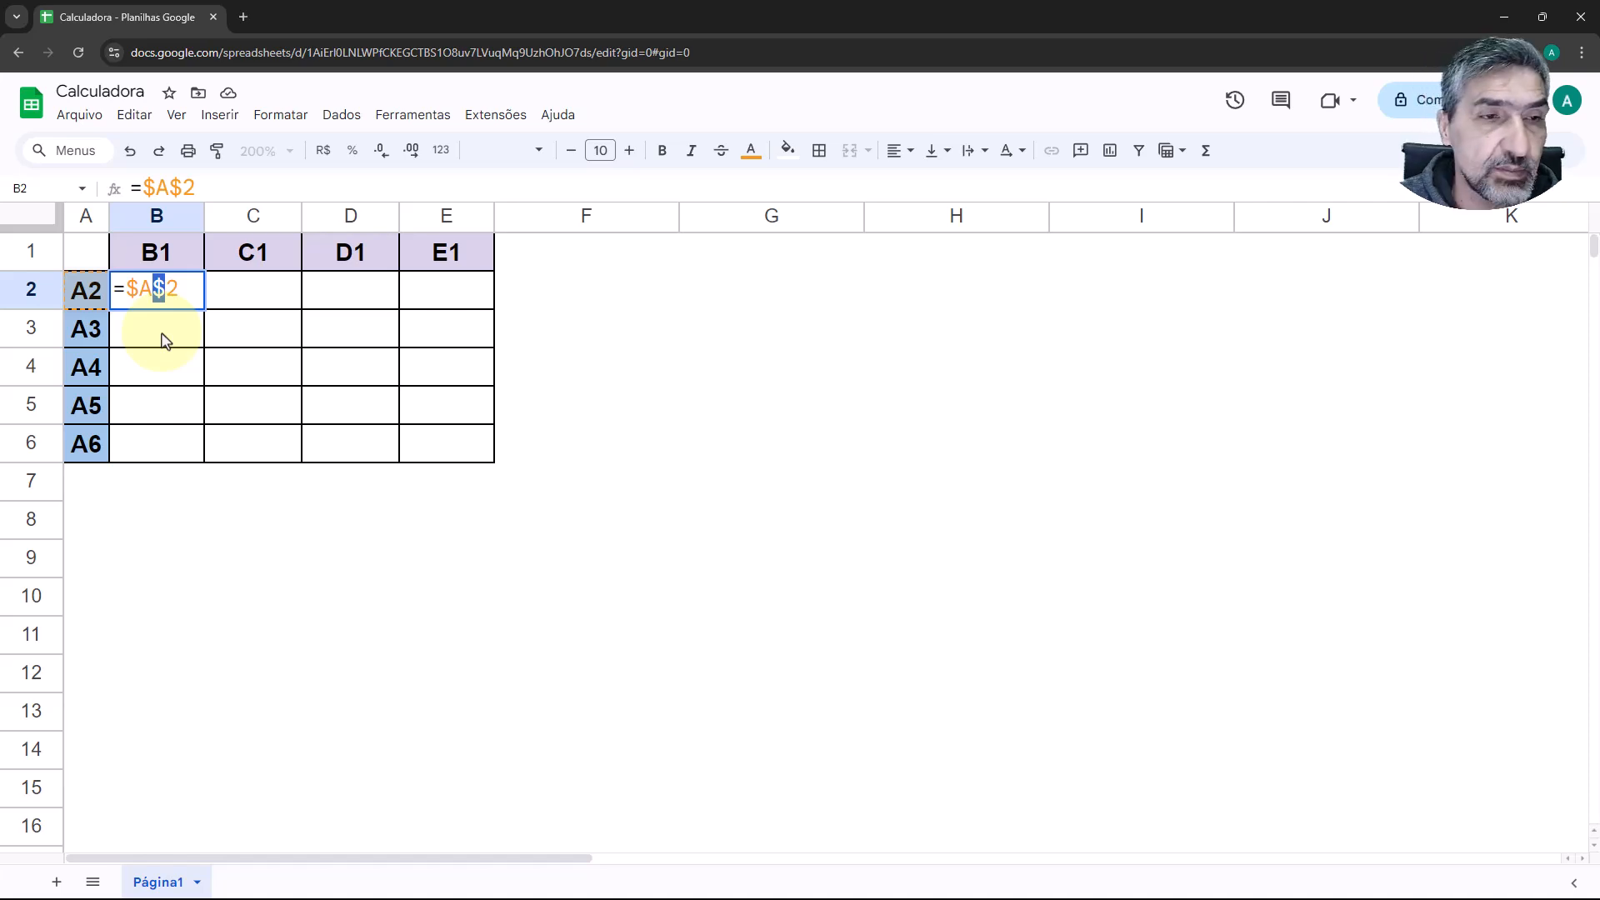
pyautogui.press('Return')
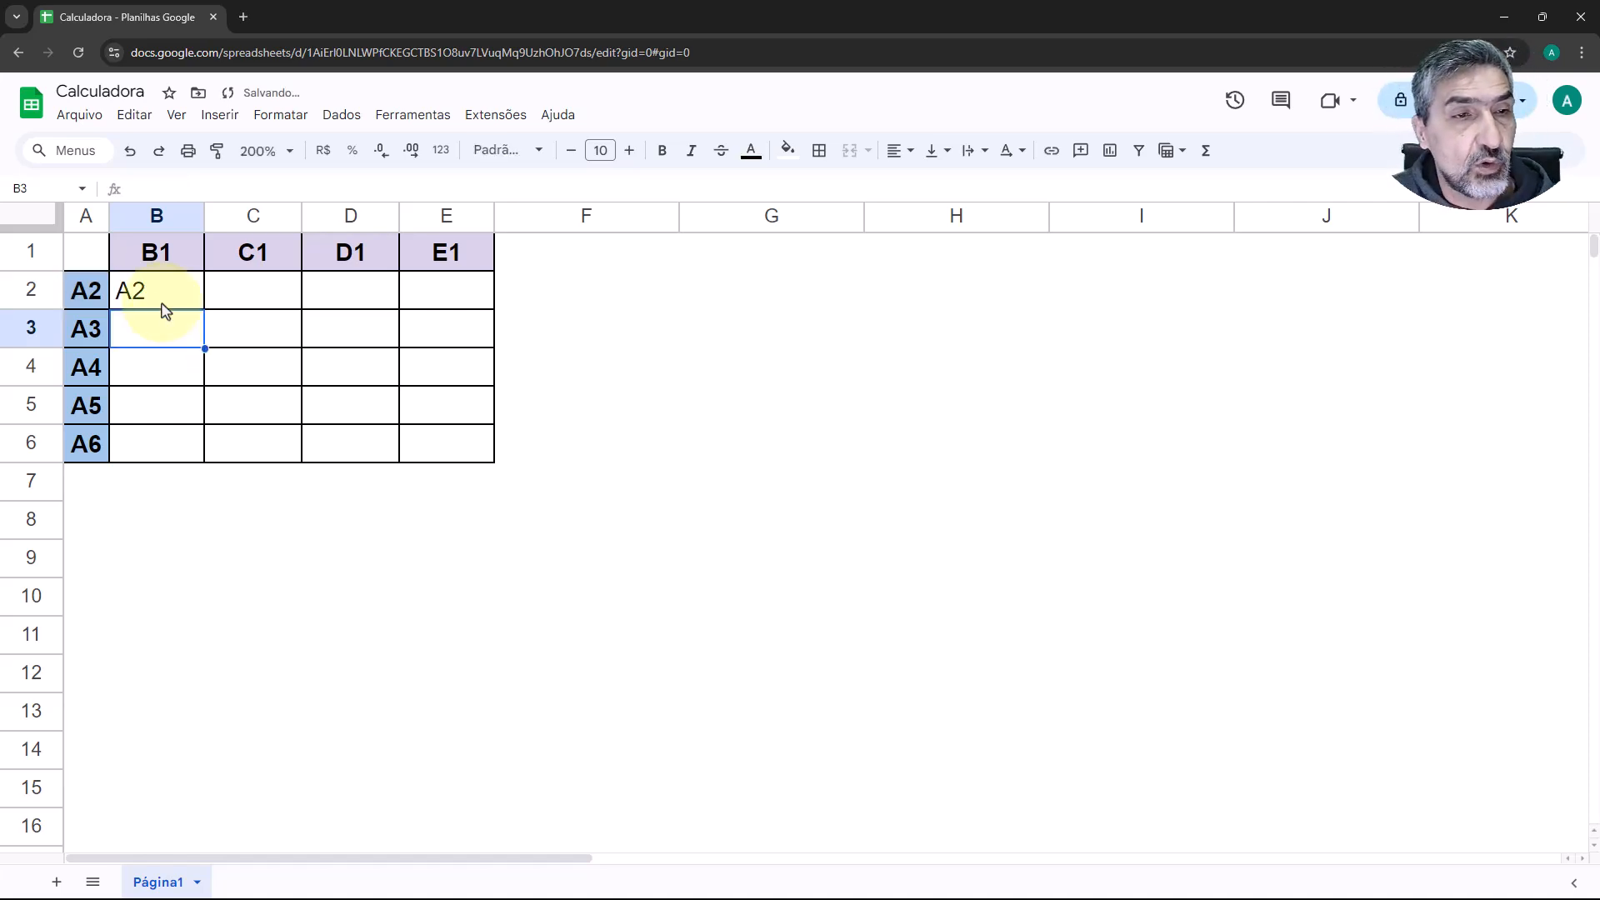
# Step: Fill the B2 formula across to E2 and check the reference used in each cell of B2:E2
pyautogui.click(159, 301)
pyautogui.moveTo(204, 310); pyautogui.dragTo(458, 313)
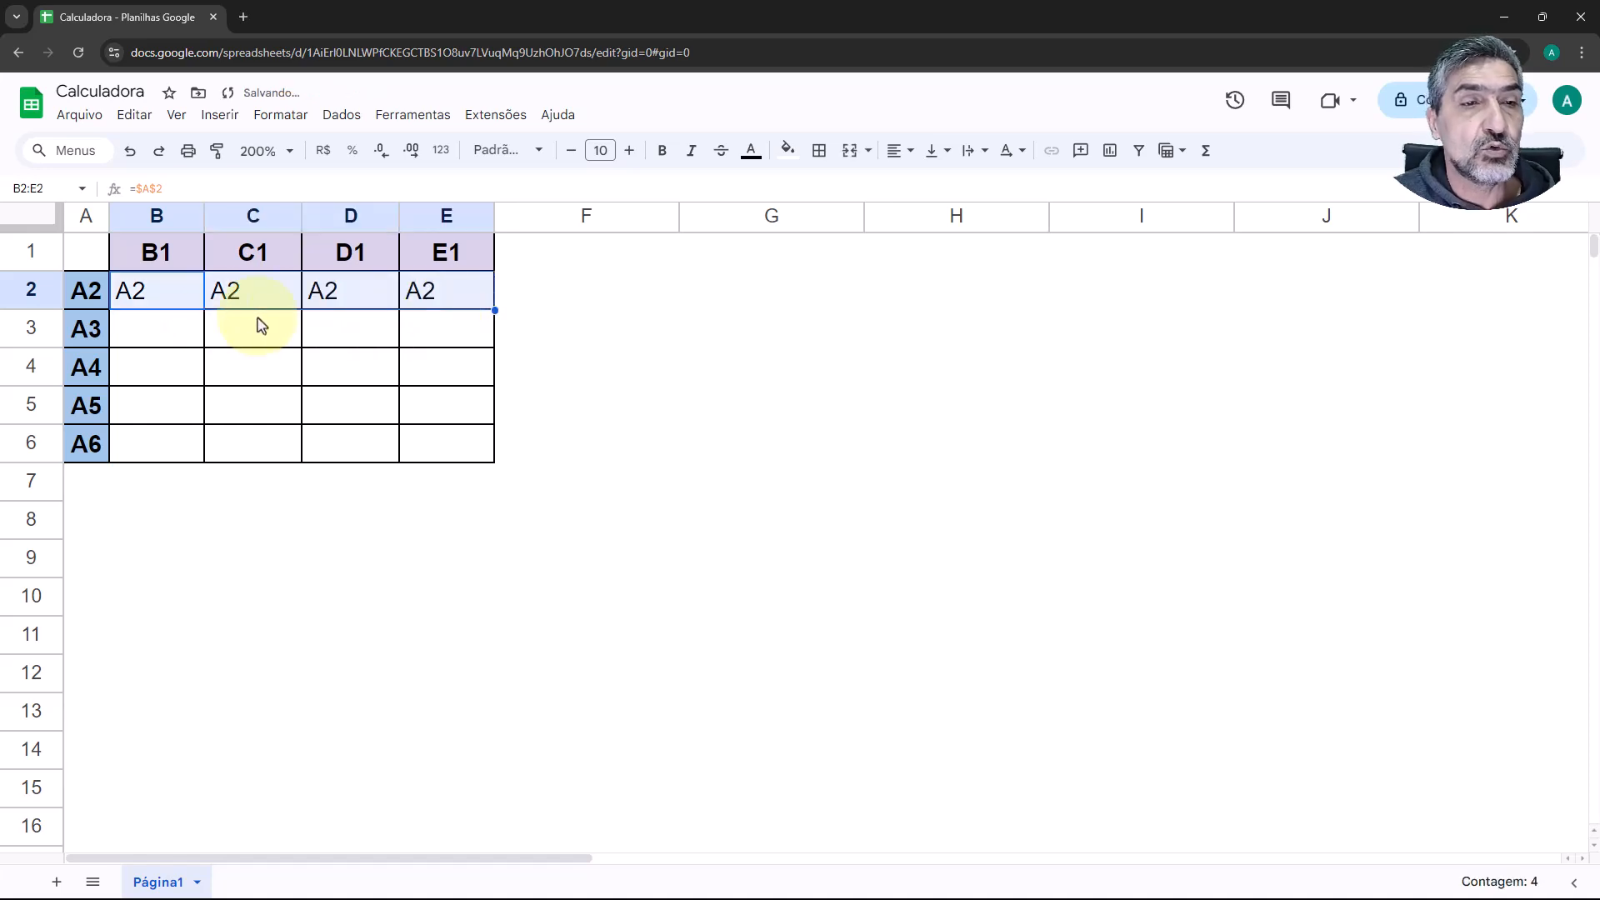
pyautogui.click(148, 293)
pyautogui.doubleClick(148, 293)
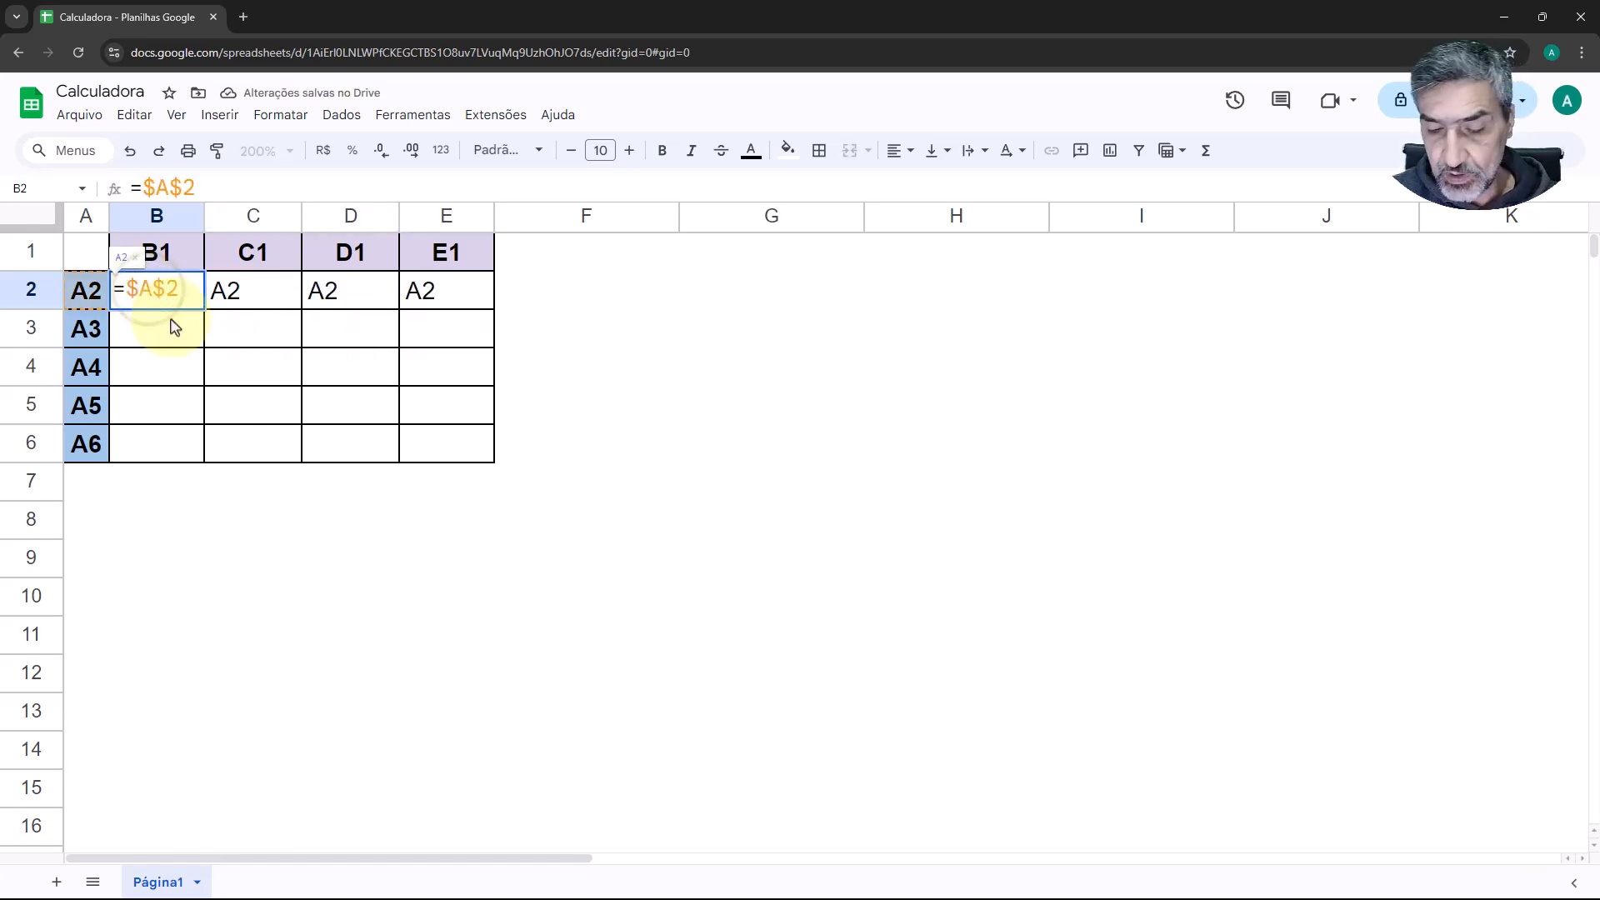
pyautogui.press('Return')
pyautogui.doubleClick(270, 294)
pyautogui.press('Return')
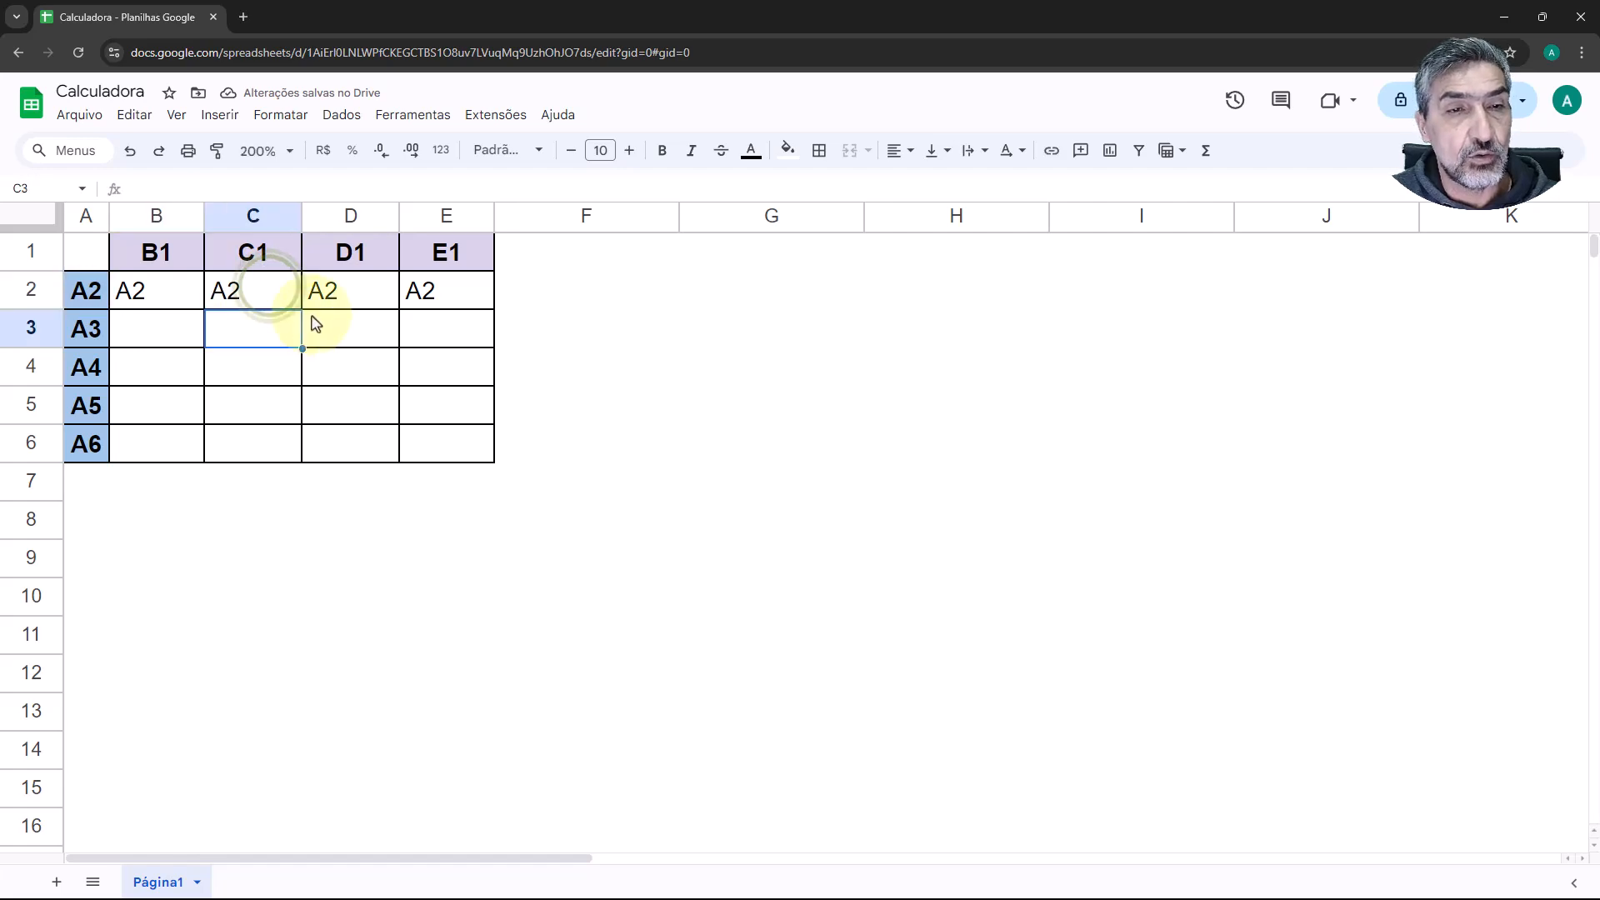
pyautogui.doubleClick(340, 294)
pyautogui.press('Return')
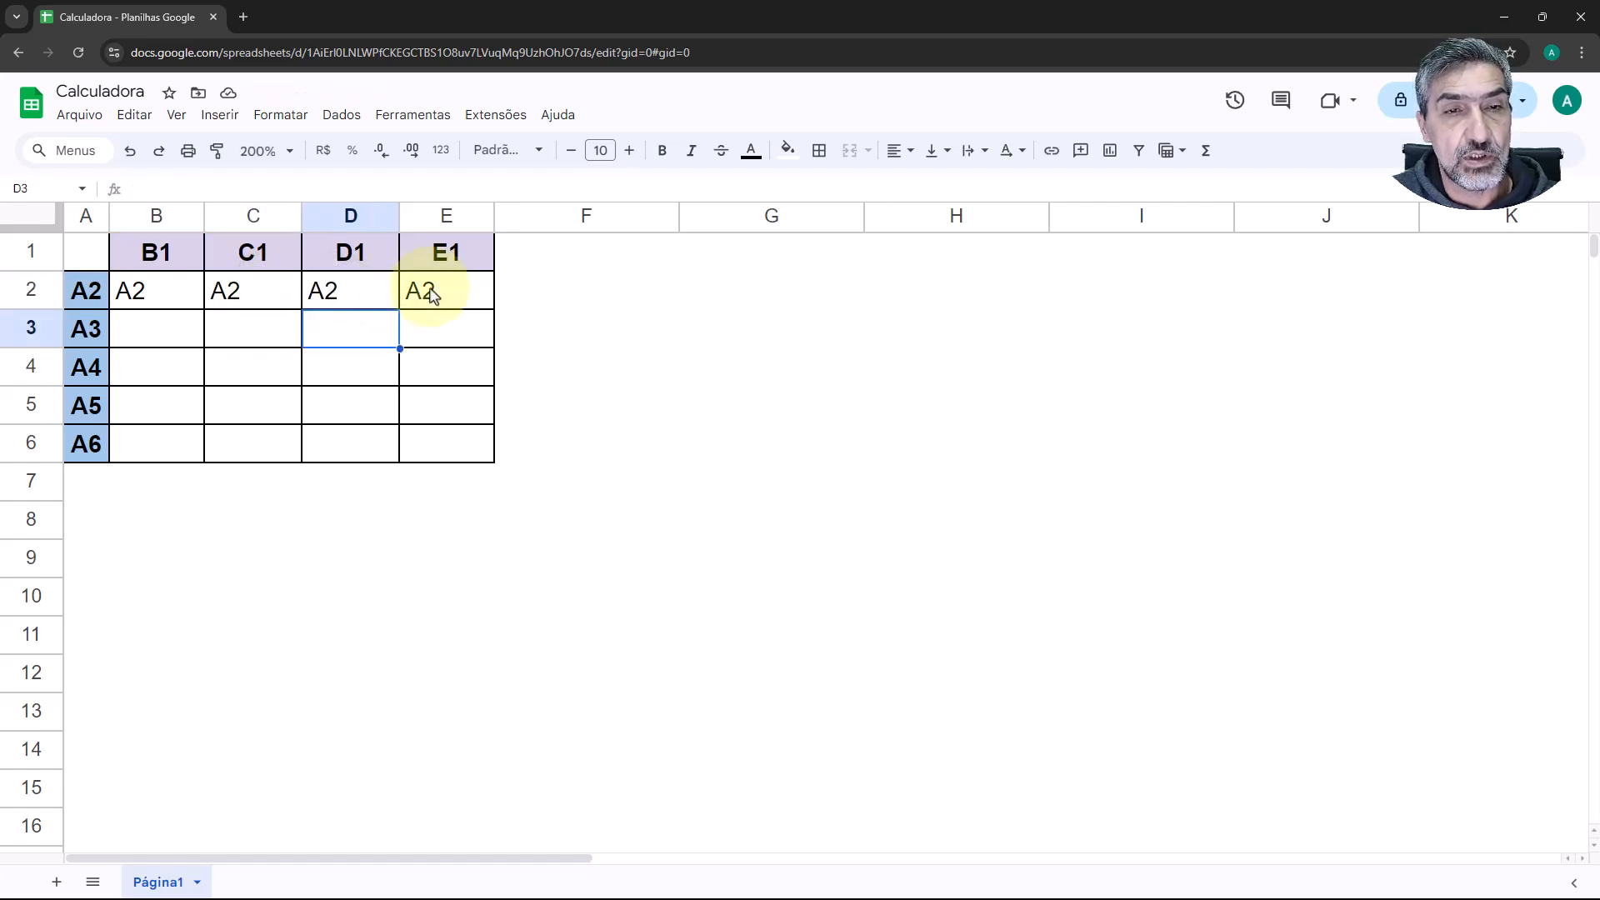
pyautogui.doubleClick(427, 292)
pyautogui.press('Return')
# Step: Fill the B2 formula down to B6 and check the reference used in each cell of B3:B6
pyautogui.click(168, 292)
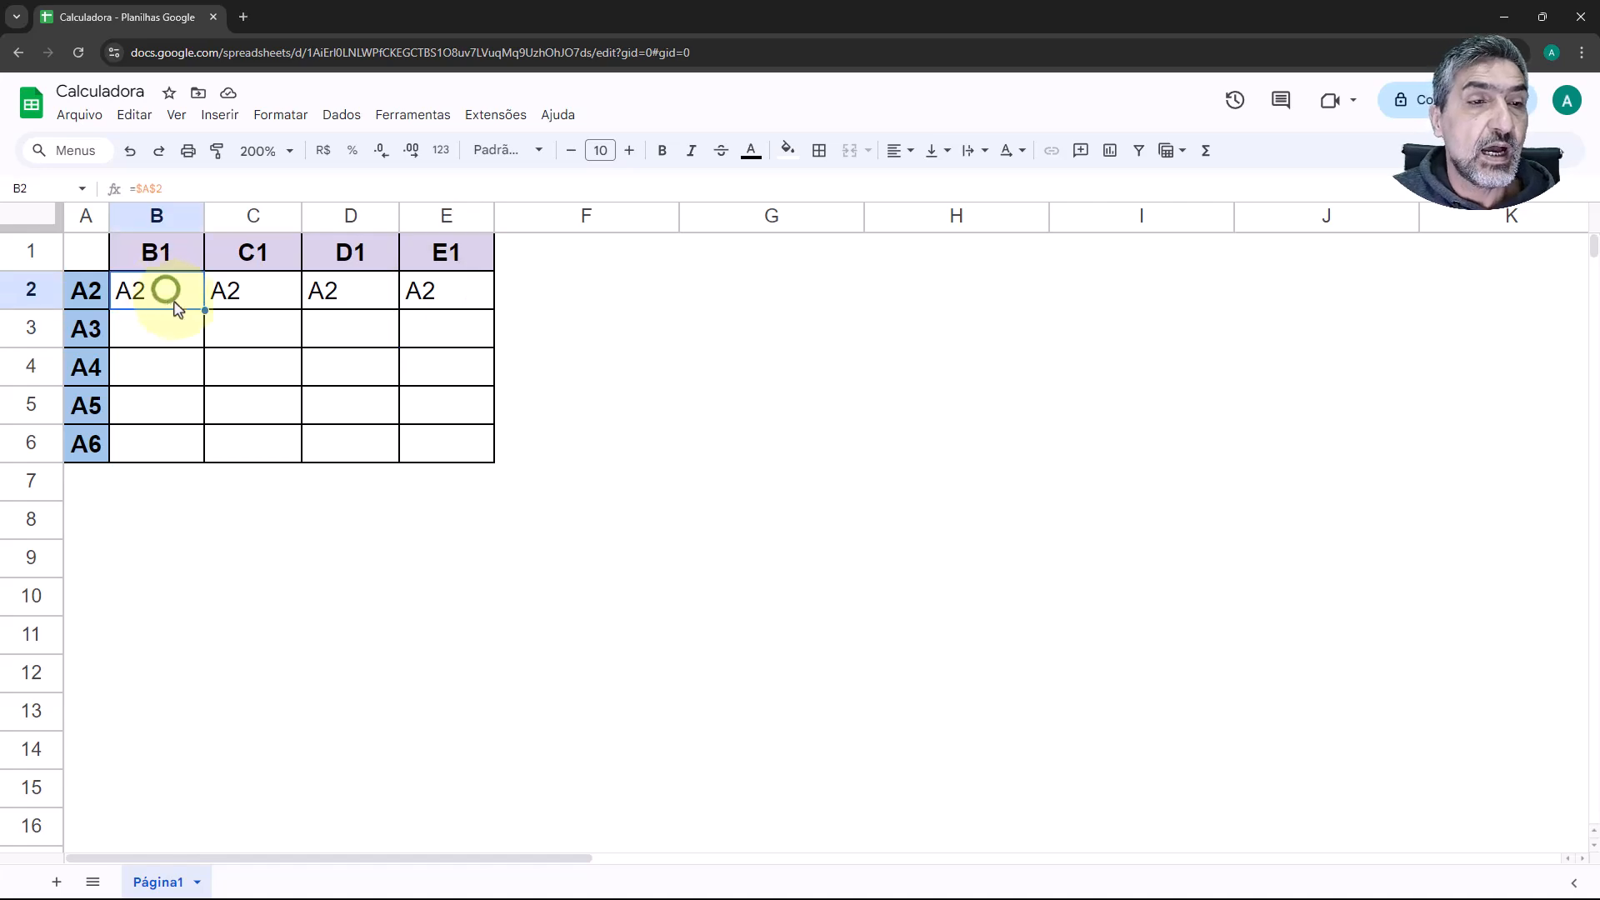
pyautogui.moveTo(201, 309); pyautogui.dragTo(193, 451)
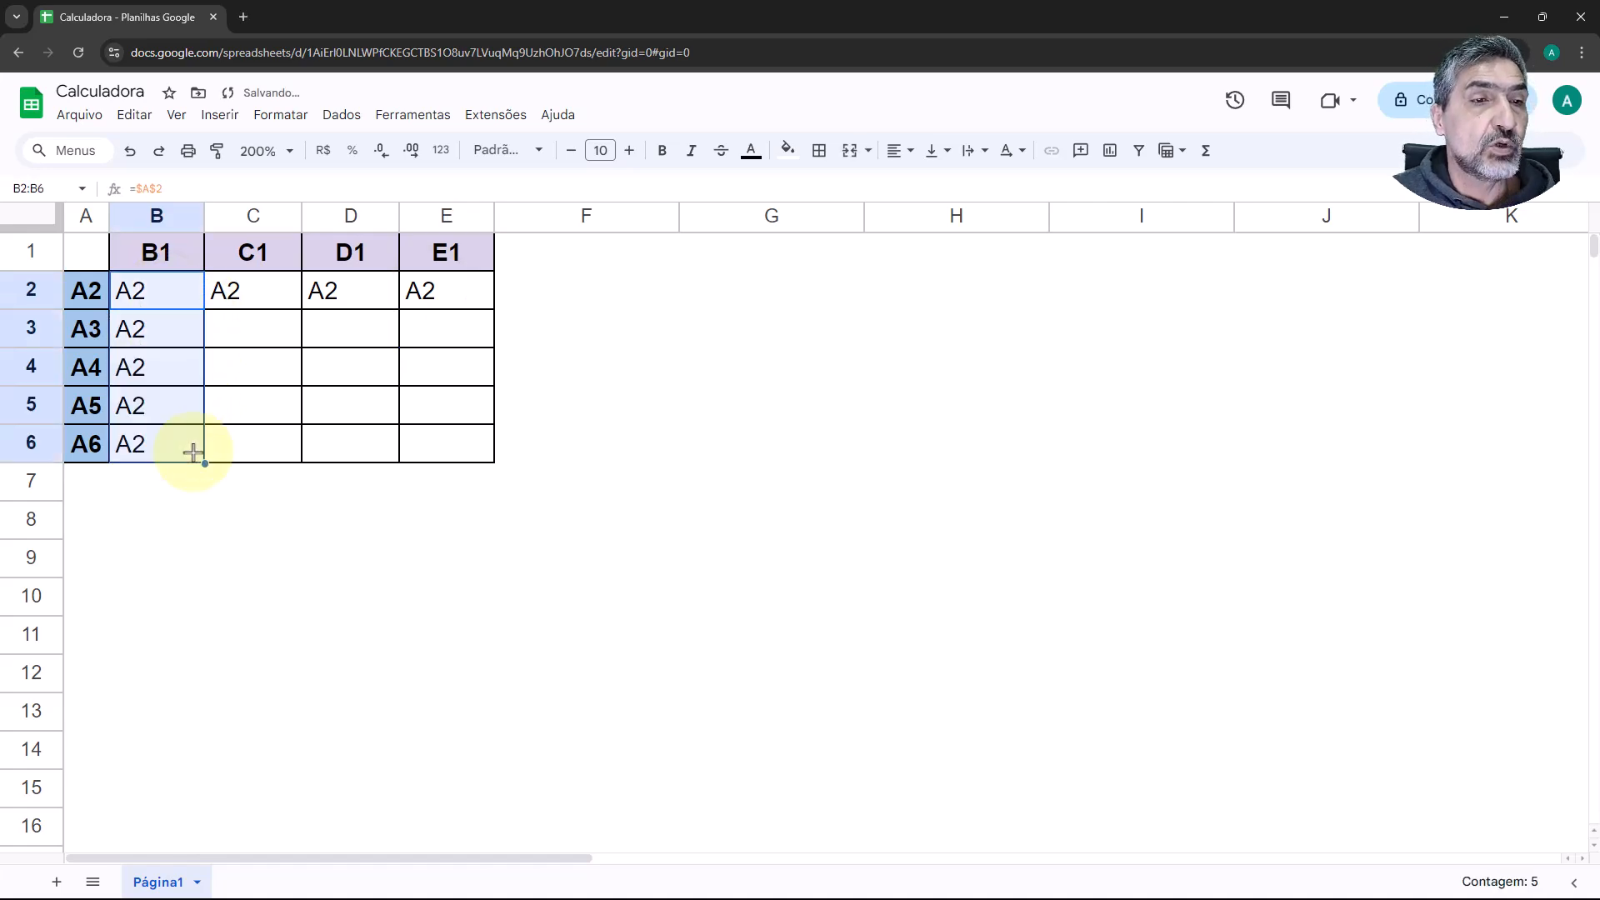
pyautogui.doubleClick(149, 326)
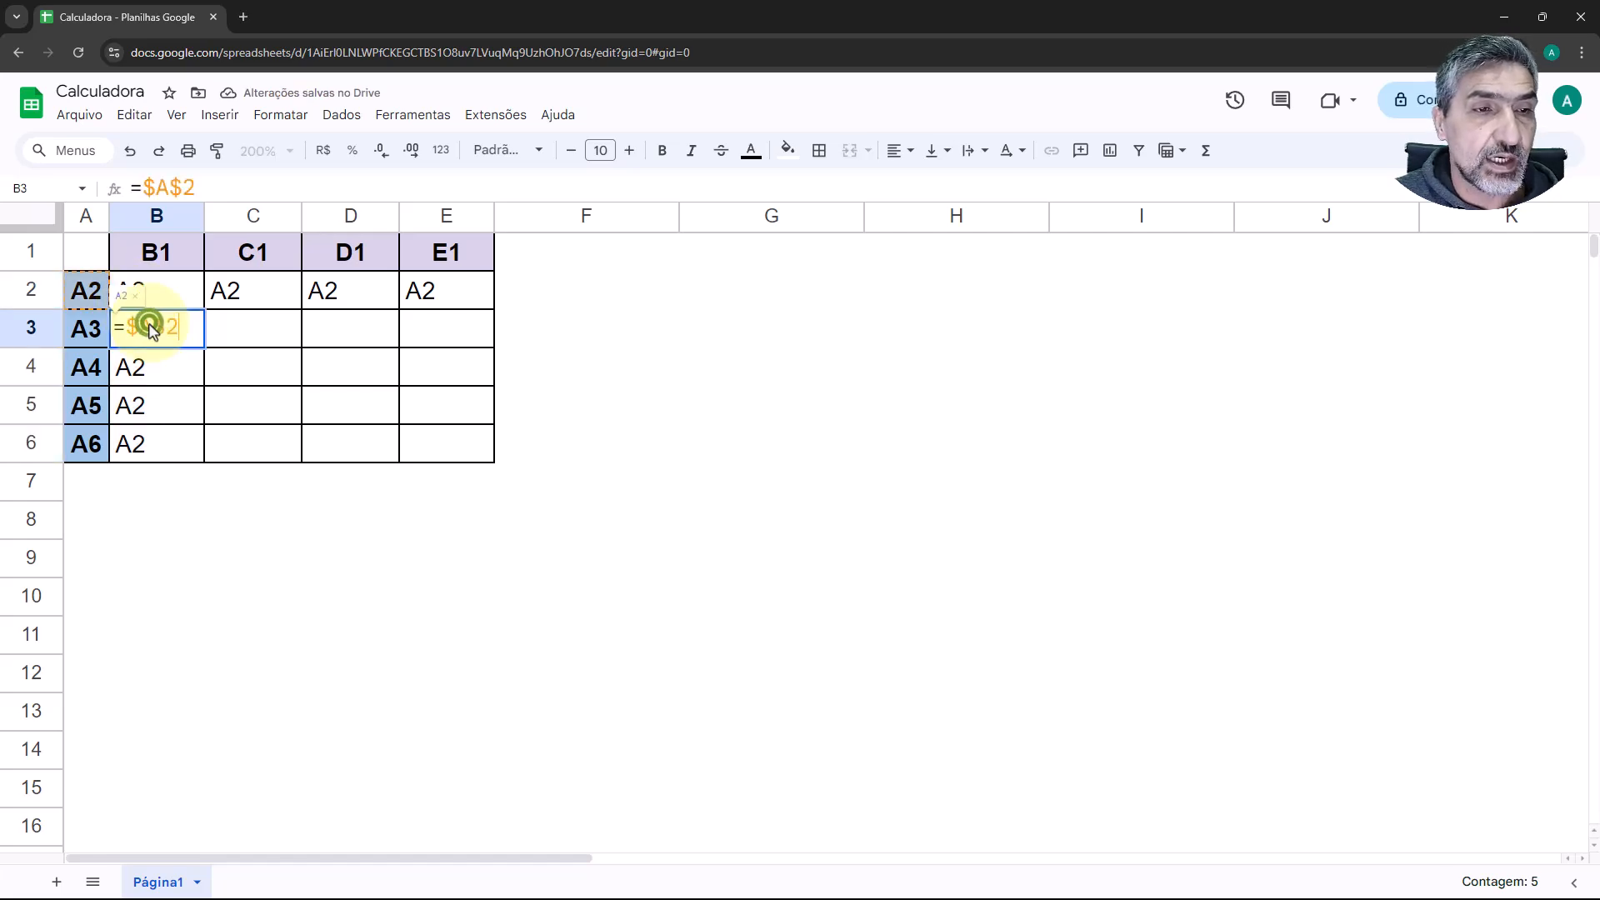
pyautogui.press('Return')
pyautogui.doubleClick(164, 367)
pyautogui.press('Return')
pyautogui.doubleClick(173, 405)
pyautogui.press('Return')
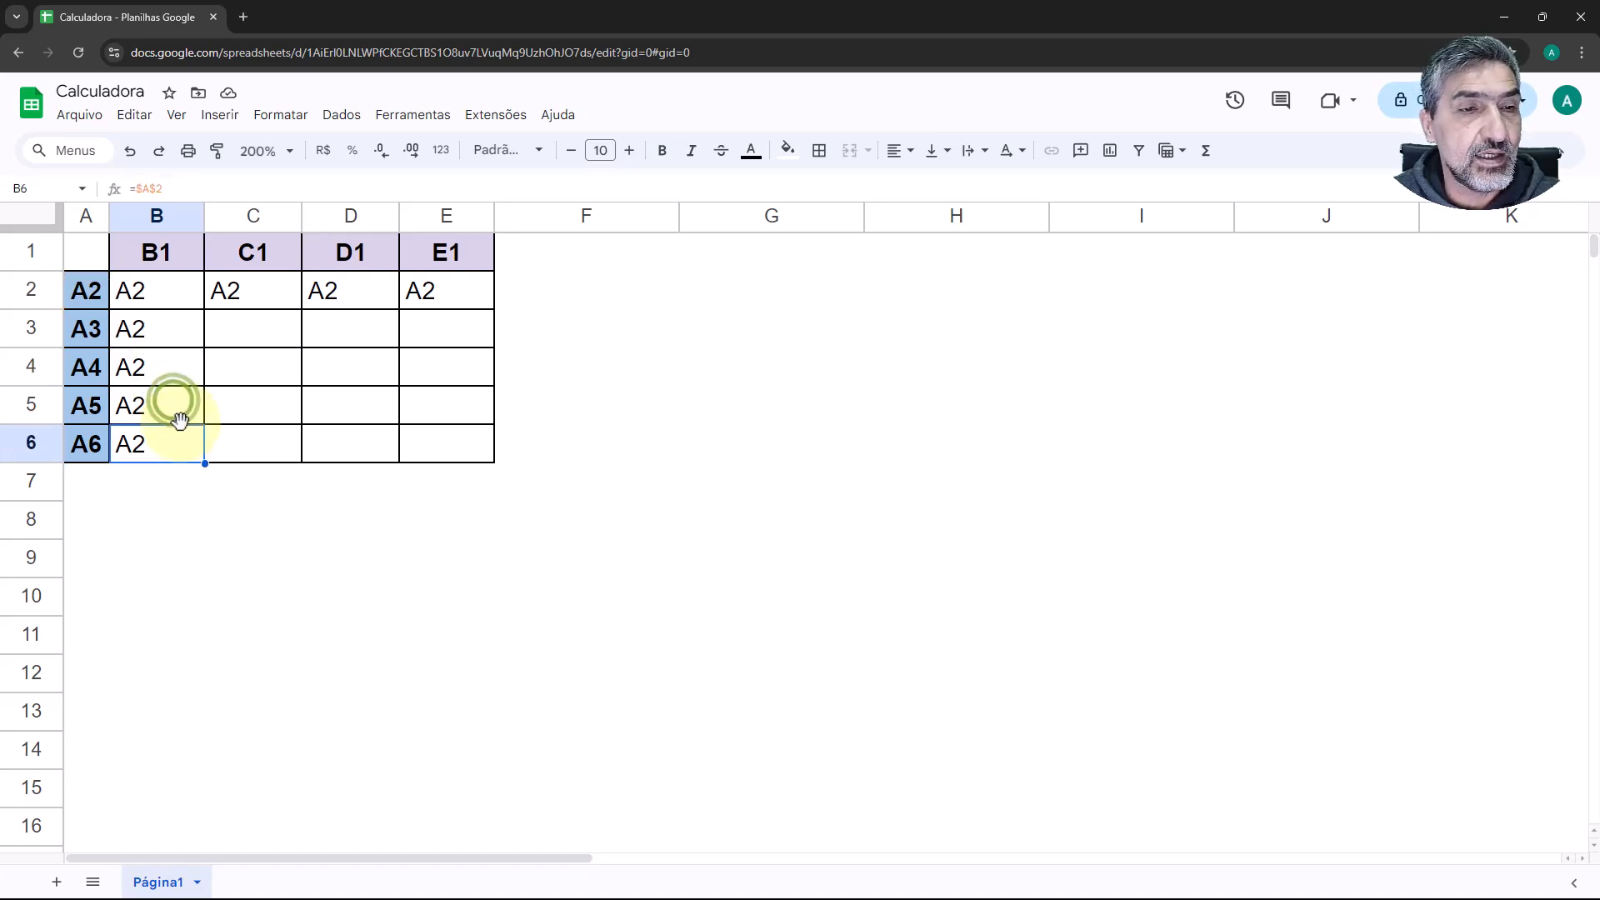
pyautogui.doubleClick(171, 450)
pyautogui.press('Return')
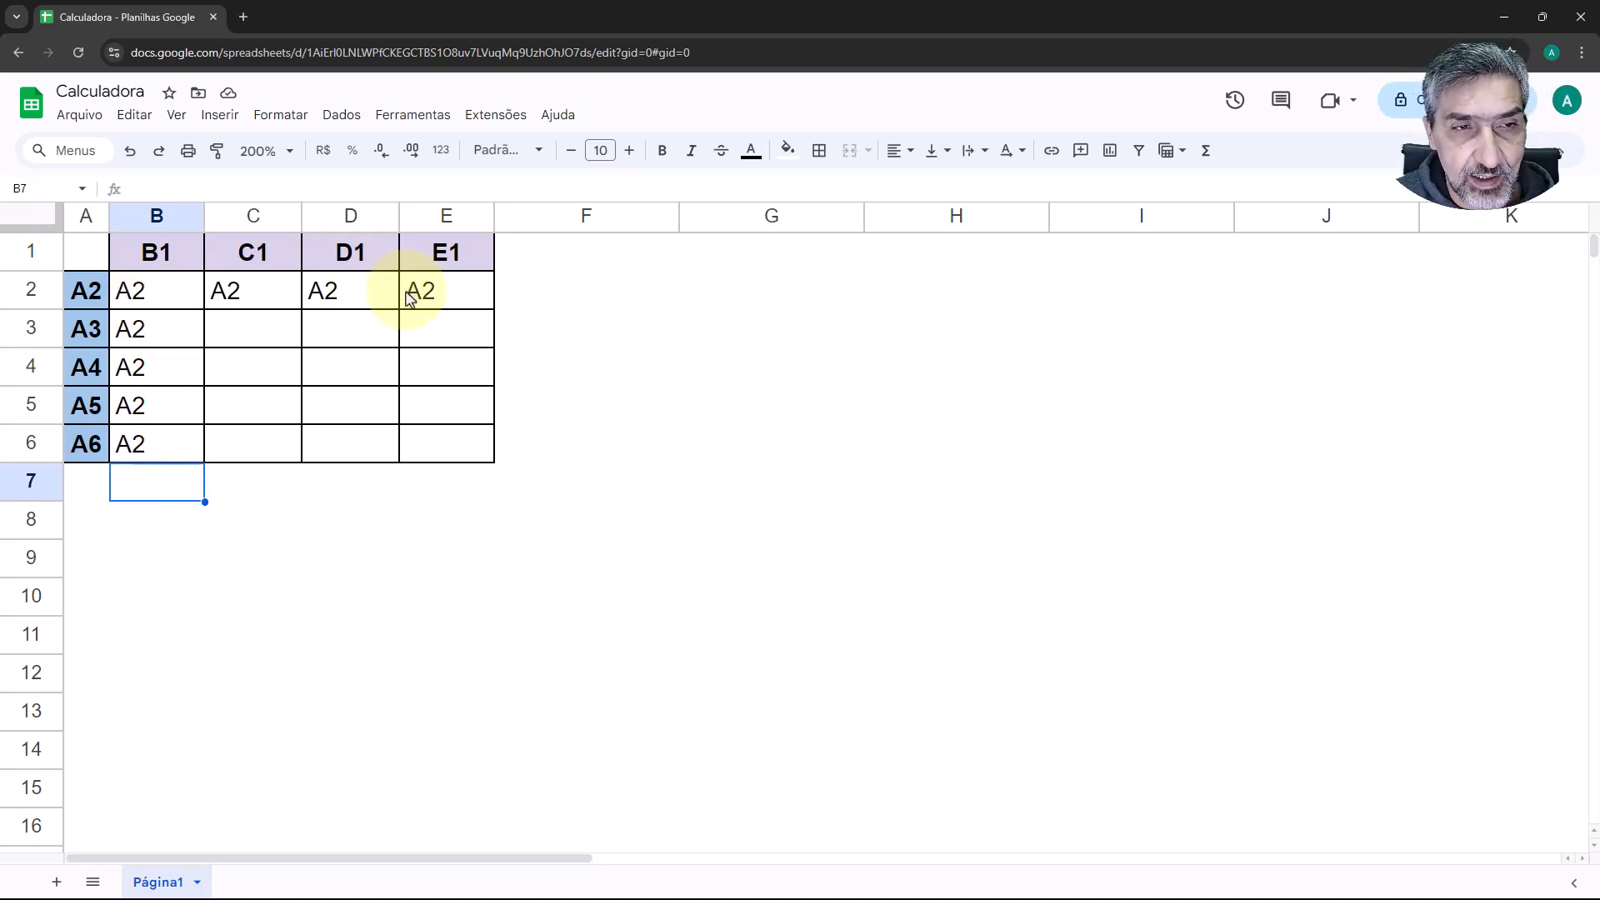
# Step: Clear all formulas from B2:E6 and point out the header cells A2 and B1
pyautogui.moveTo(158, 290); pyautogui.dragTo(404, 449)
pyautogui.press('Delete')
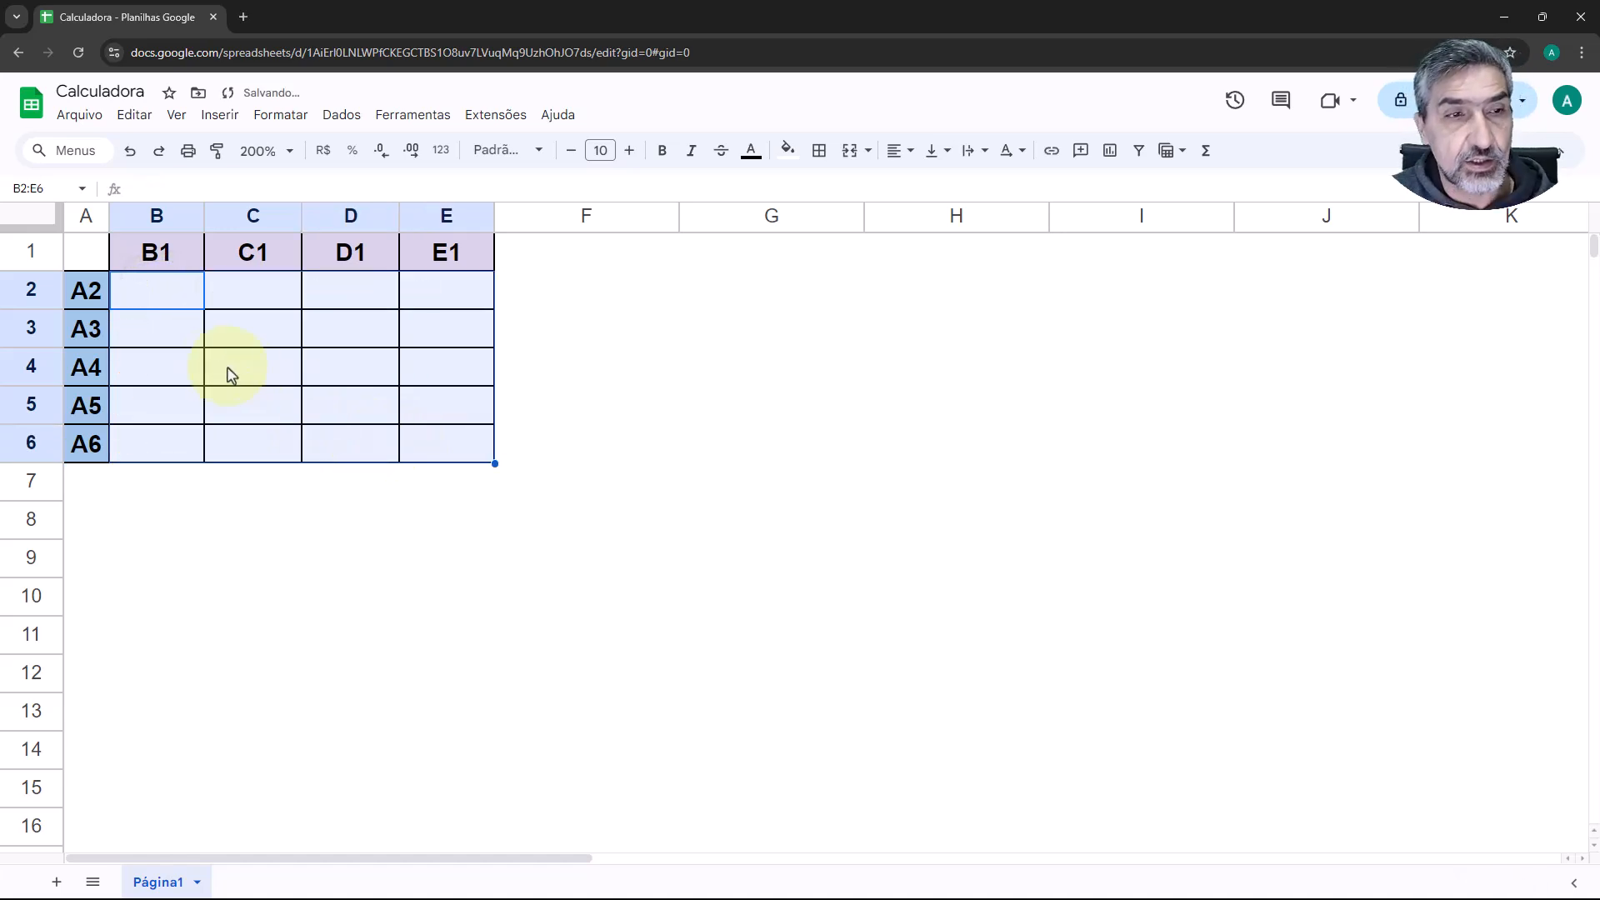
pyautogui.click(150, 300)
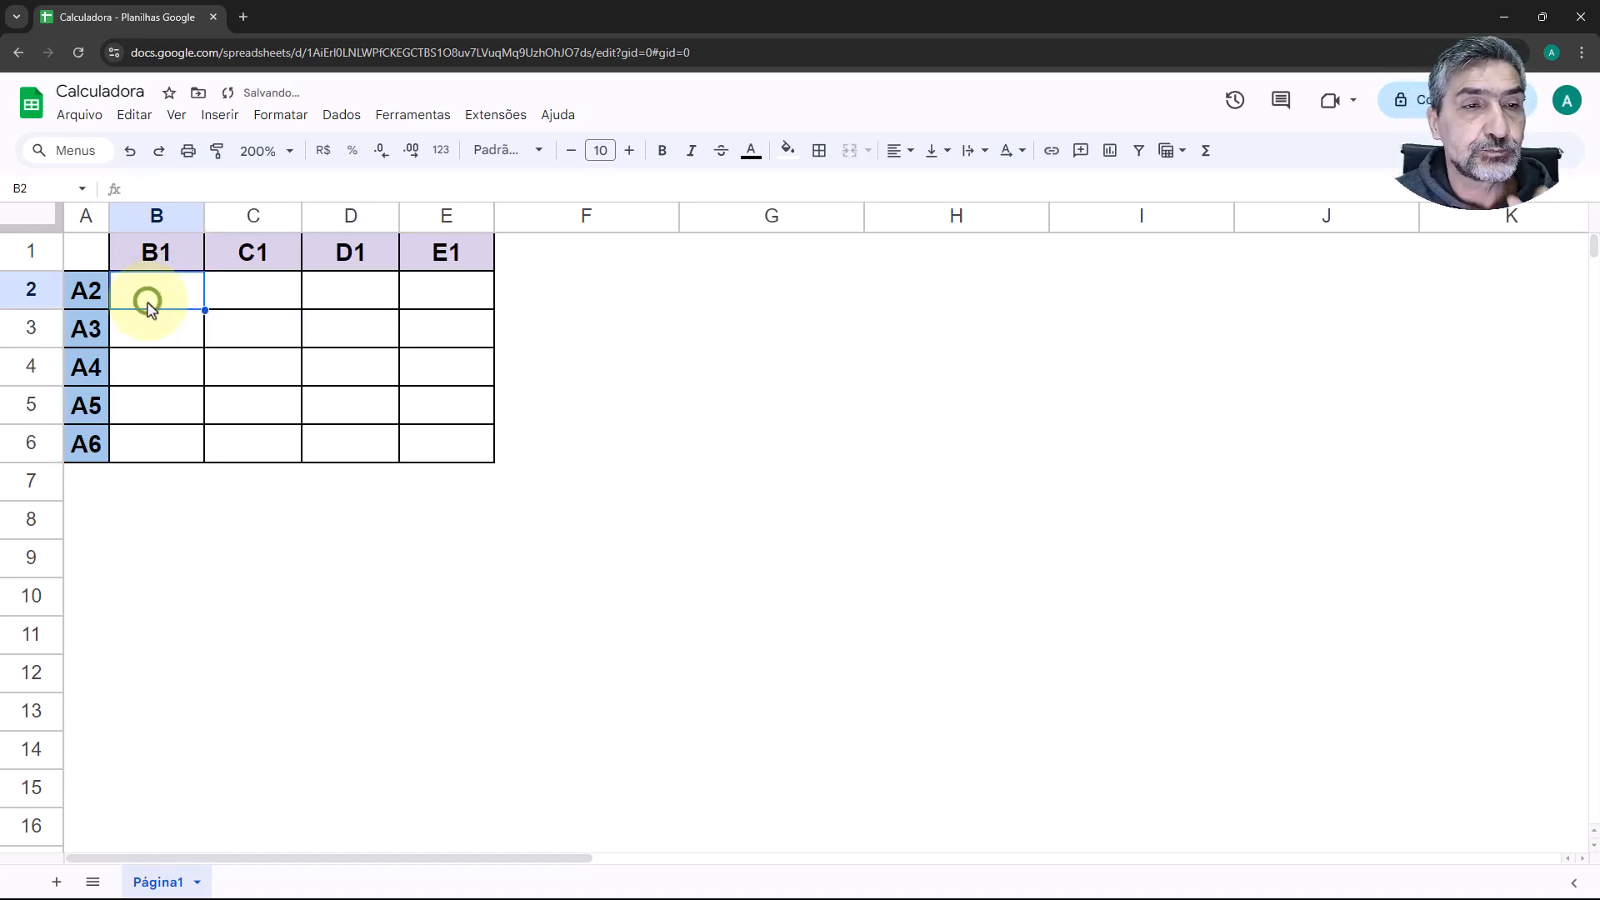
pyautogui.click(83, 298)
pyautogui.click(148, 249)
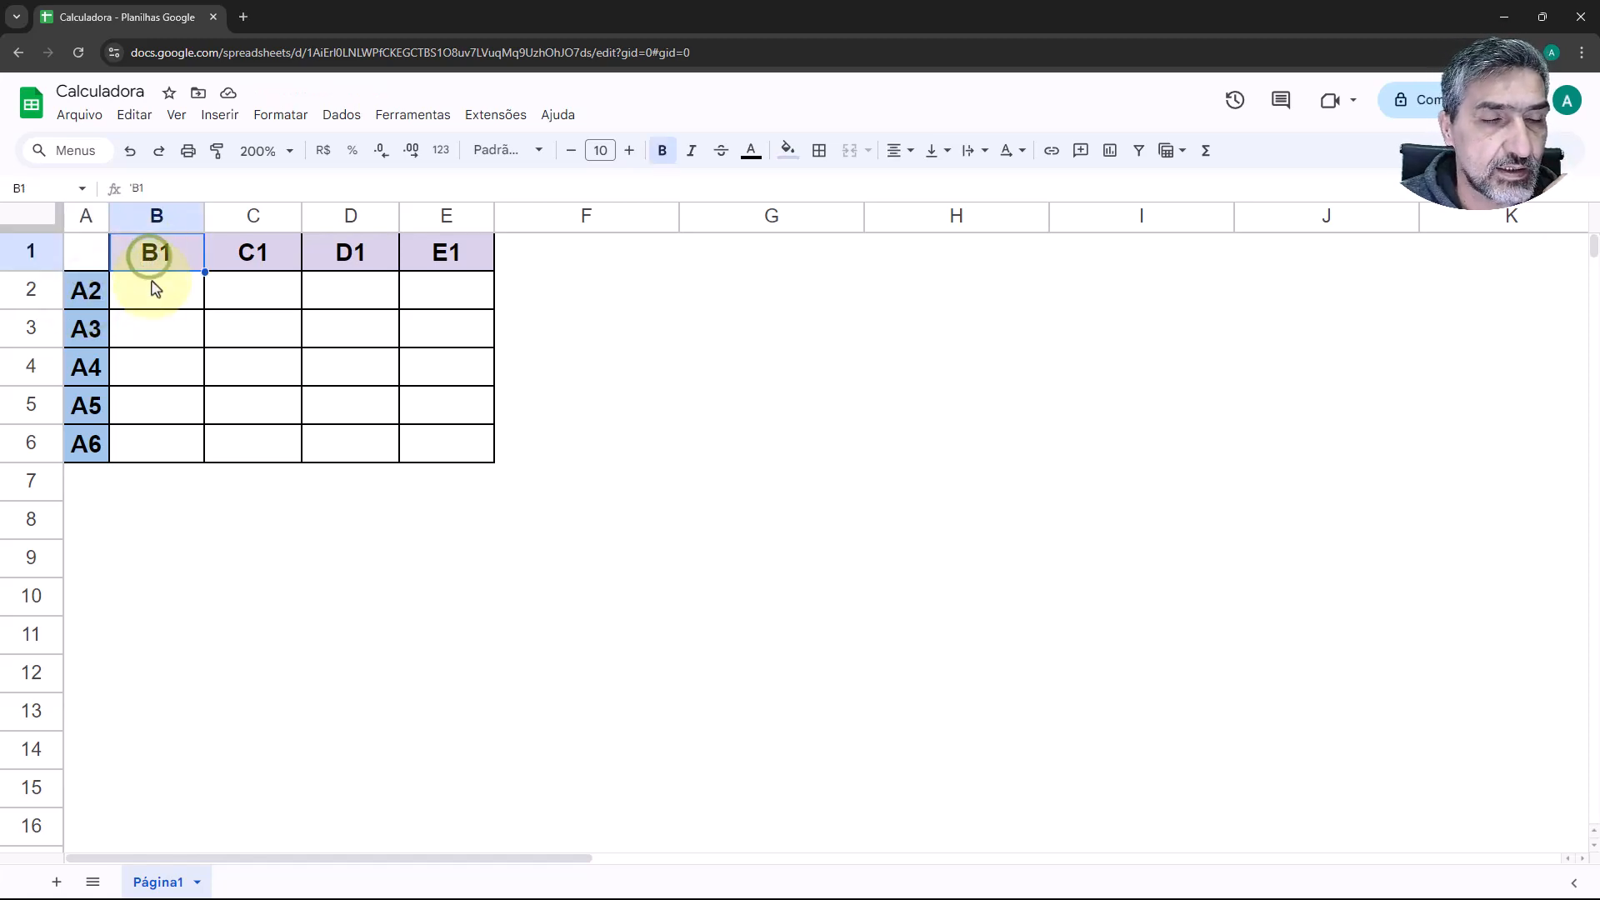
# Step: Enter the plain text "A2 - B1" in cell B2 as an example of the desired row and column combination
pyautogui.click(144, 297)
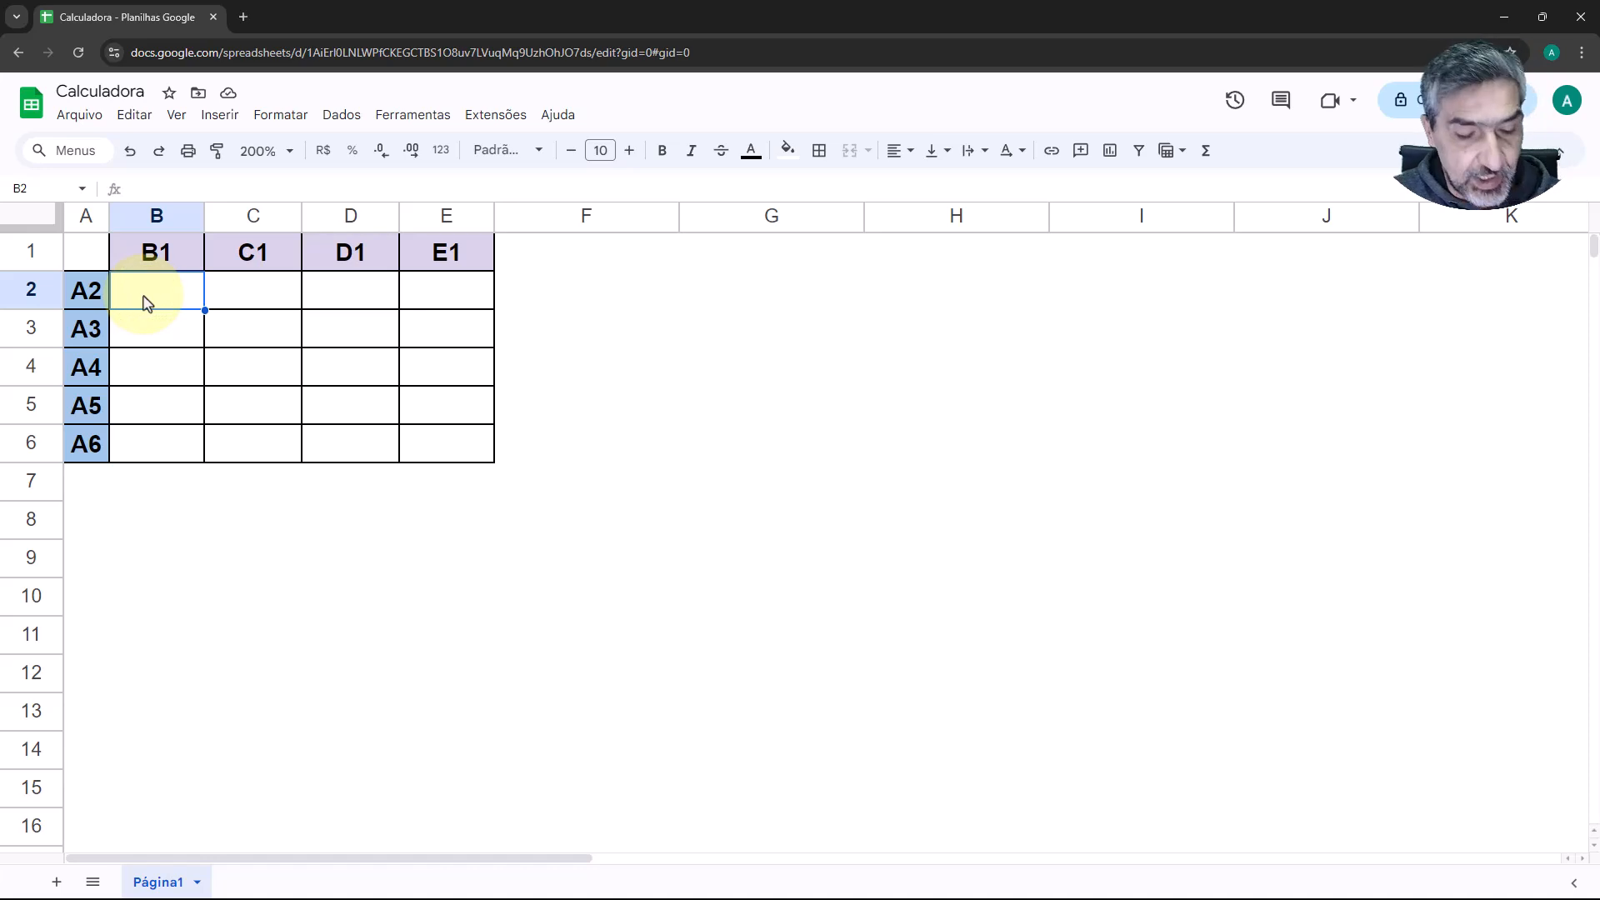
pyautogui.write('A')
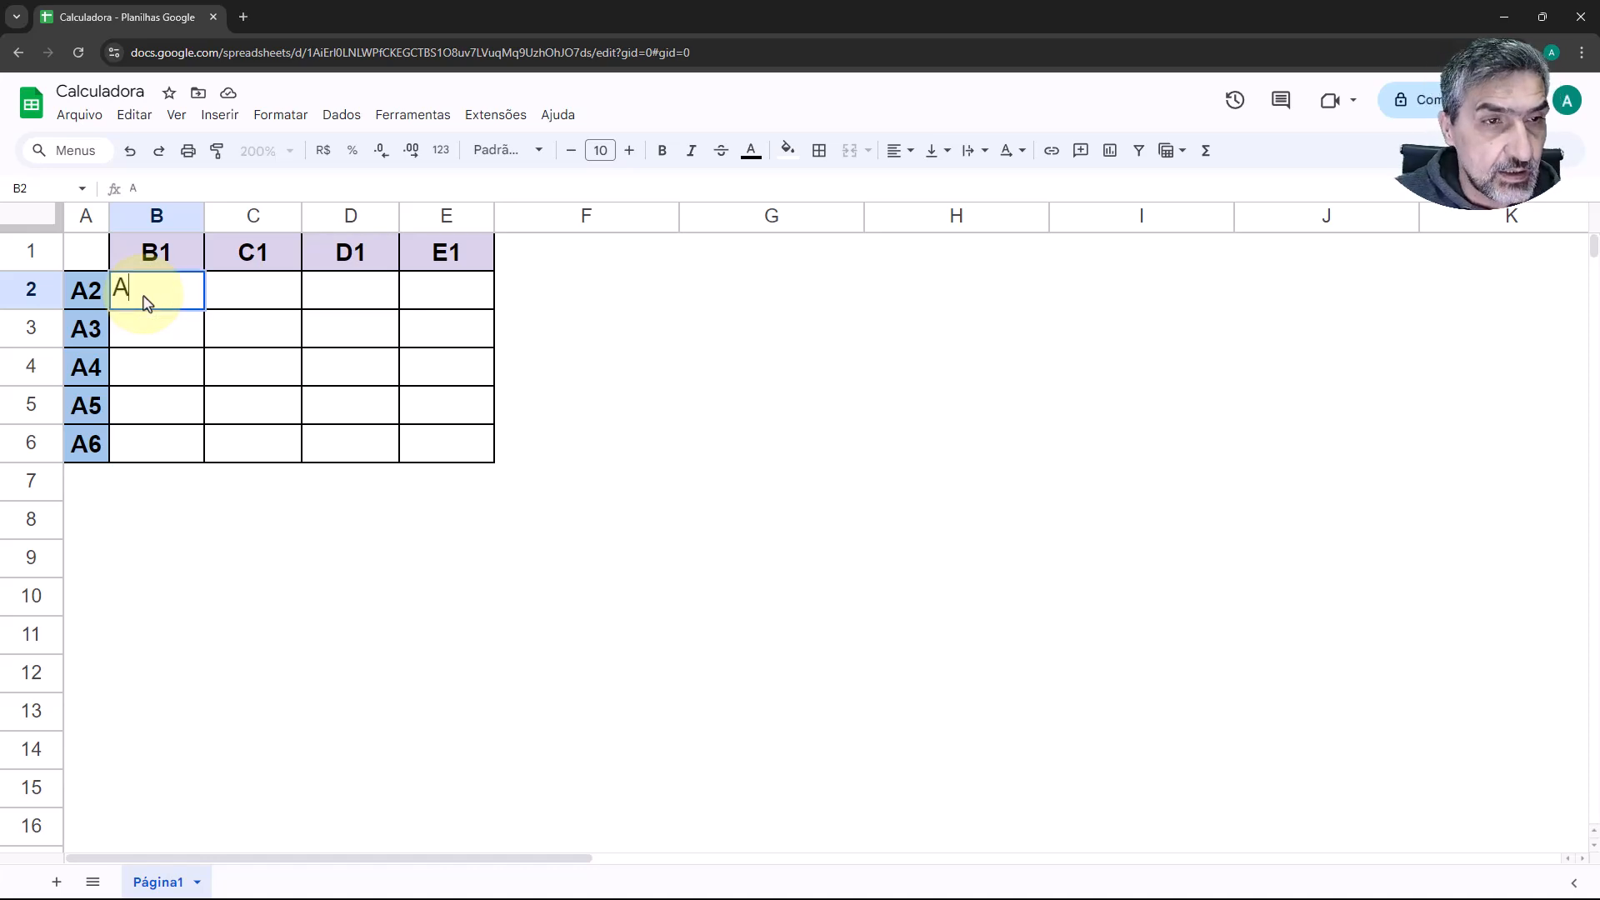
pyautogui.write('3')
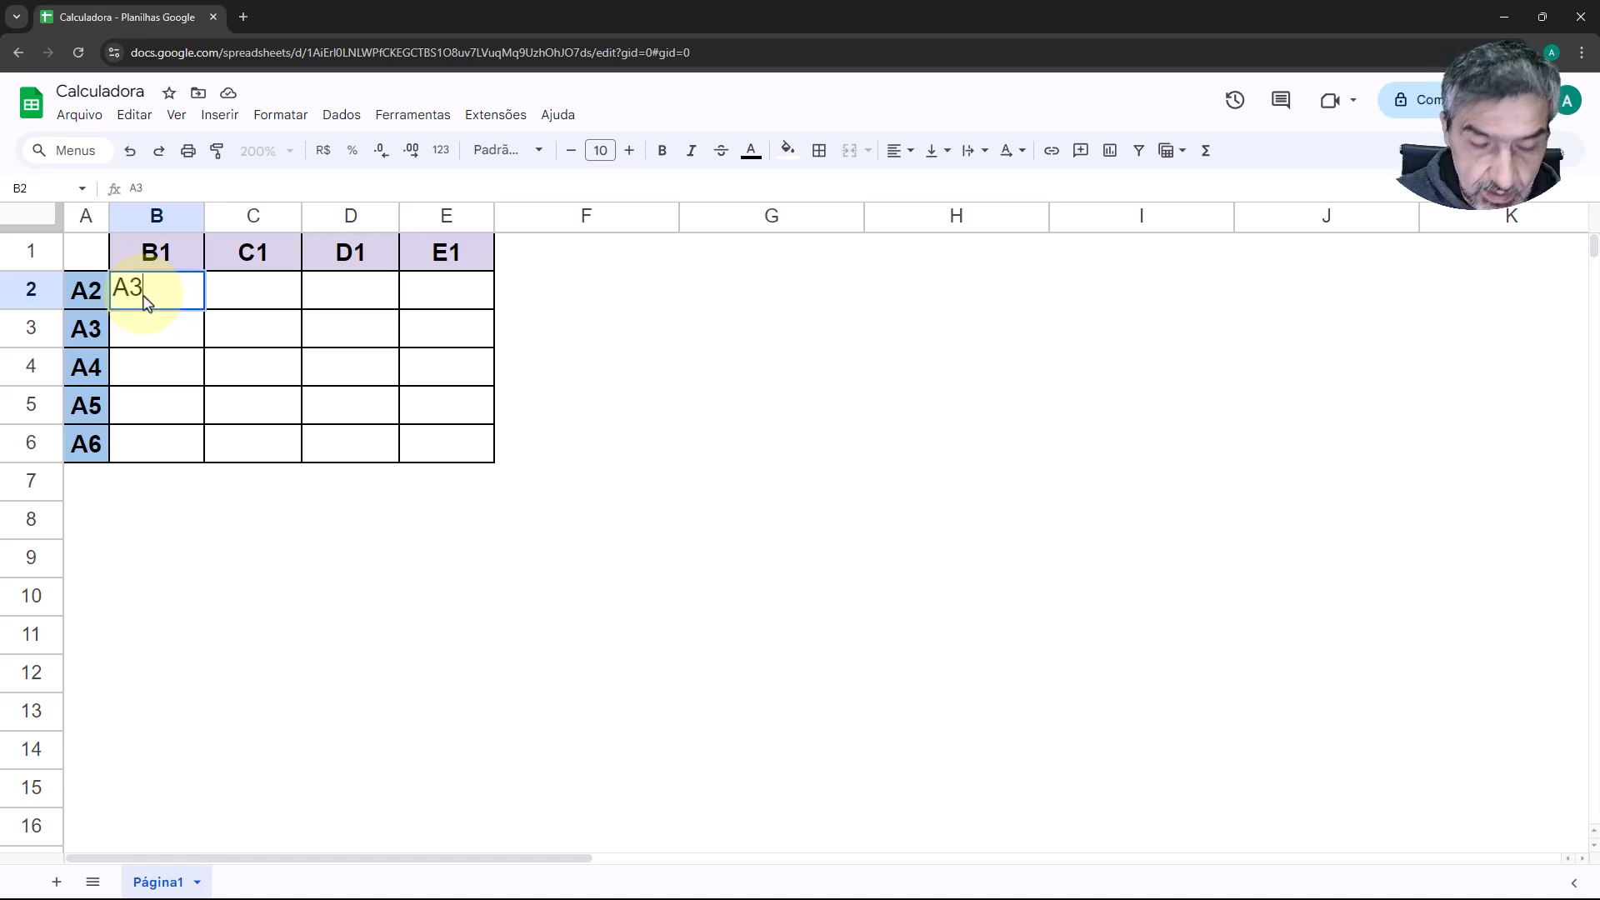
pyautogui.write(' -')
pyautogui.press('BackSpace')
pyautogui.press('BackSpace')
pyautogui.press('BackSpace')
pyautogui.write('2')
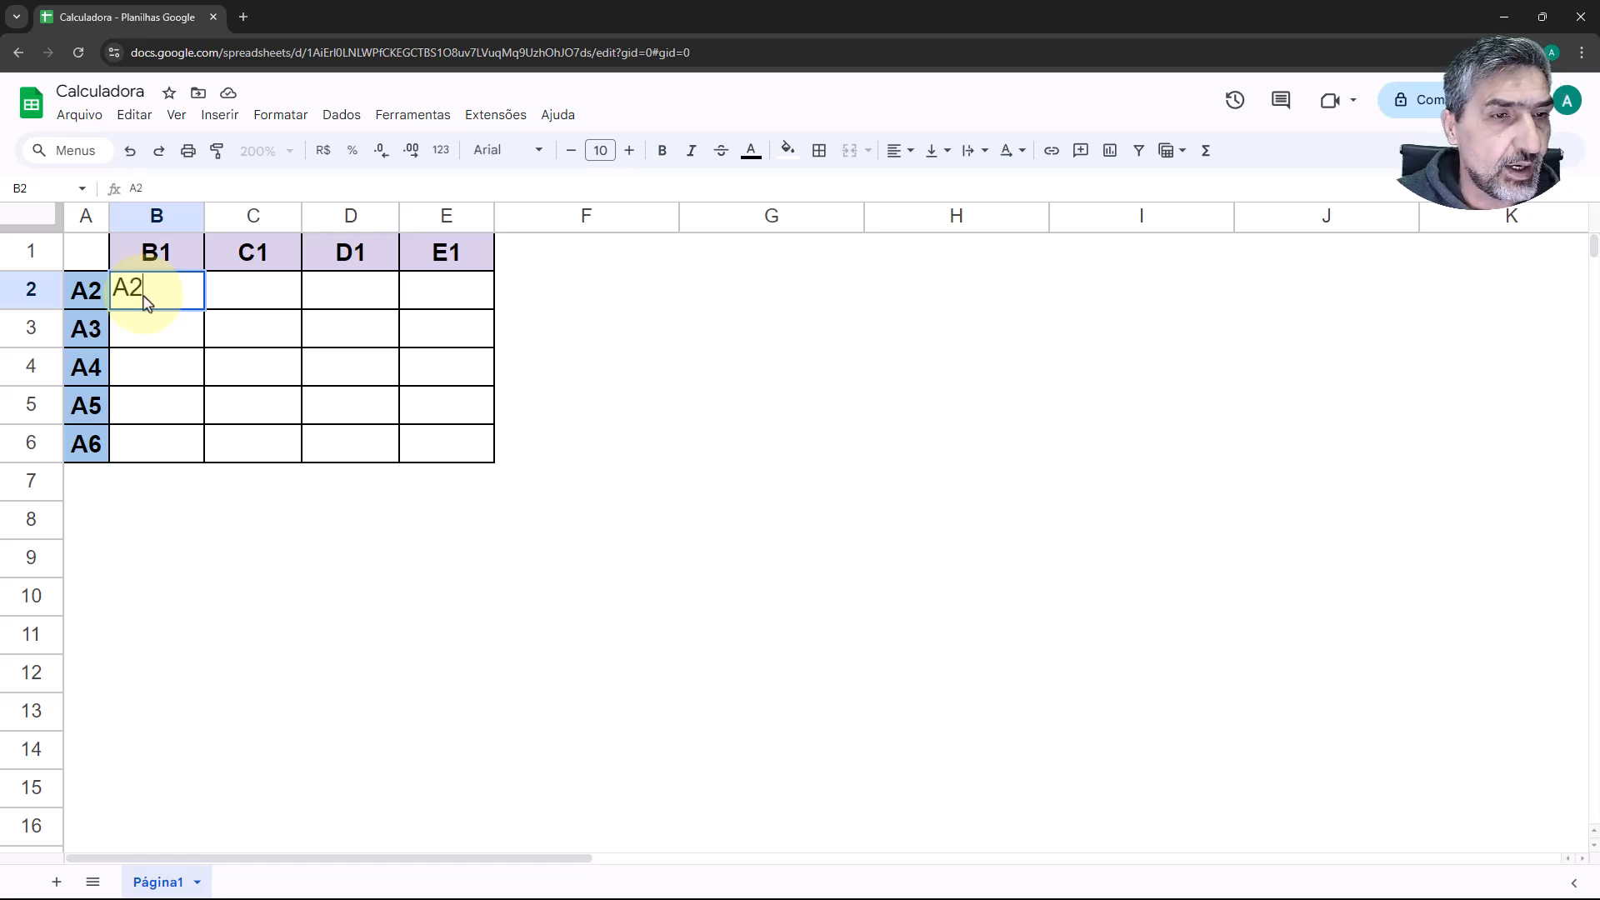
pyautogui.write(' -')
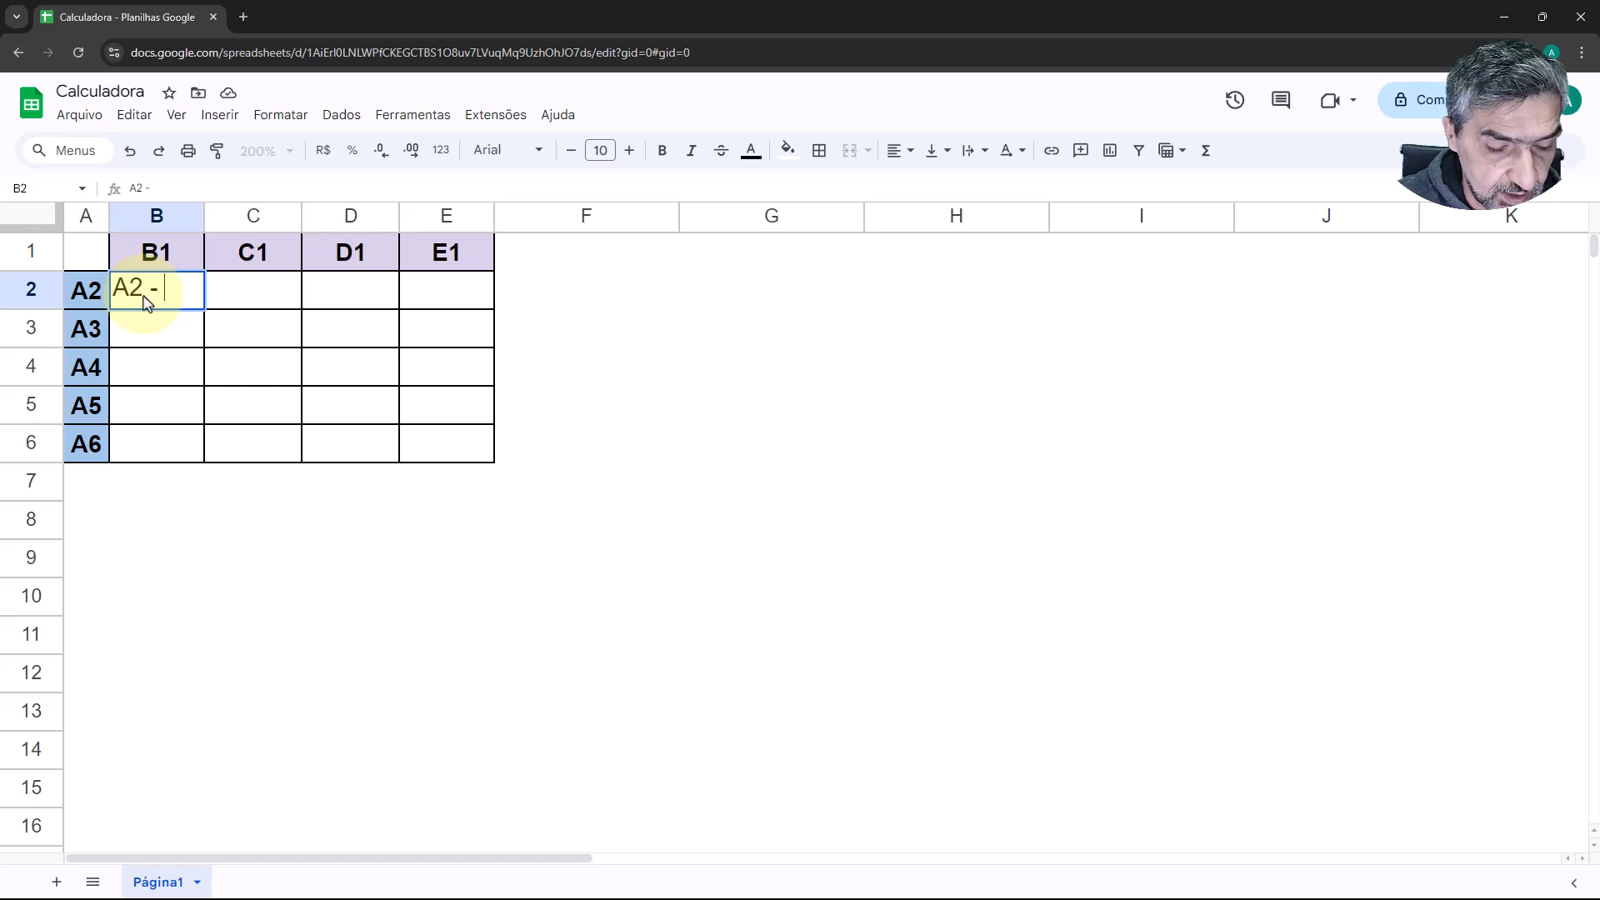
pyautogui.write(' B1')
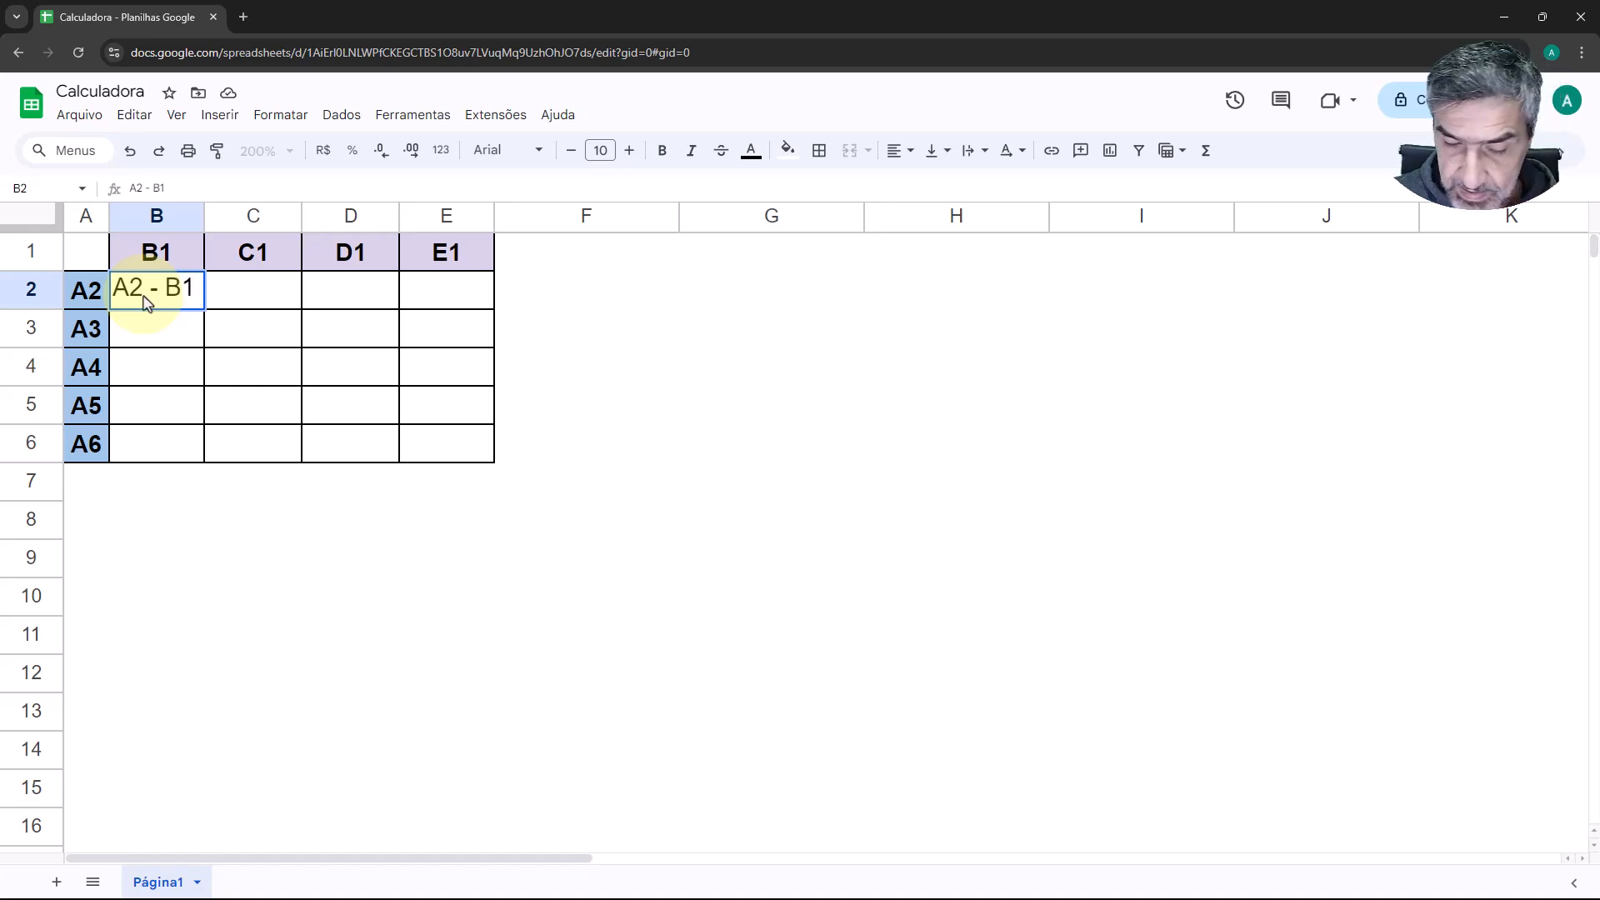
pyautogui.press('Tab')
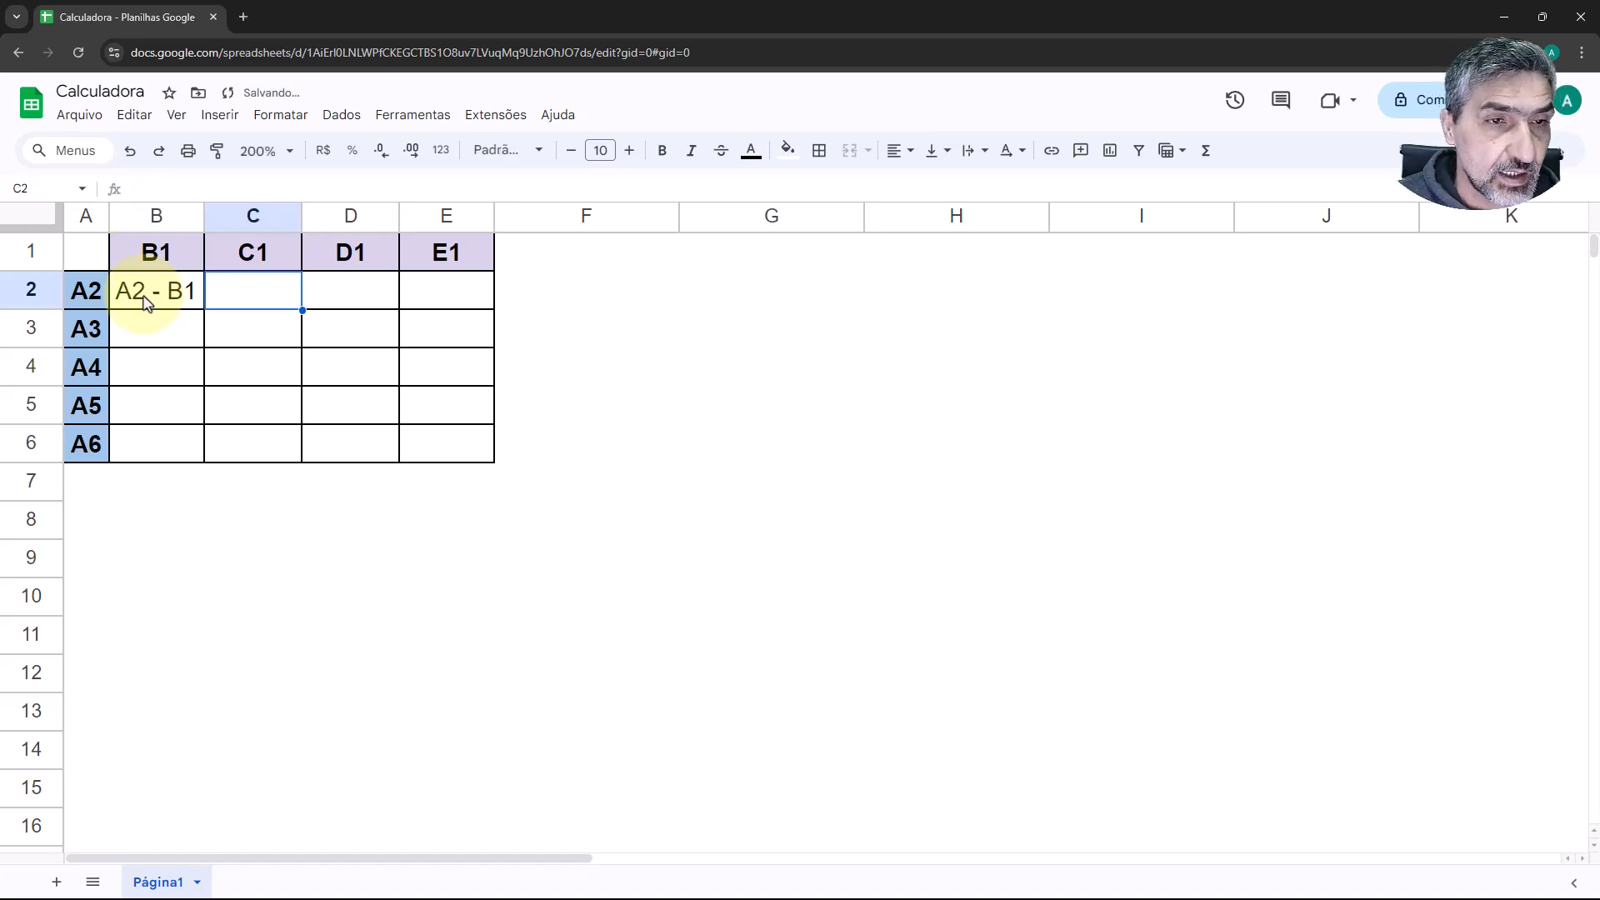
# Step: Enter the plain text "A2 - C1" in cell C2 as the second example
pyautogui.write('A2 ')
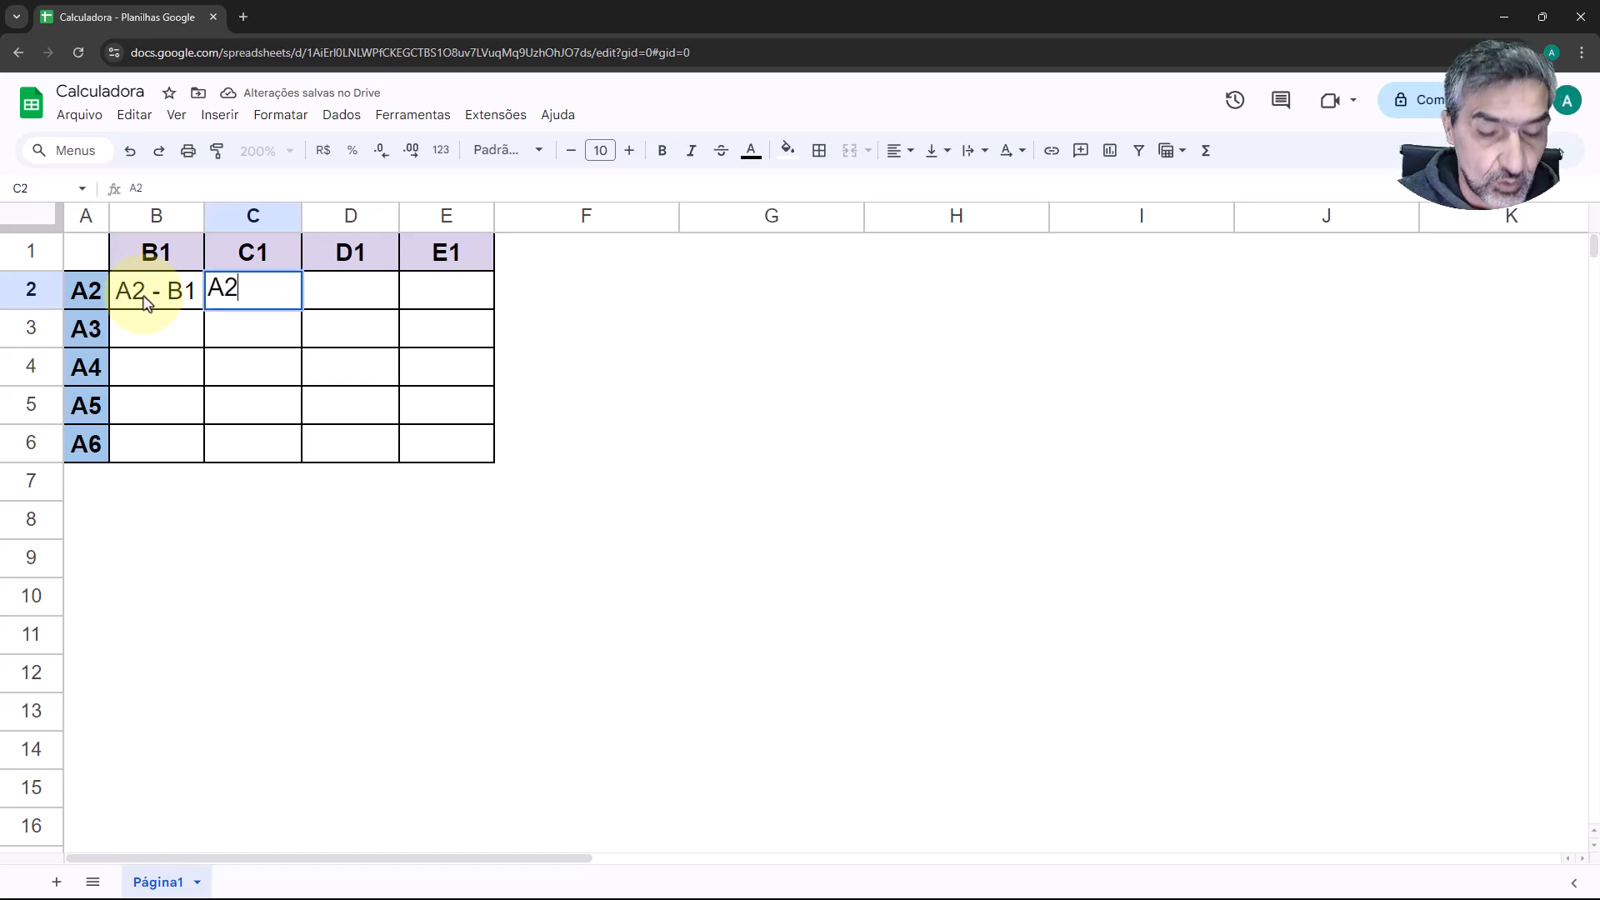
pyautogui.write('- ')
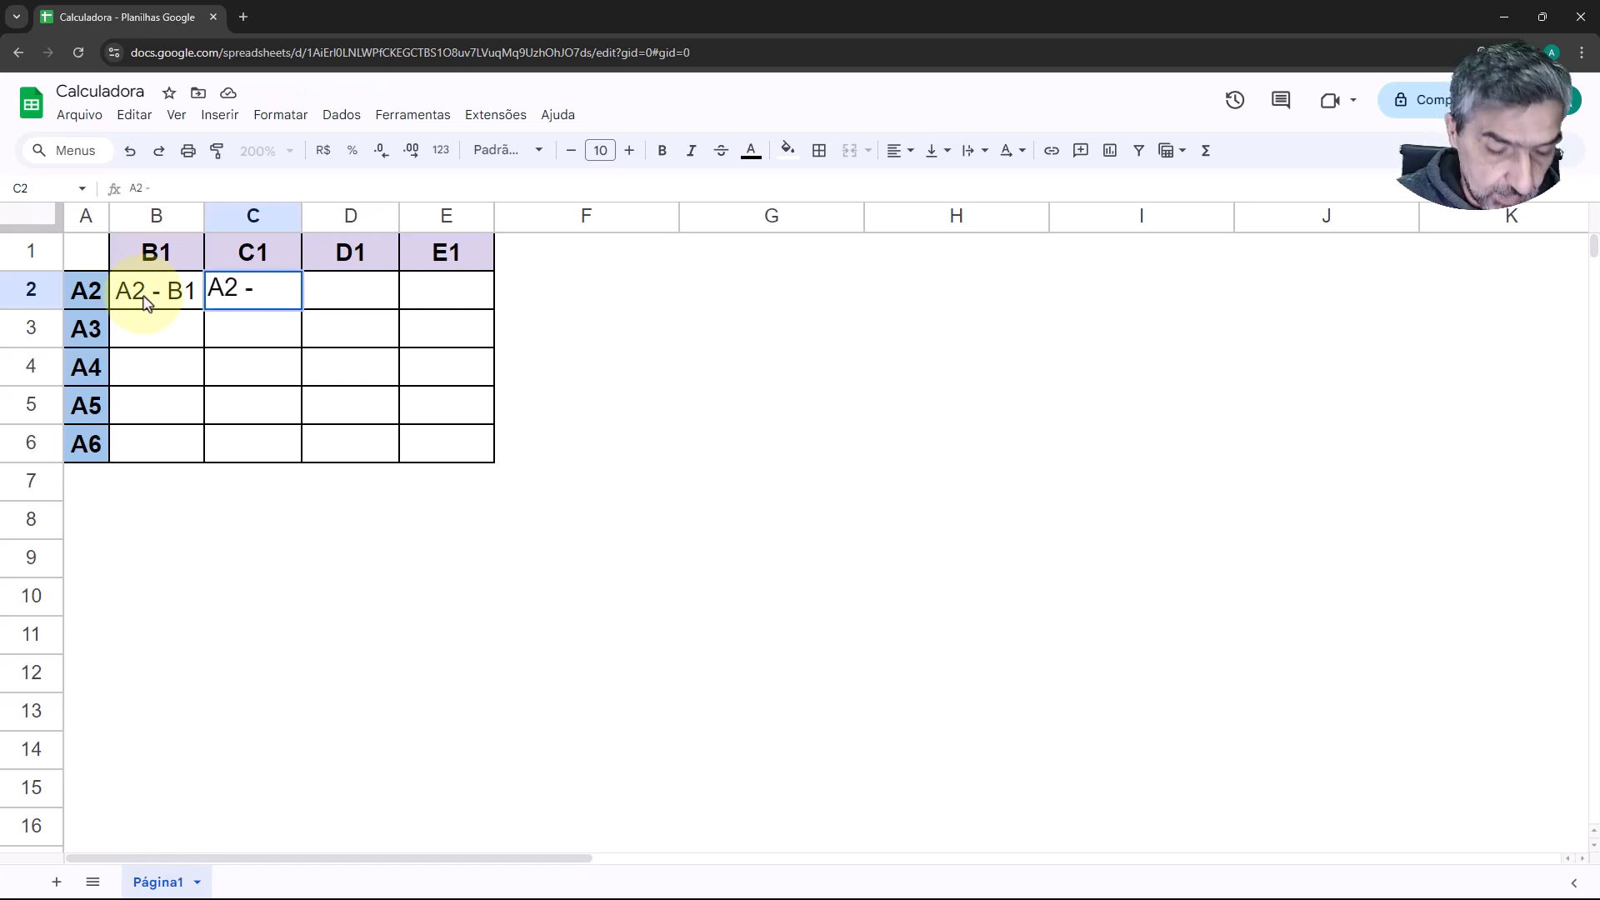
pyautogui.write('C1')
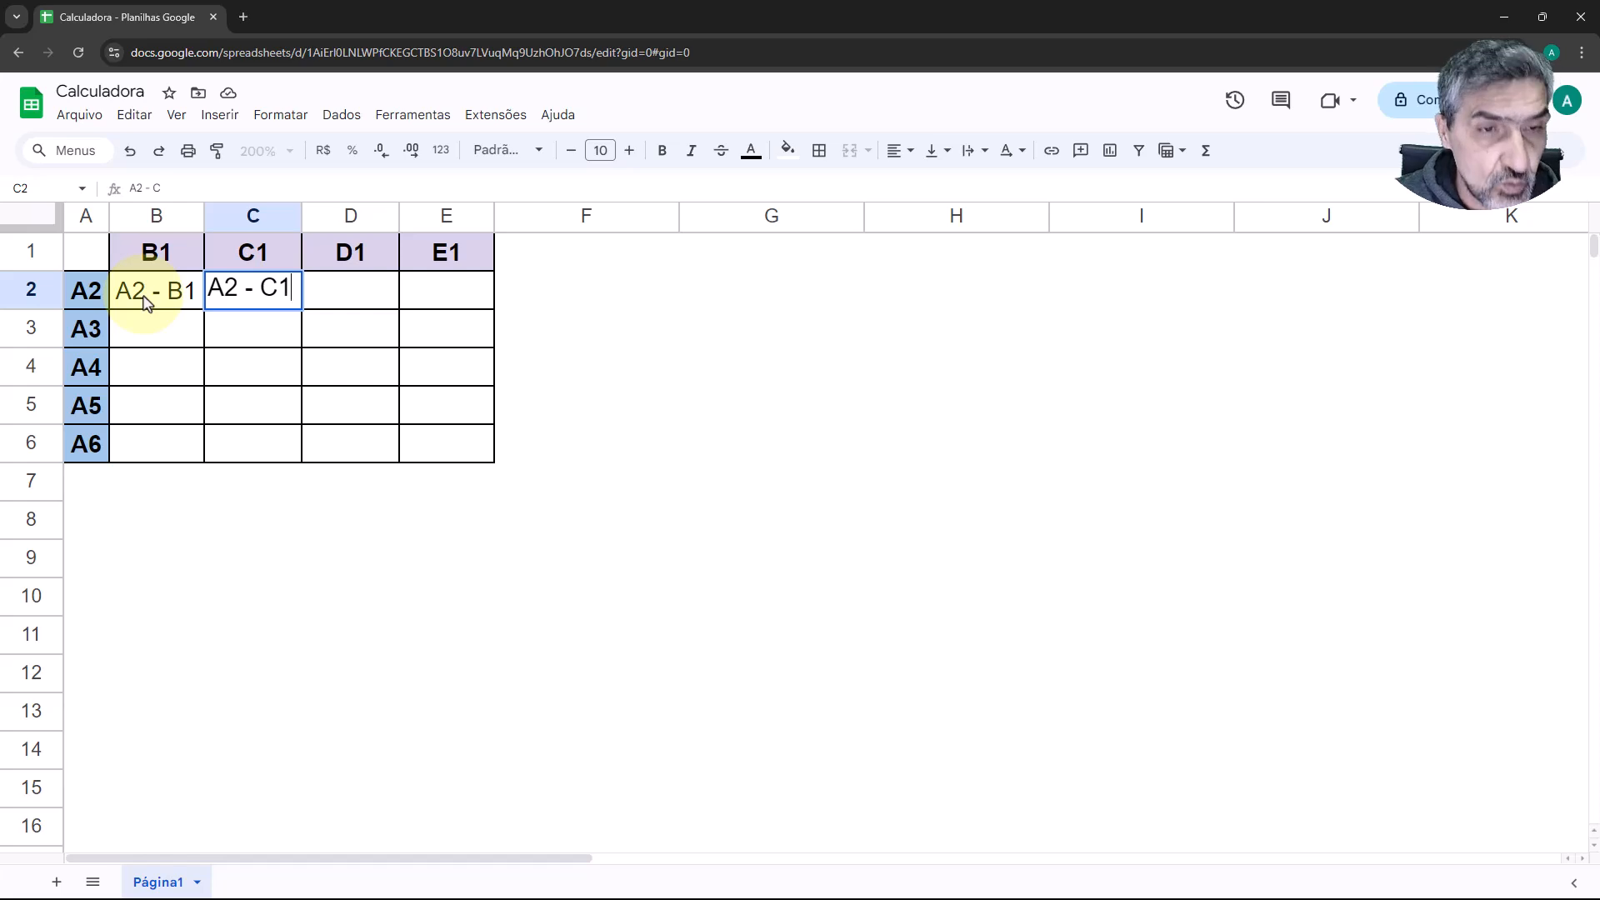
pyautogui.press('Return')
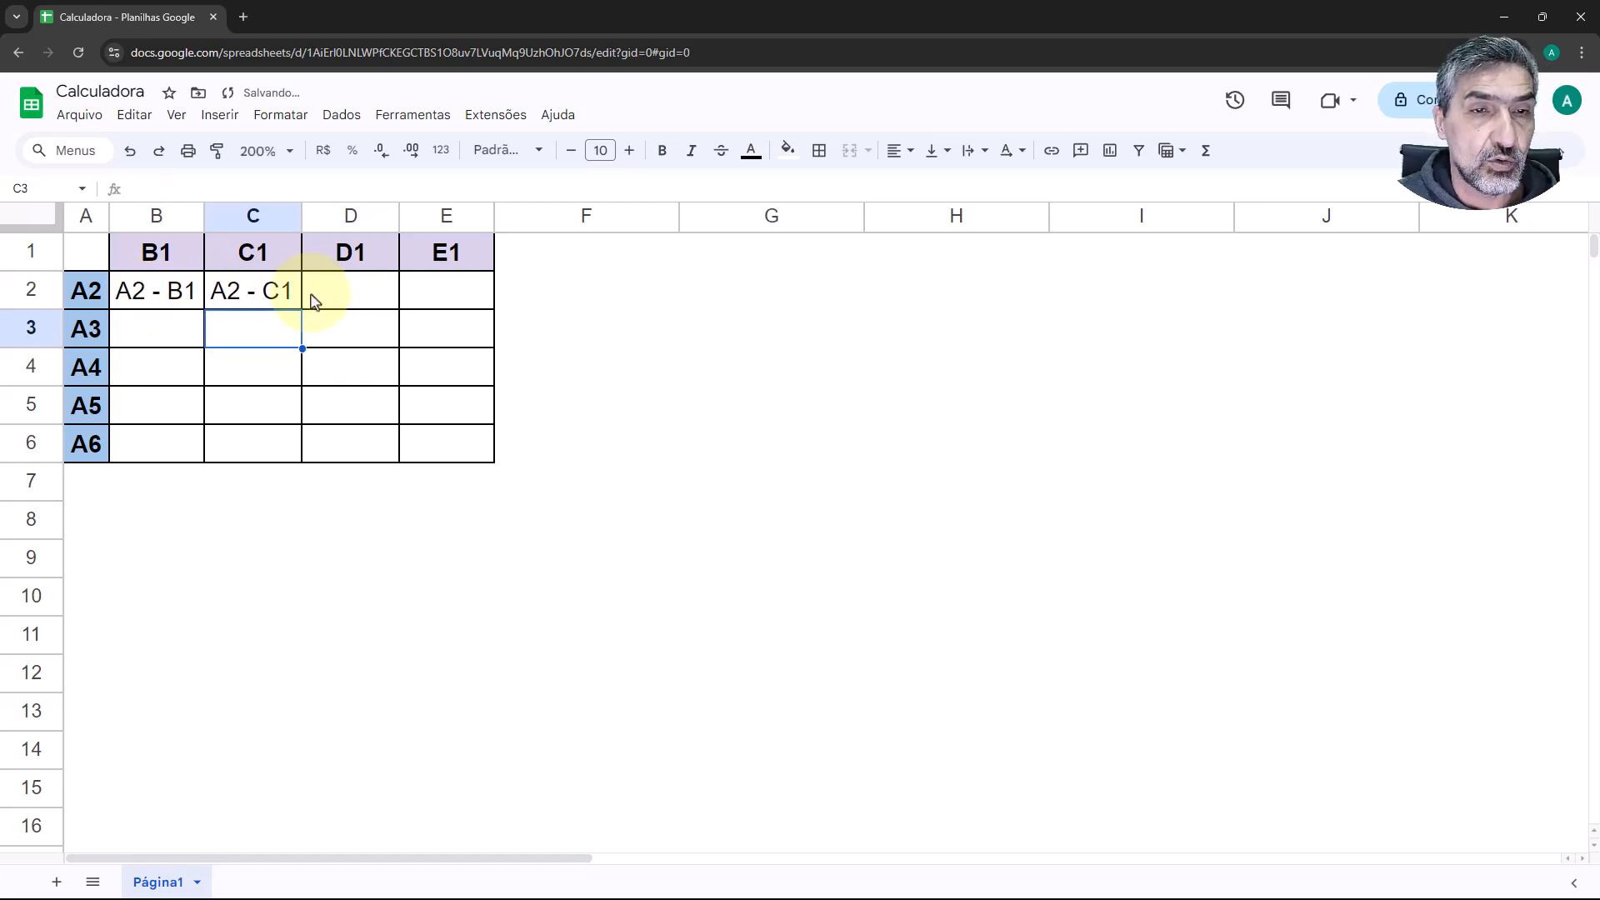
# Step: Enter the plain text "A3 - B1" in cell B3 as the example for the row below
pyautogui.click(126, 327)
pyautogui.write('A')
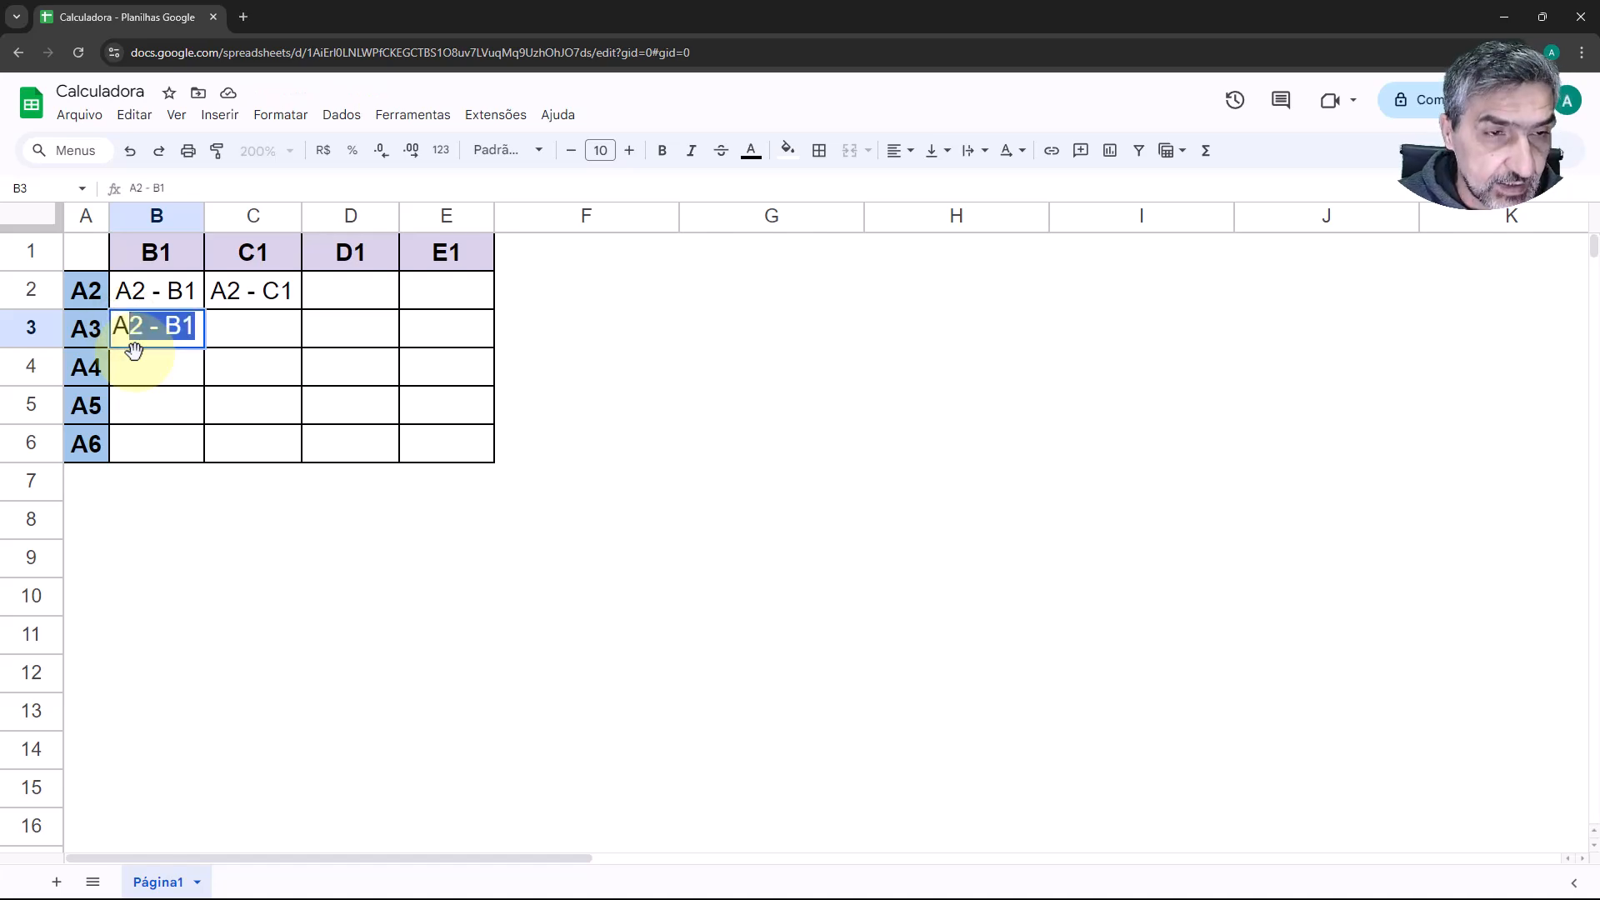
pyautogui.write('3 - B1')
pyautogui.press('Return')
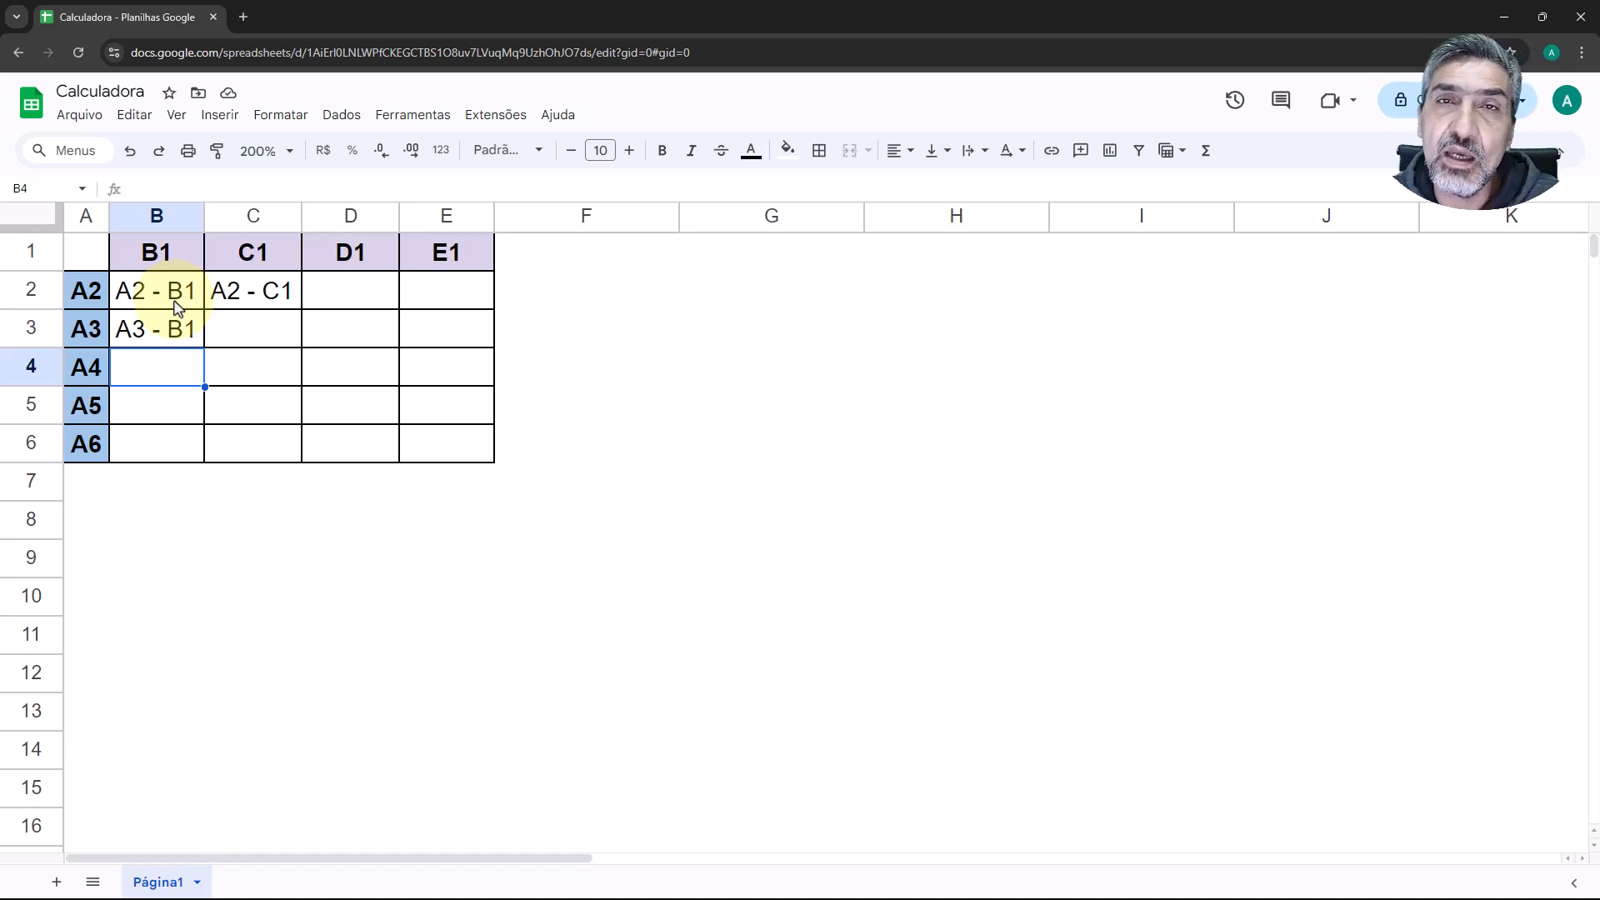
# Step: Clear the example texts from B2:C3
pyautogui.moveTo(162, 289); pyautogui.dragTo(234, 340)
pyautogui.press('Delete')
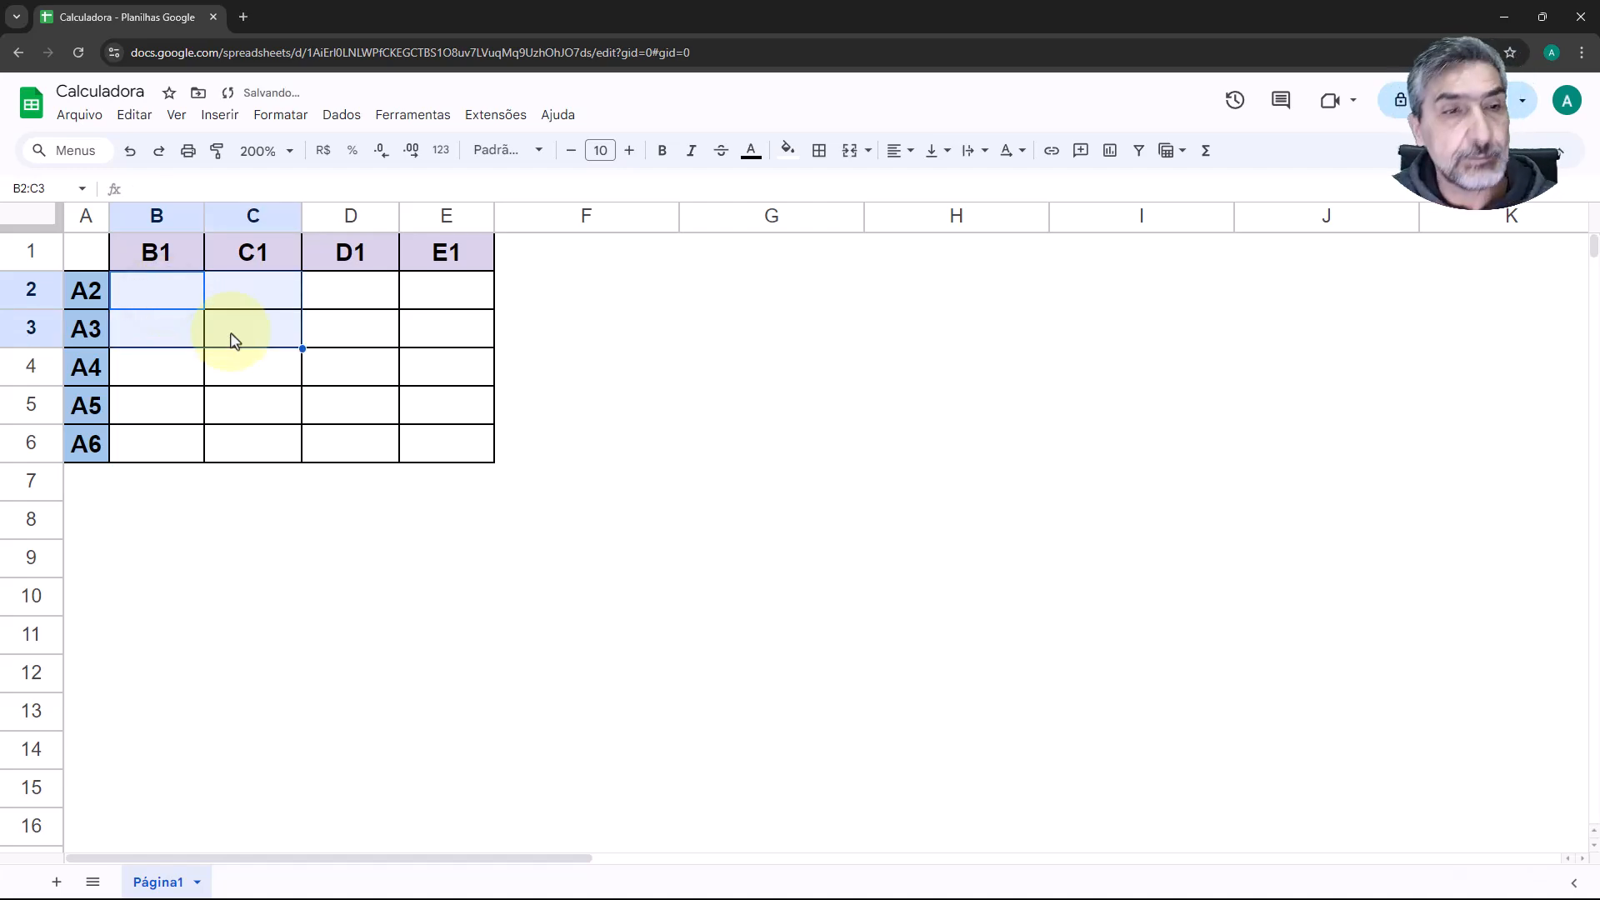
# Step: Start a formula in B2 referencing A2, reject the smart fill suggestion, and lock only the column as $A2
pyautogui.click(158, 292)
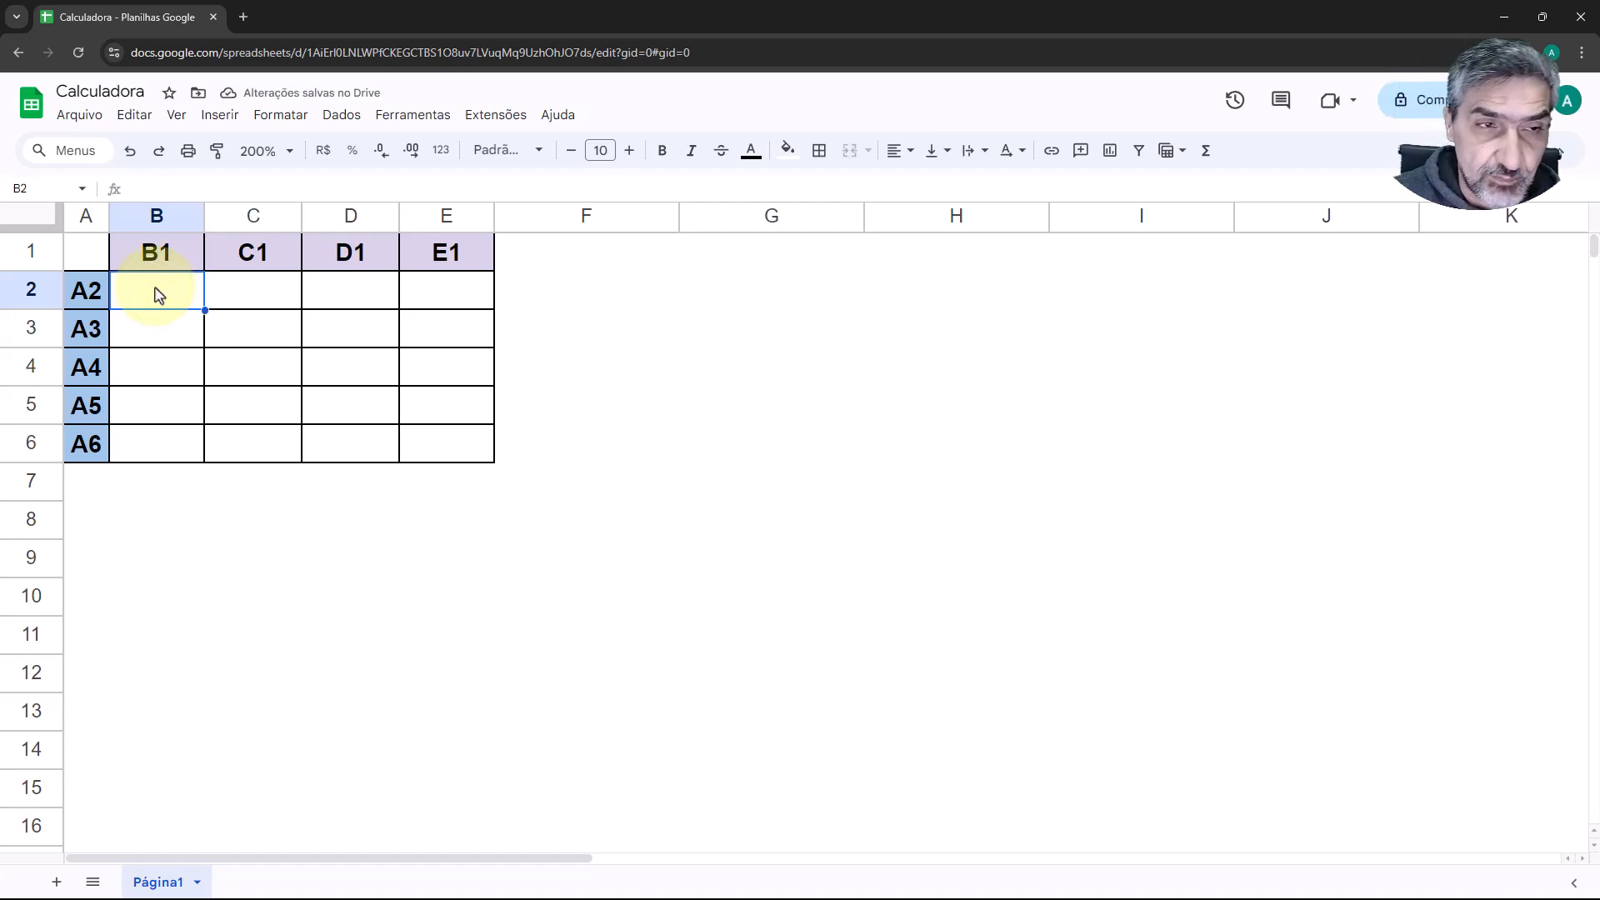
pyautogui.write('=')
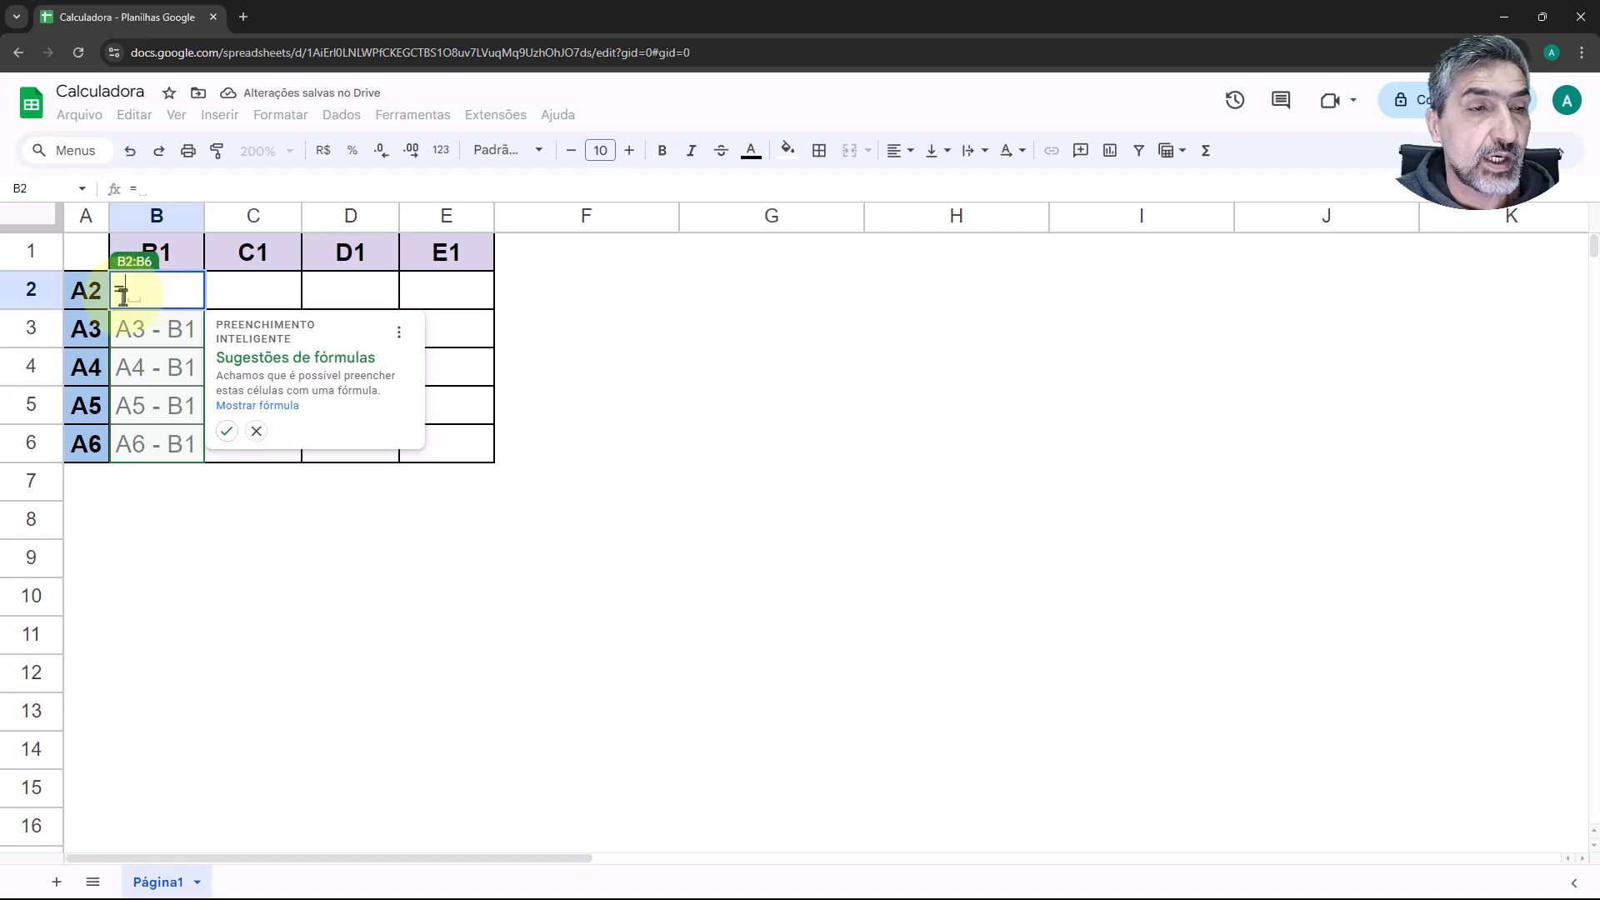
pyautogui.click(75, 297)
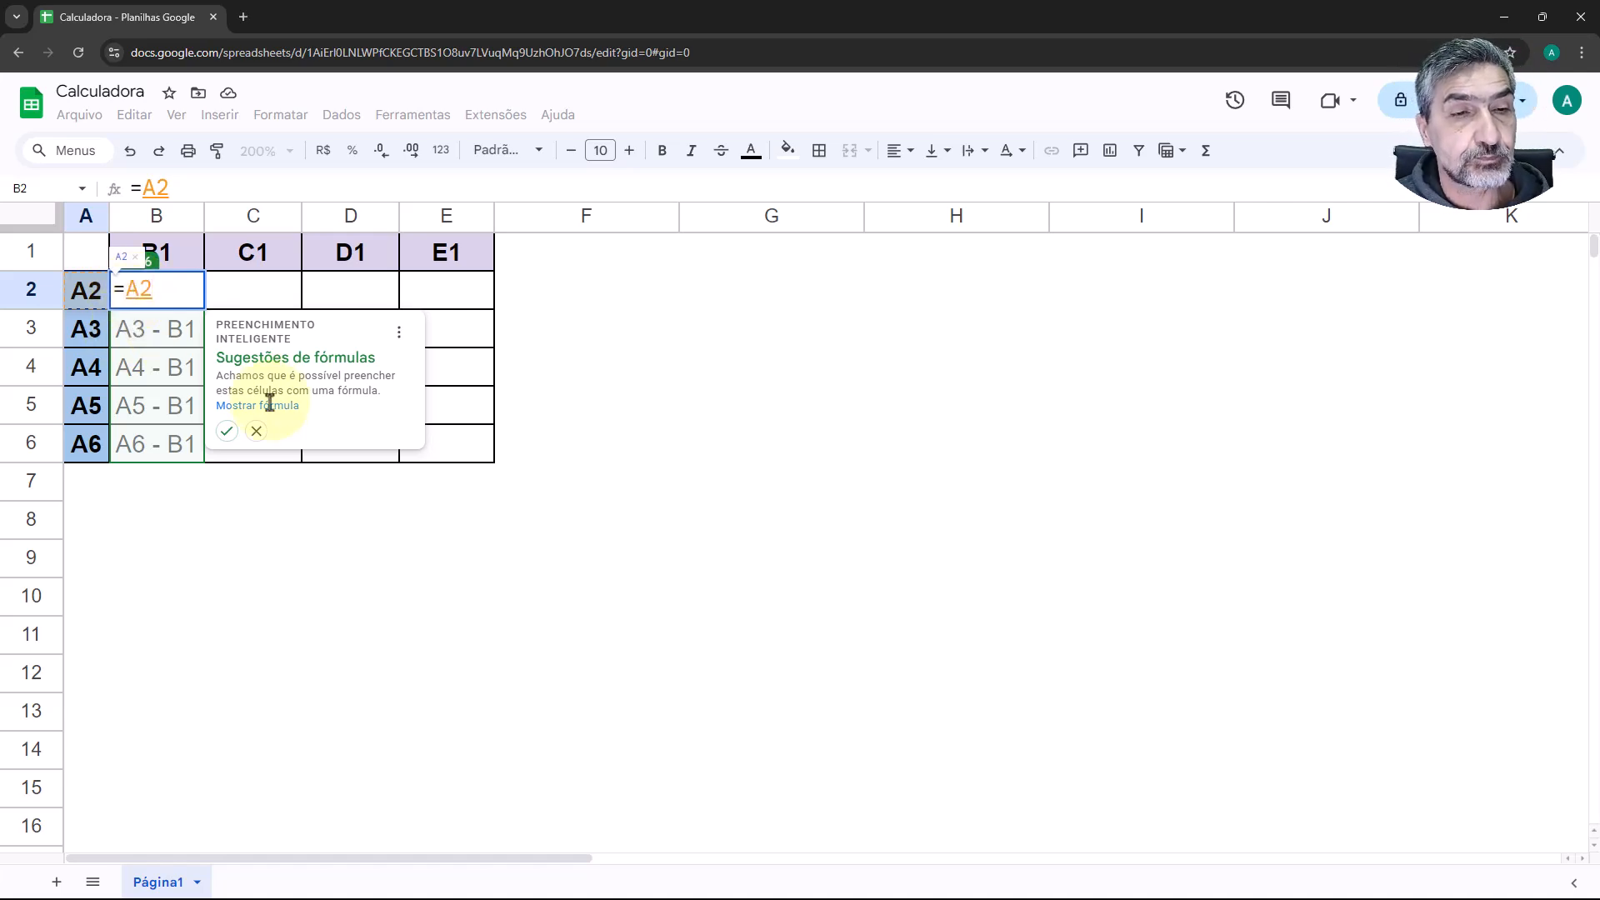
pyautogui.click(256, 430)
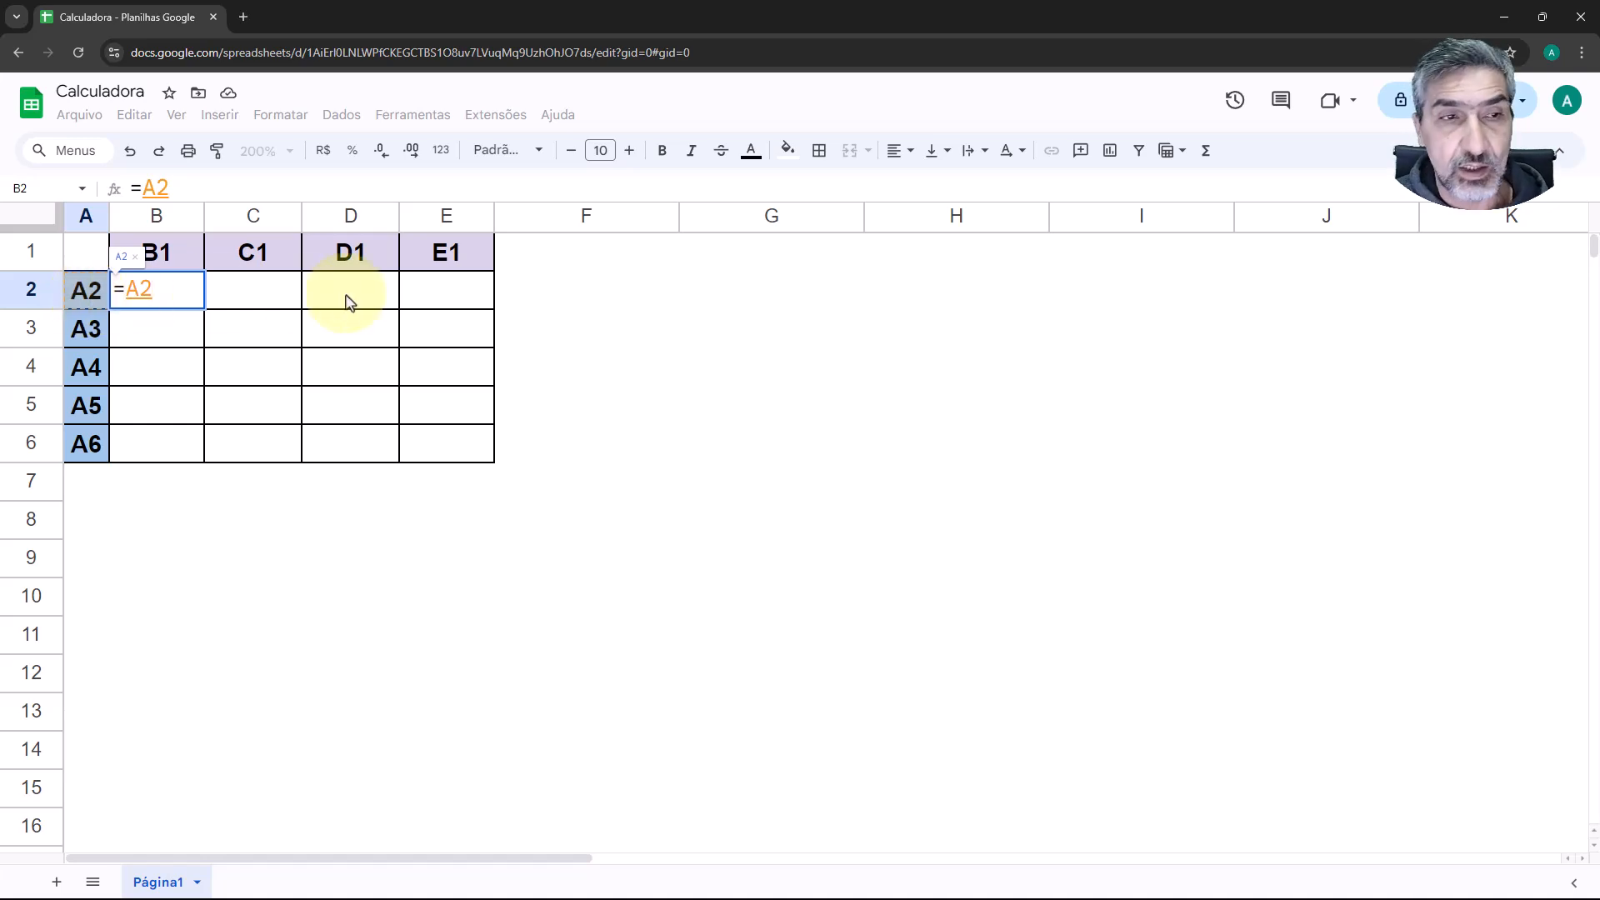
pyautogui.press('F4')
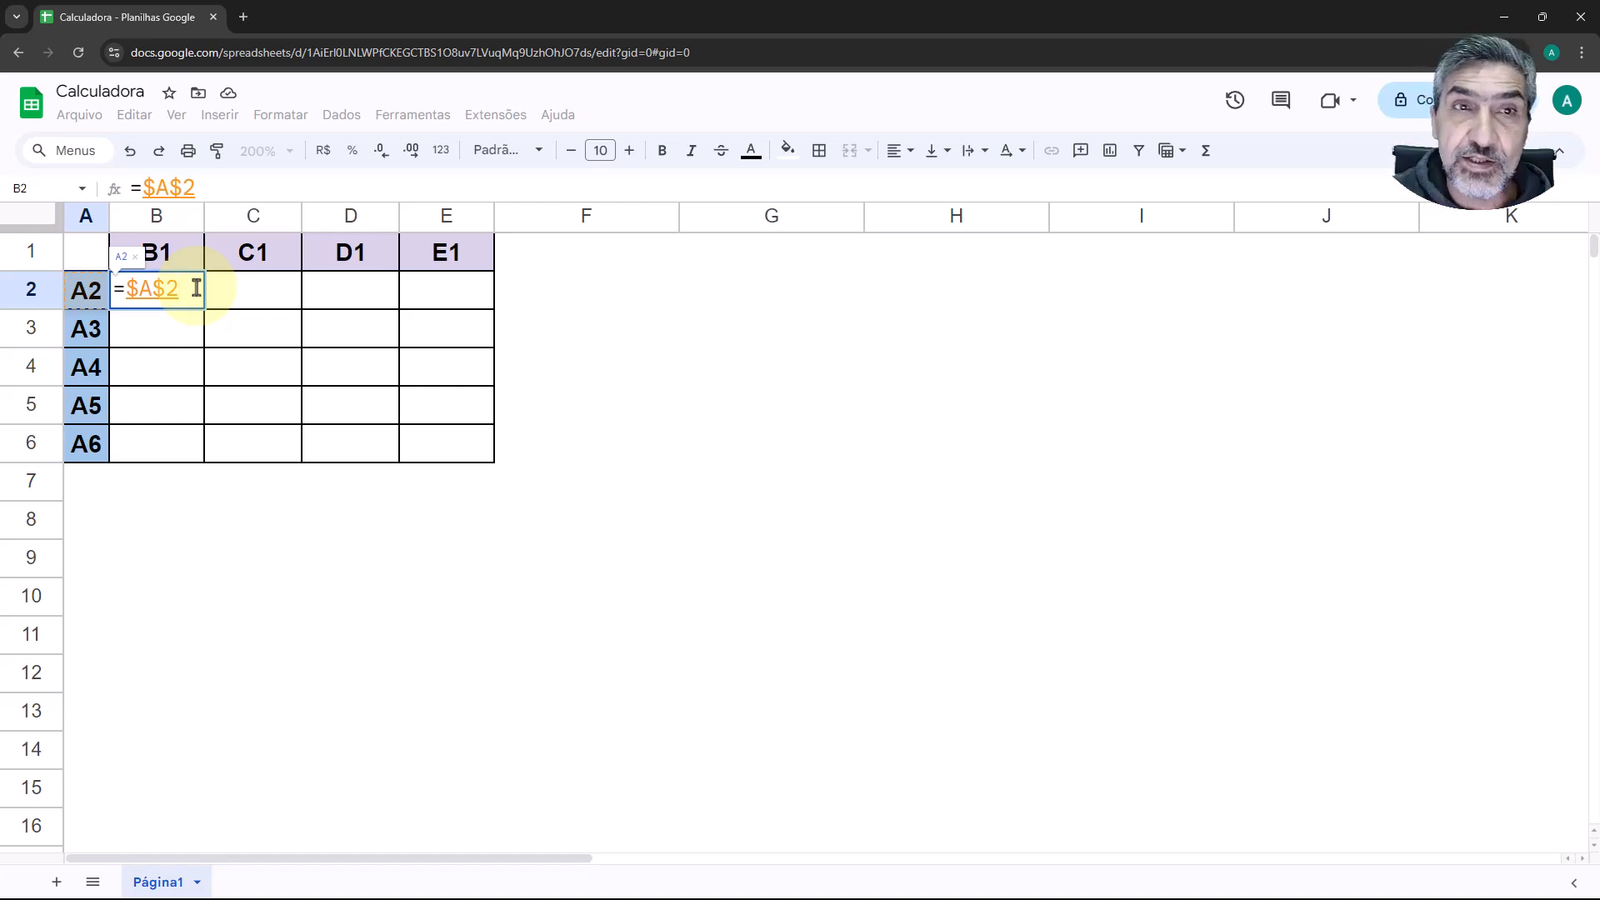
pyautogui.press('F4')
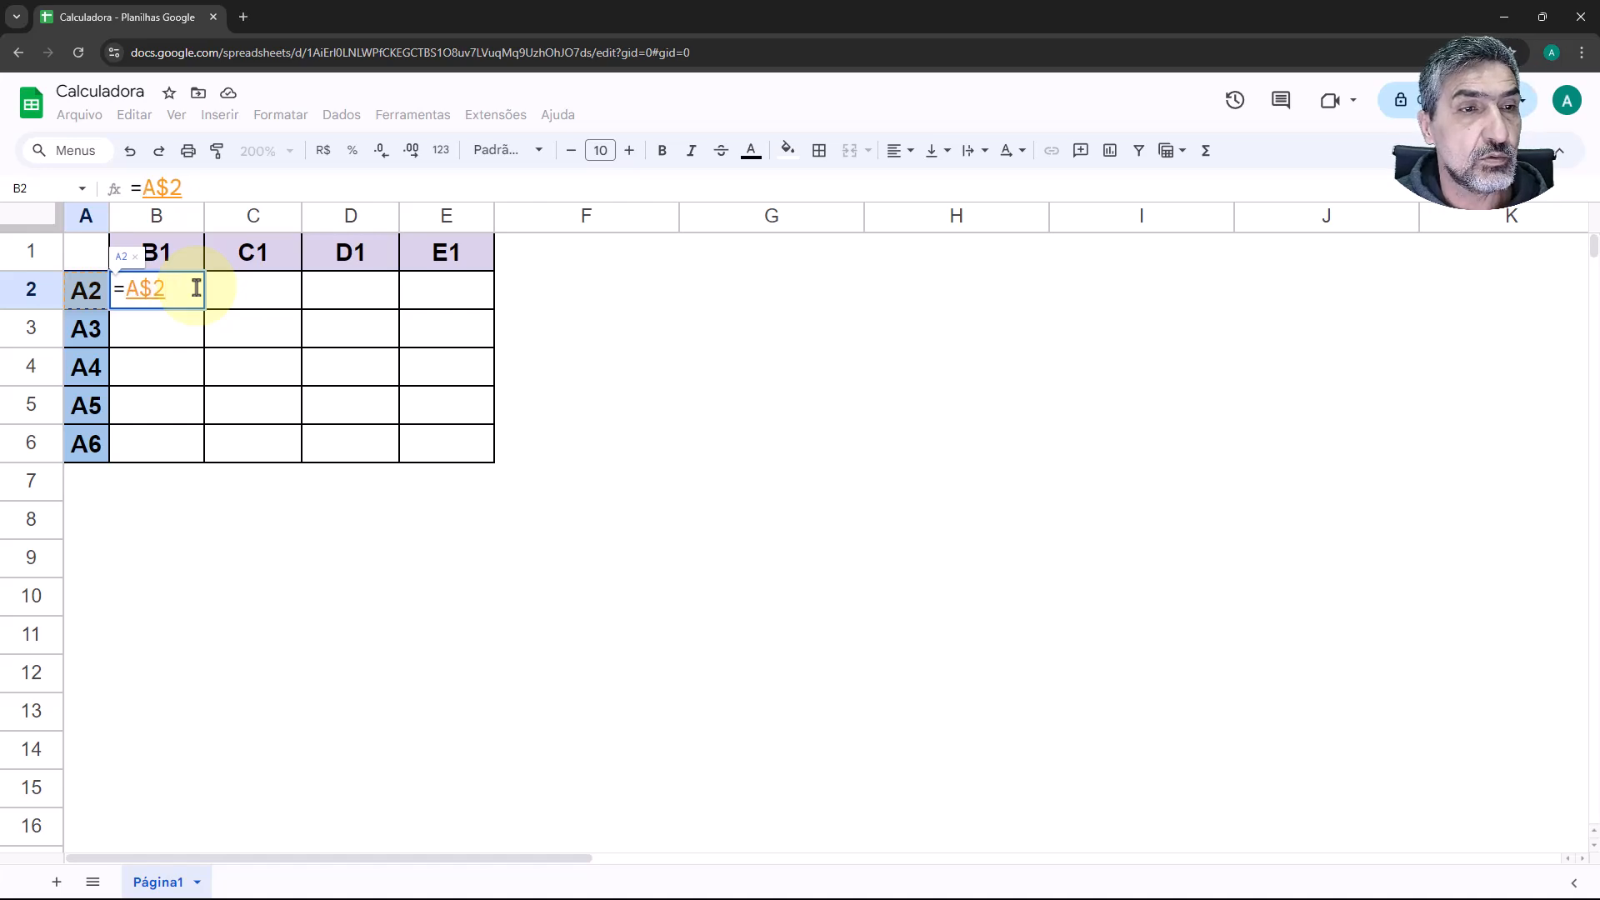
pyautogui.press('F4')
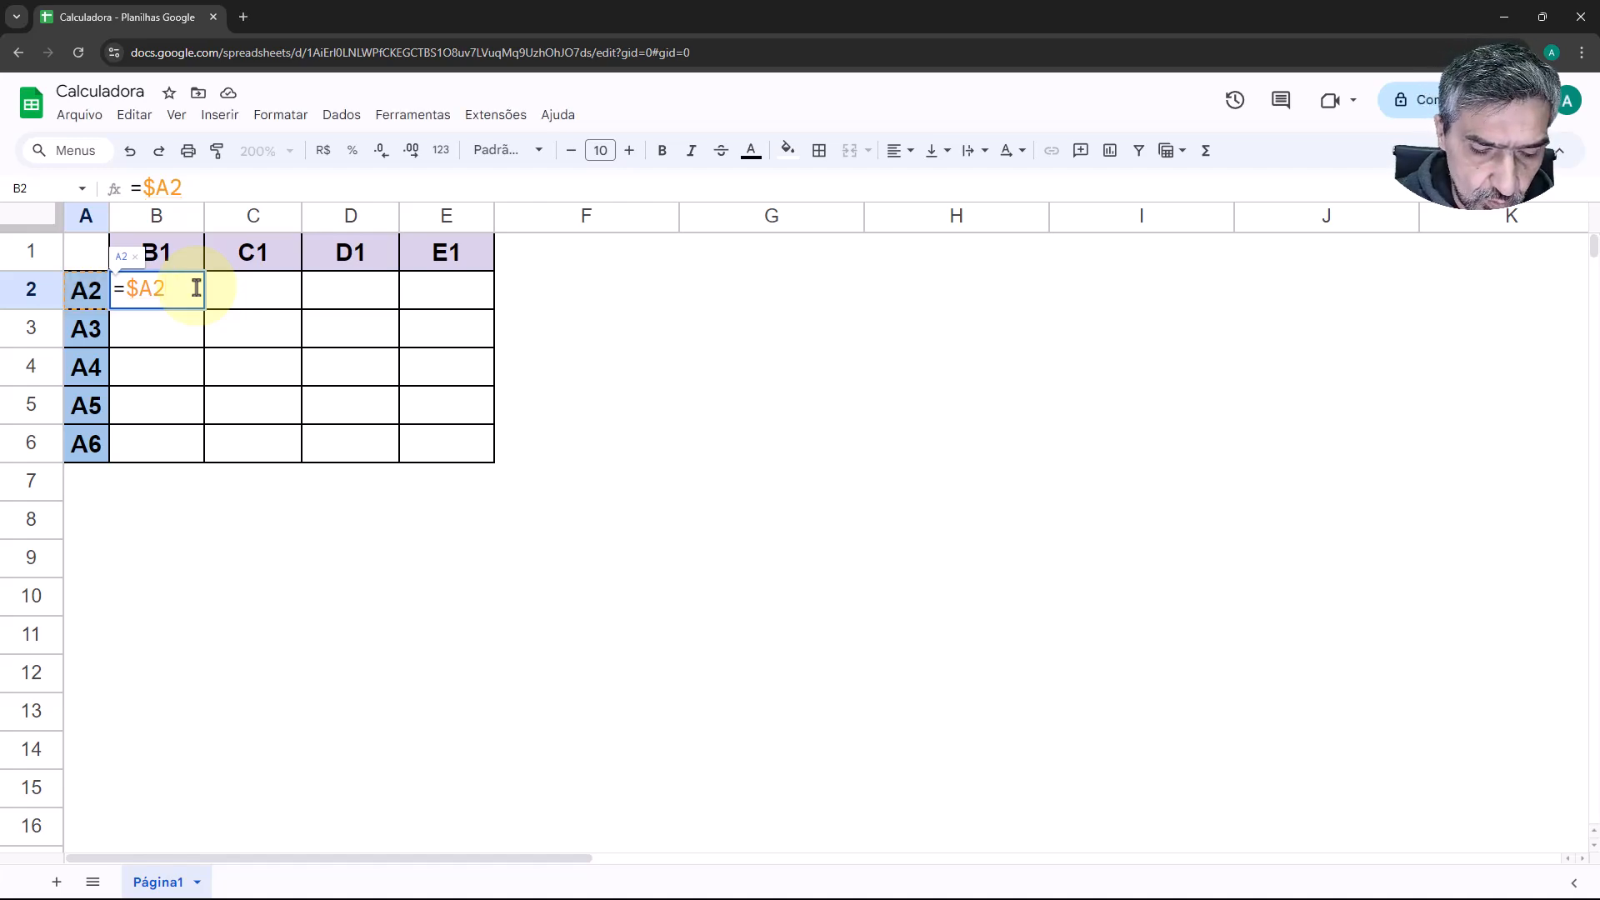
# Step: Complete the B2 formula as =$A2 & " - " & B$1, locking only the row of the B1 reference
pyautogui.write('& ')
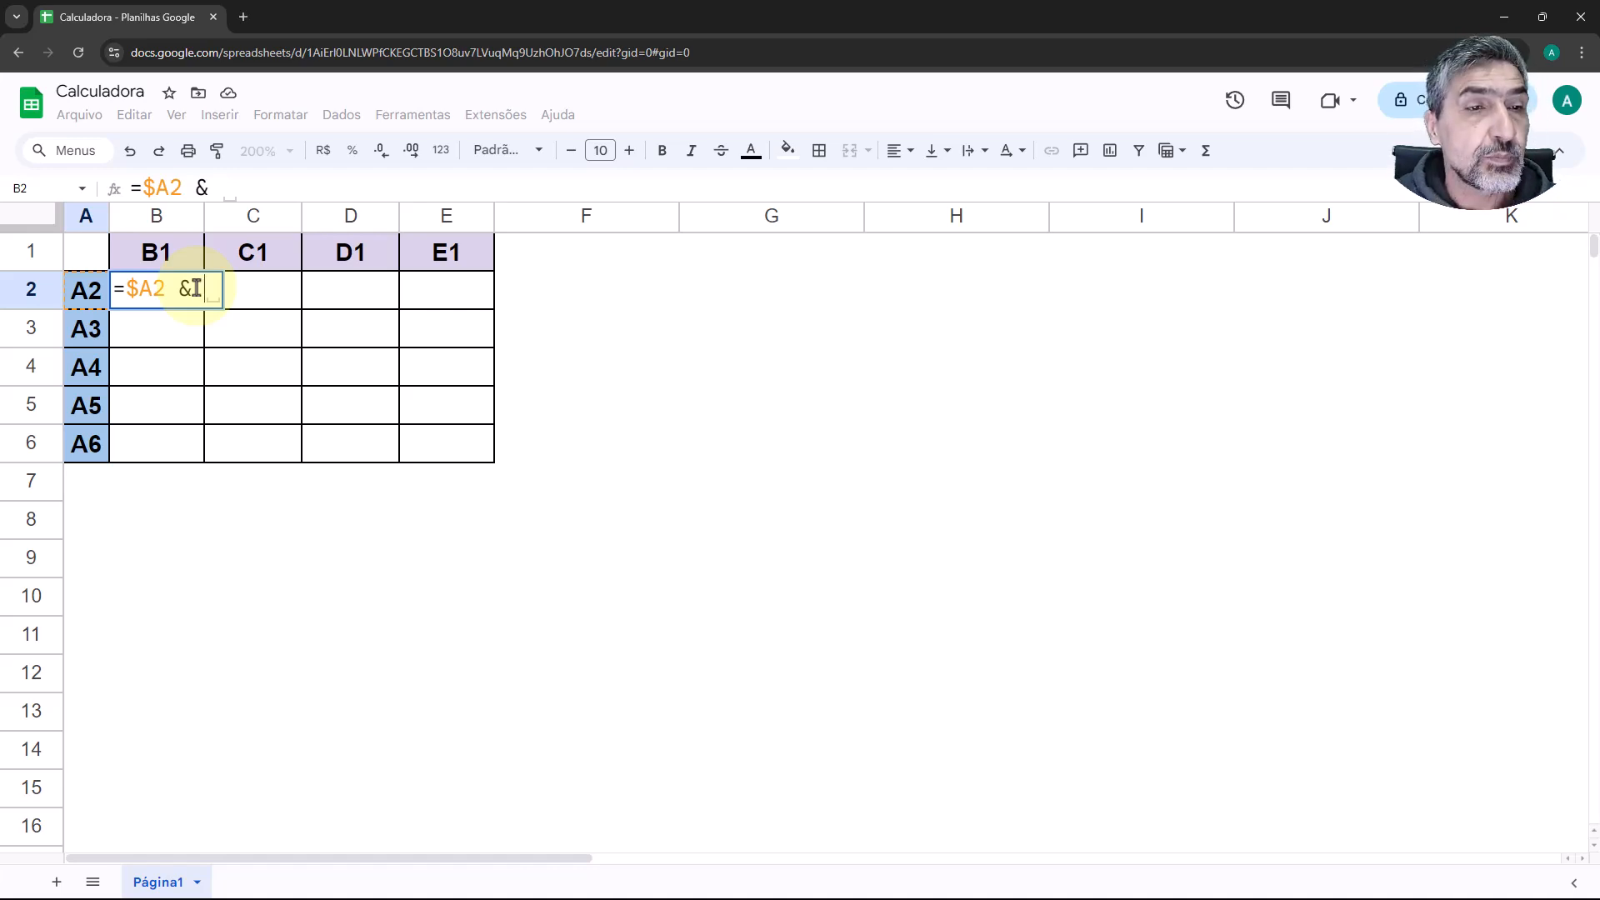
pyautogui.write('" -')
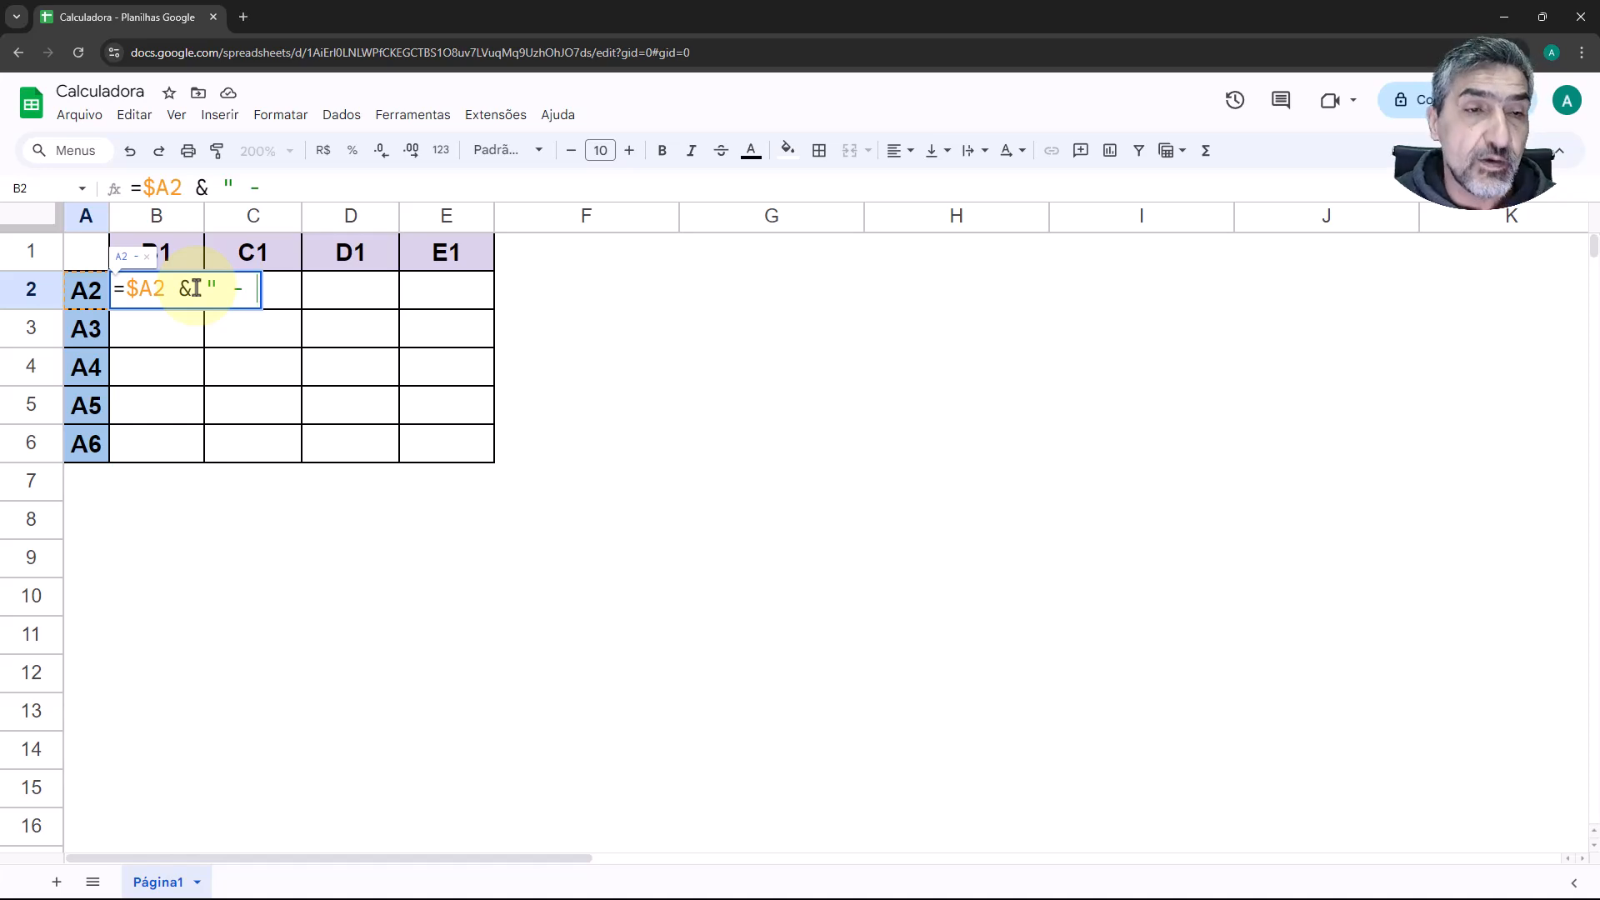
pyautogui.write(' " &')
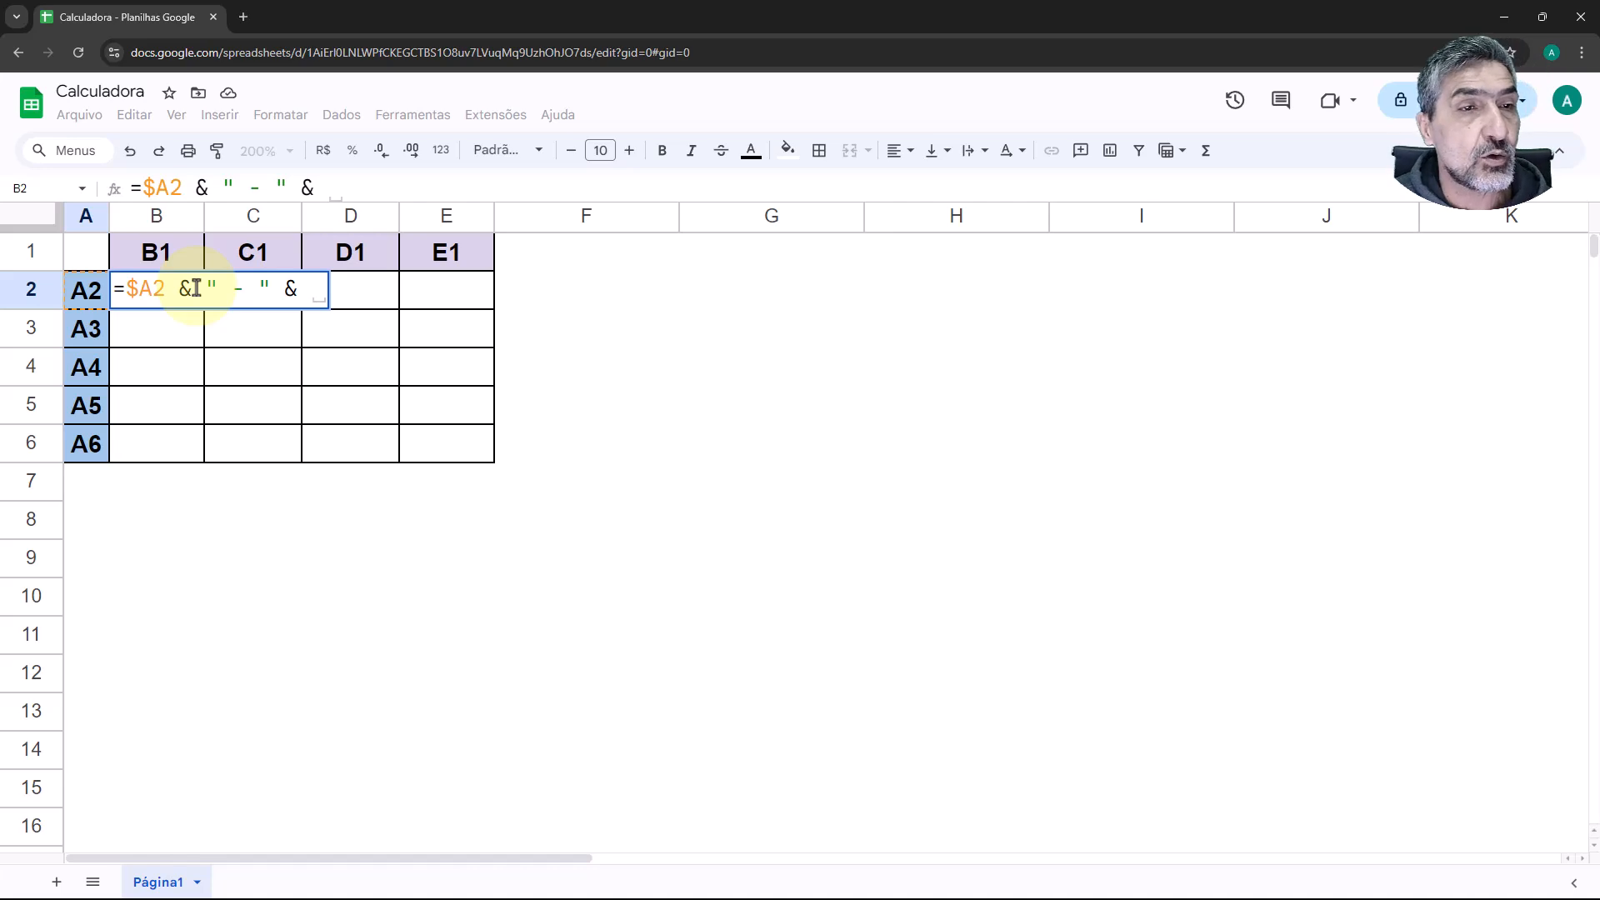
pyautogui.click(140, 248)
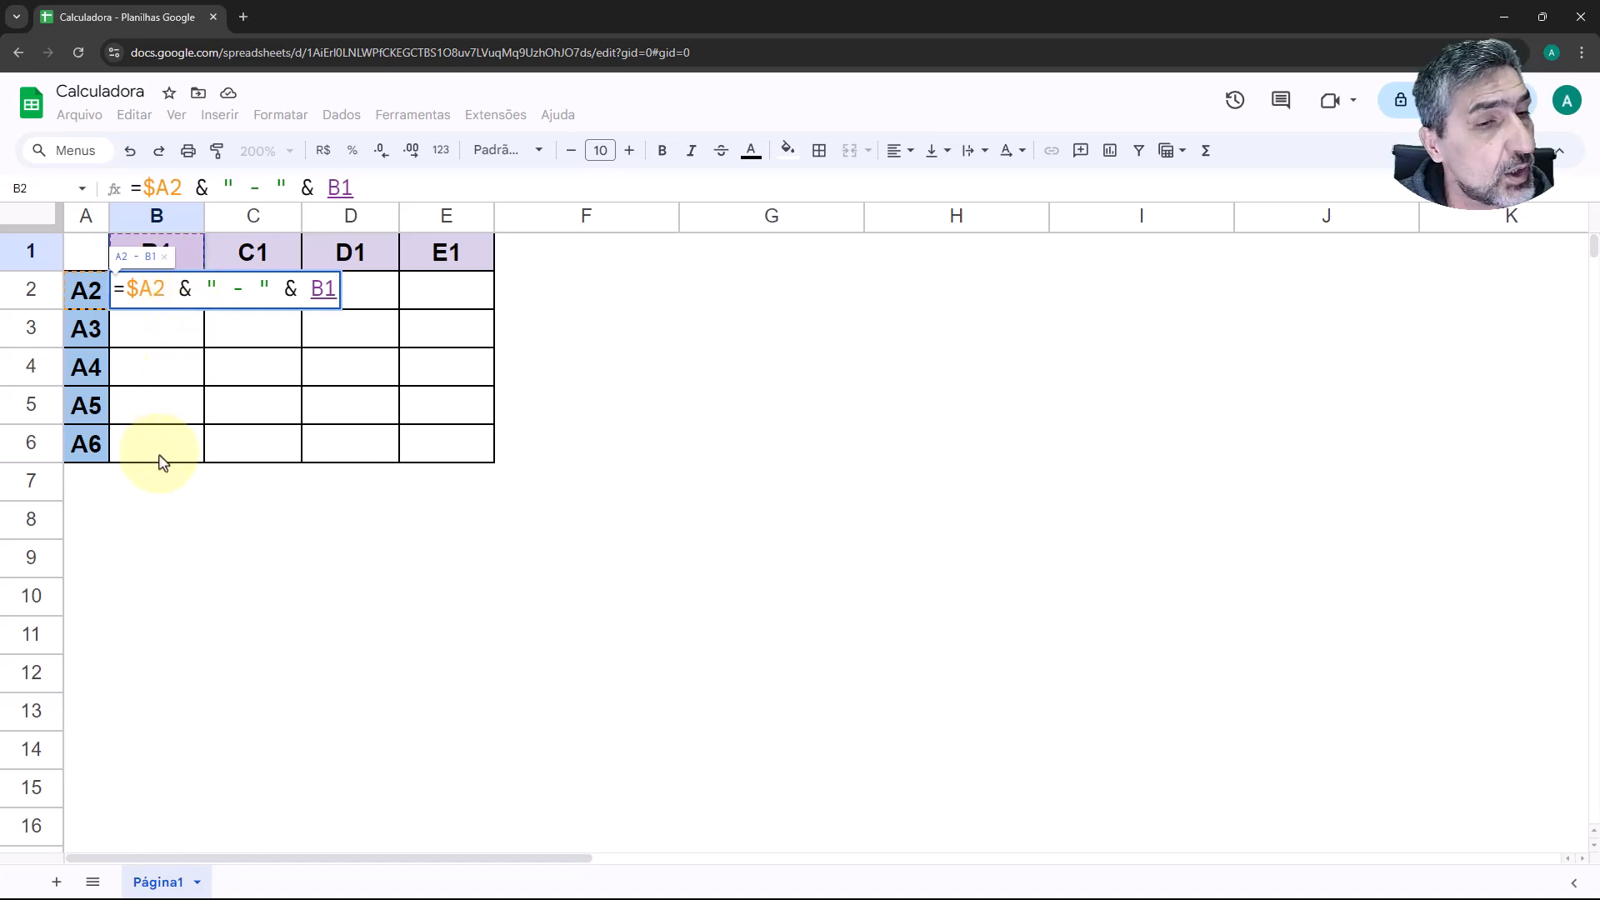
pyautogui.press('F4')
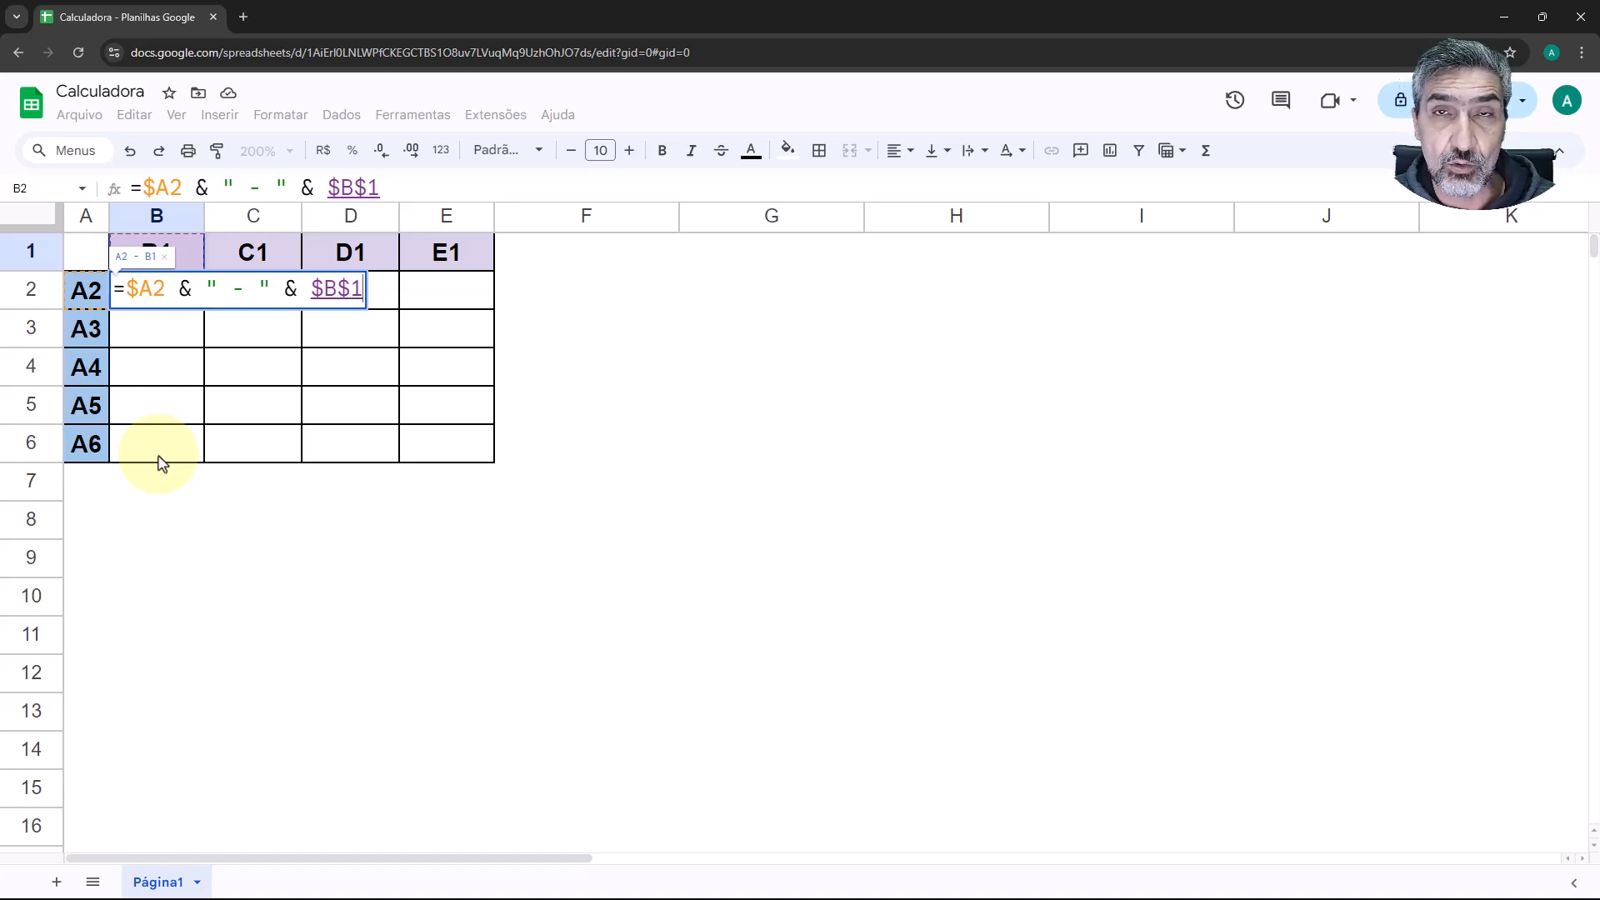
pyautogui.press('F4')
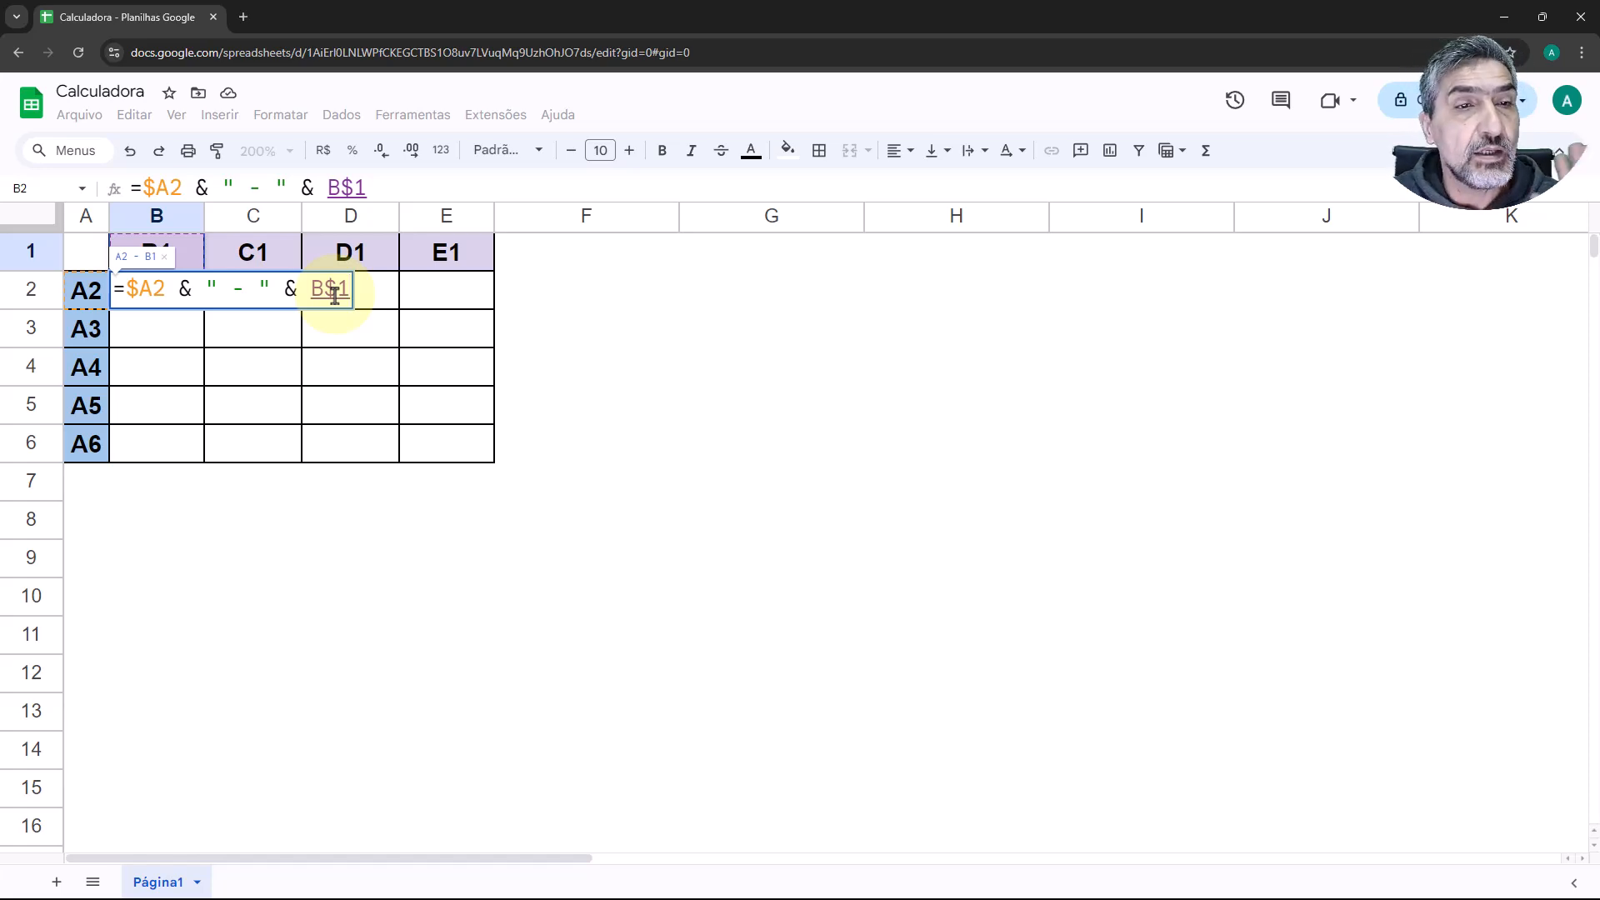
pyautogui.press('Return')
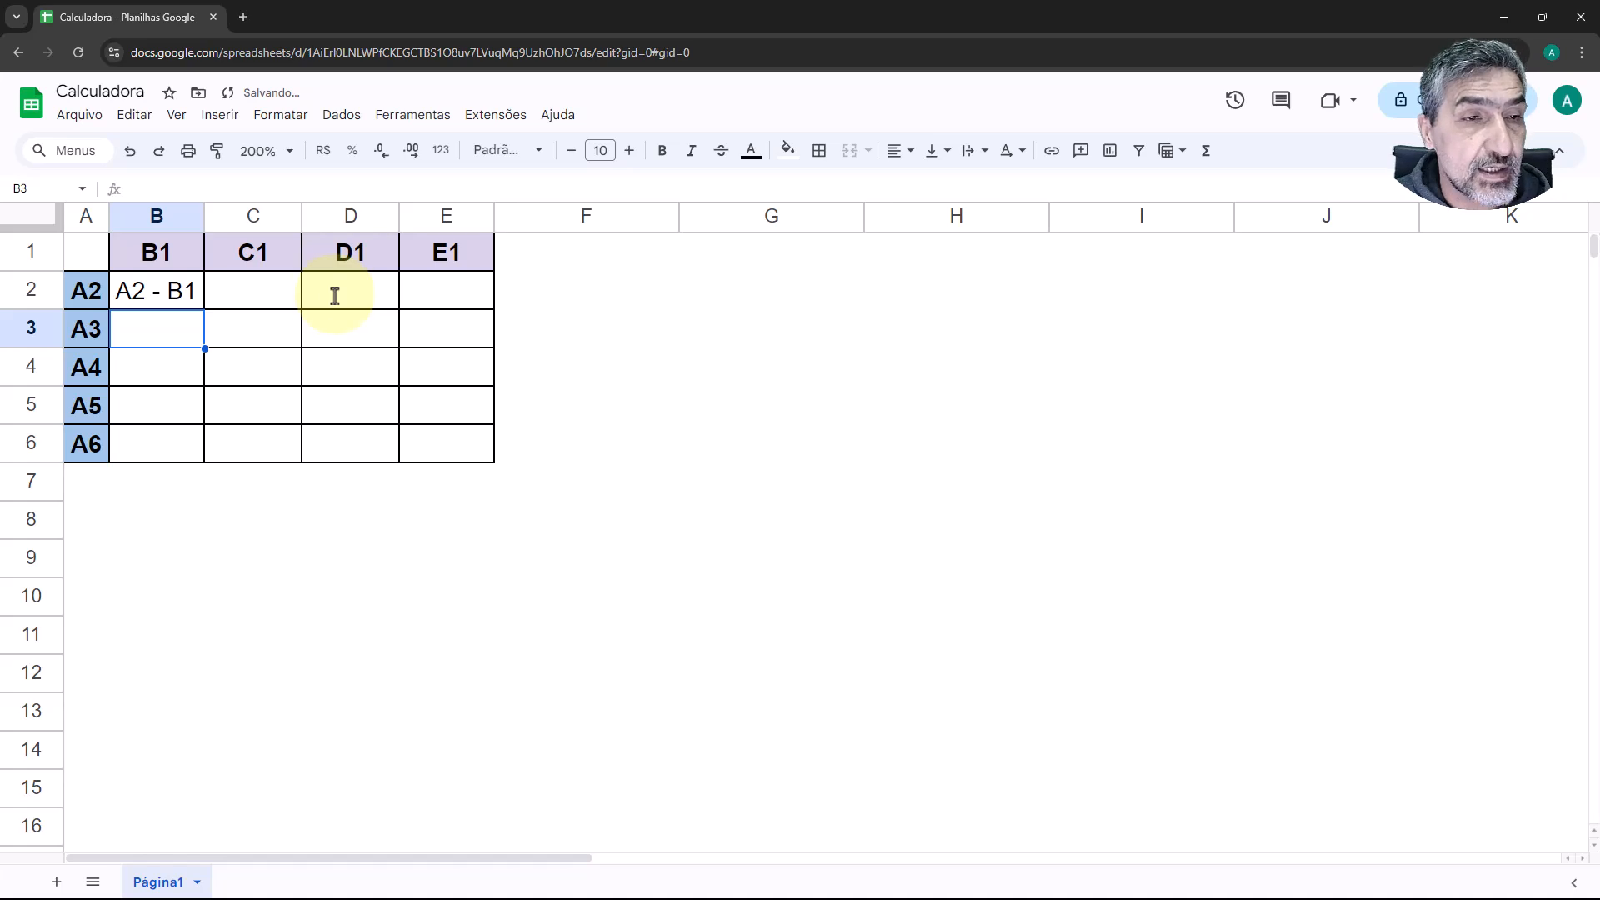
# Step: Fill the B2 formula across the rest of the table through E6
pyautogui.click(185, 288)
pyautogui.moveTo(205, 308); pyautogui.dragTo(475, 450)
pyautogui.click(292, 542)
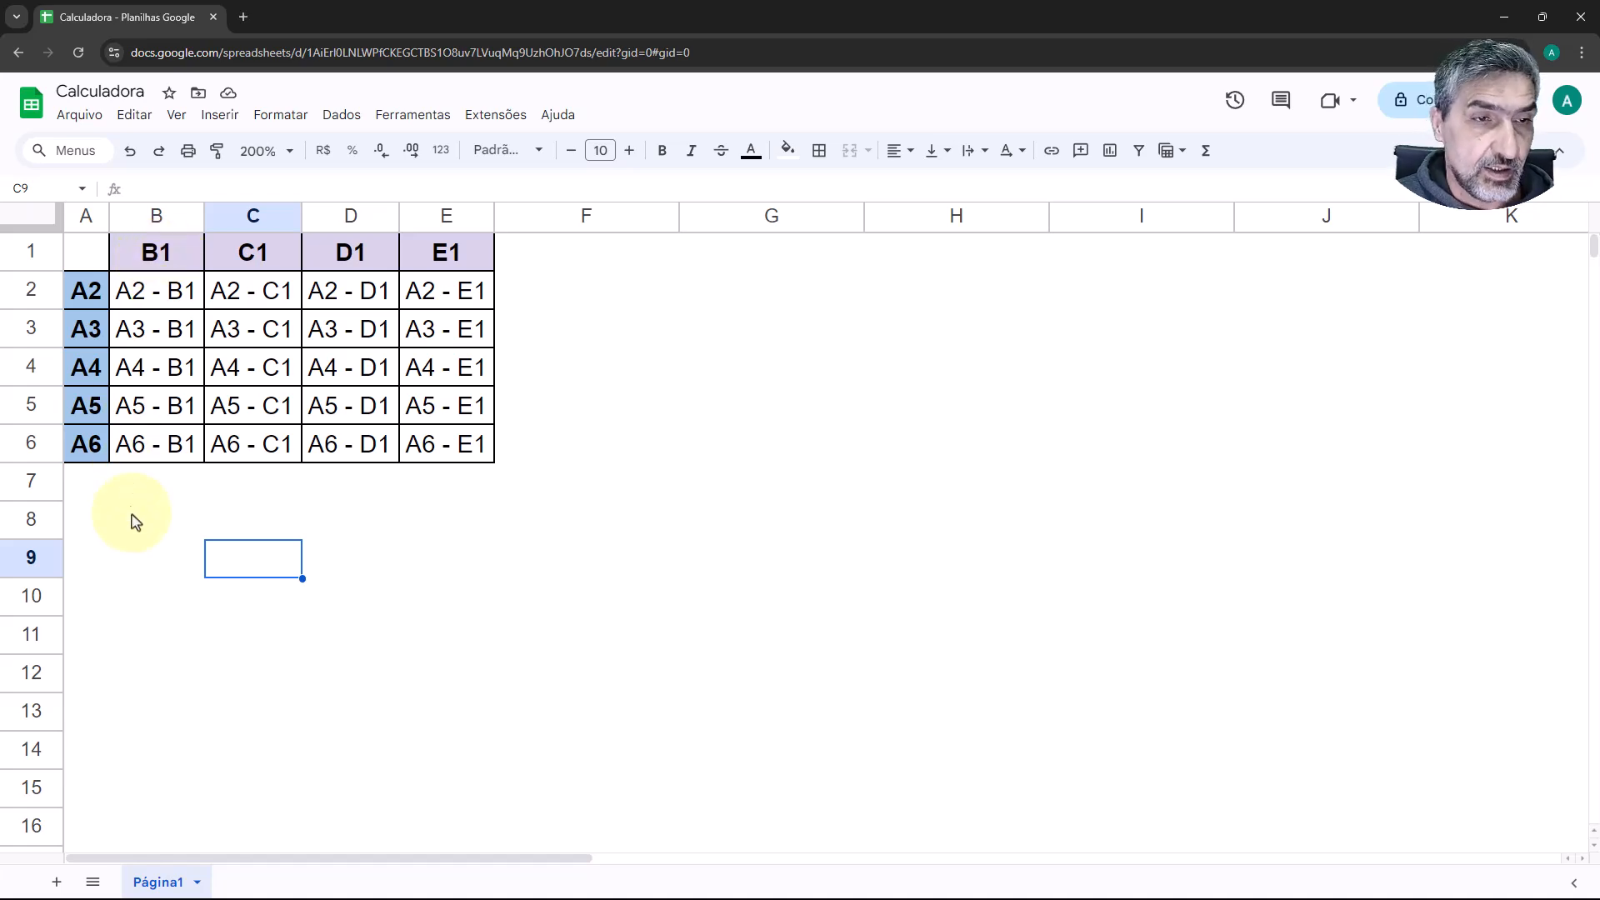
# Step: Copy the B2 formula without its equals sign into B8 as the plain text $A2 & " - " & B$1
pyautogui.doubleClick(130, 290)
pyautogui.moveTo(126, 290); pyautogui.dragTo(401, 292)
pyautogui.hotkey('ctrl', 'c')
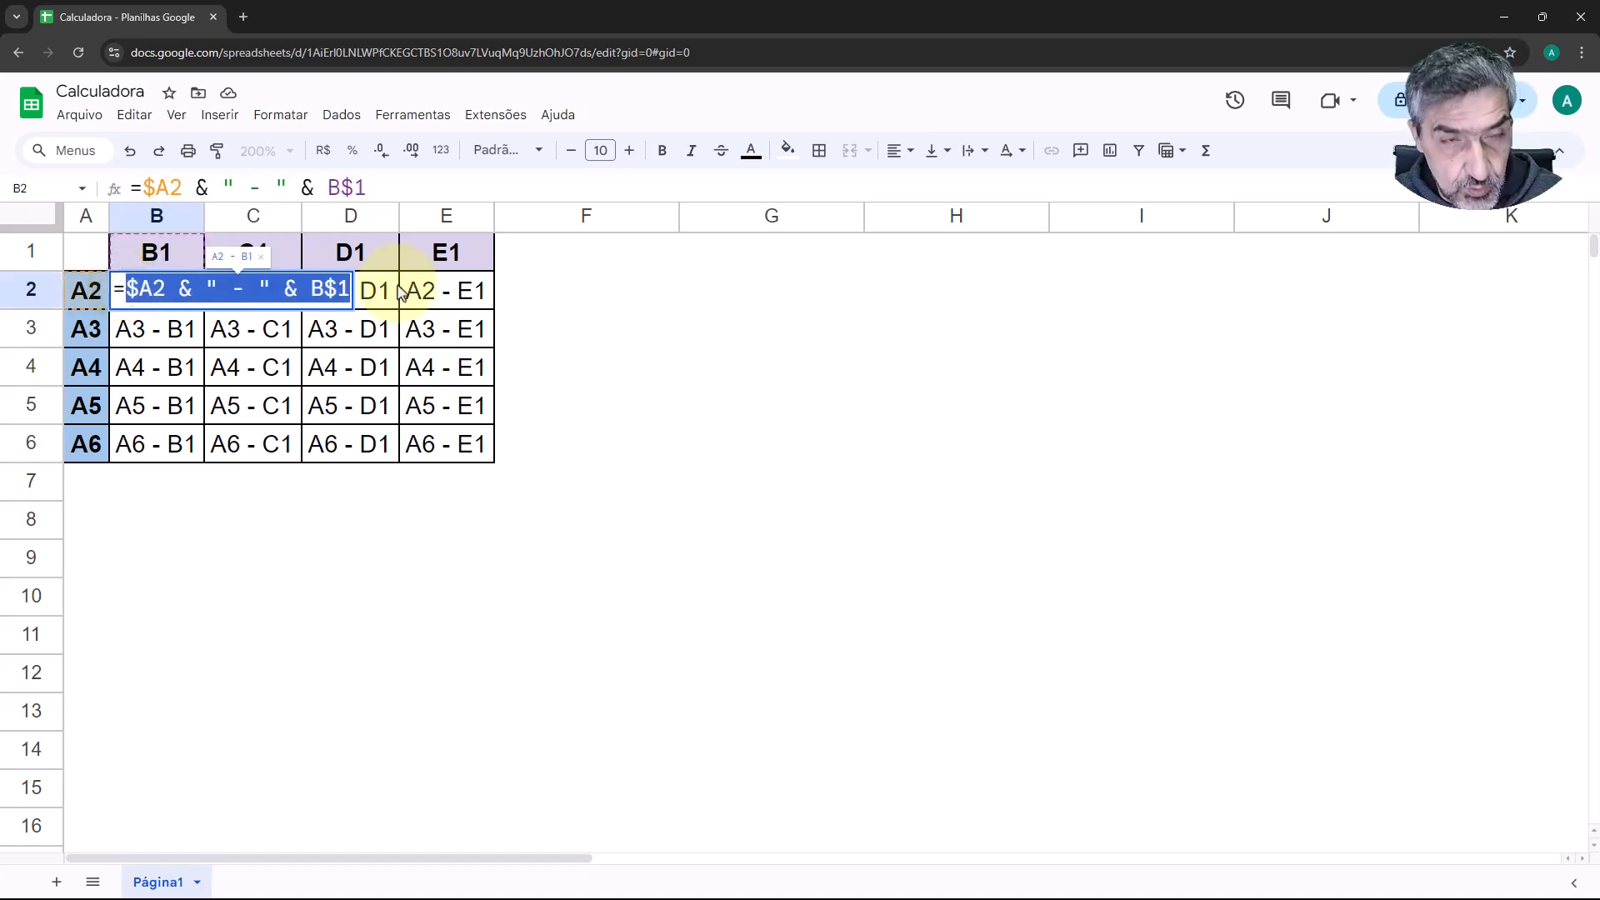
pyautogui.press('Return')
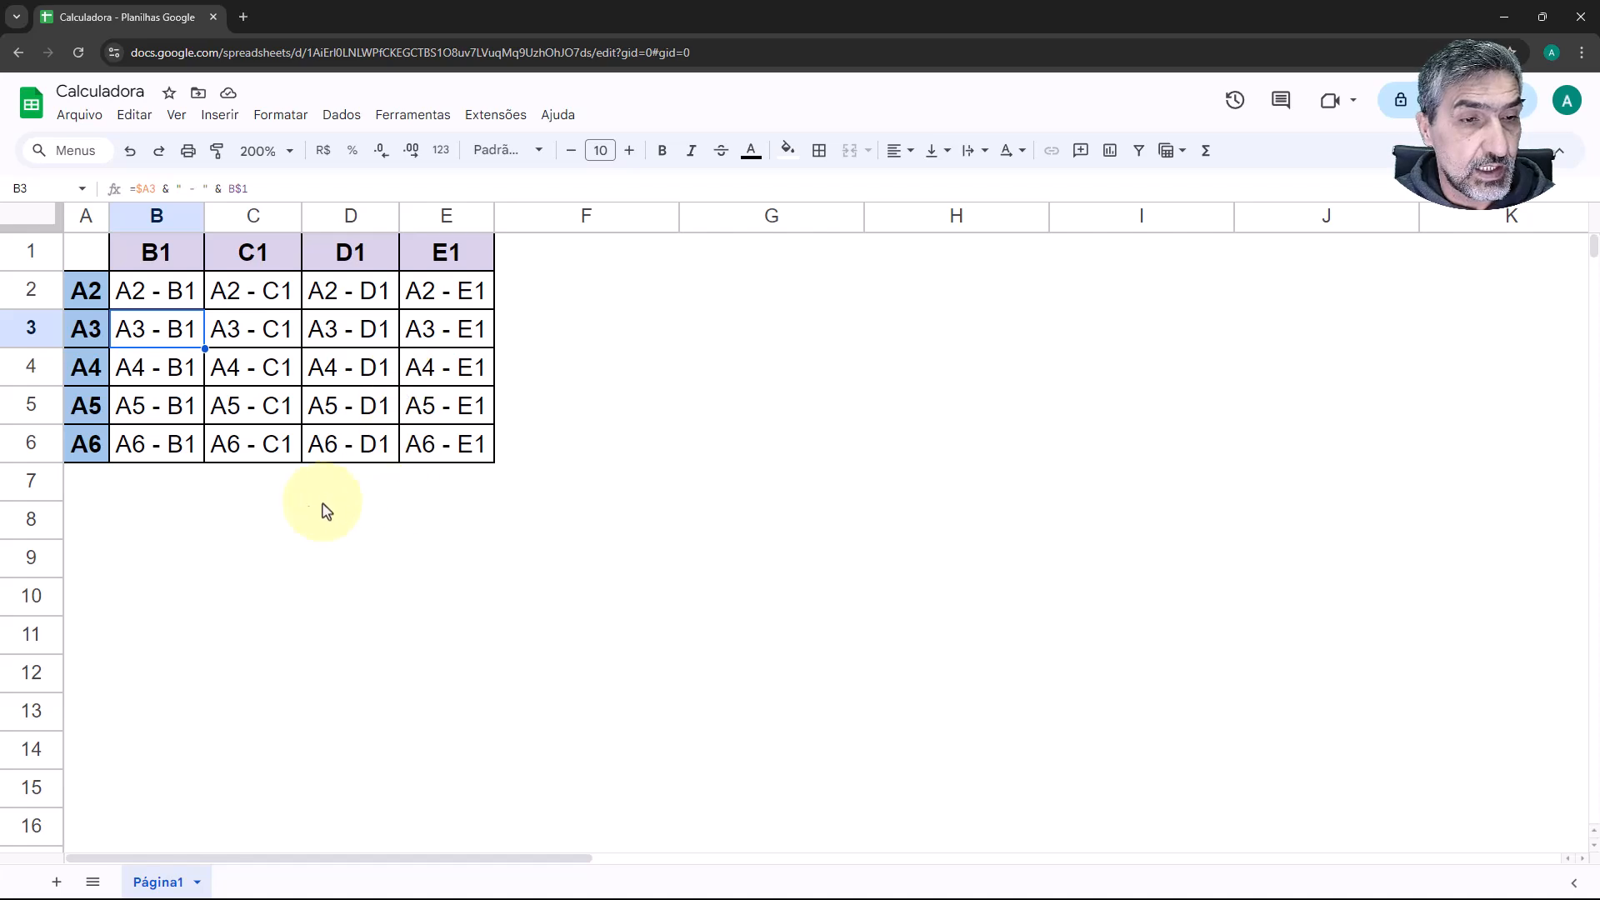
pyautogui.click(129, 515)
pyautogui.hotkey('ctrl', 'v')
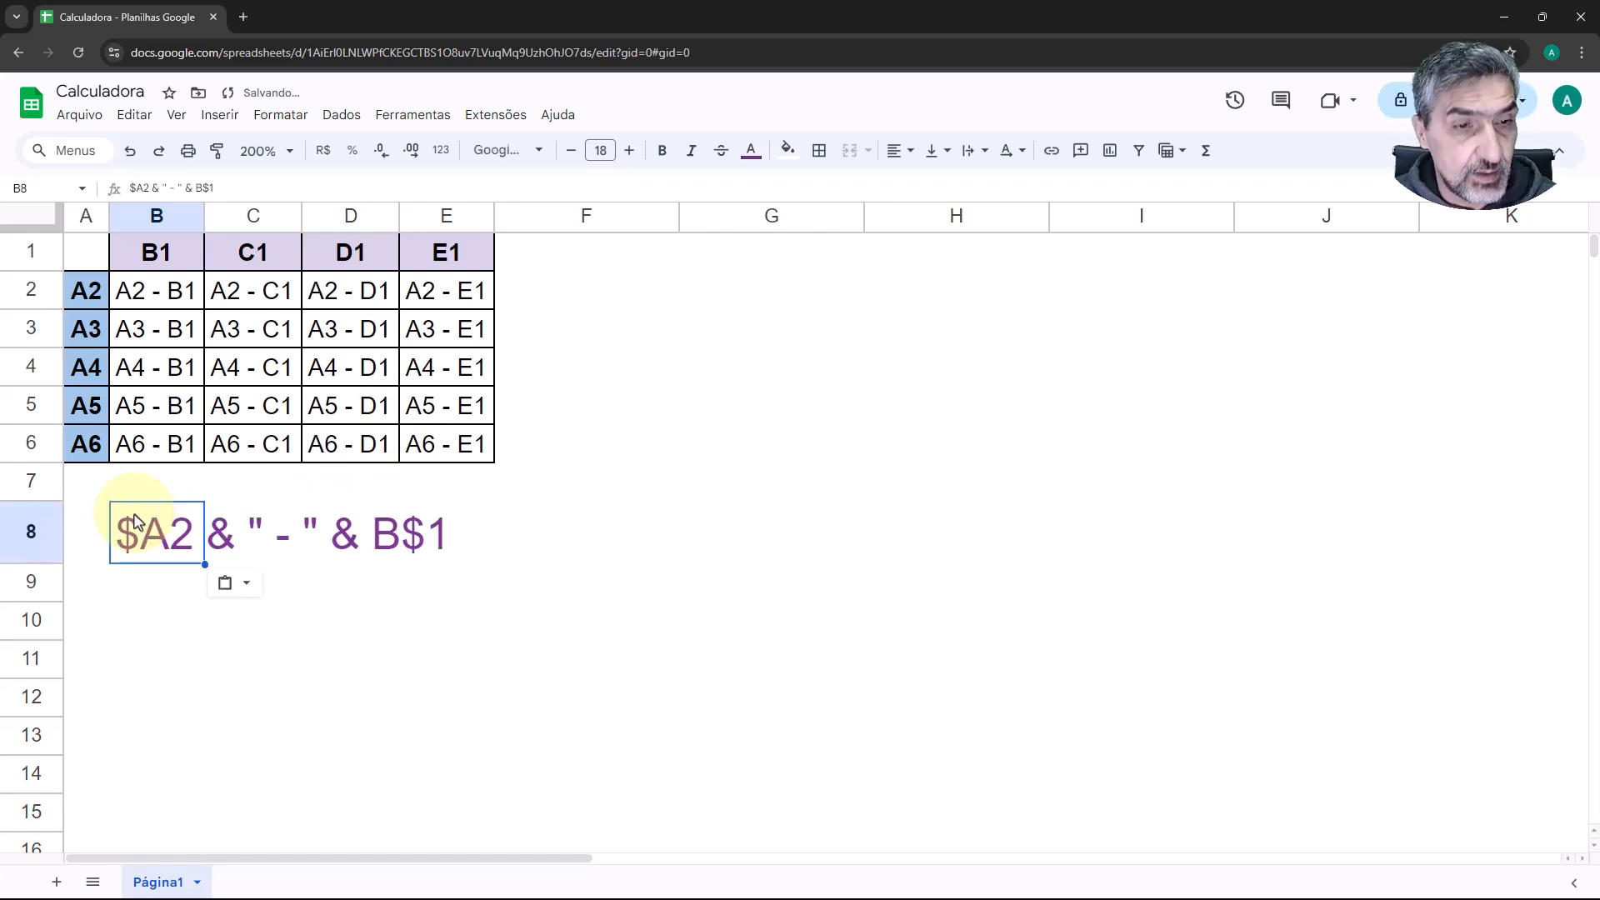
pyautogui.click(140, 591)
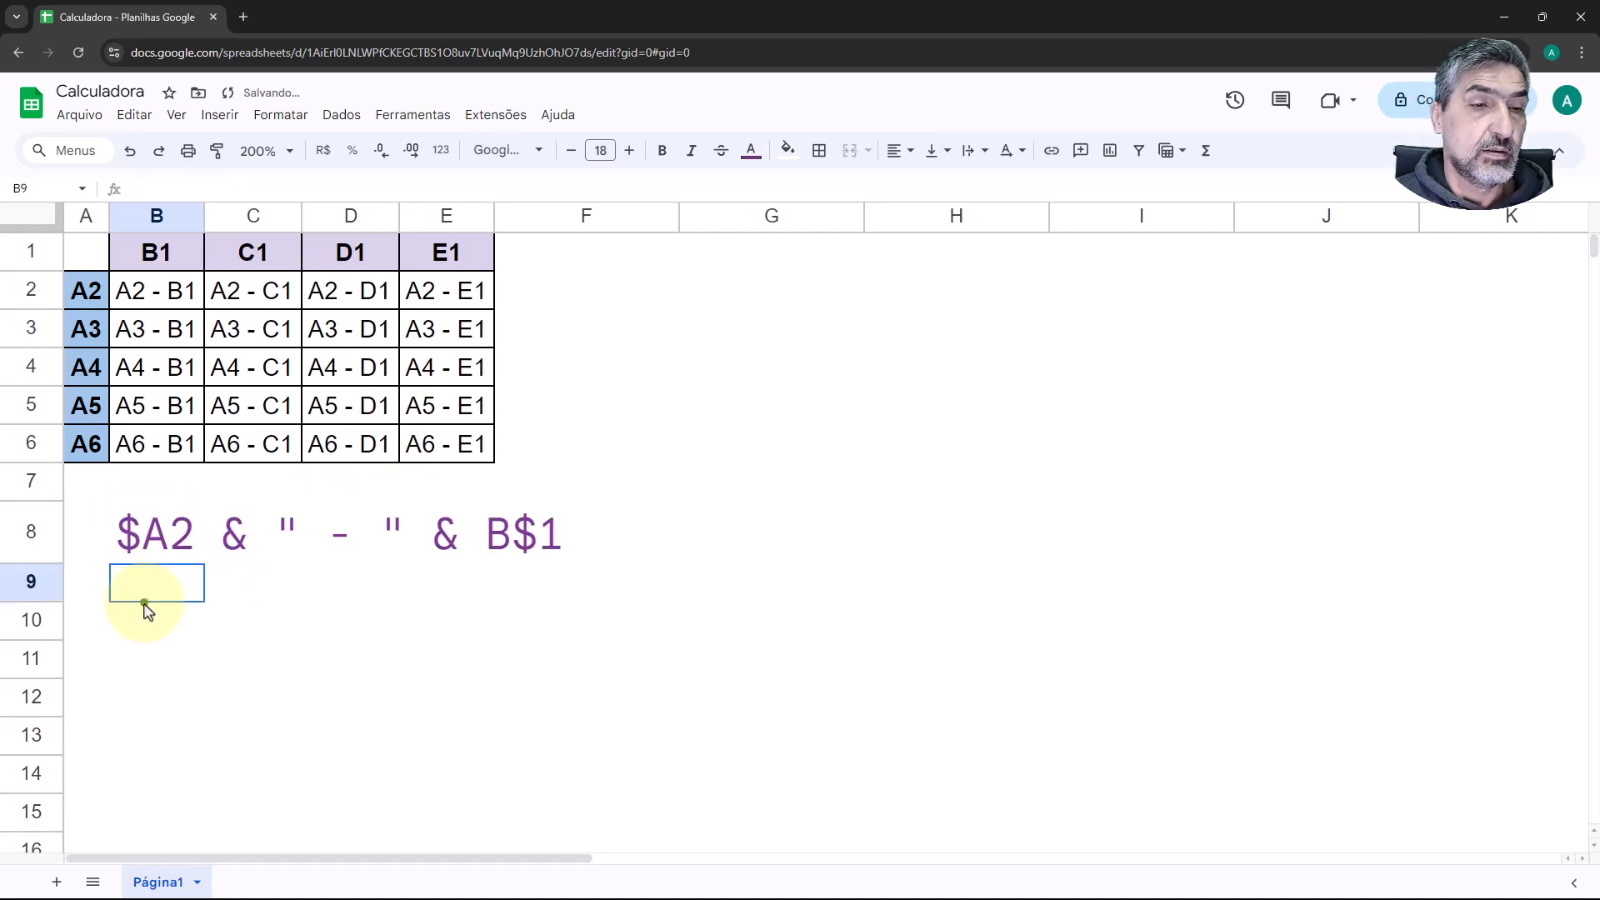
pyautogui.click(153, 302)
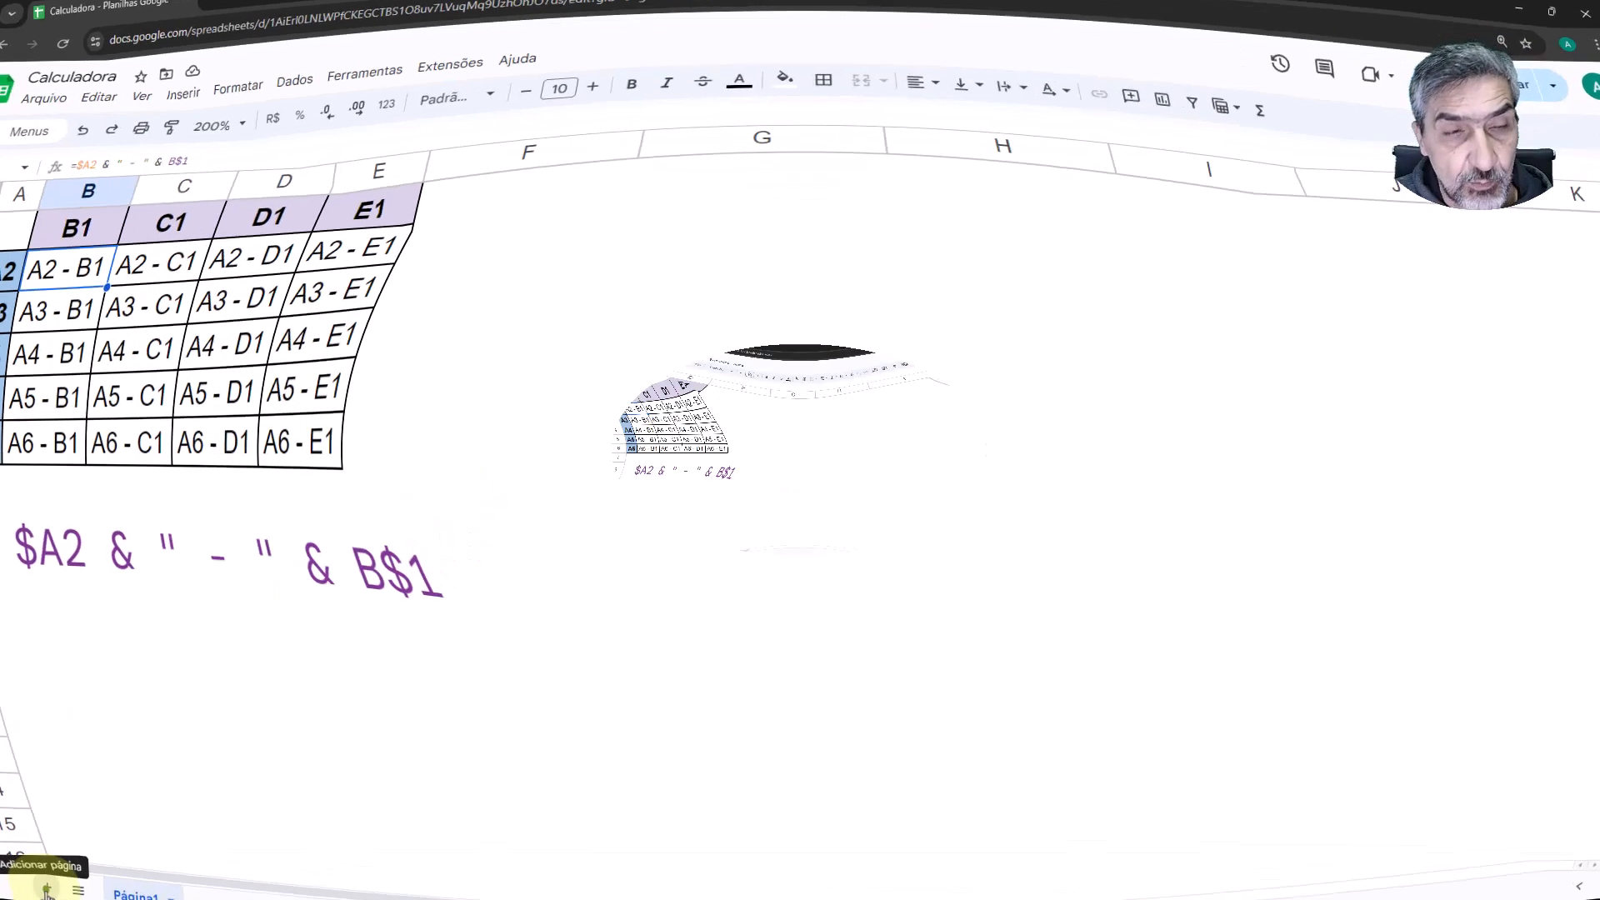
# Step: Add a new sheet and fill A2:A11 with the numbers 1 to 10
pyautogui.click(48, 888)
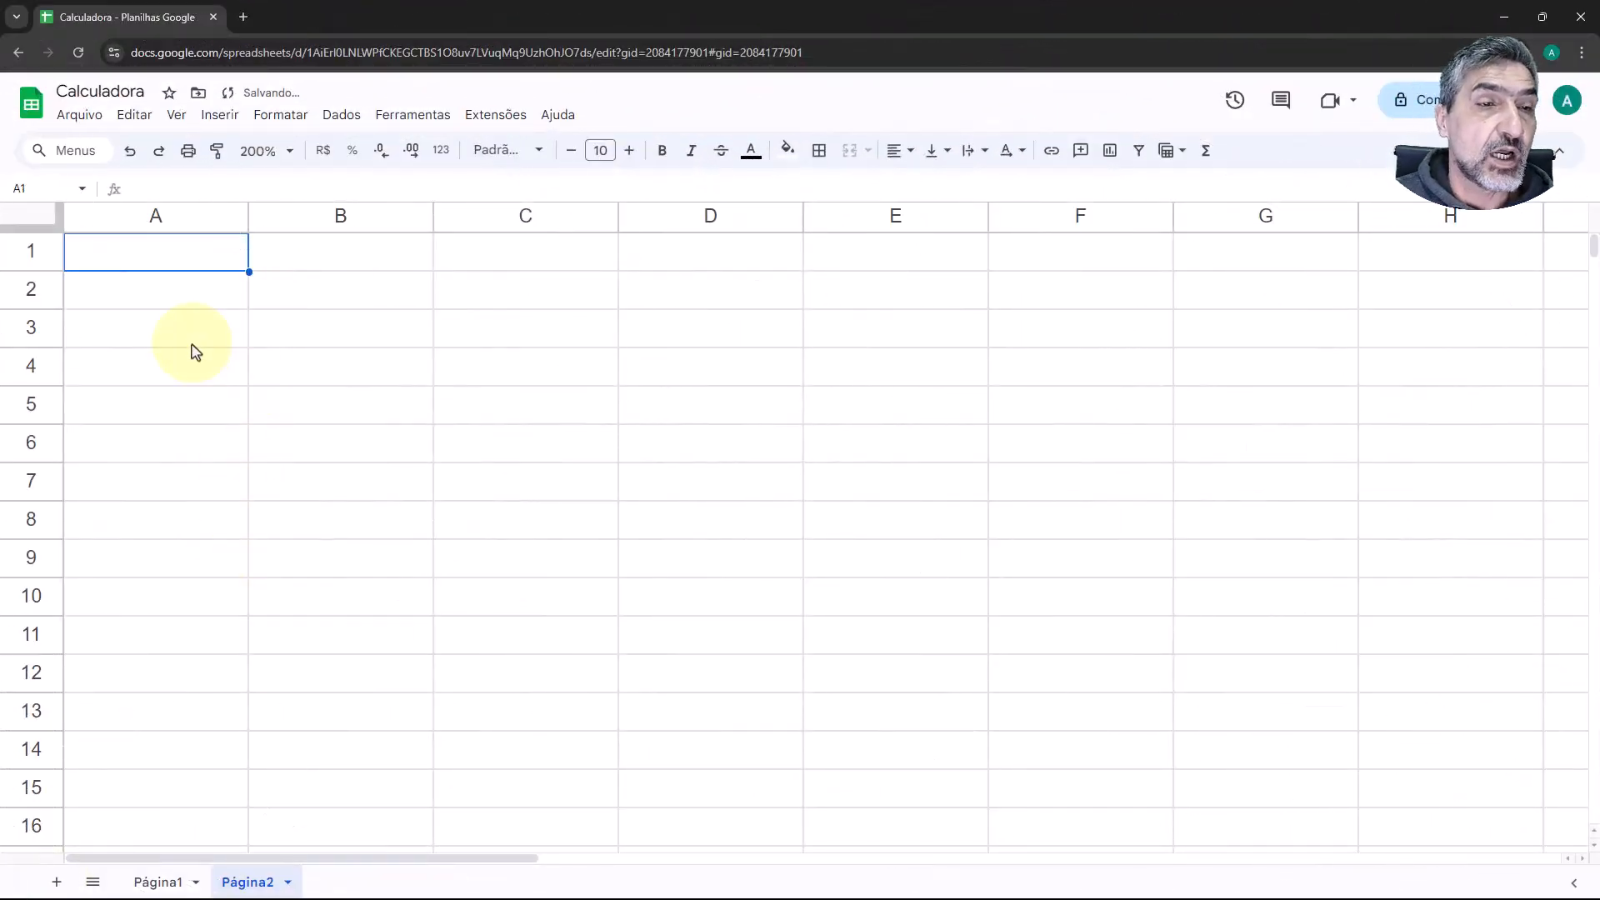
pyautogui.click(163, 306)
pyautogui.write('1')
pyautogui.press('Return')
pyautogui.write('2')
pyautogui.press('Return')
pyautogui.moveTo(160, 302); pyautogui.dragTo(214, 636)
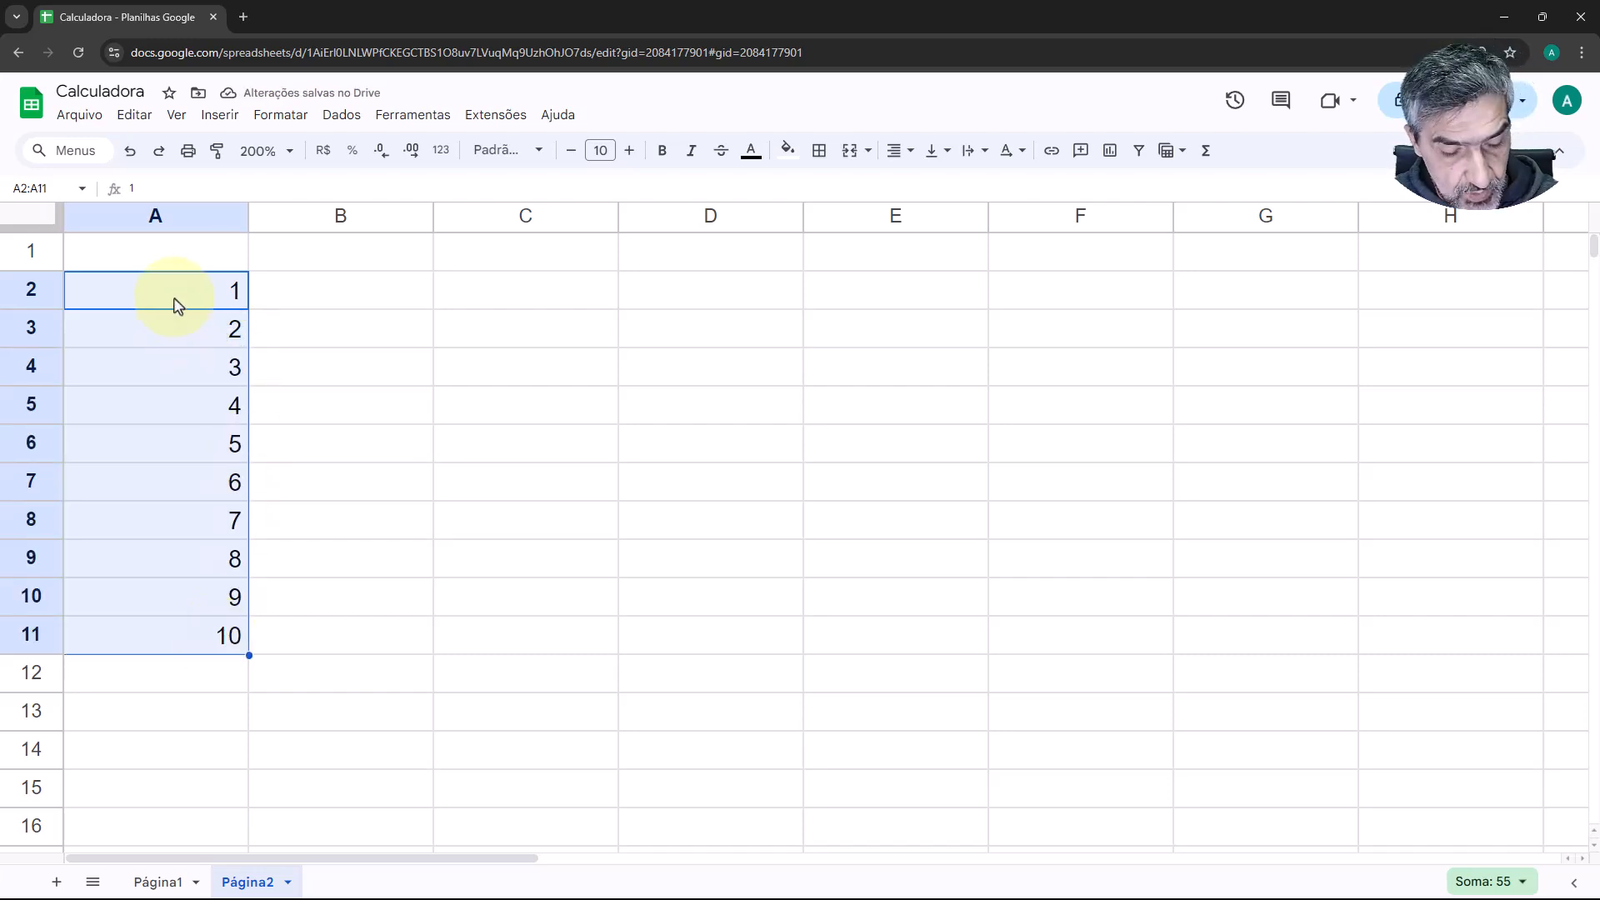
# Step: Copy the numbers in A2:A11 and paste them transposed along row 1 starting at B1
pyautogui.hotkey('ctrl', 'c')
pyautogui.click(315, 260)
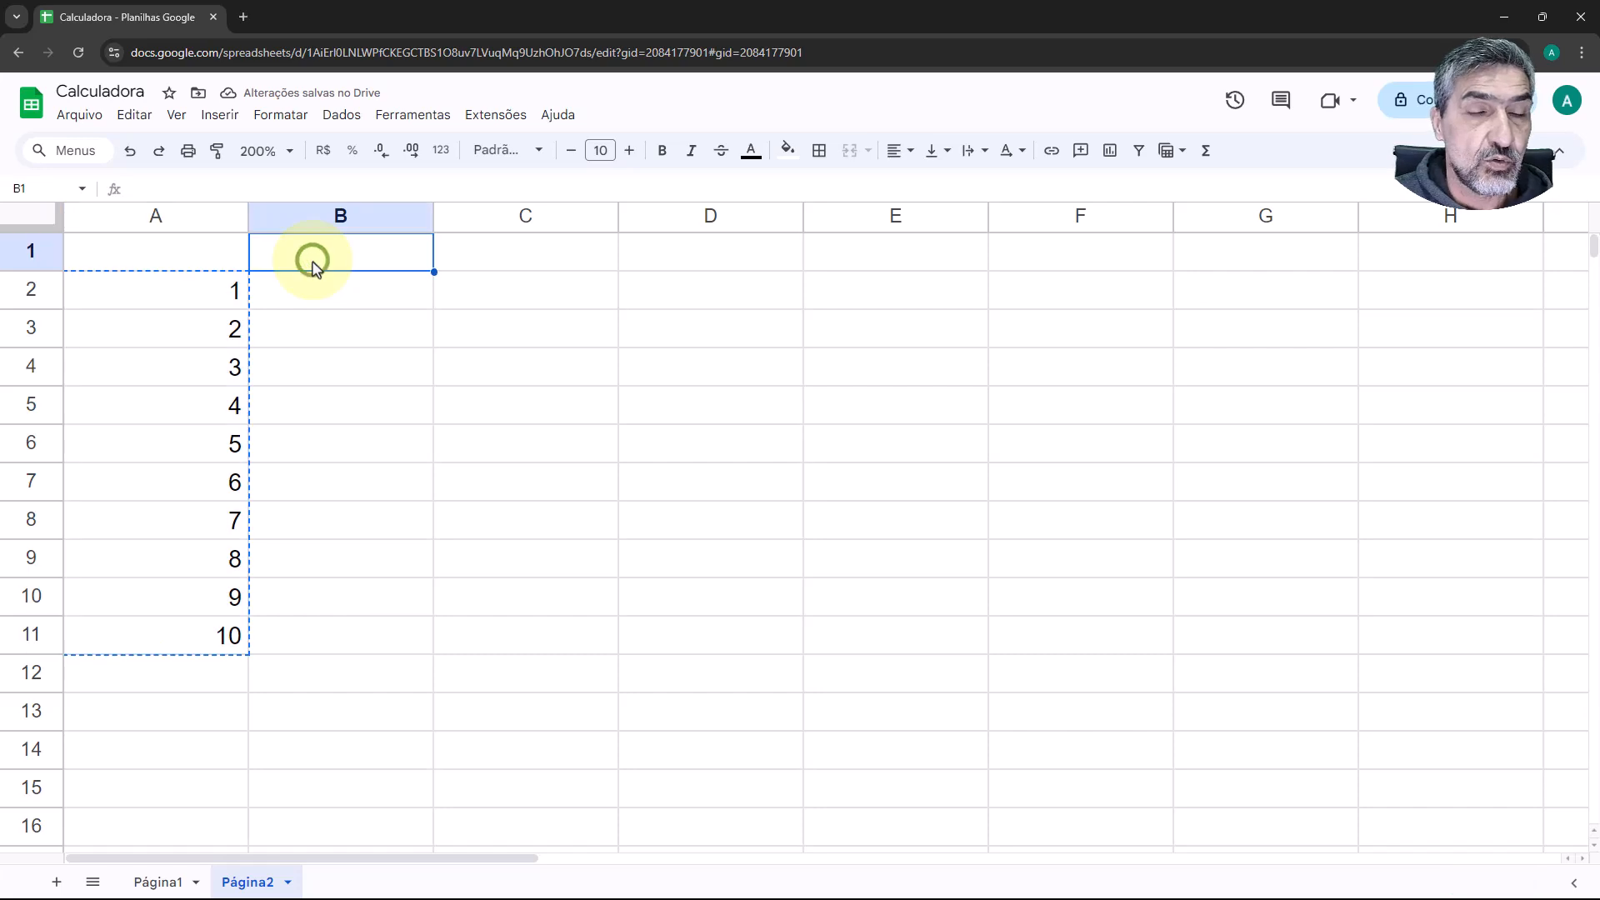
pyautogui.rightClick(314, 259)
pyautogui.moveTo(366, 287)
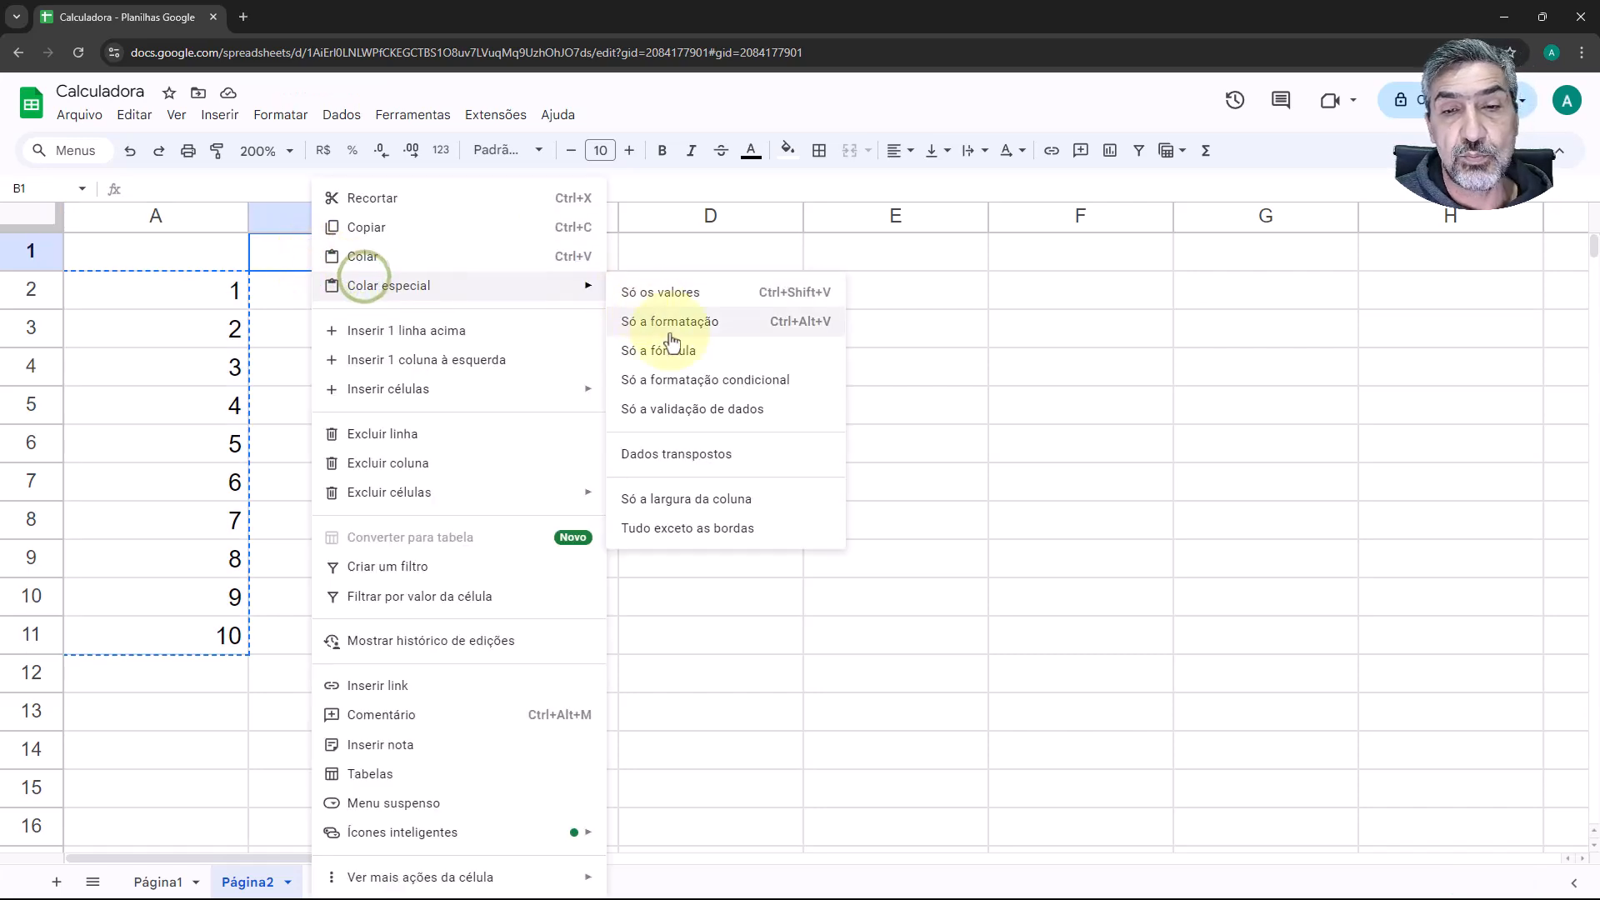
pyautogui.click(664, 458)
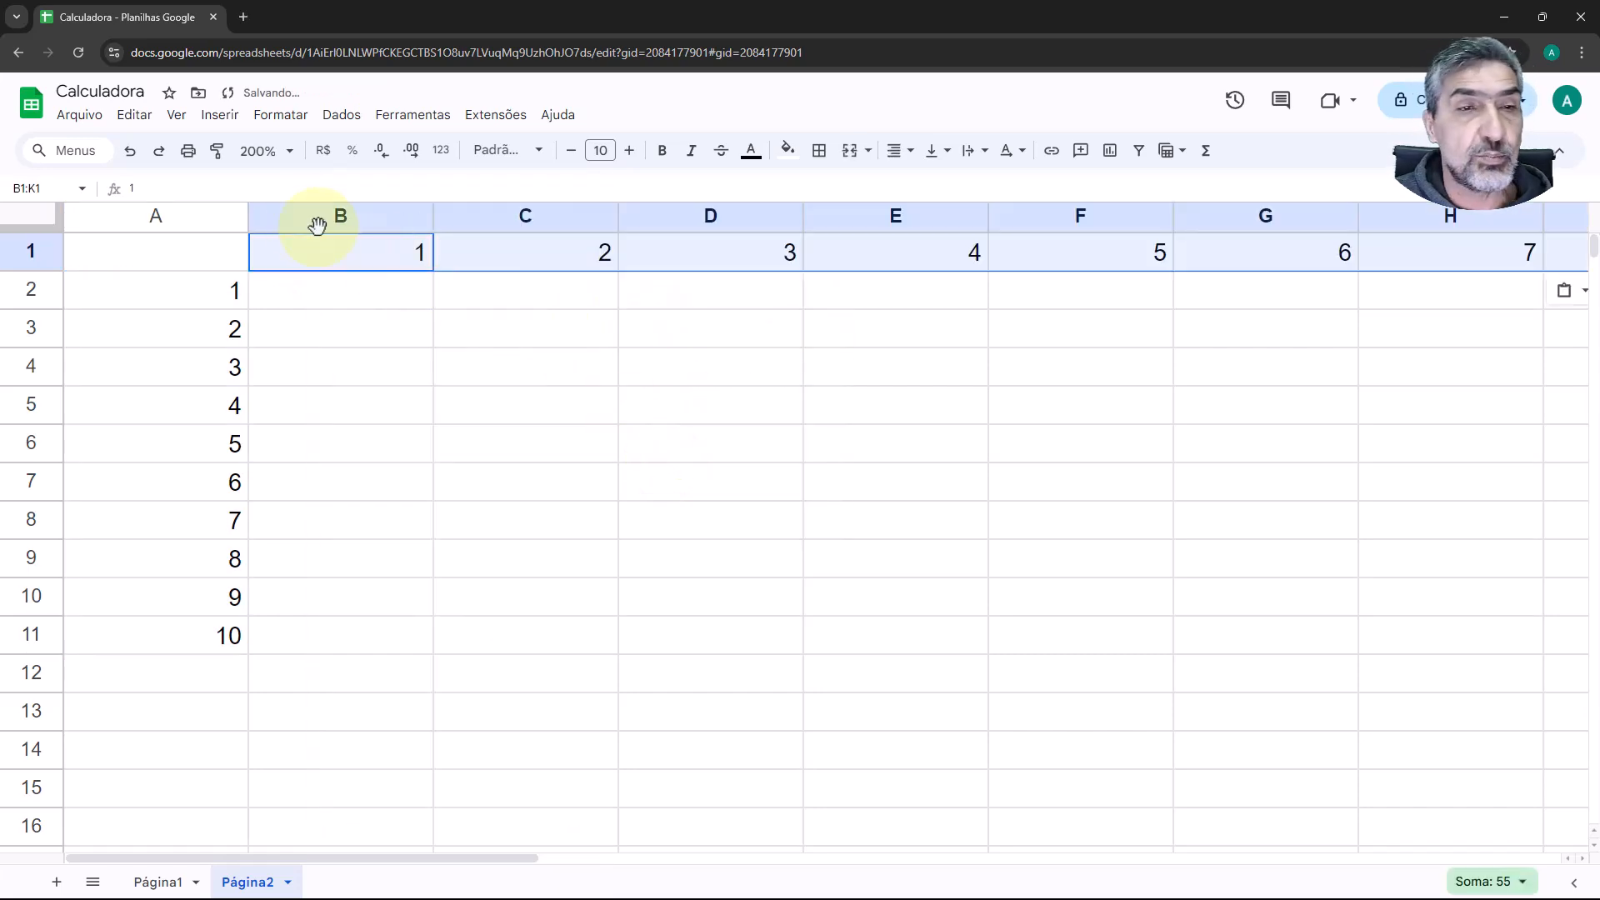
# Step: Narrow all columns evenly so A to Z fit on screen, and center the numbers in row 1 and column A
pyautogui.click(45, 218)
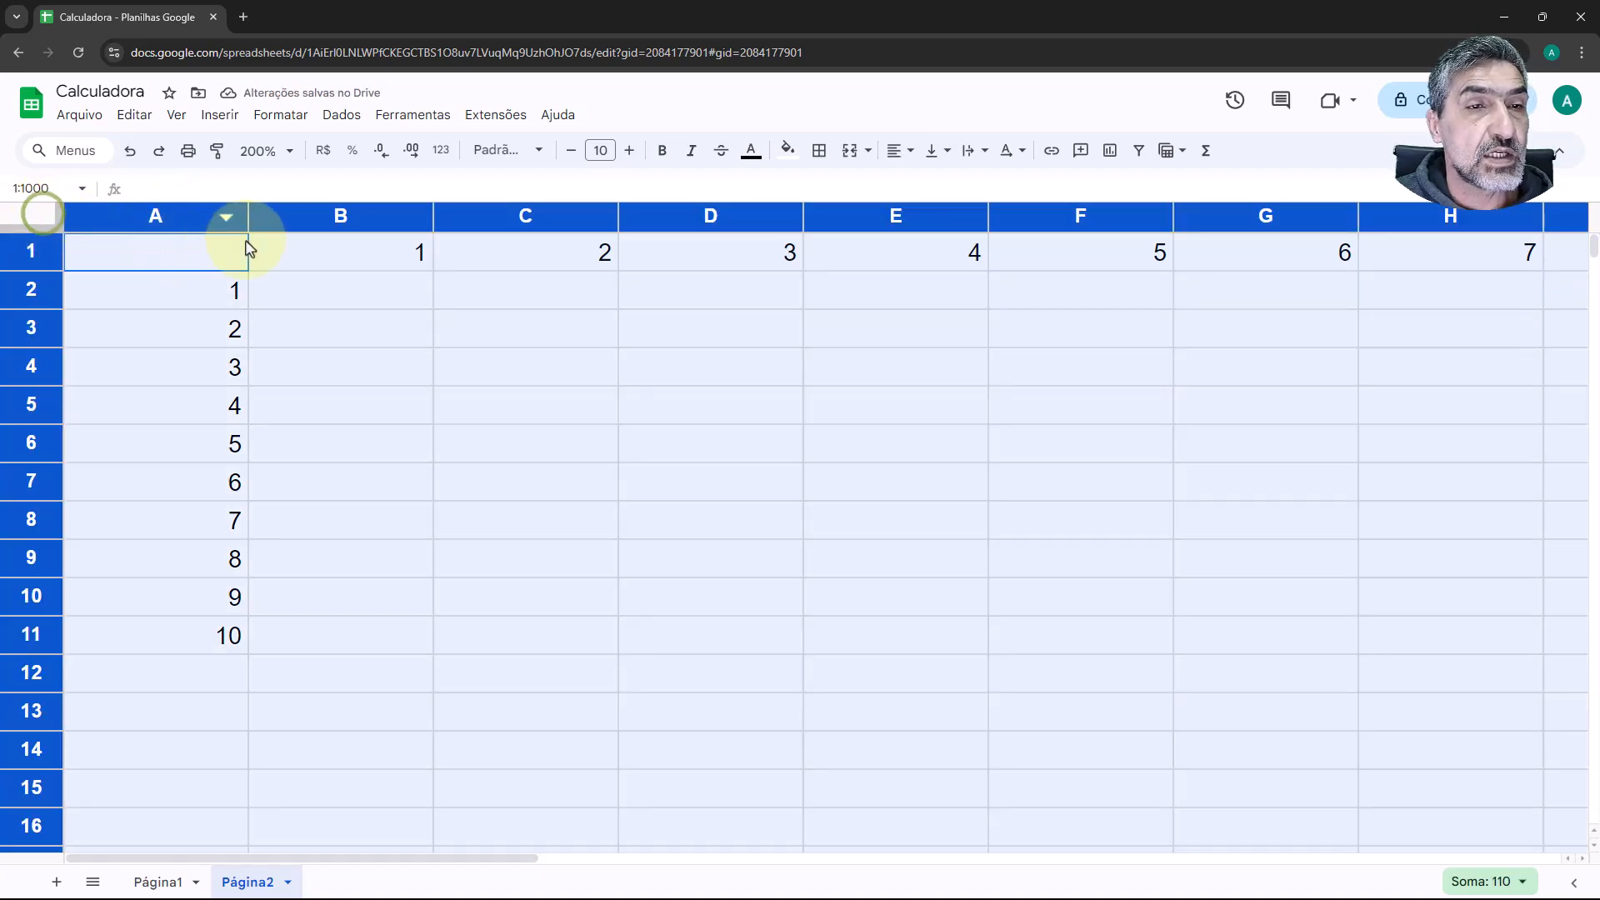
pyautogui.moveTo(248, 218); pyautogui.dragTo(650, 256)
pyautogui.click(90, 253)
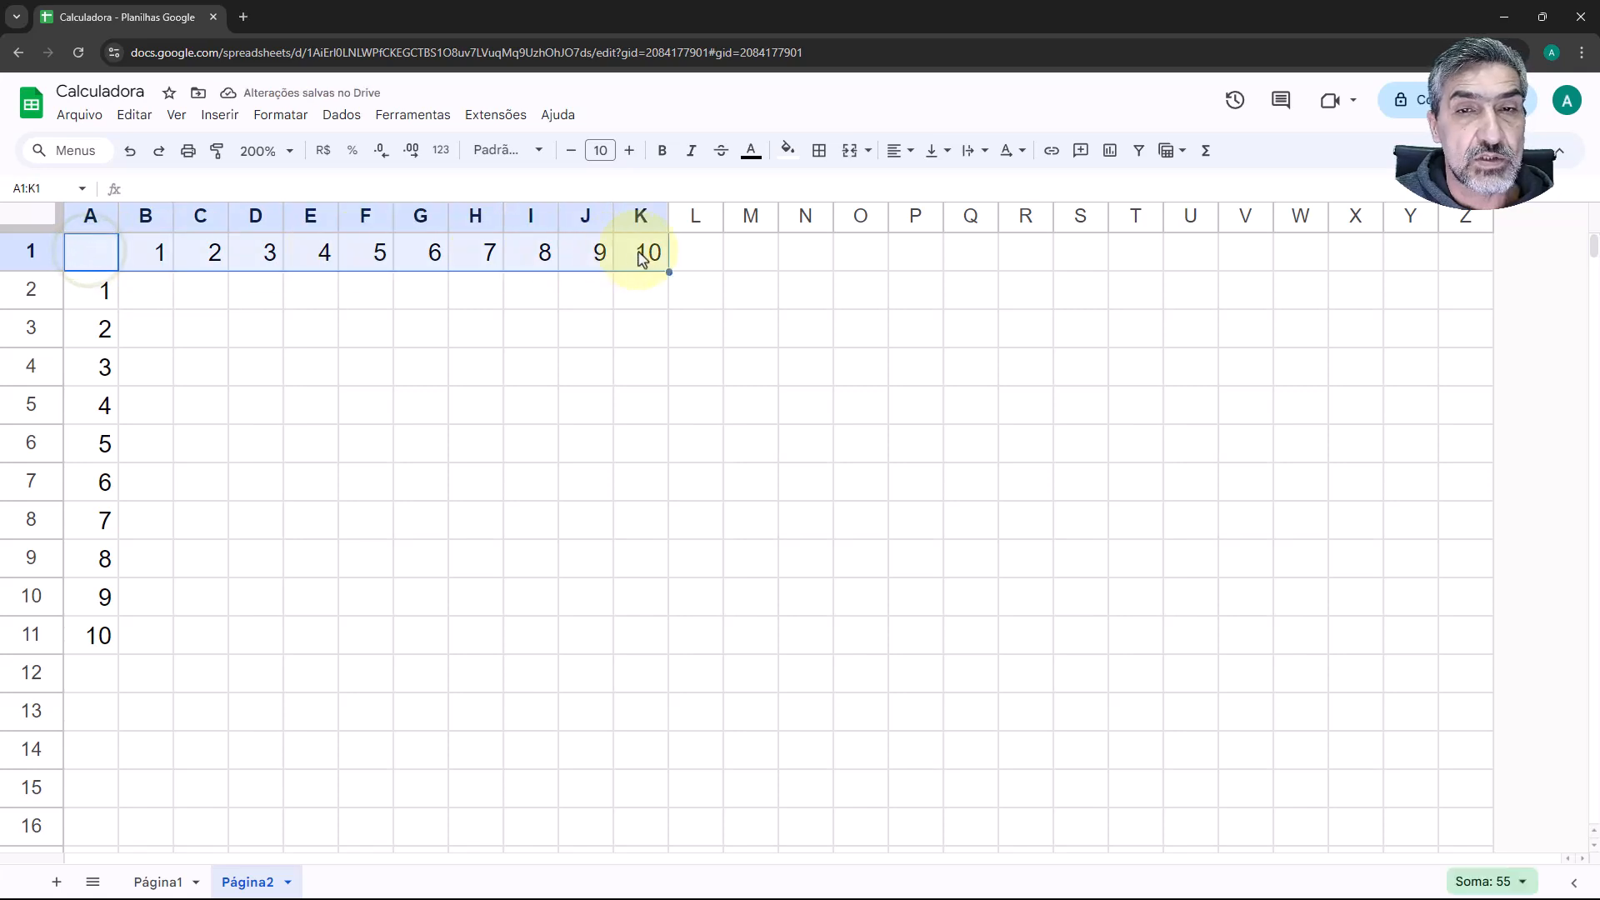
pyautogui.keyDown('ctrl'); pyautogui.click(107, 304); pyautogui.keyUp('ctrl')
pyautogui.moveTo(107, 304); pyautogui.dragTo(100, 636)
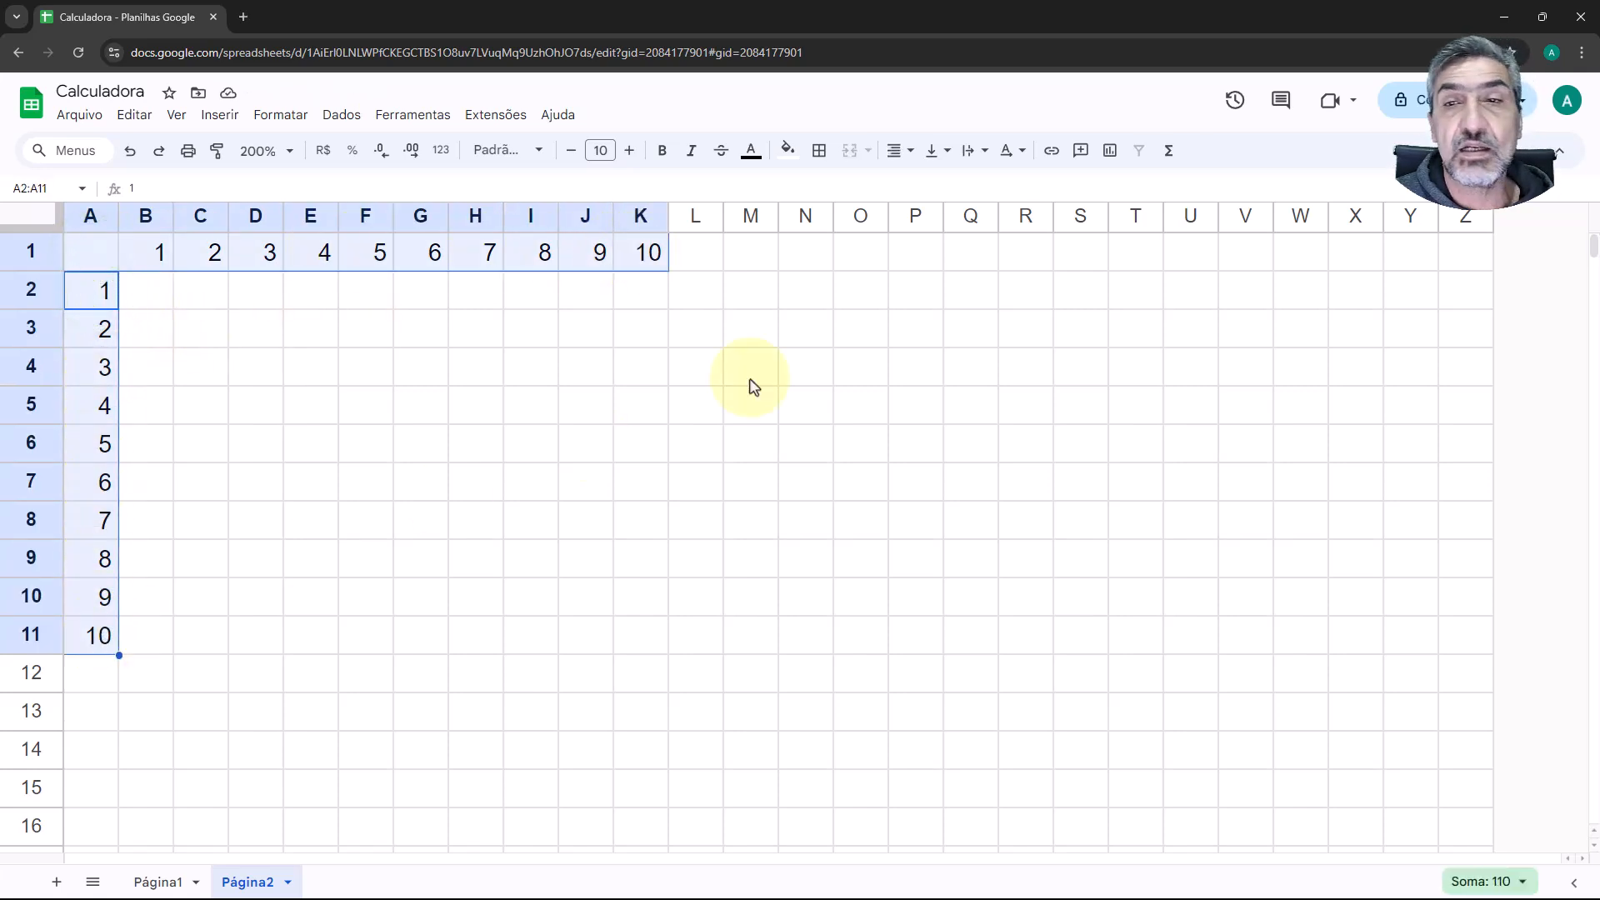
pyautogui.click(896, 151)
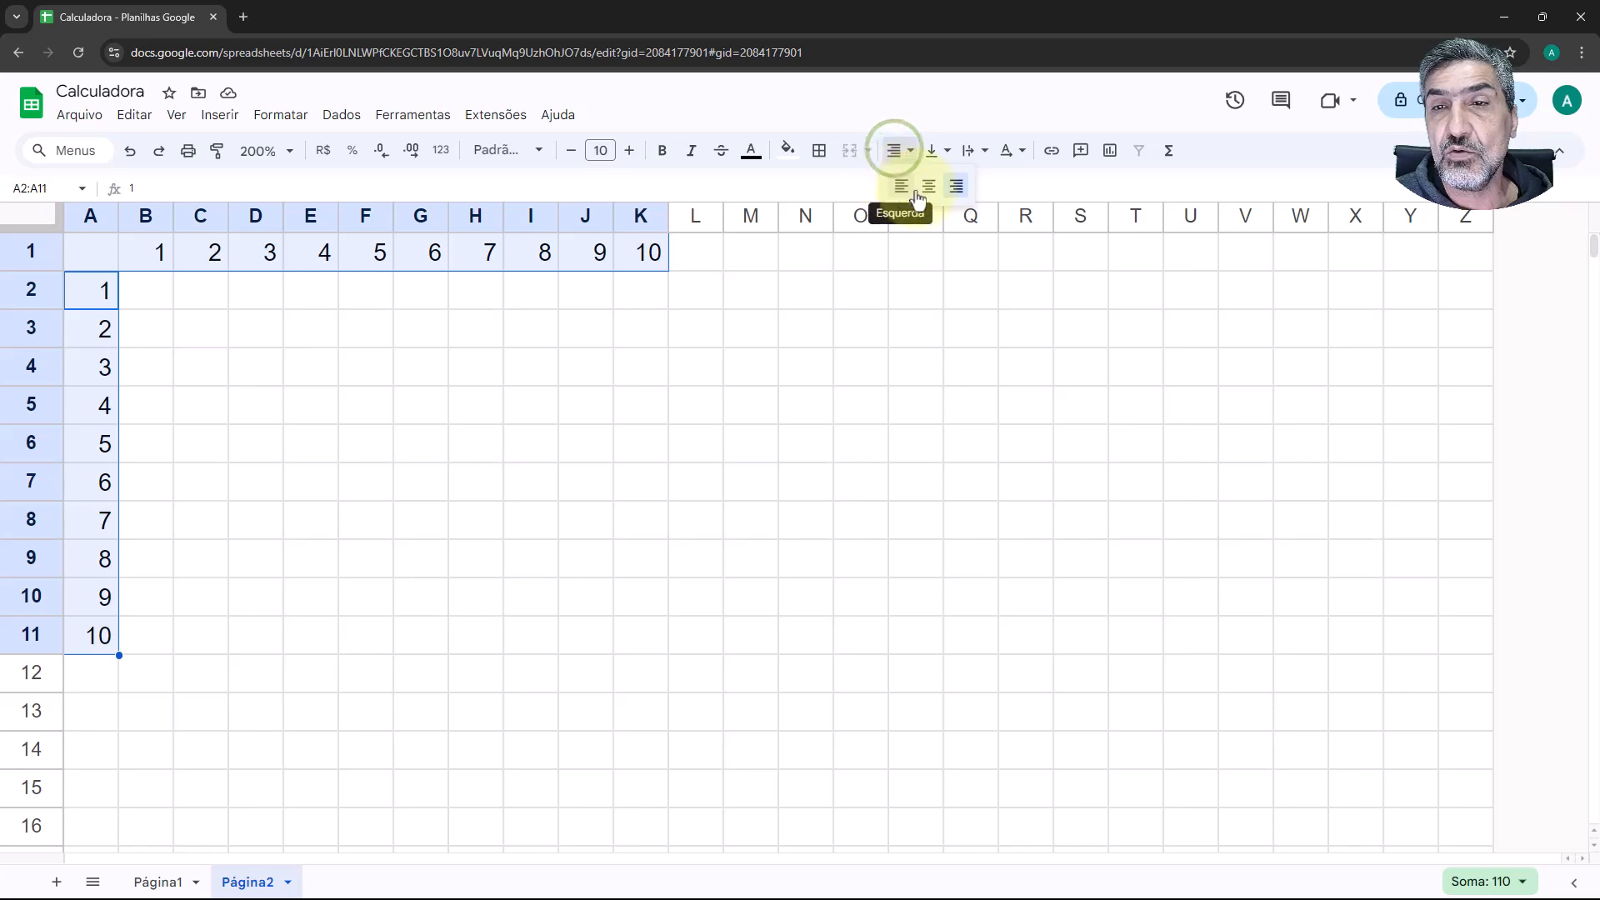
pyautogui.click(928, 186)
# Step: Apply all borders to A1:K11 and hide the sheet's gridlines
pyautogui.moveTo(92, 265); pyautogui.dragTo(632, 651)
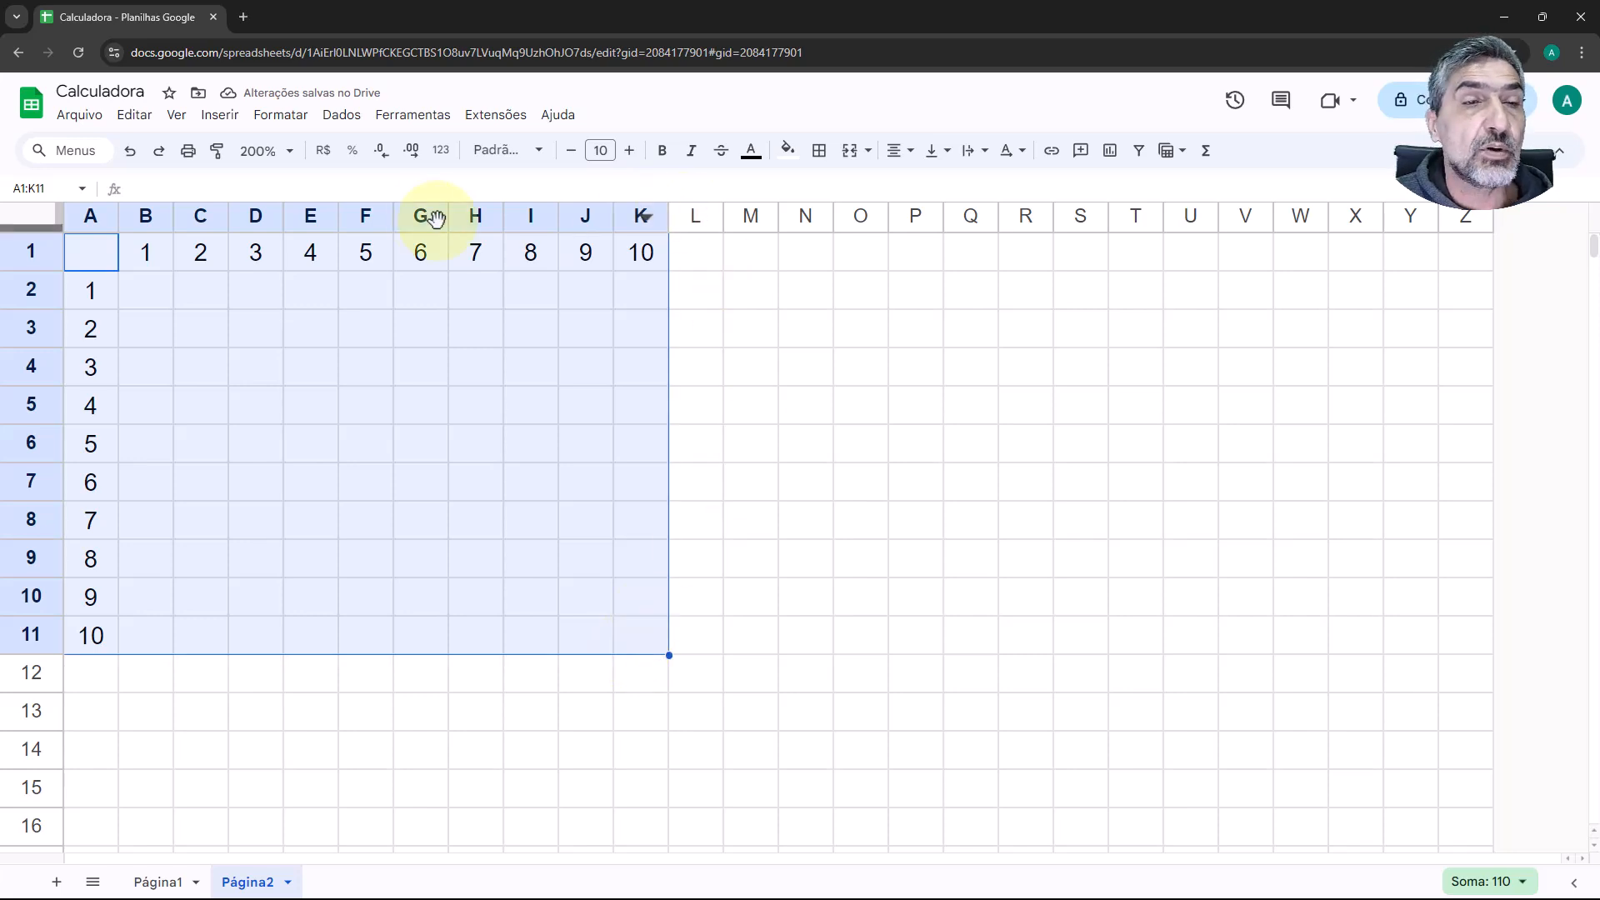
pyautogui.click(820, 152)
pyautogui.click(828, 190)
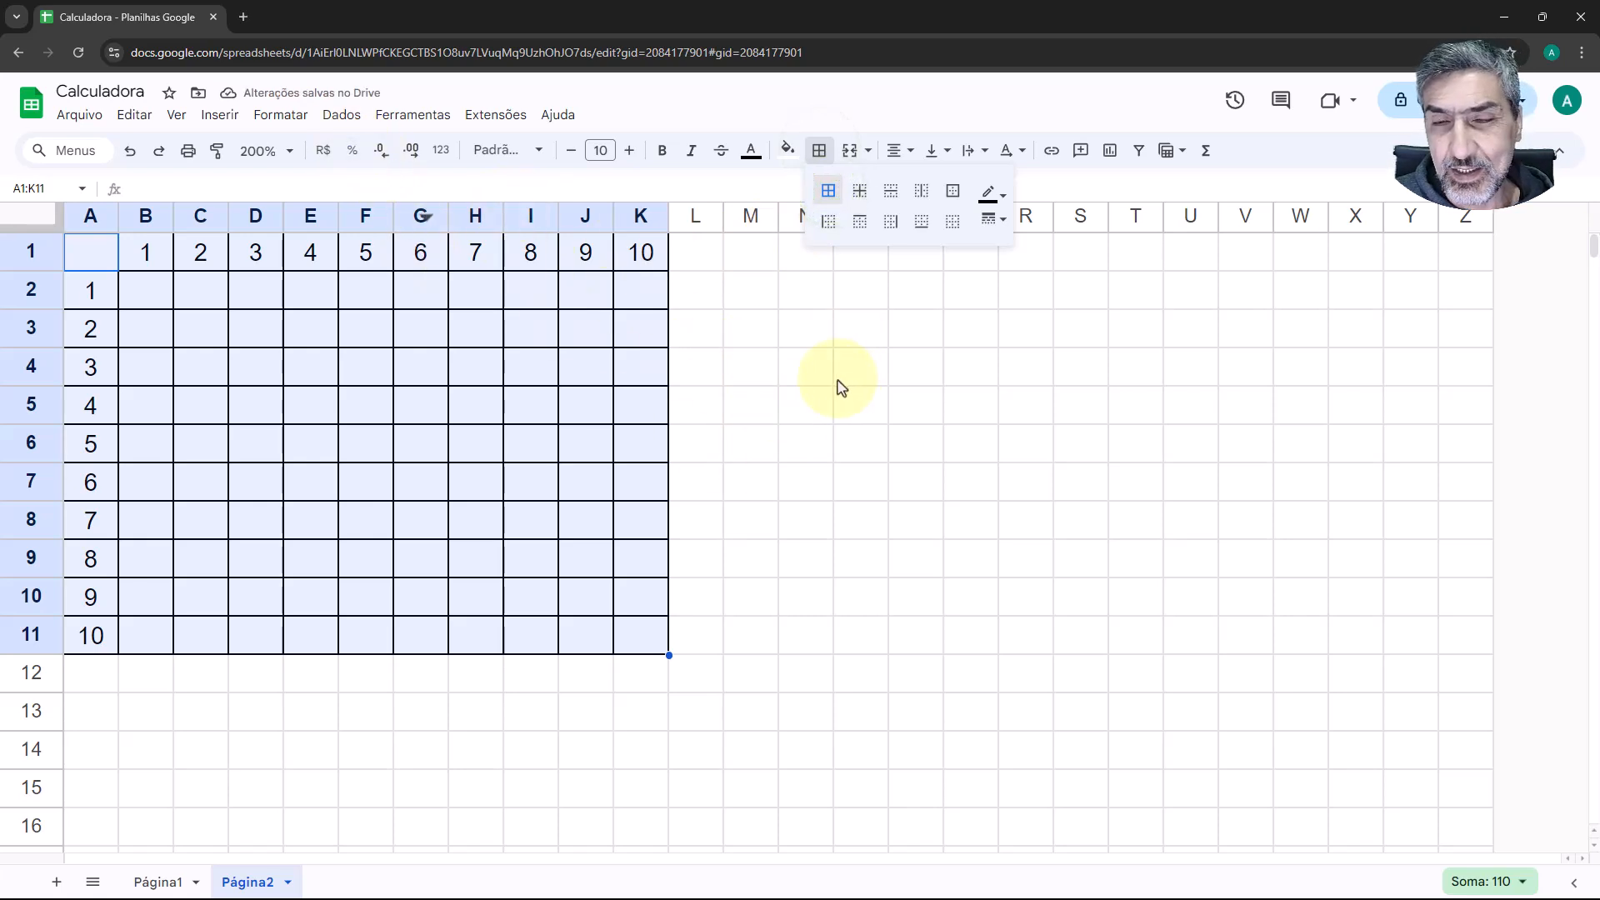
pyautogui.click(176, 116)
pyautogui.moveTo(185, 145)
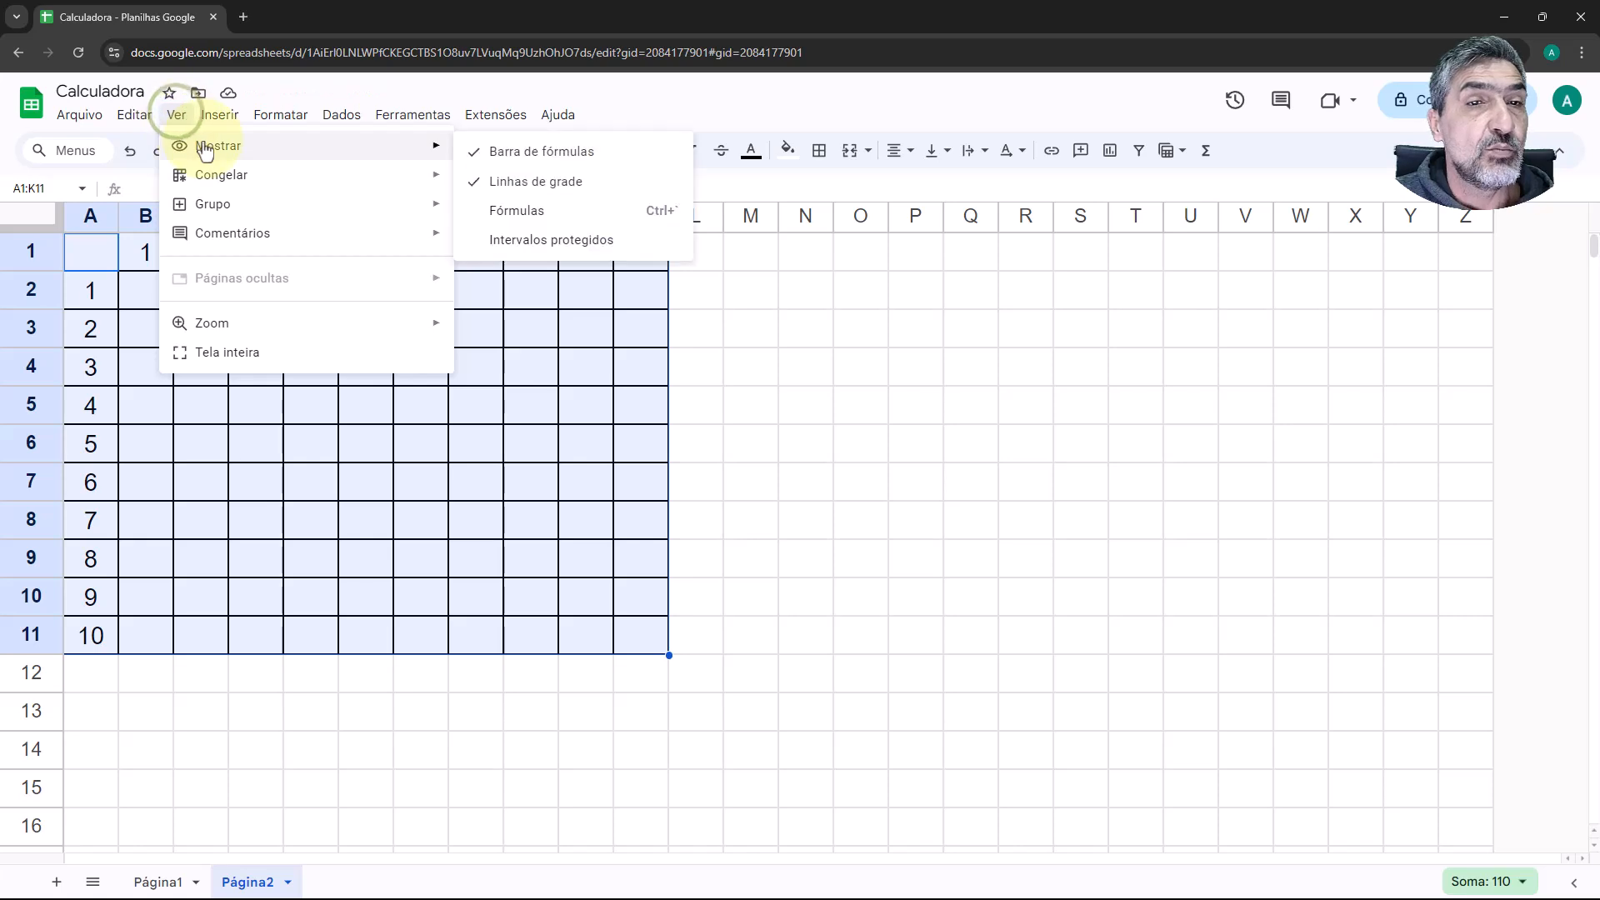
pyautogui.click(508, 188)
# Step: Make the header numbers in B1:K1 bold and give them a light purple fill
pyautogui.moveTo(146, 261); pyautogui.dragTo(536, 263)
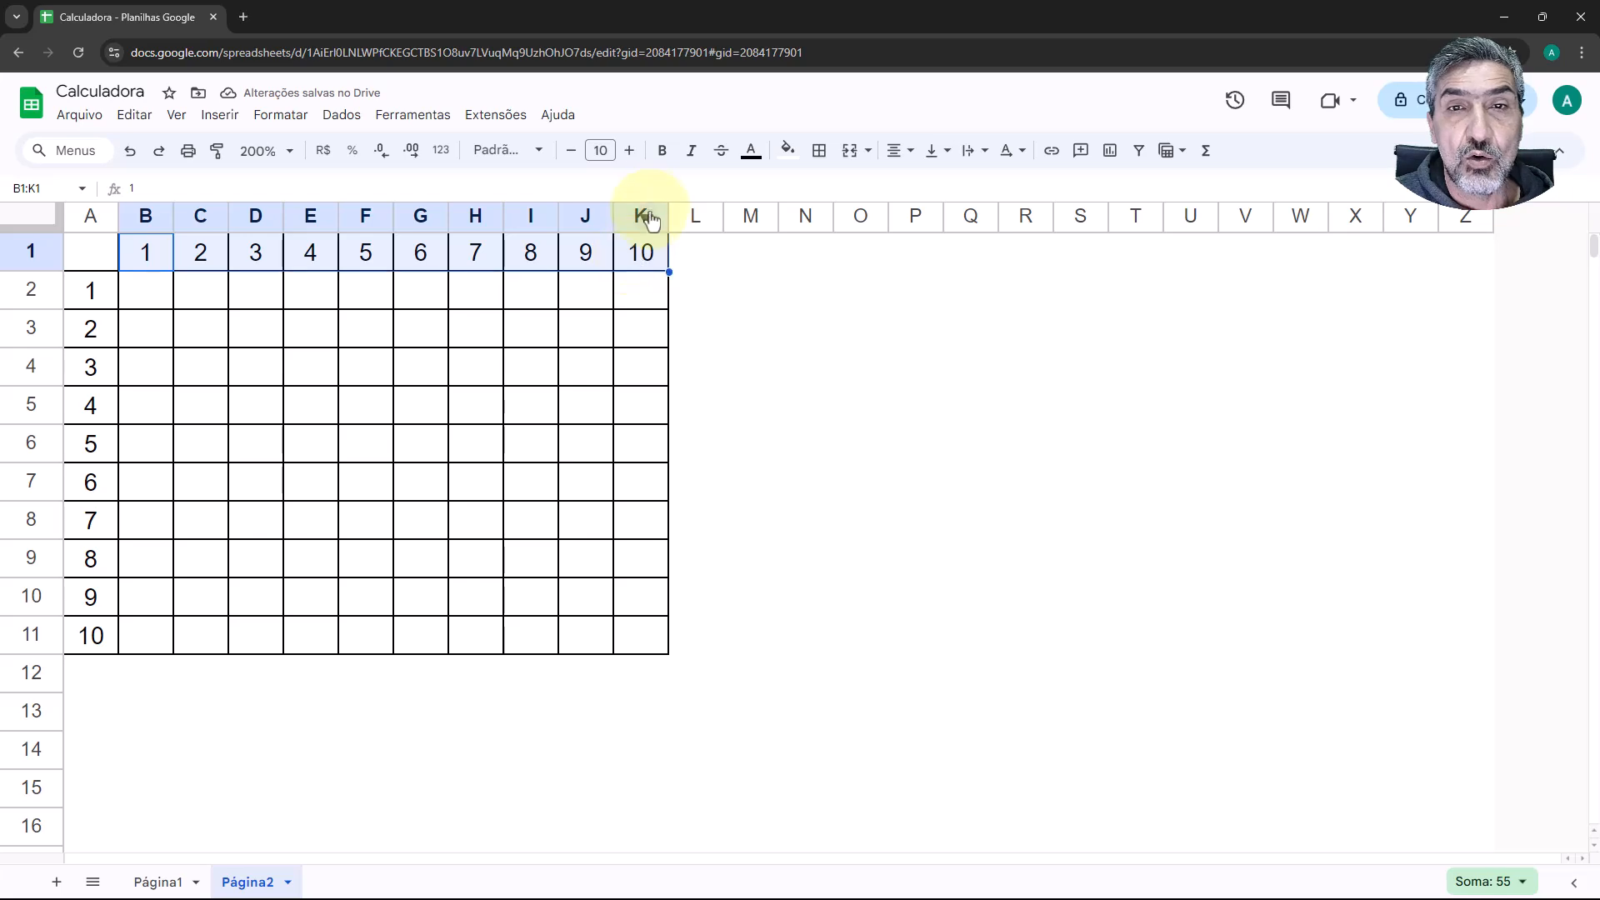
pyautogui.click(662, 152)
pyautogui.click(785, 156)
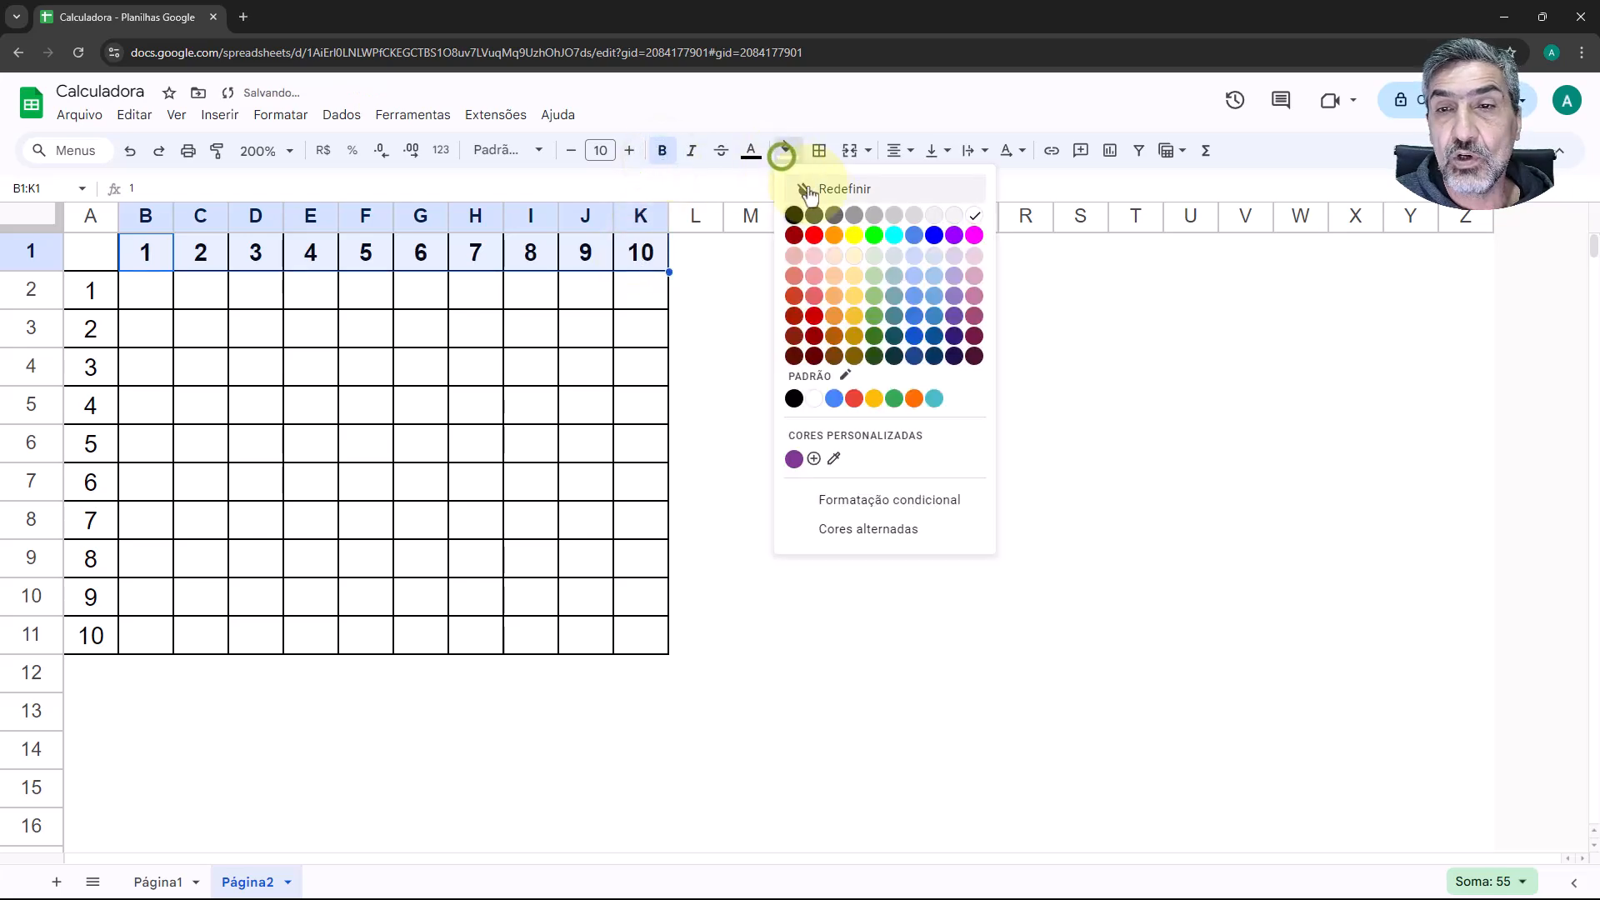
pyautogui.click(951, 257)
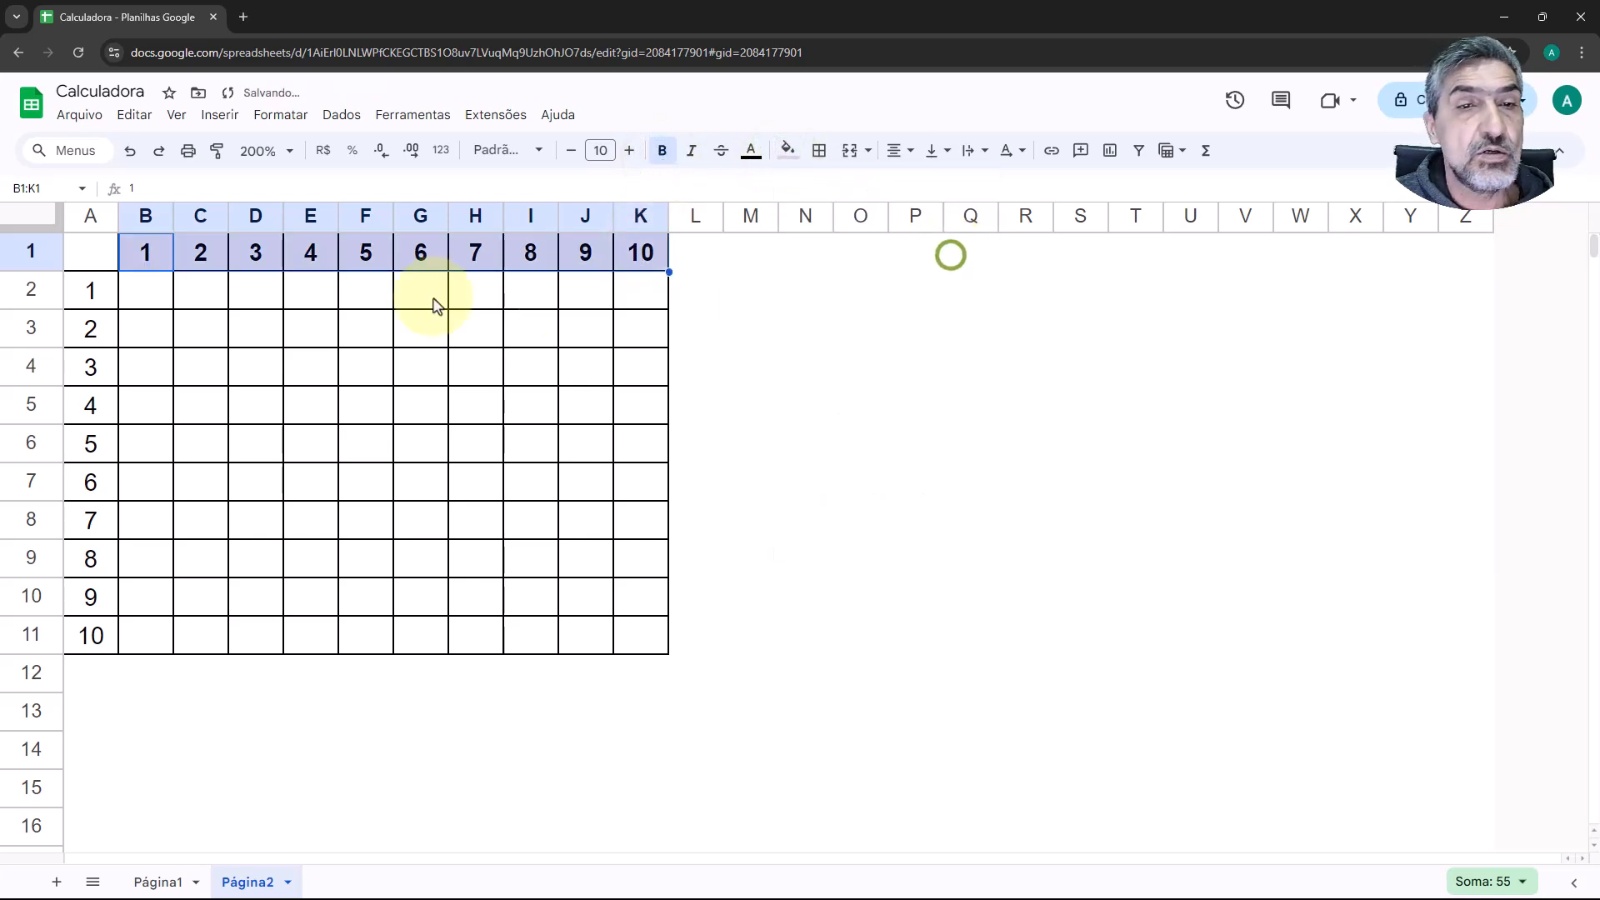
# Step: Make the row numbers in A2:A11 bold and give them a light blue fill
pyautogui.moveTo(98, 291); pyautogui.dragTo(103, 636)
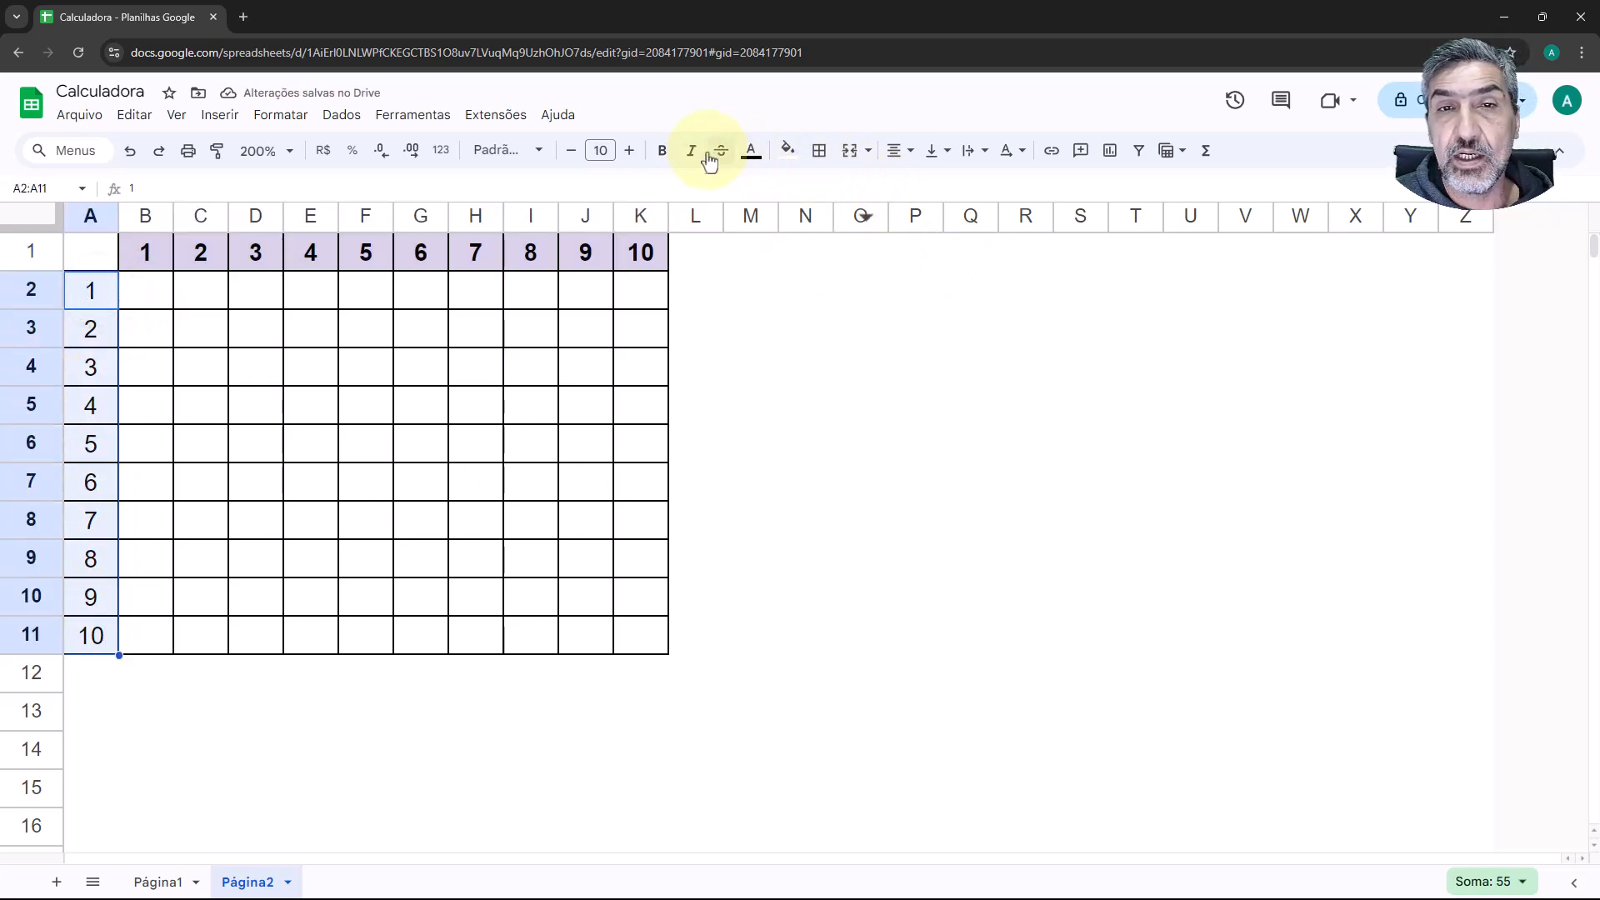
pyautogui.click(663, 151)
pyautogui.click(781, 151)
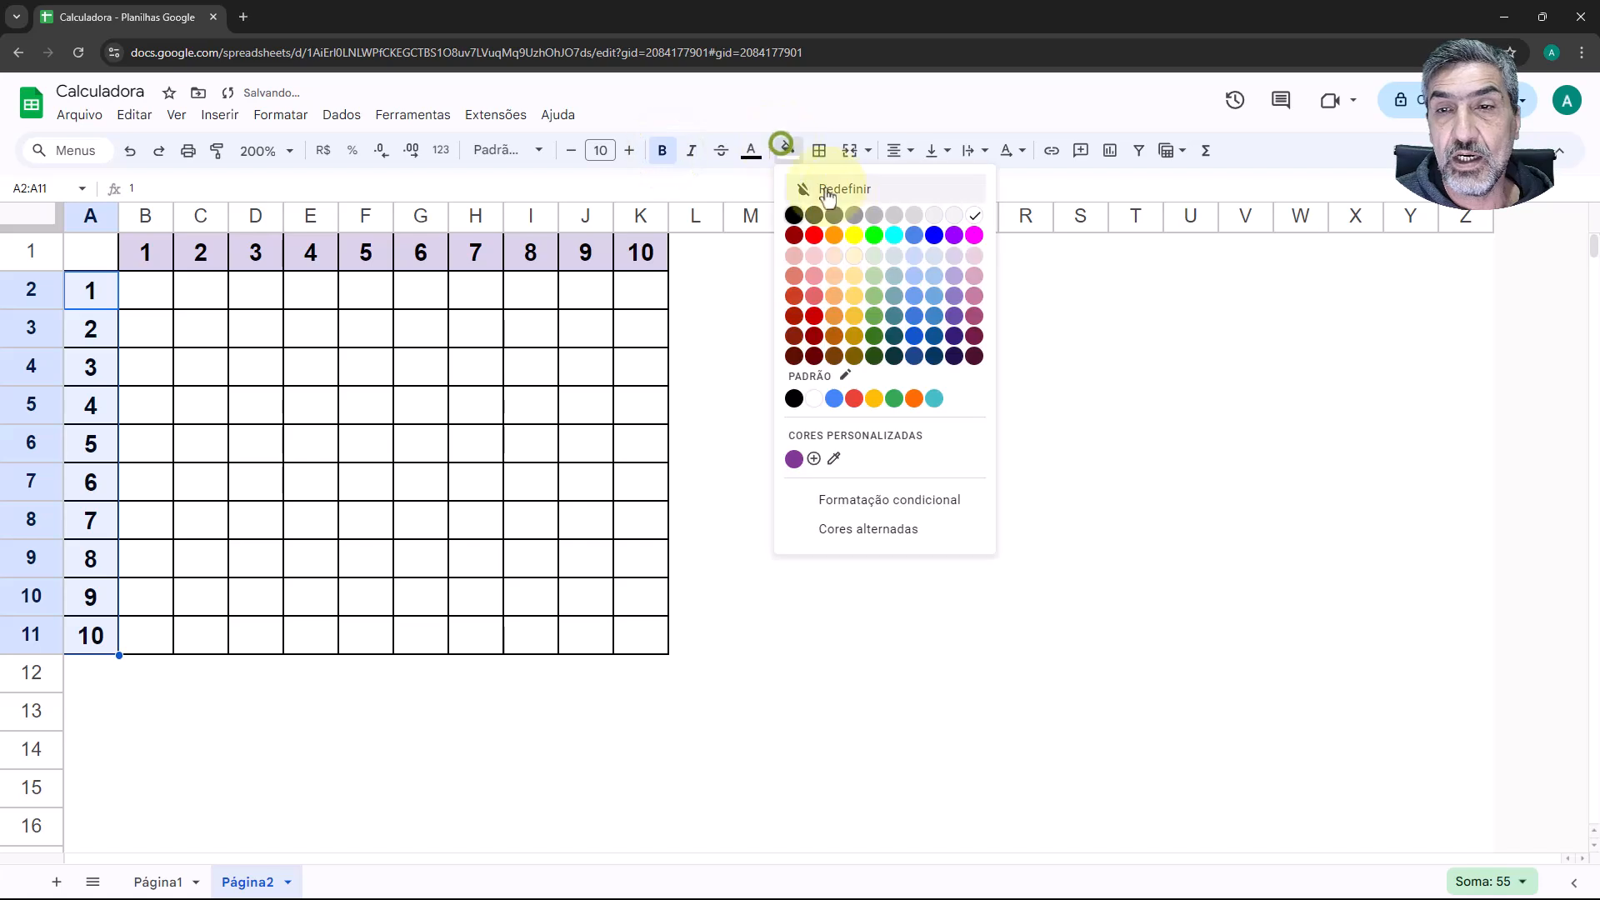
pyautogui.click(929, 259)
pyautogui.click(432, 453)
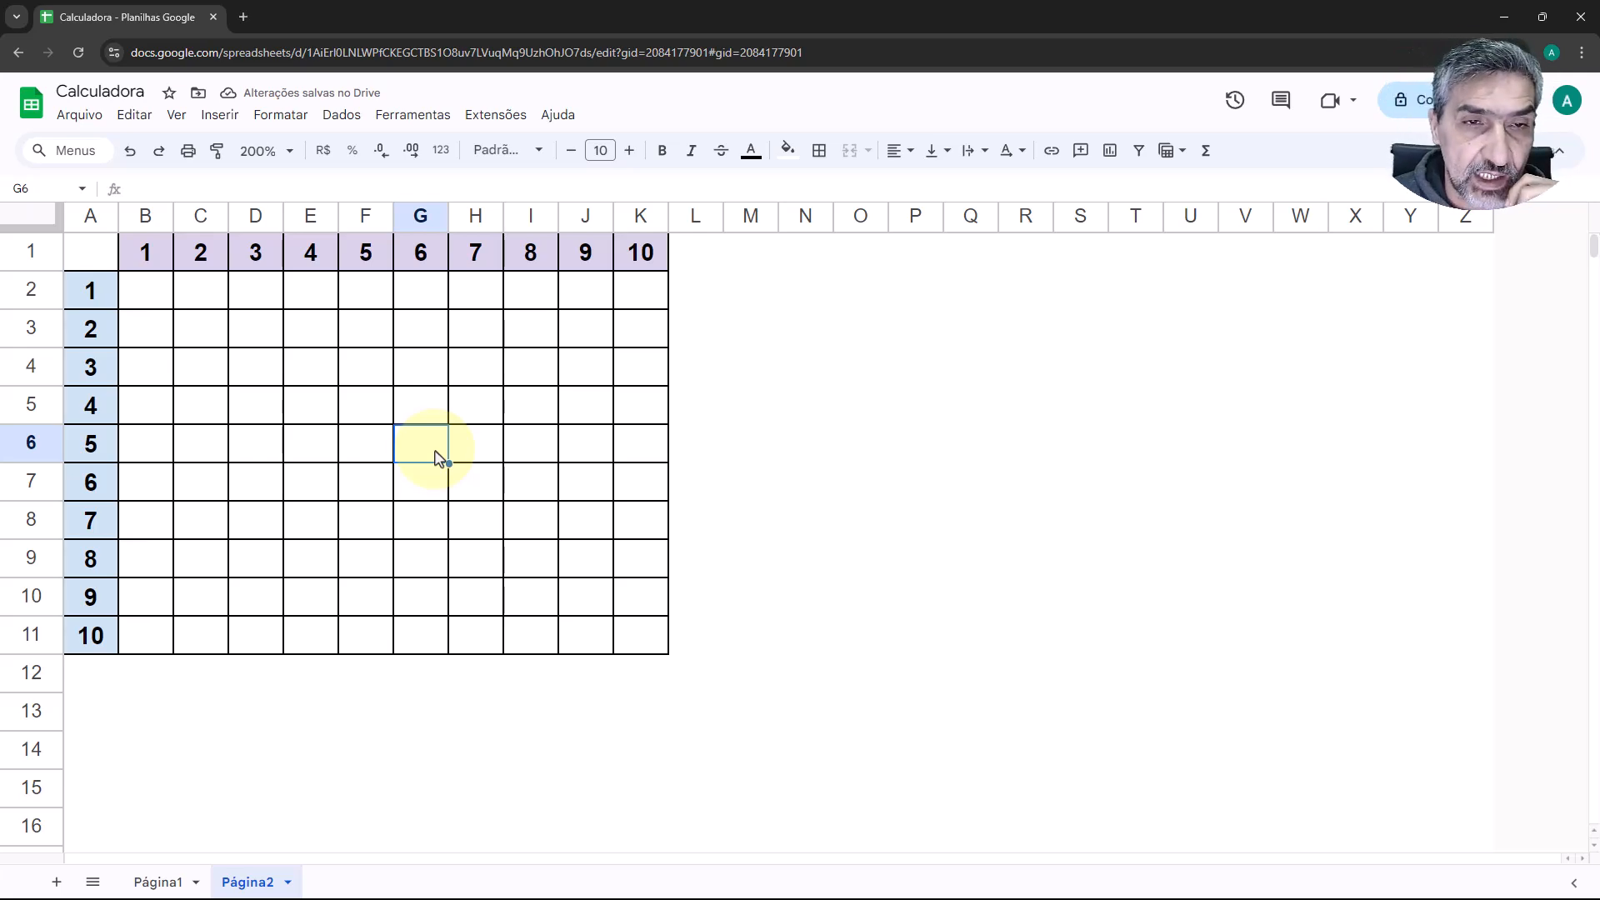
# Step: Examine which row and column header numbers meet at cells B2 and C2
pyautogui.click(155, 294)
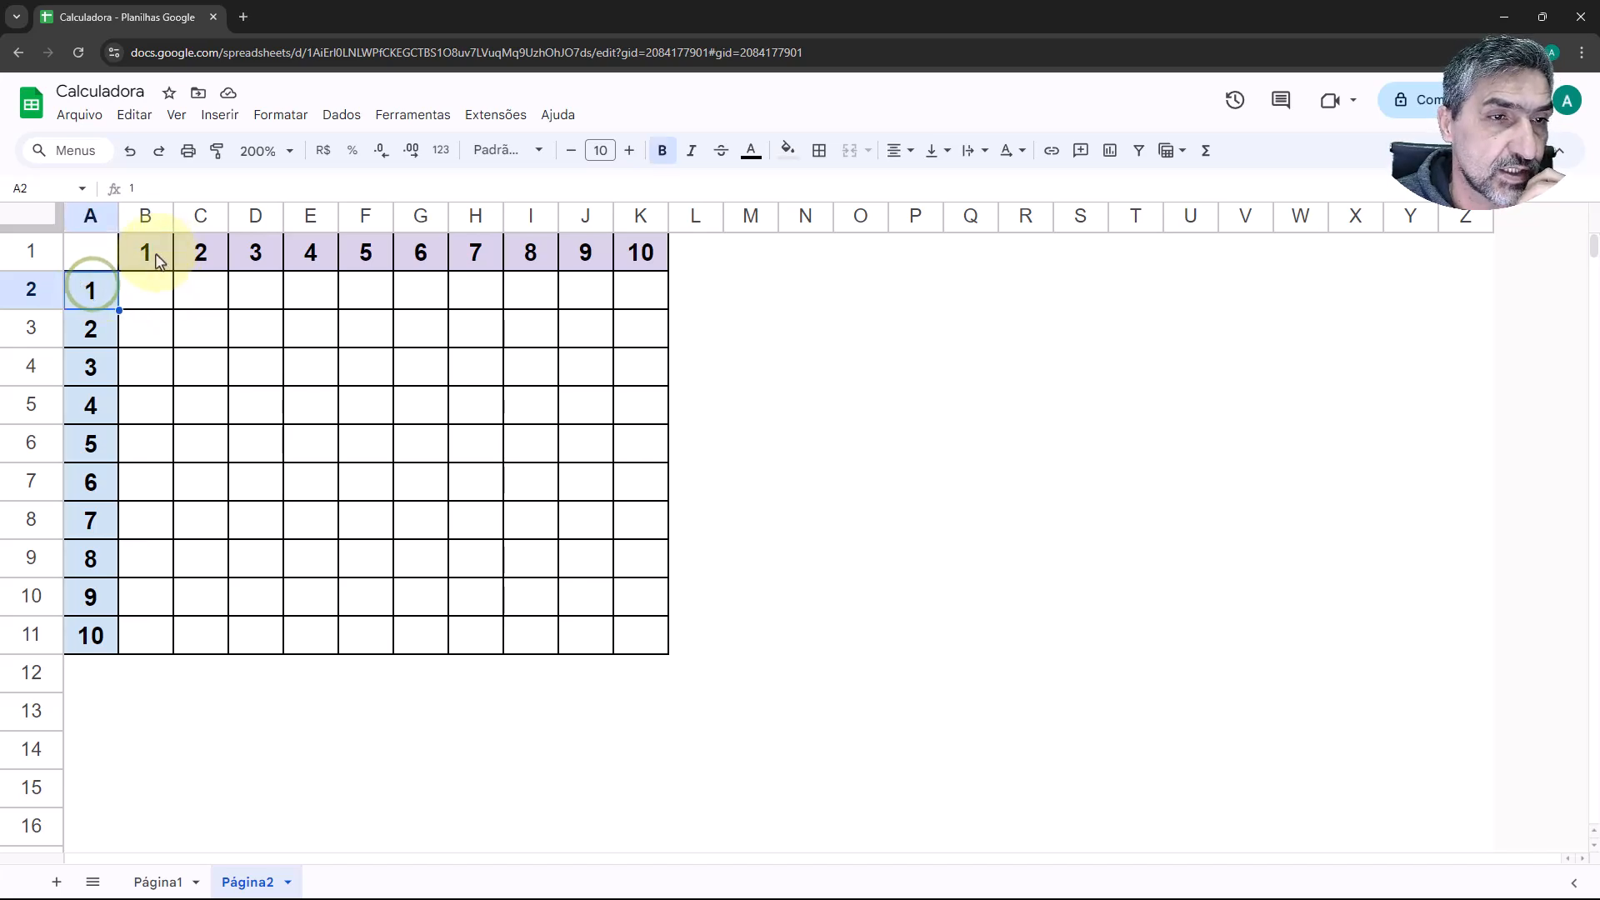
pyautogui.click(155, 253)
pyautogui.click(150, 301)
pyautogui.click(186, 293)
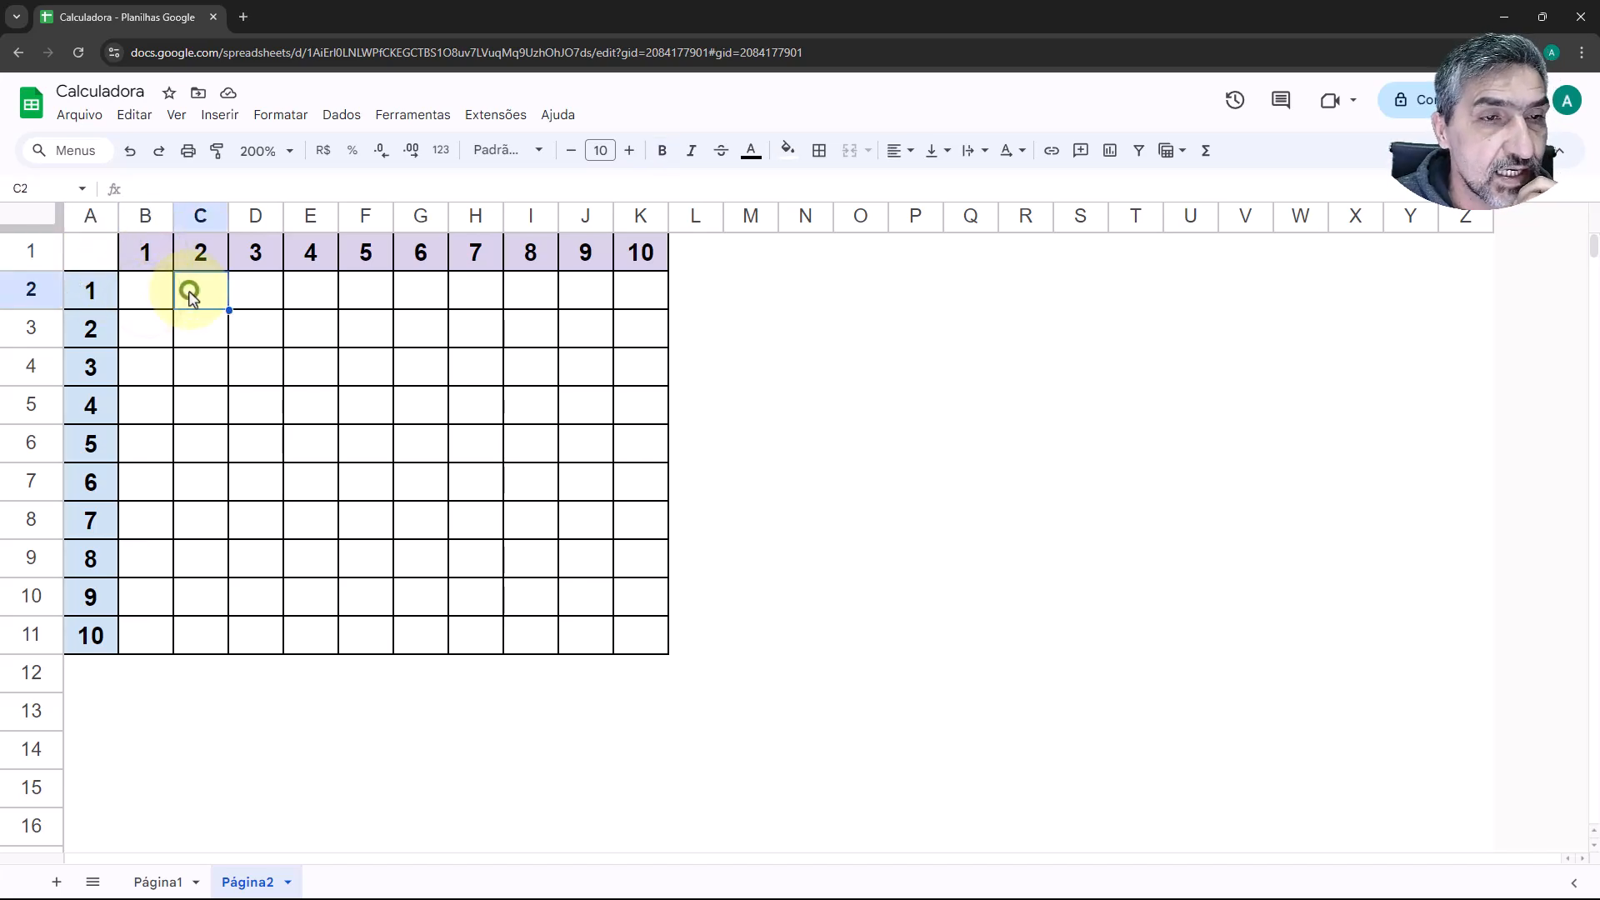
pyautogui.click(90, 291)
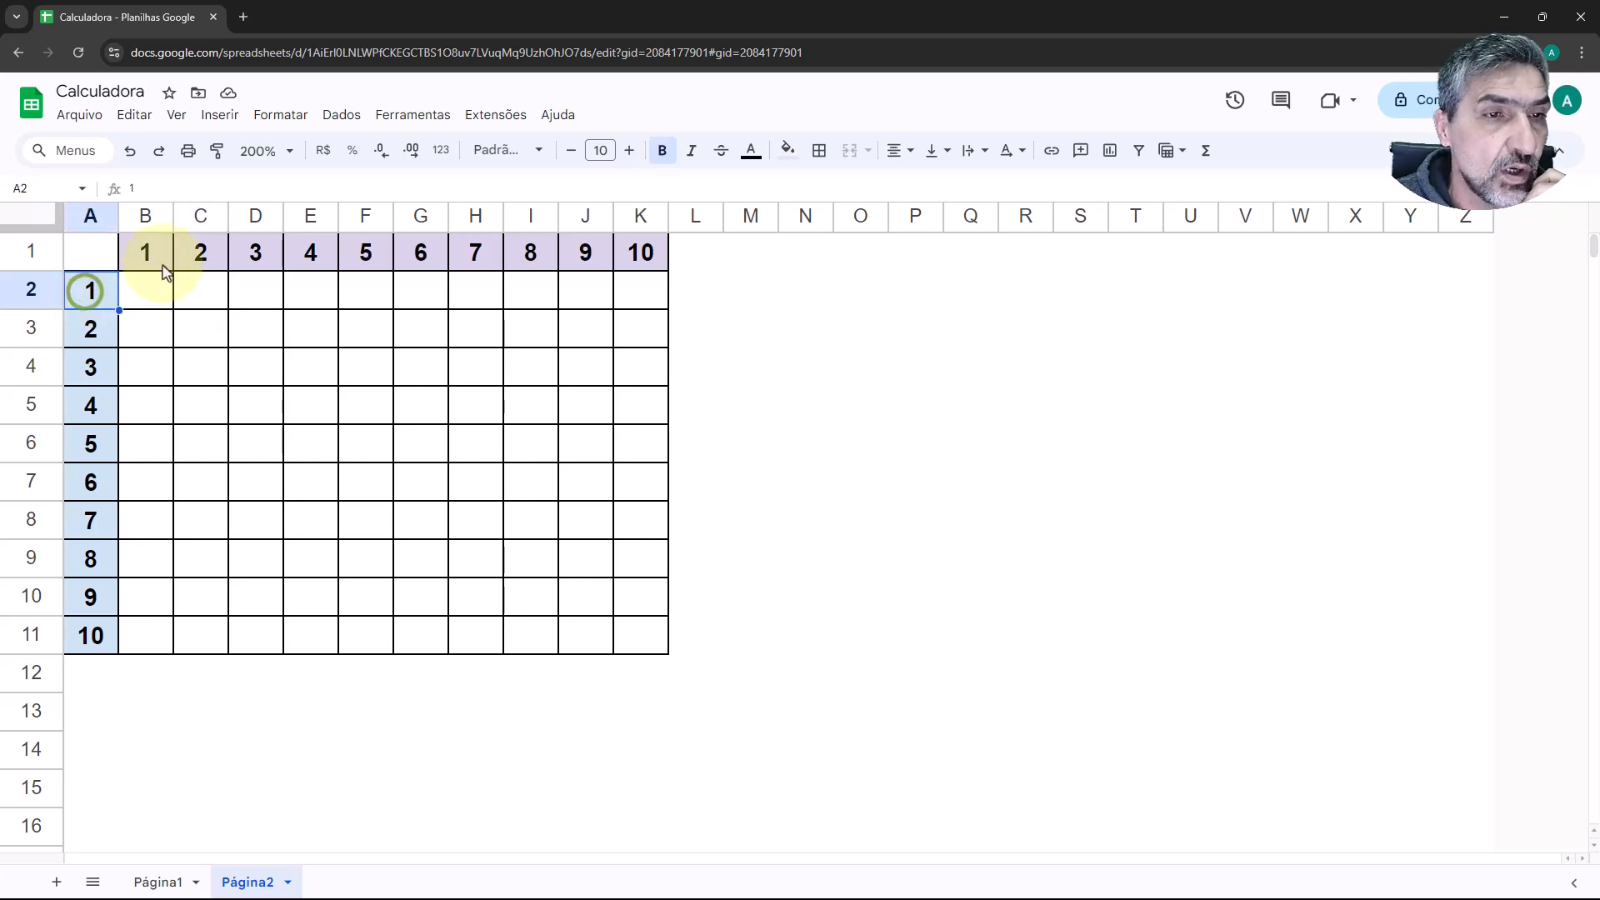
pyautogui.click(203, 255)
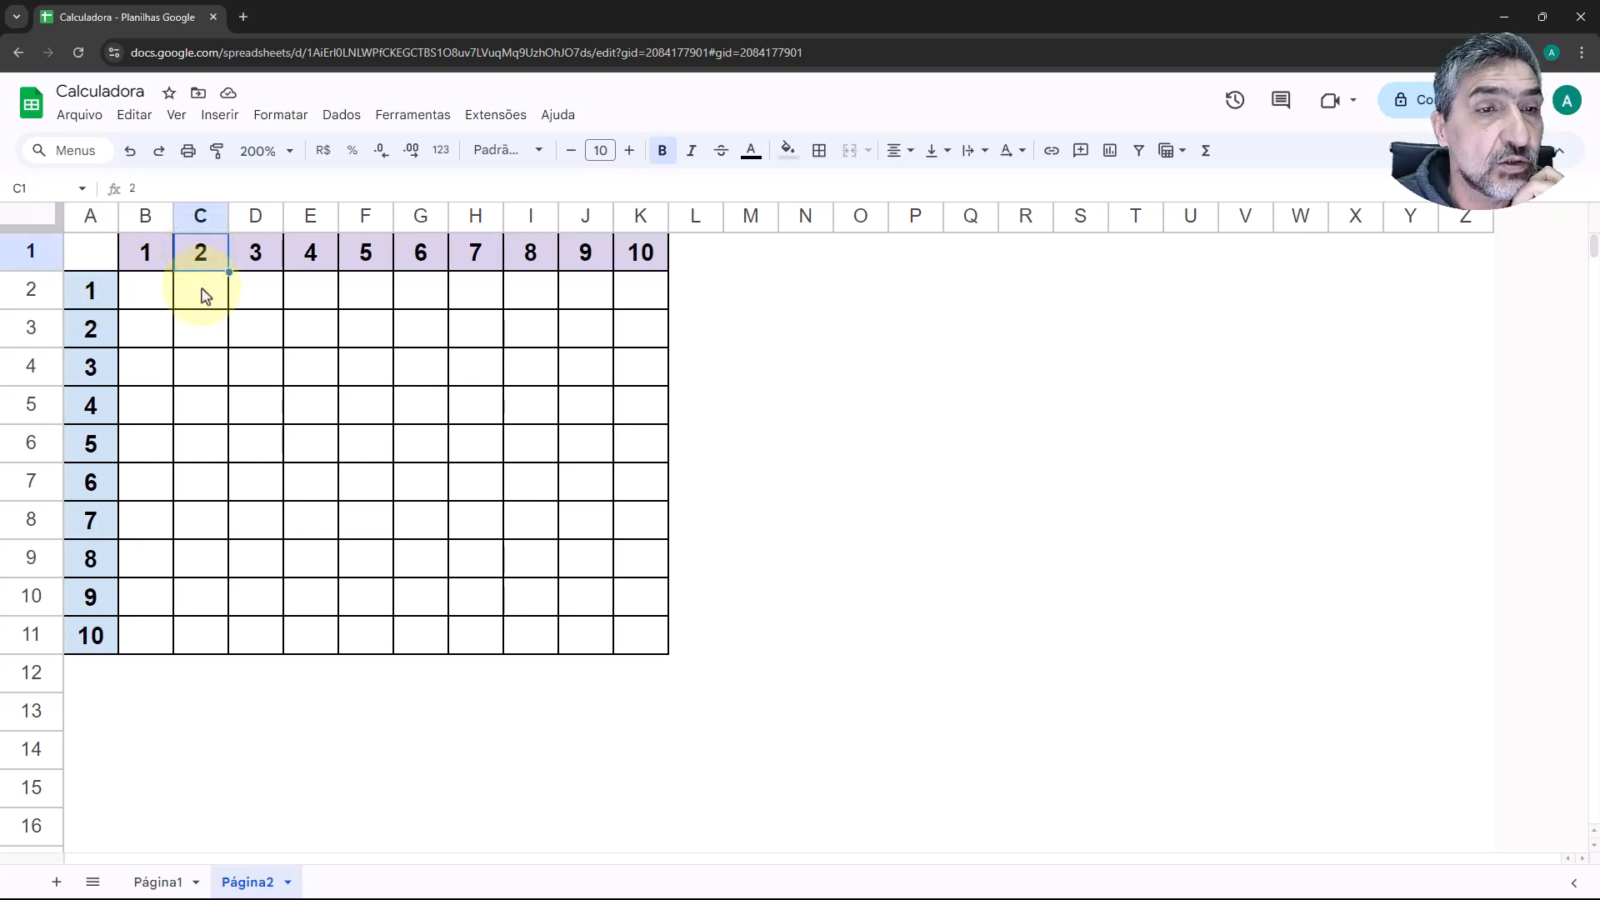
# Step: Examine which row and column header numbers meet at cells C2, D2 and K2 in the table's first row
pyautogui.click(203, 293)
pyautogui.click(255, 294)
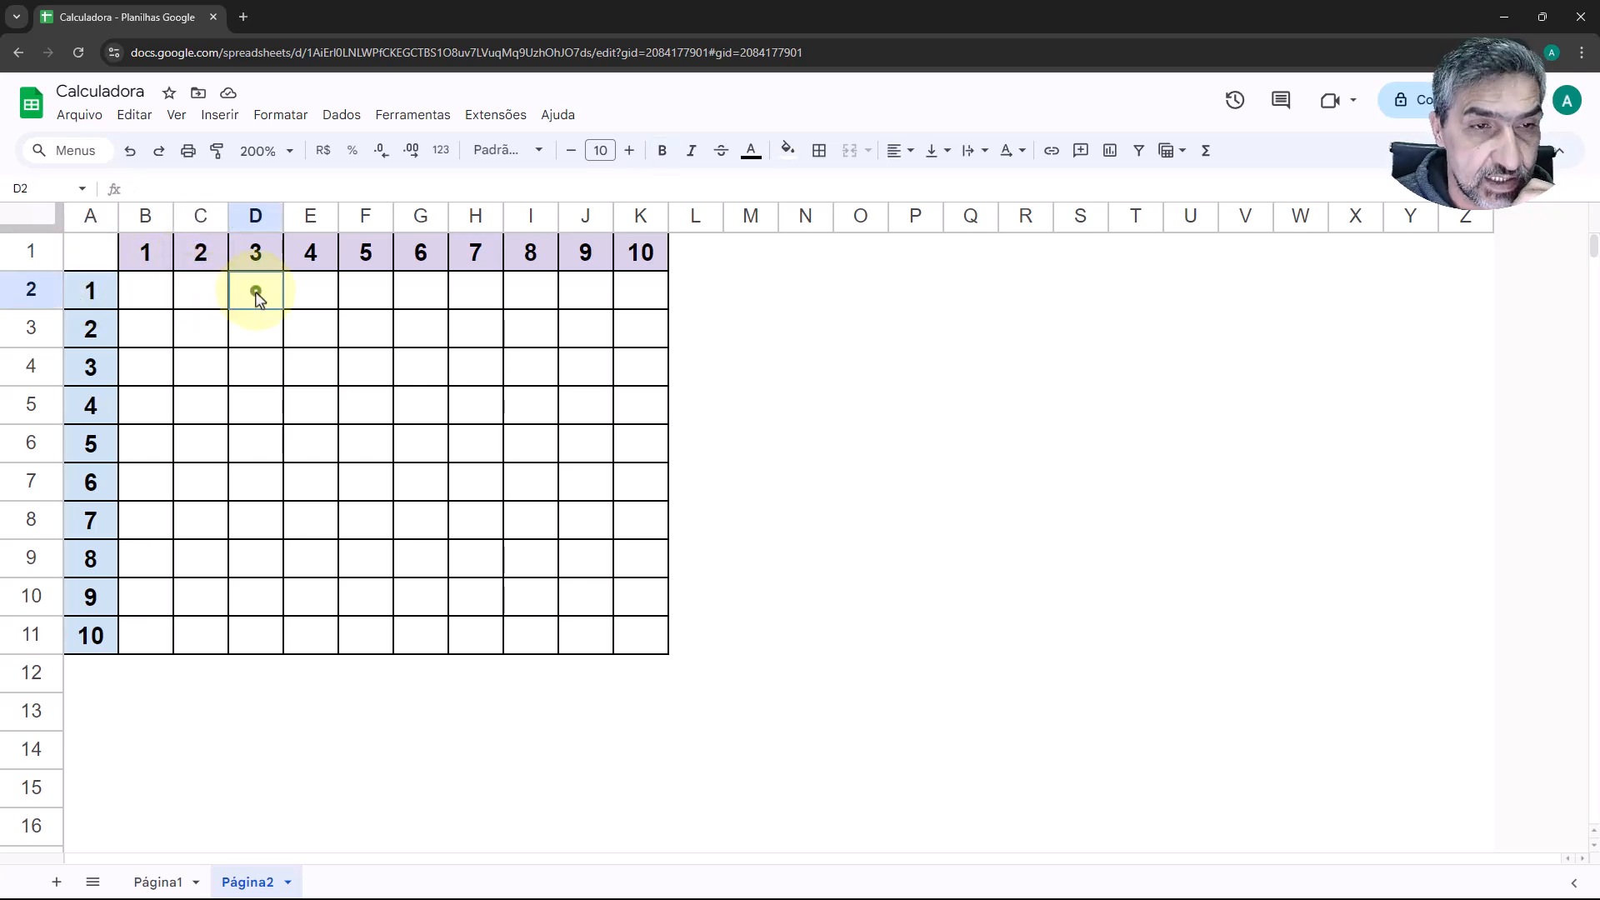
pyautogui.click(89, 295)
pyautogui.click(255, 260)
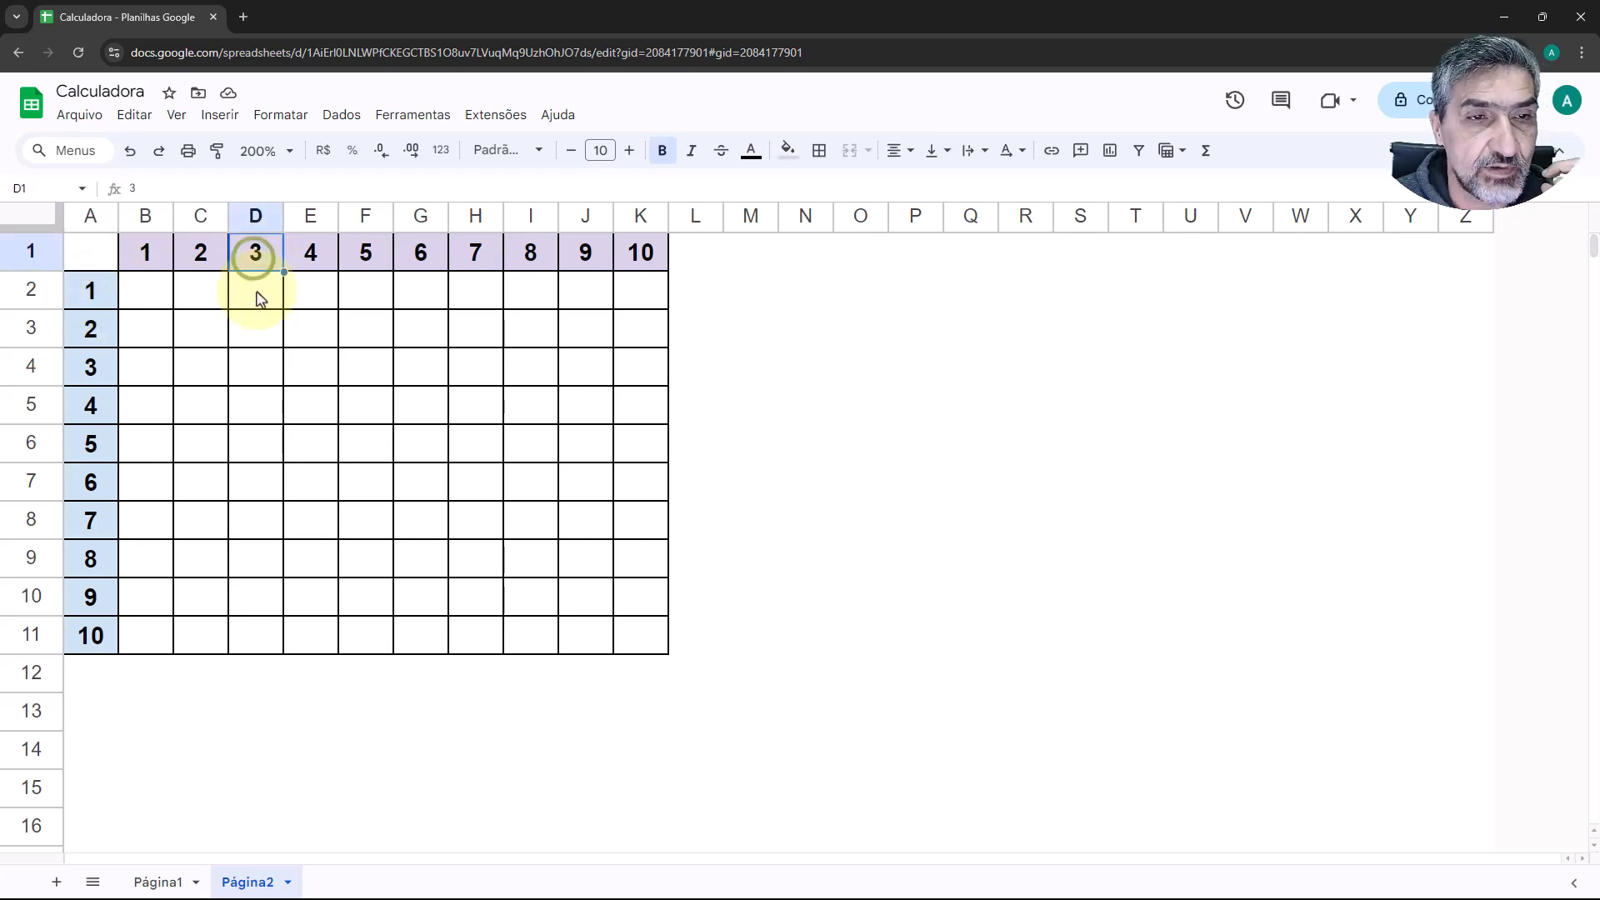
pyautogui.click(257, 293)
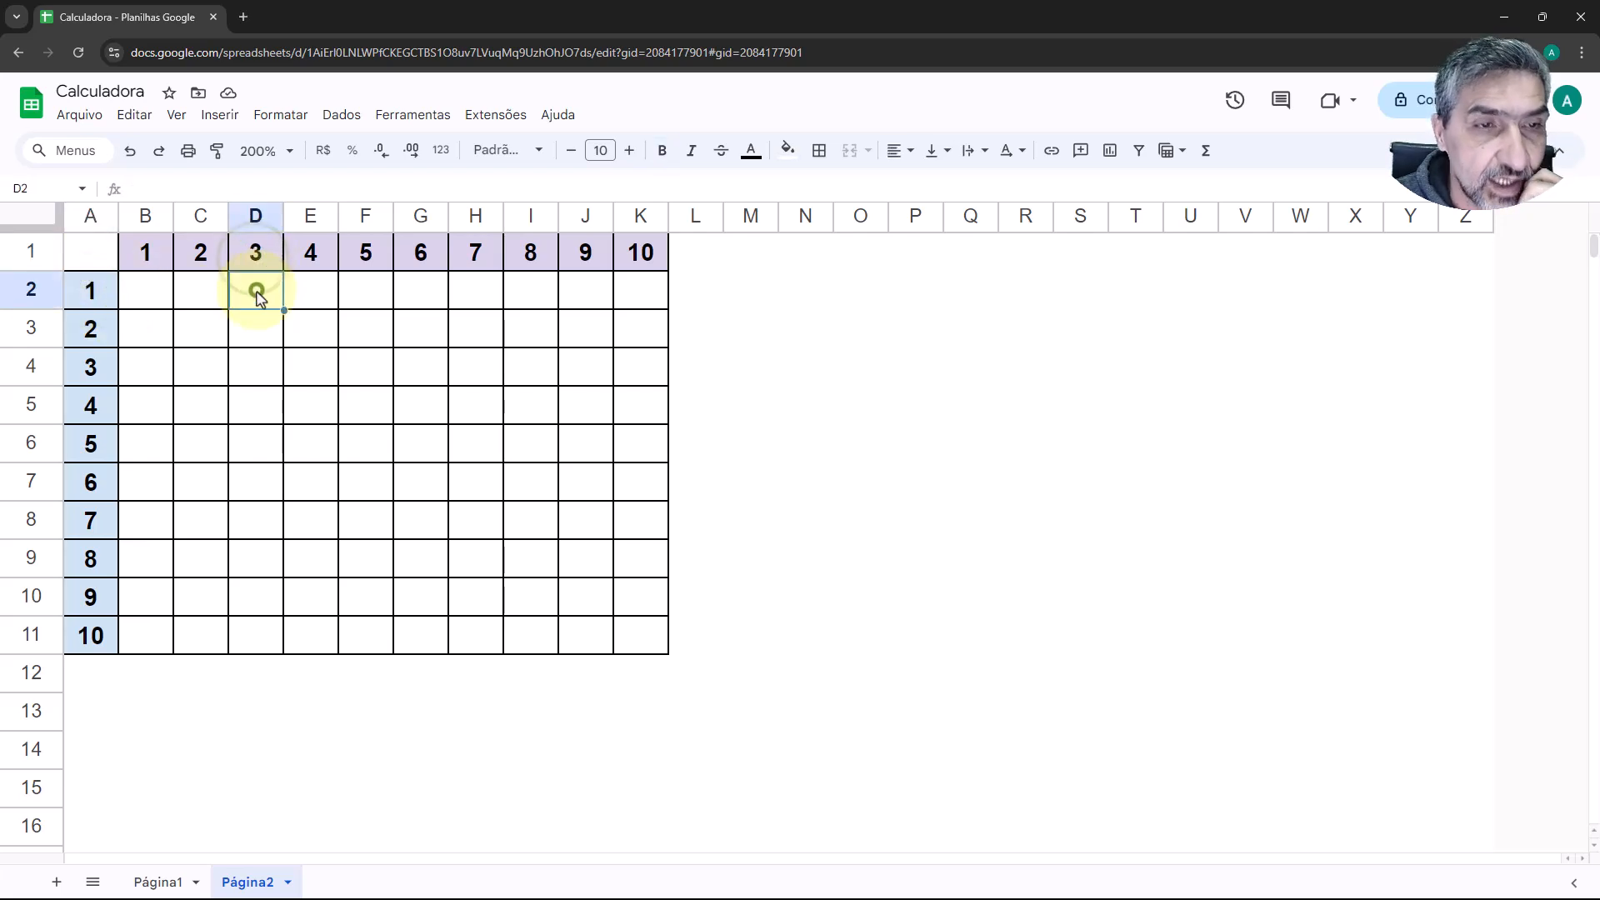
pyautogui.click(626, 302)
pyautogui.click(98, 289)
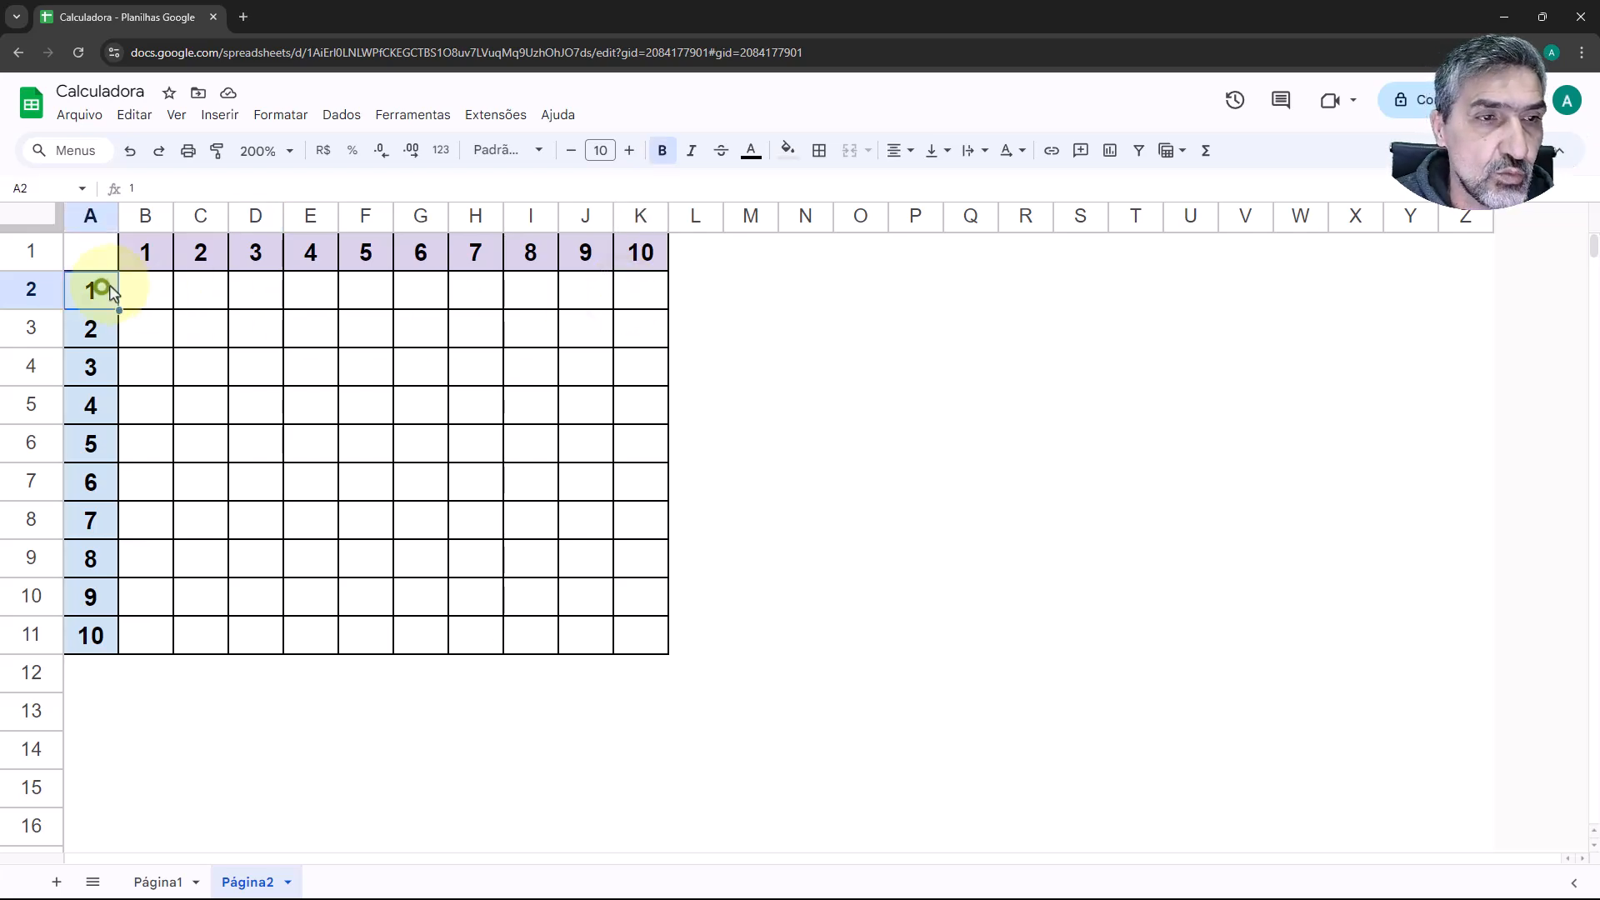
pyautogui.click(636, 252)
pyautogui.click(628, 288)
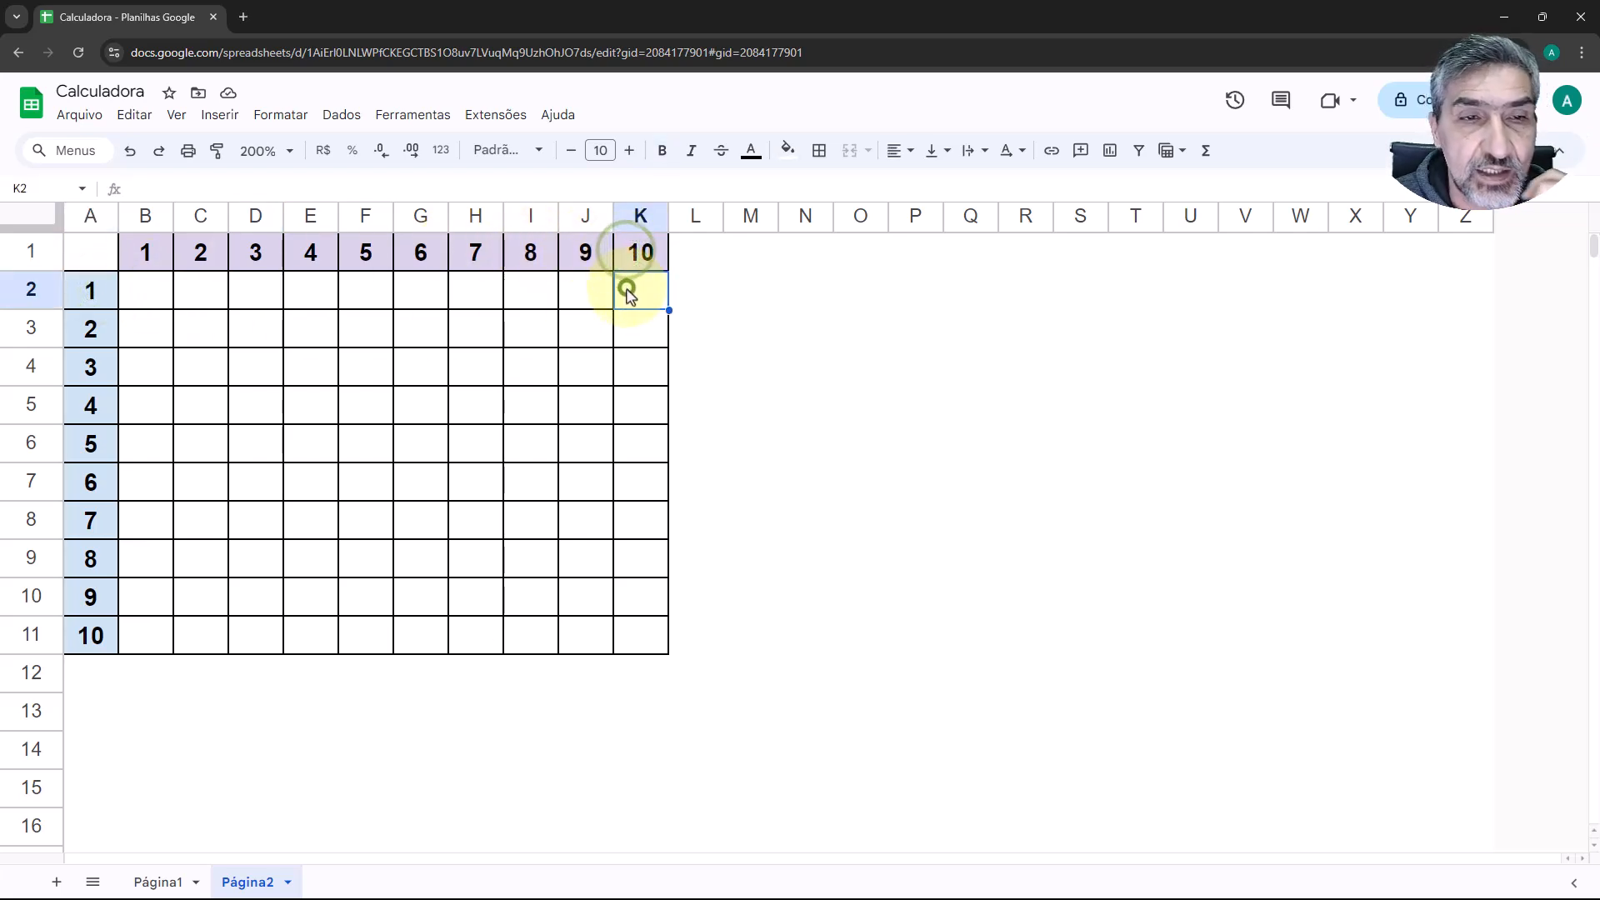
# Step: Examine which row and column header numbers meet at cells B3, K3 and K11
pyautogui.click(145, 336)
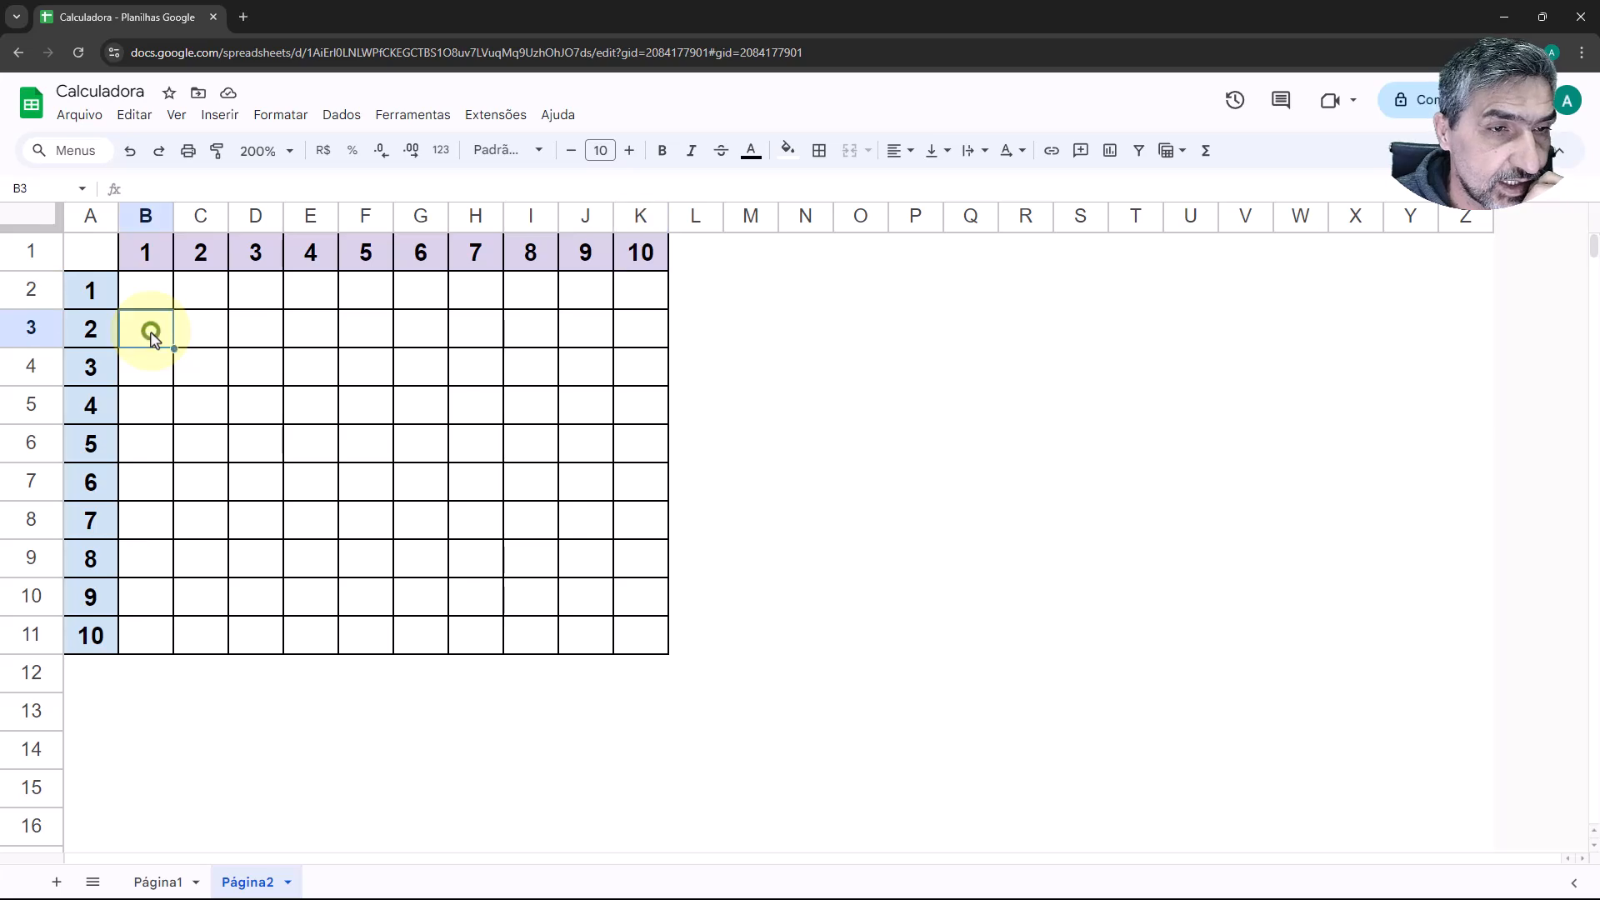
pyautogui.click(93, 329)
pyautogui.click(139, 263)
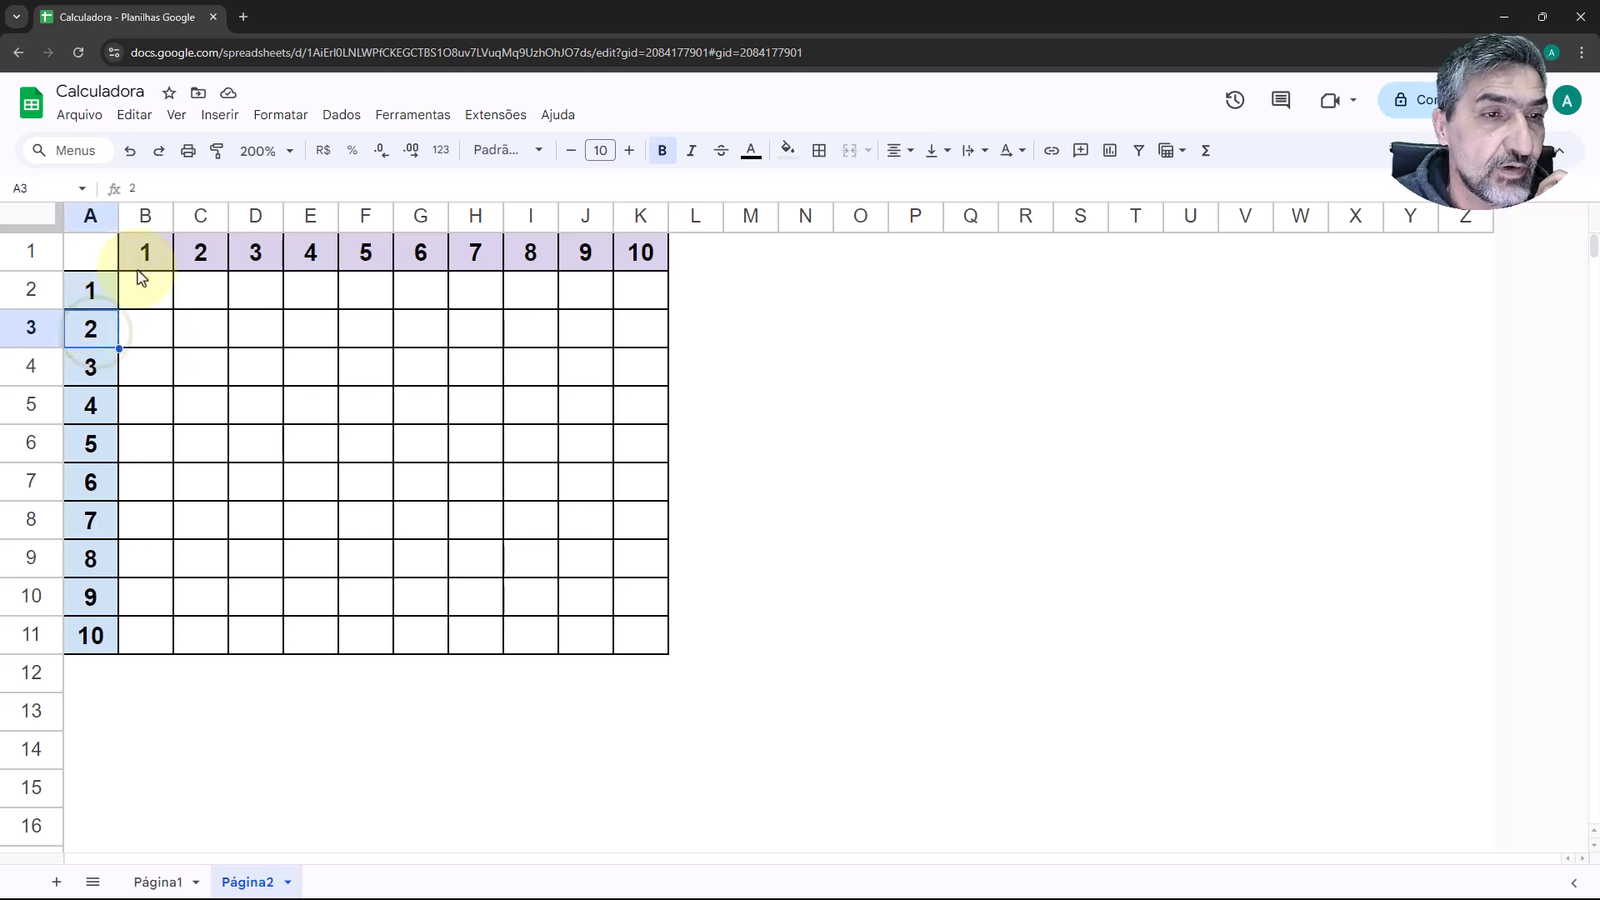
pyautogui.click(144, 329)
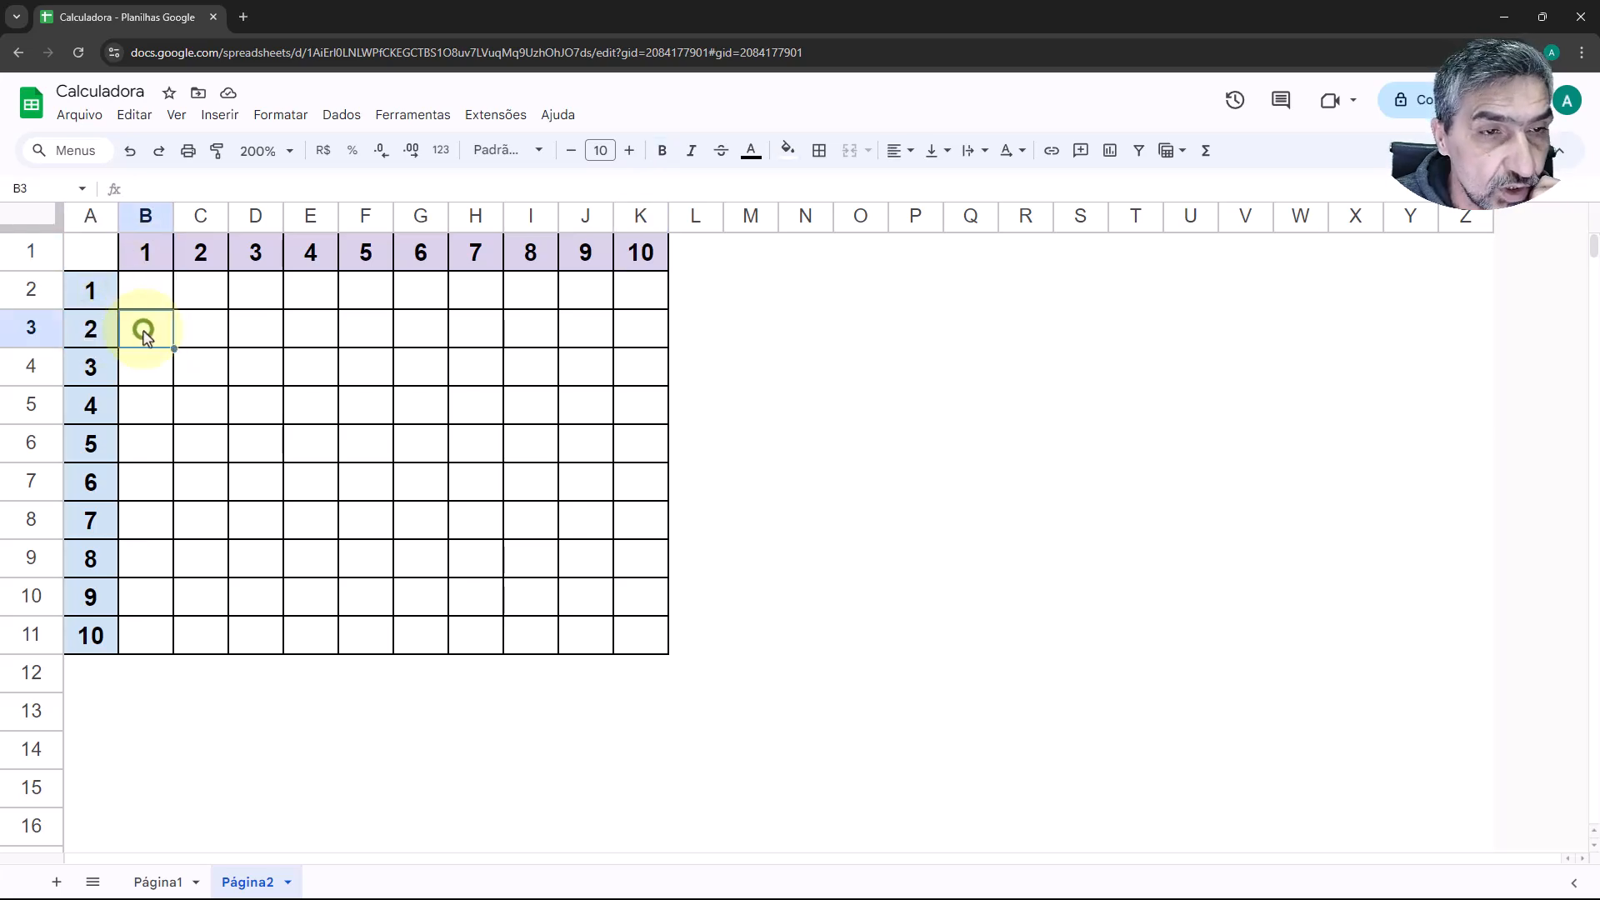
pyautogui.click(632, 328)
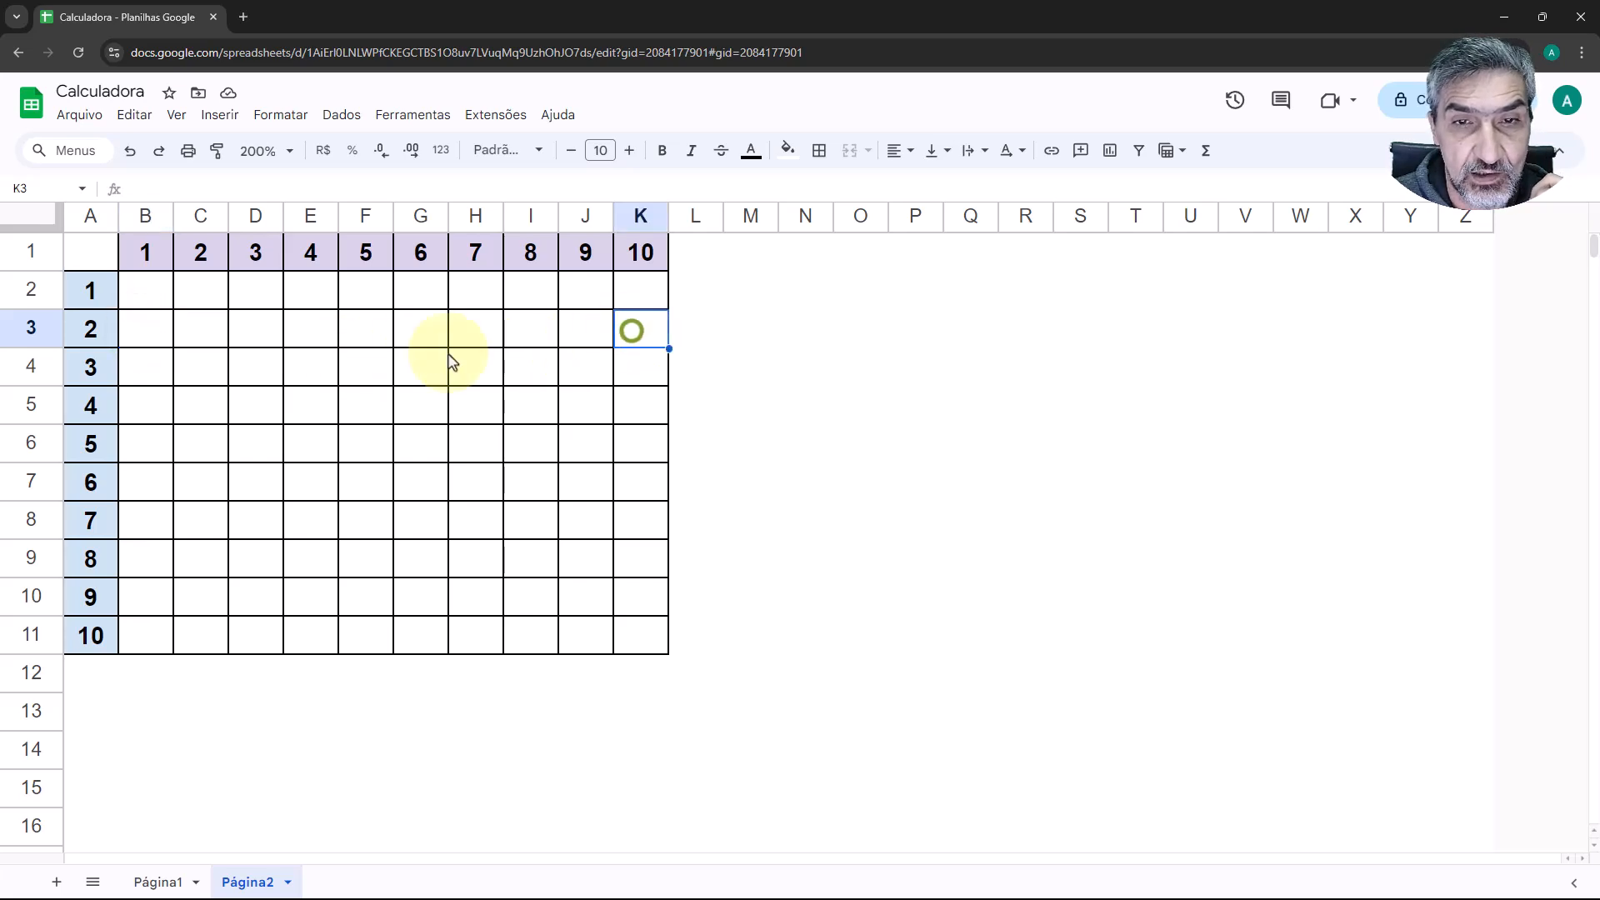
pyautogui.click(88, 331)
pyautogui.click(638, 250)
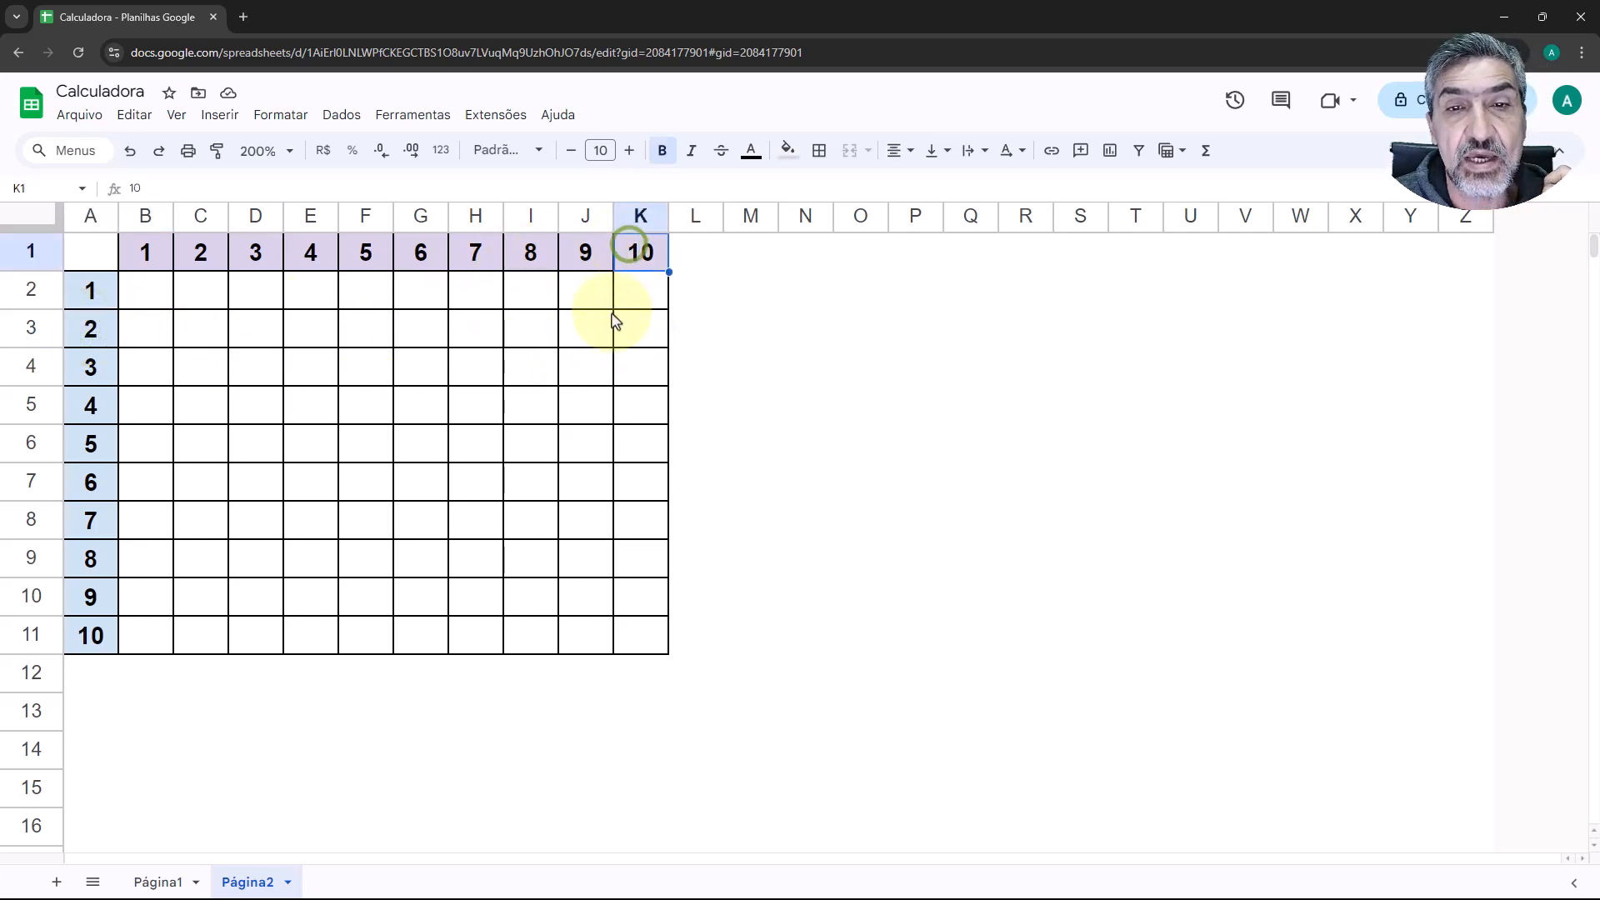
pyautogui.click(631, 333)
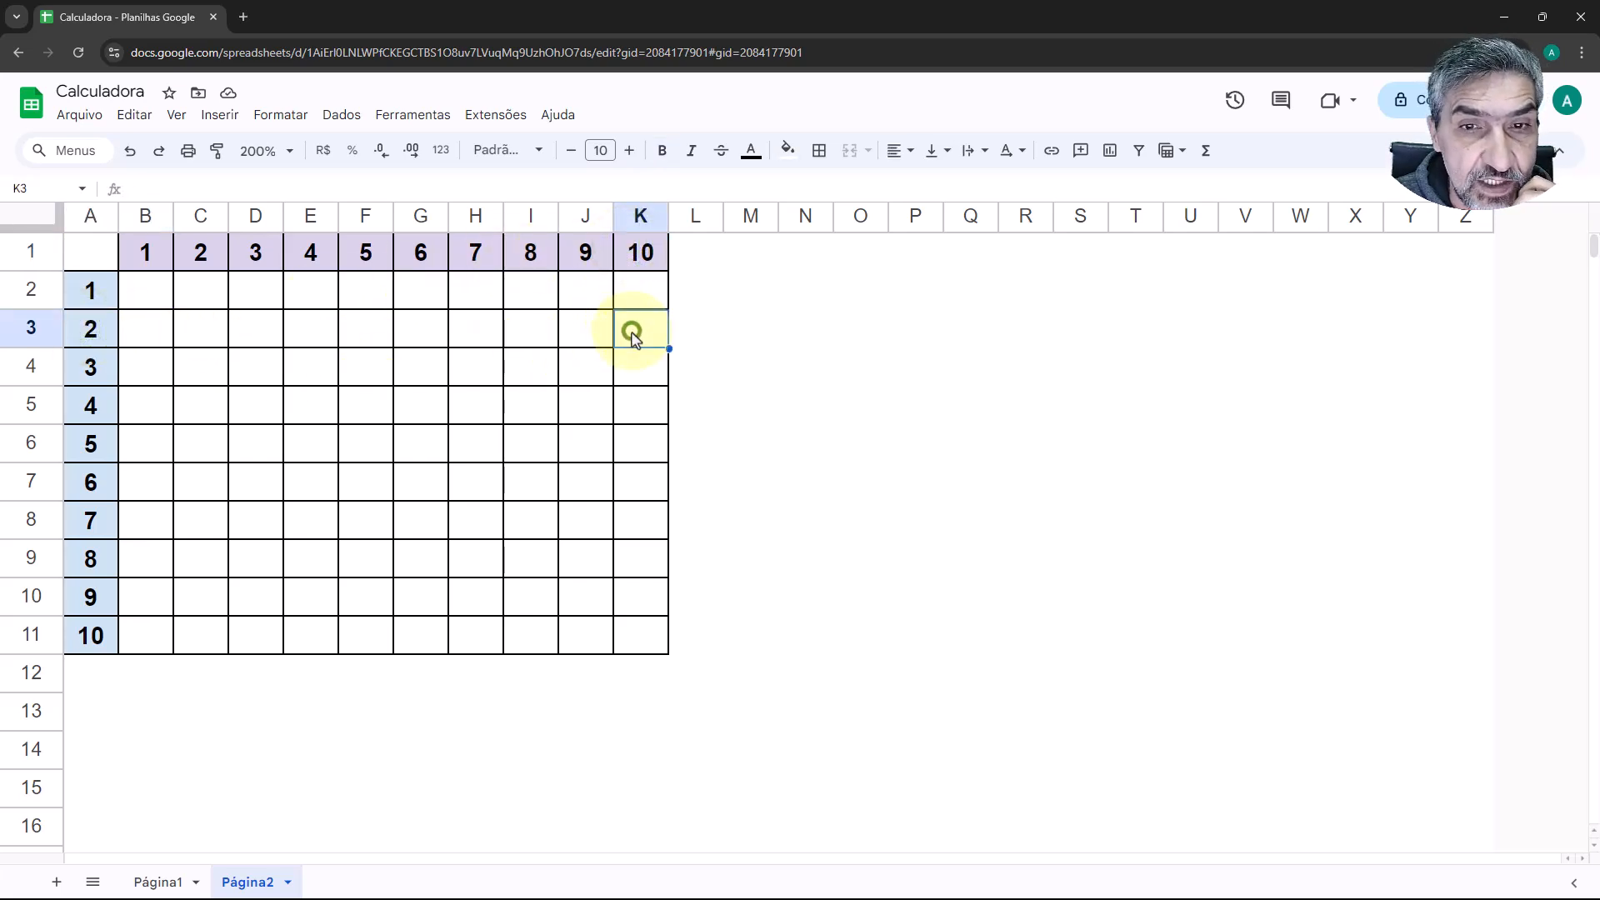
pyautogui.click(629, 641)
pyautogui.click(100, 639)
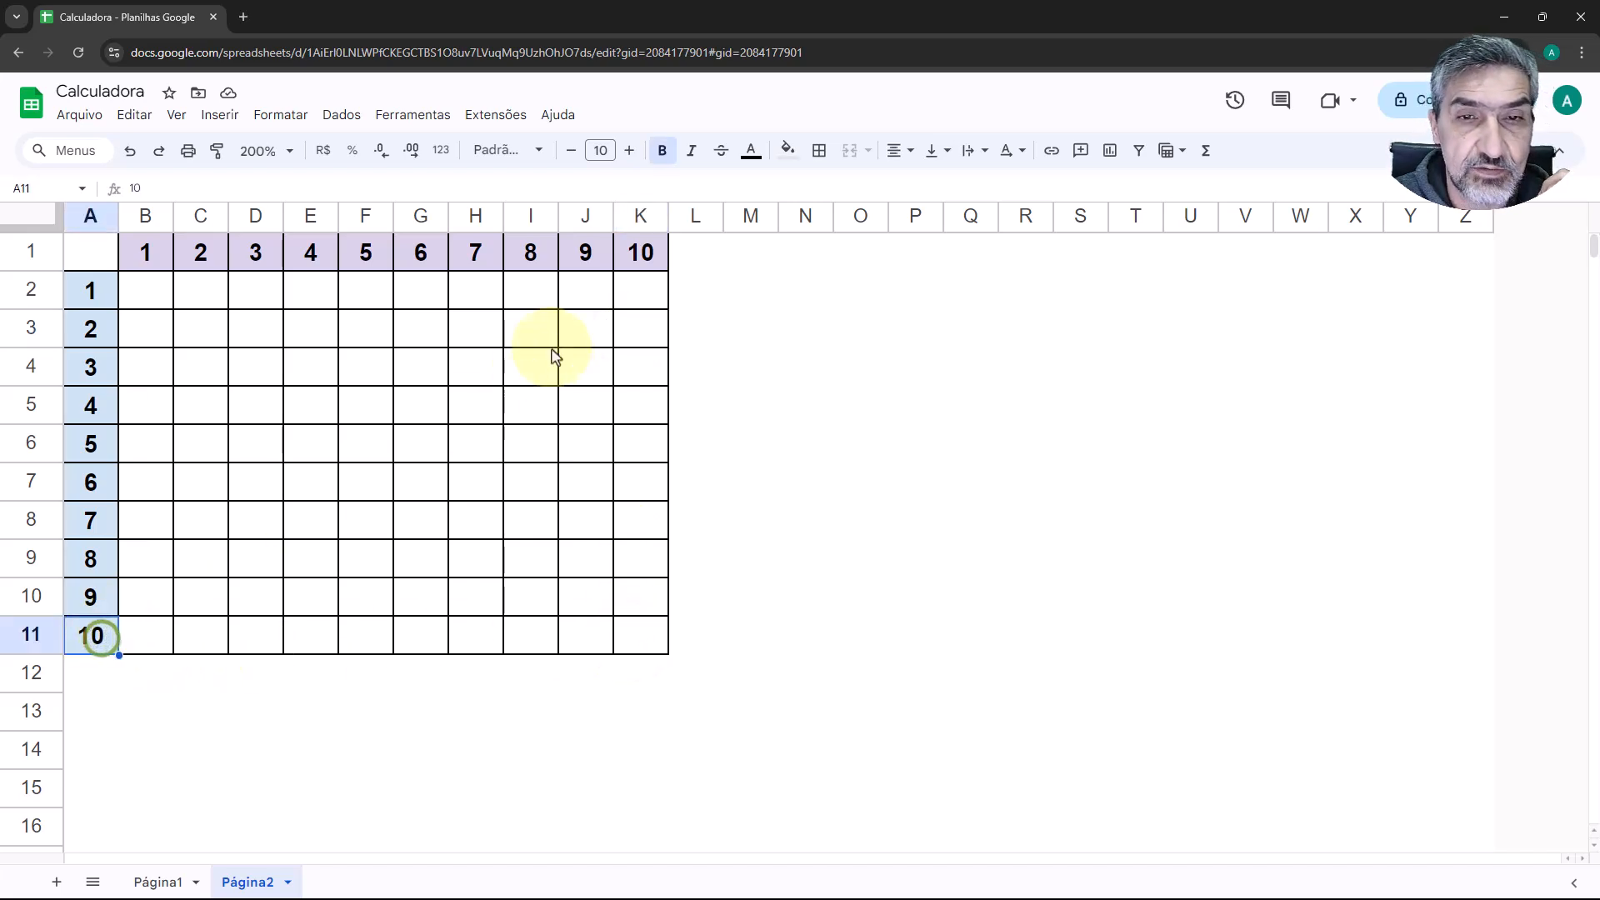
pyautogui.click(639, 252)
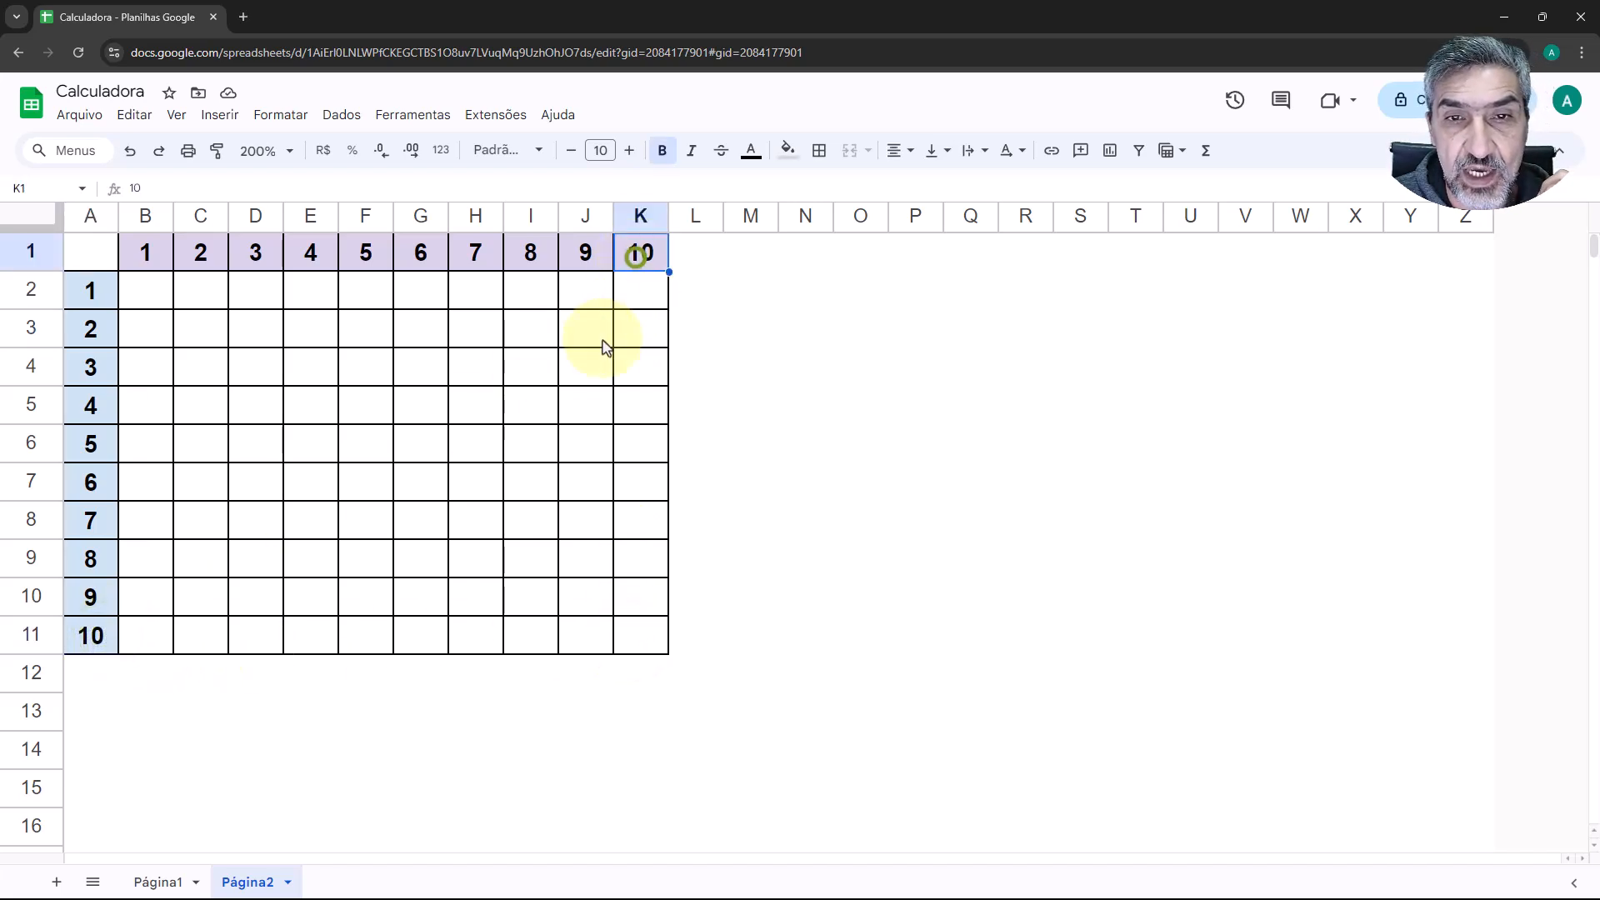
pyautogui.click(621, 632)
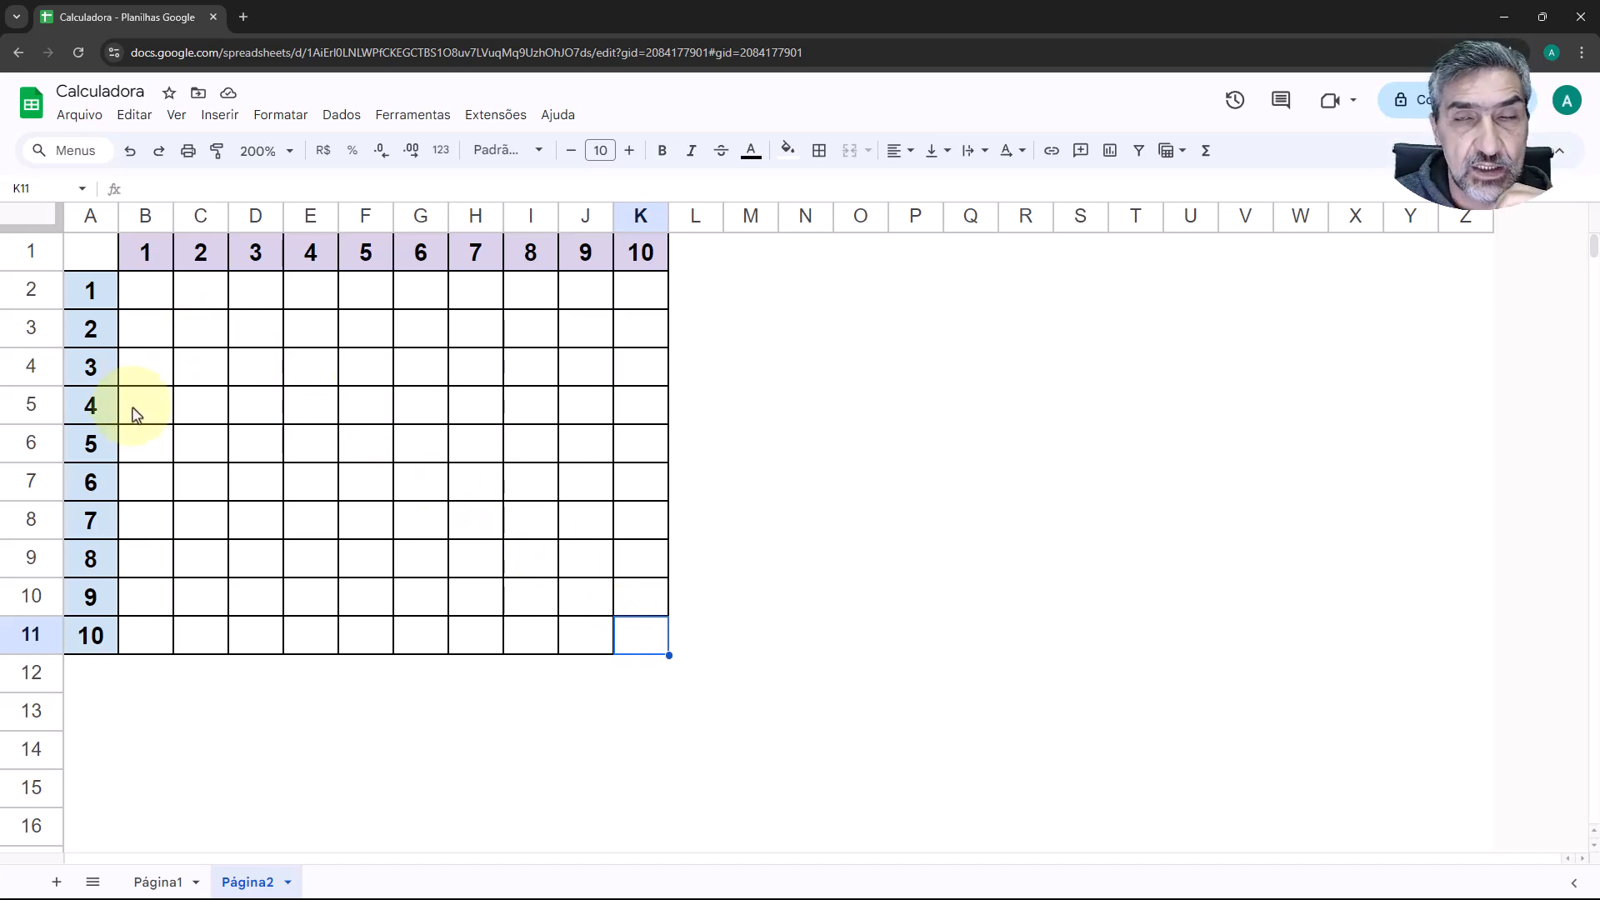
# Step: Enter the formula =A2*B1 in cell B2, using relative references to the row and column headers
pyautogui.click(133, 293)
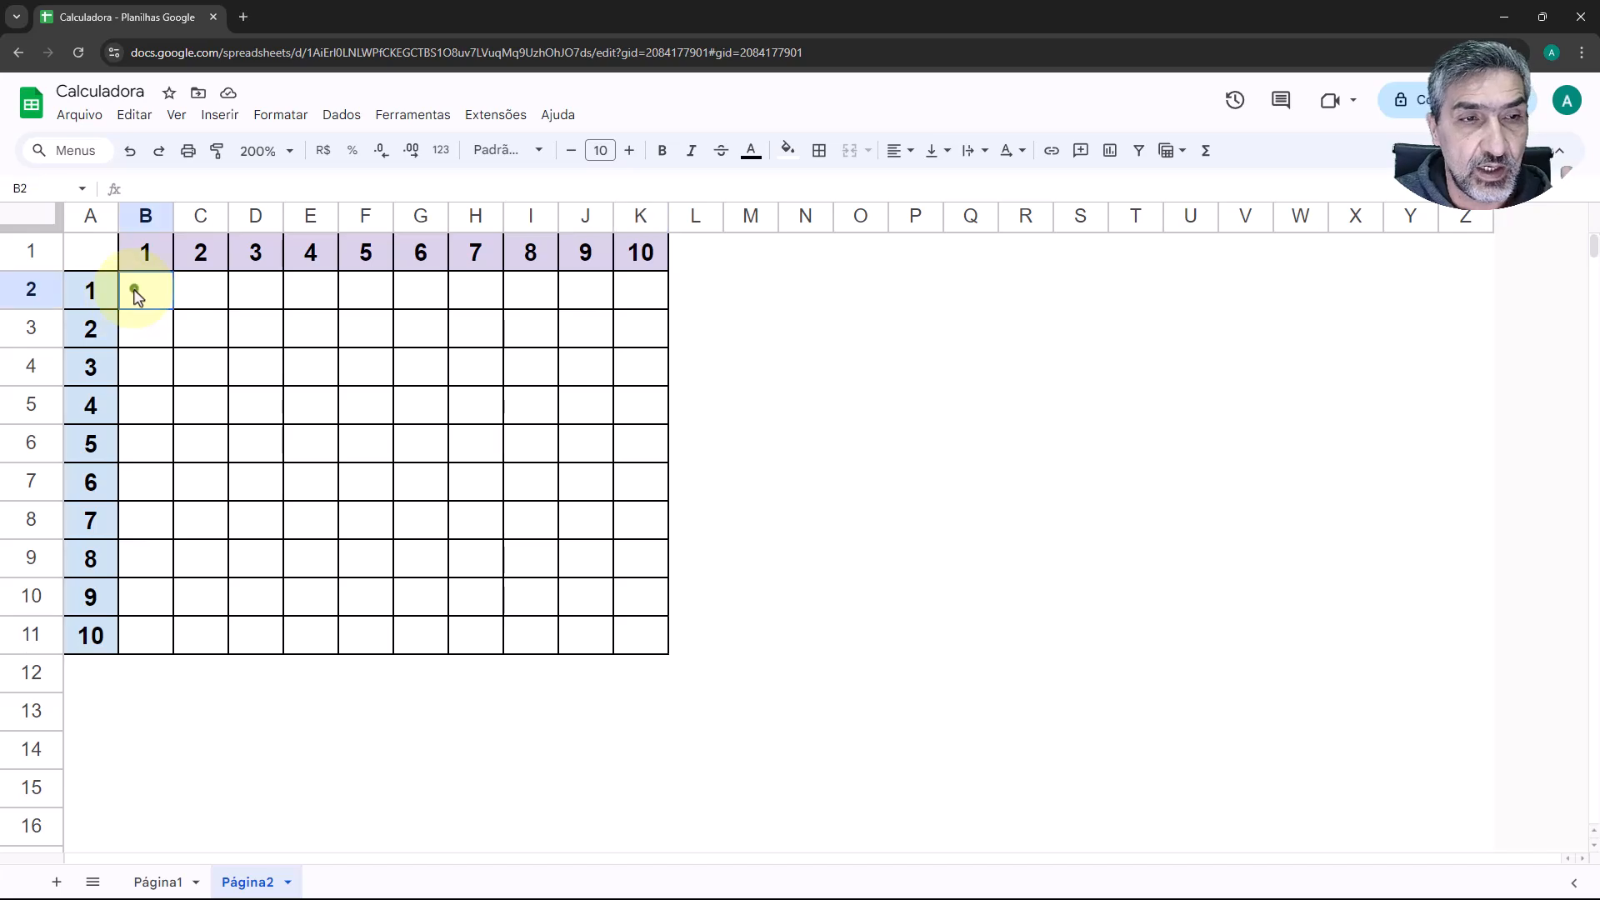
pyautogui.write('=A2+1')
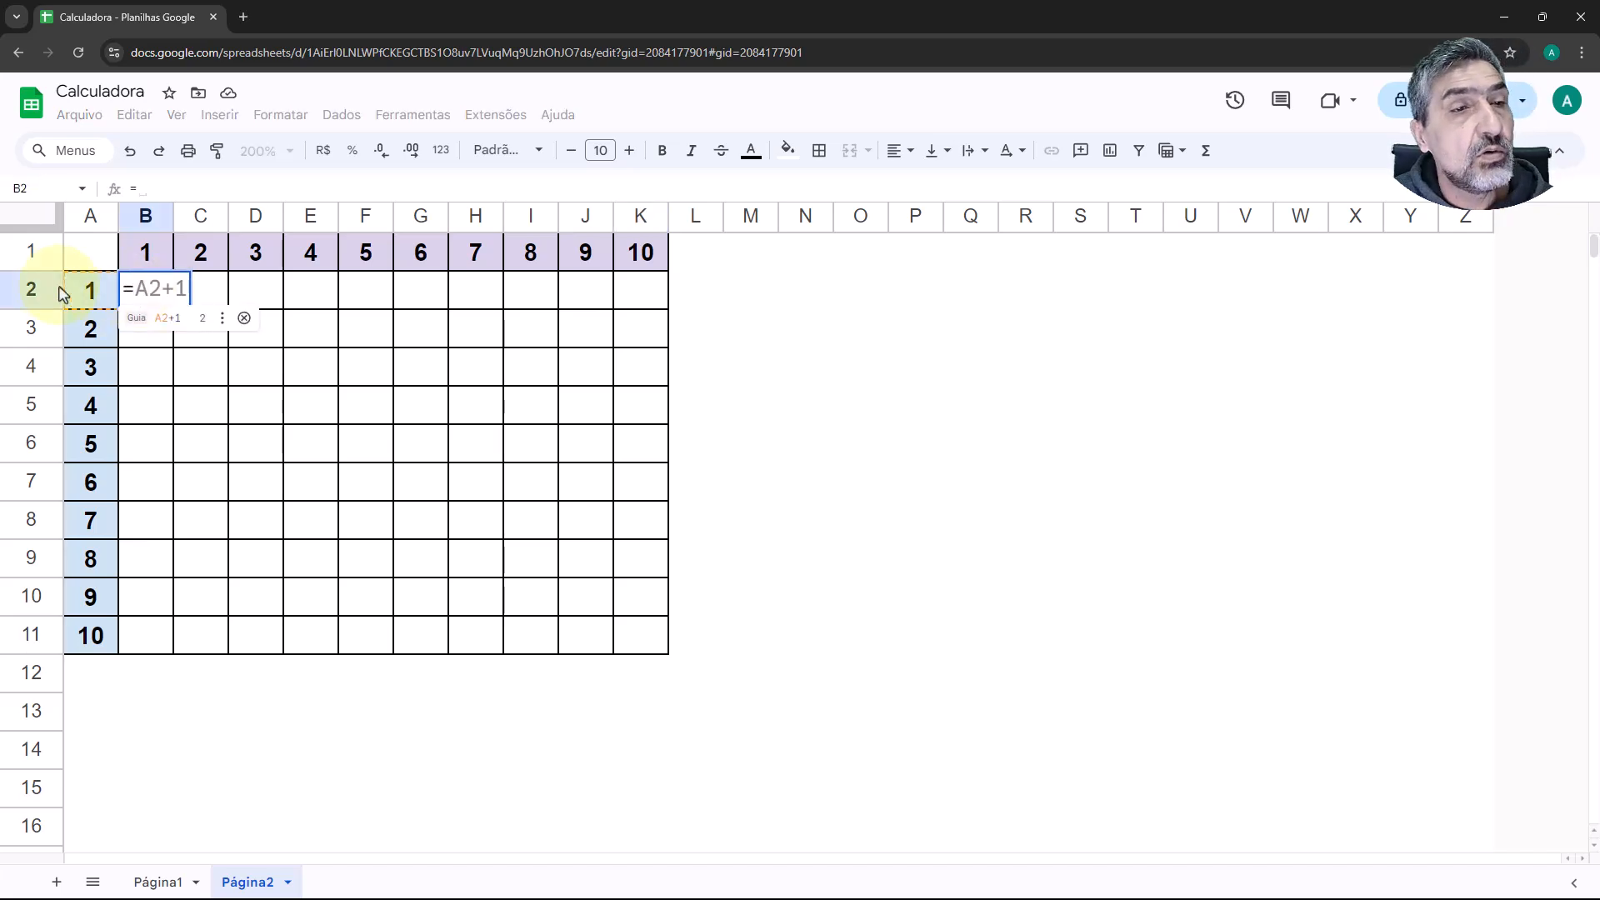
pyautogui.press('BackSpace')
pyautogui.press('BackSpace')
pyautogui.write('*')
pyautogui.click(140, 256)
pyautogui.press('Return')
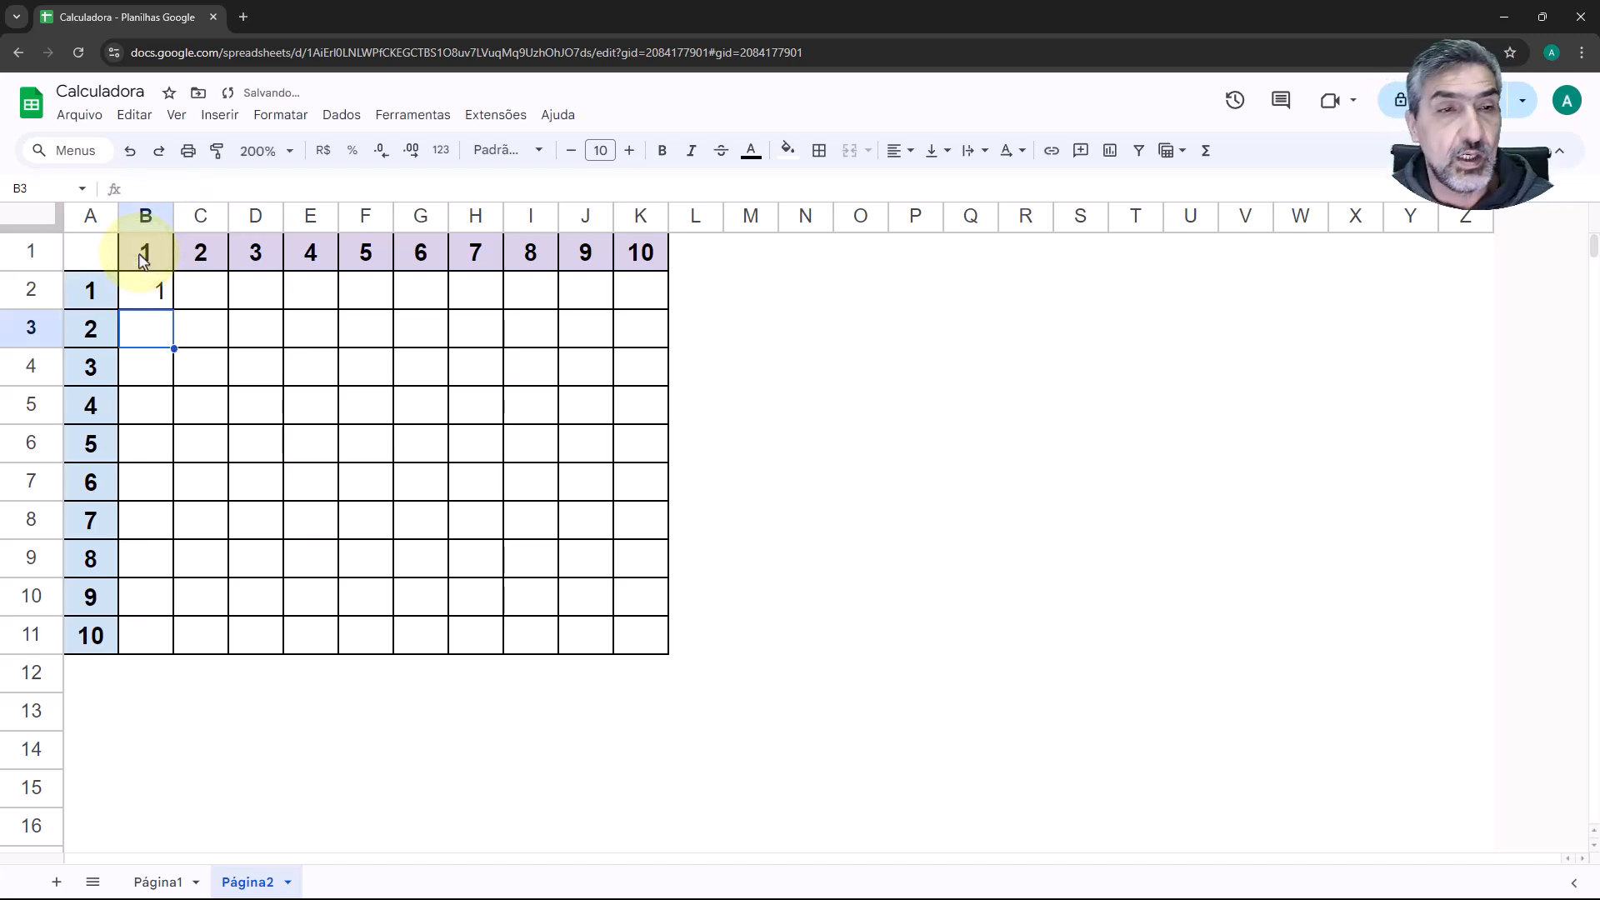
# Step: Enter the formula =A2*C1 in cell C2
pyautogui.click(196, 291)
pyautogui.write('=')
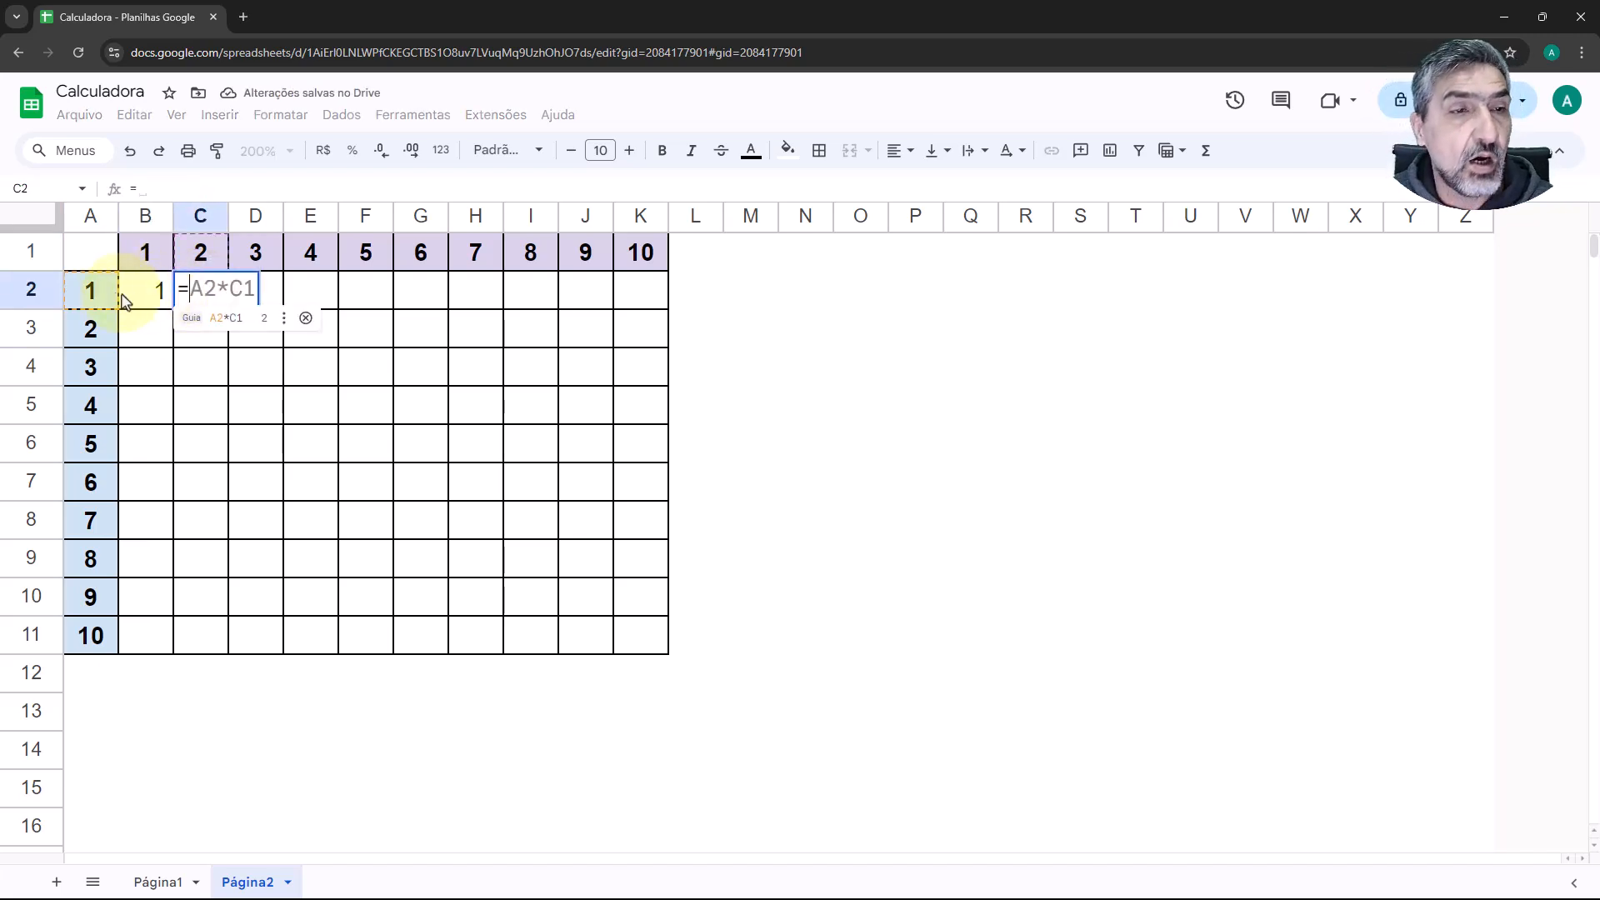
pyautogui.click(92, 291)
pyautogui.write('*')
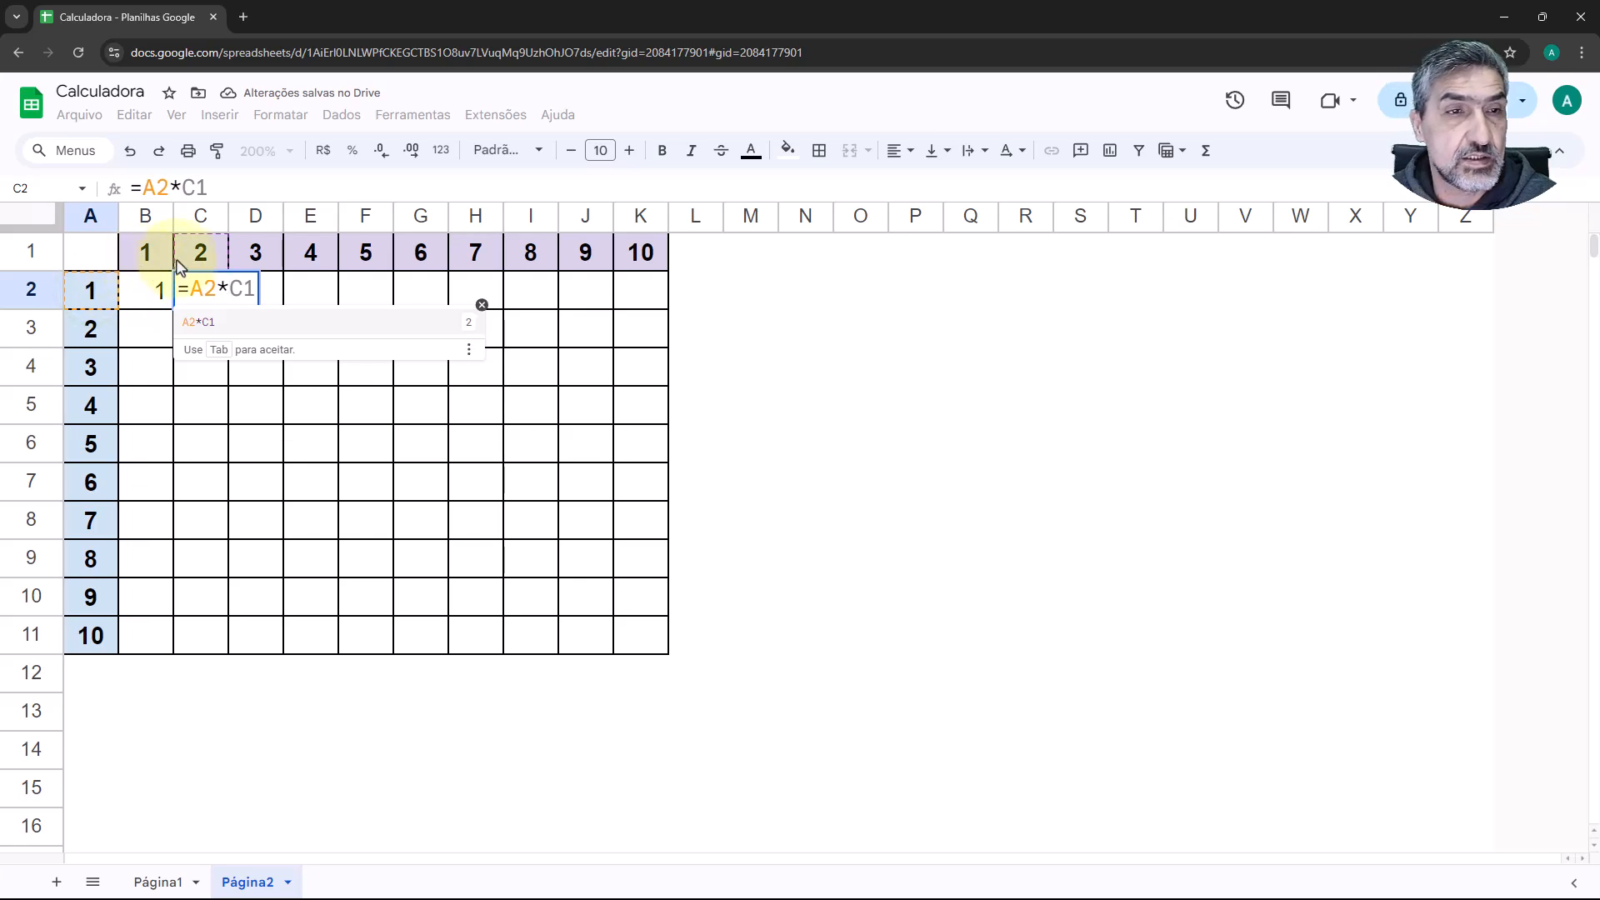
pyautogui.click(192, 256)
pyautogui.press('Return')
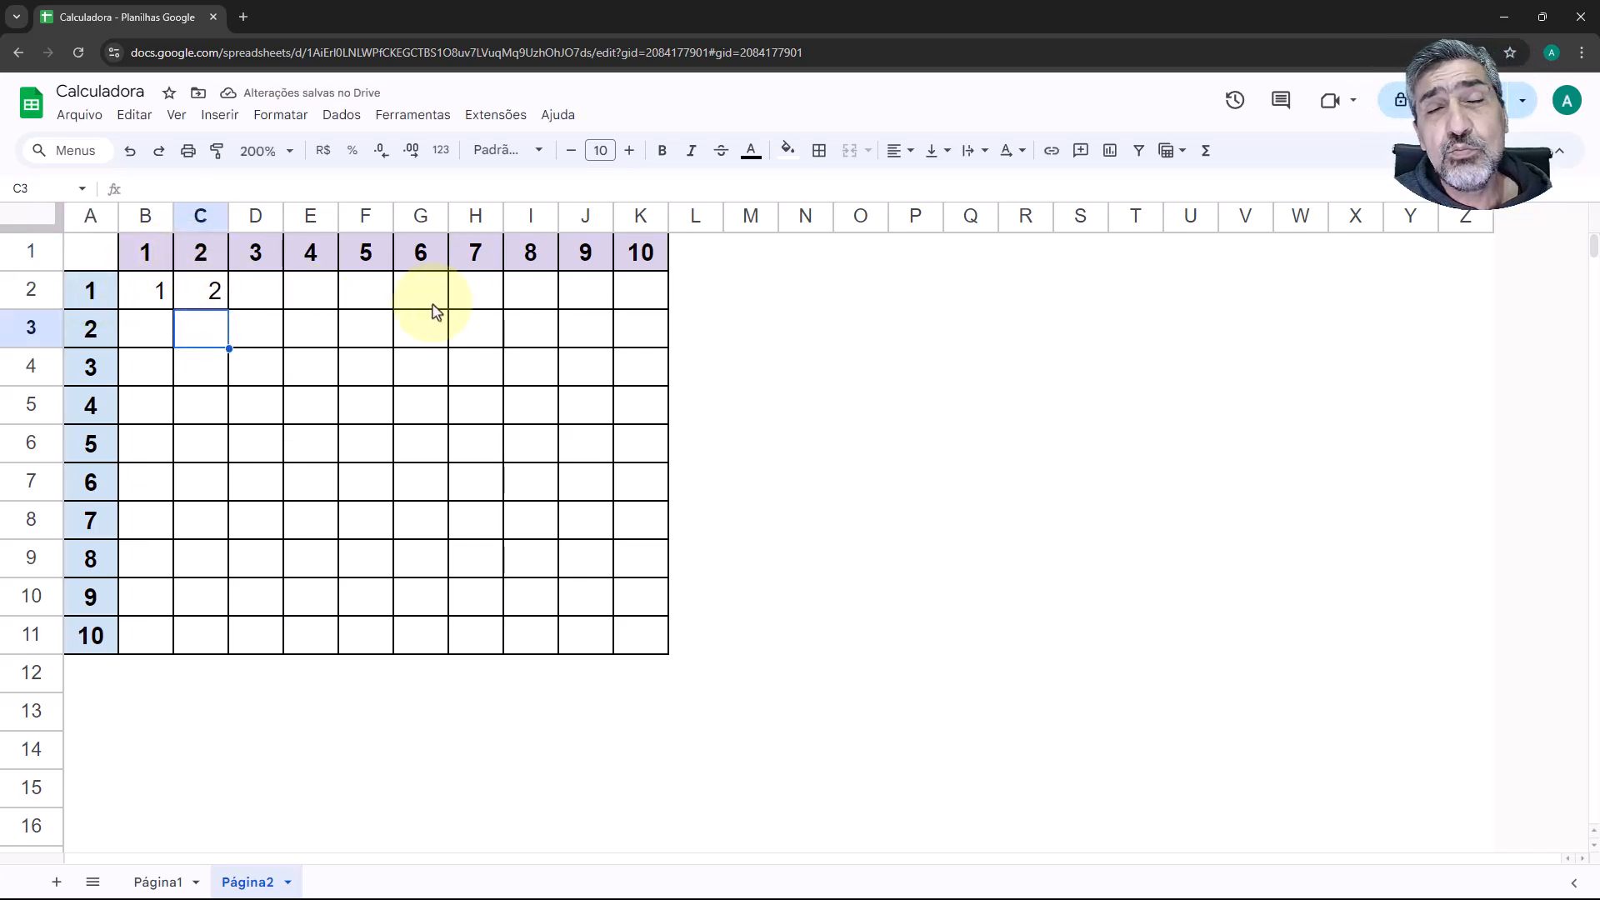
# Step: Clear the trial formulas from cells C2 and B2
pyautogui.click(206, 293)
pyautogui.press('Delete')
pyautogui.click(152, 287)
pyautogui.press('Delete')
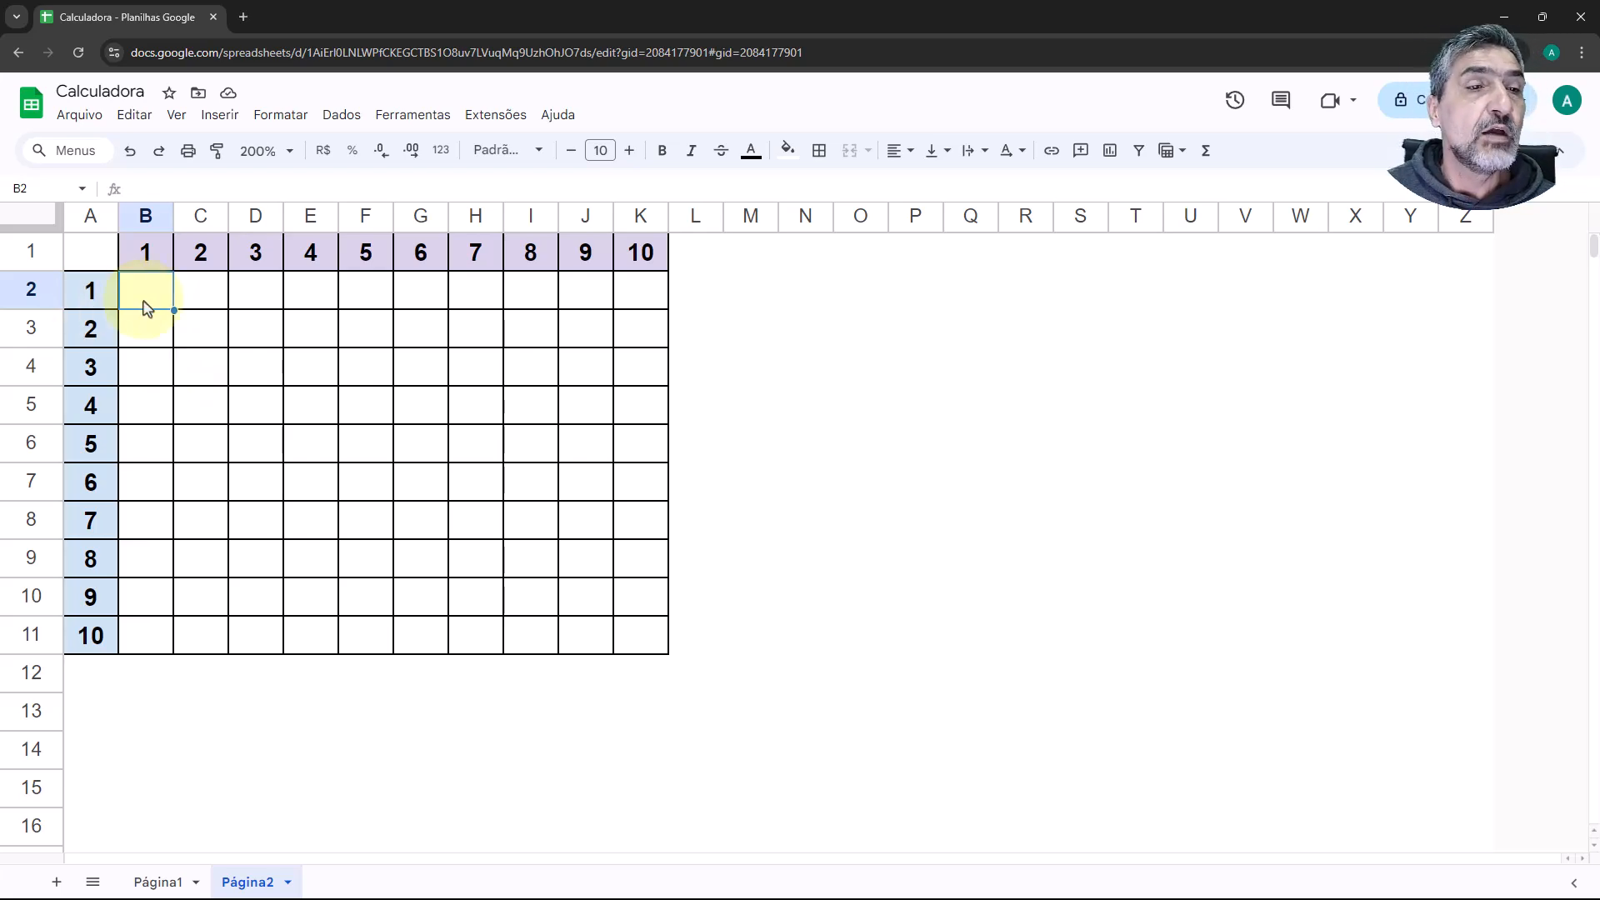
# Step: Begin a formula in B2 with the mixed reference $A2, locking only the column
pyautogui.write('=')
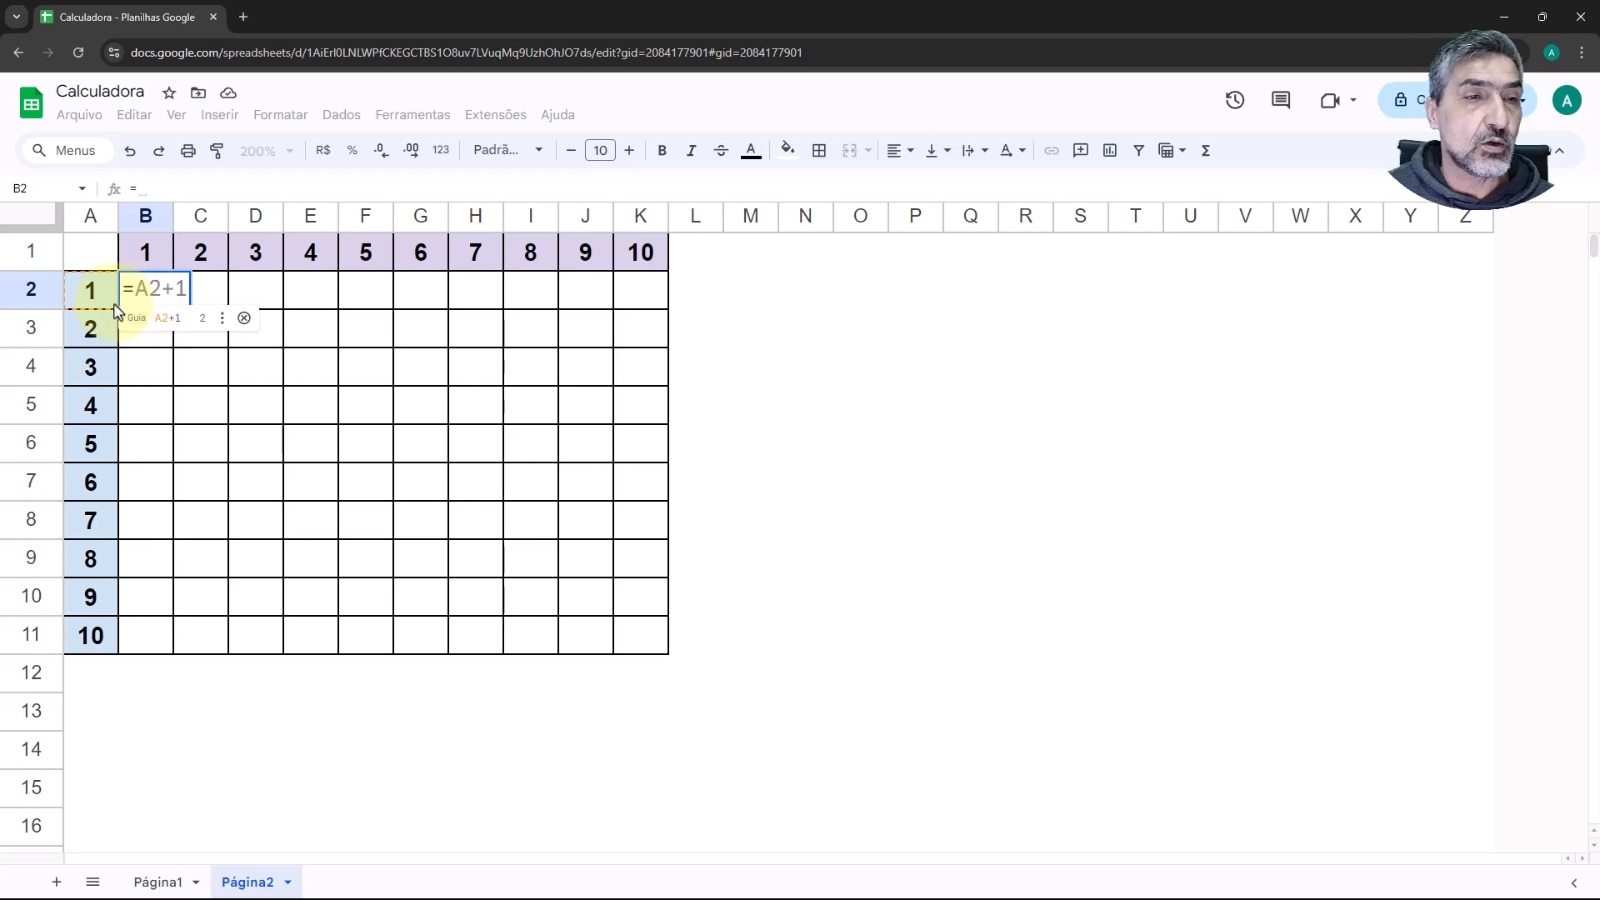
pyautogui.click(96, 298)
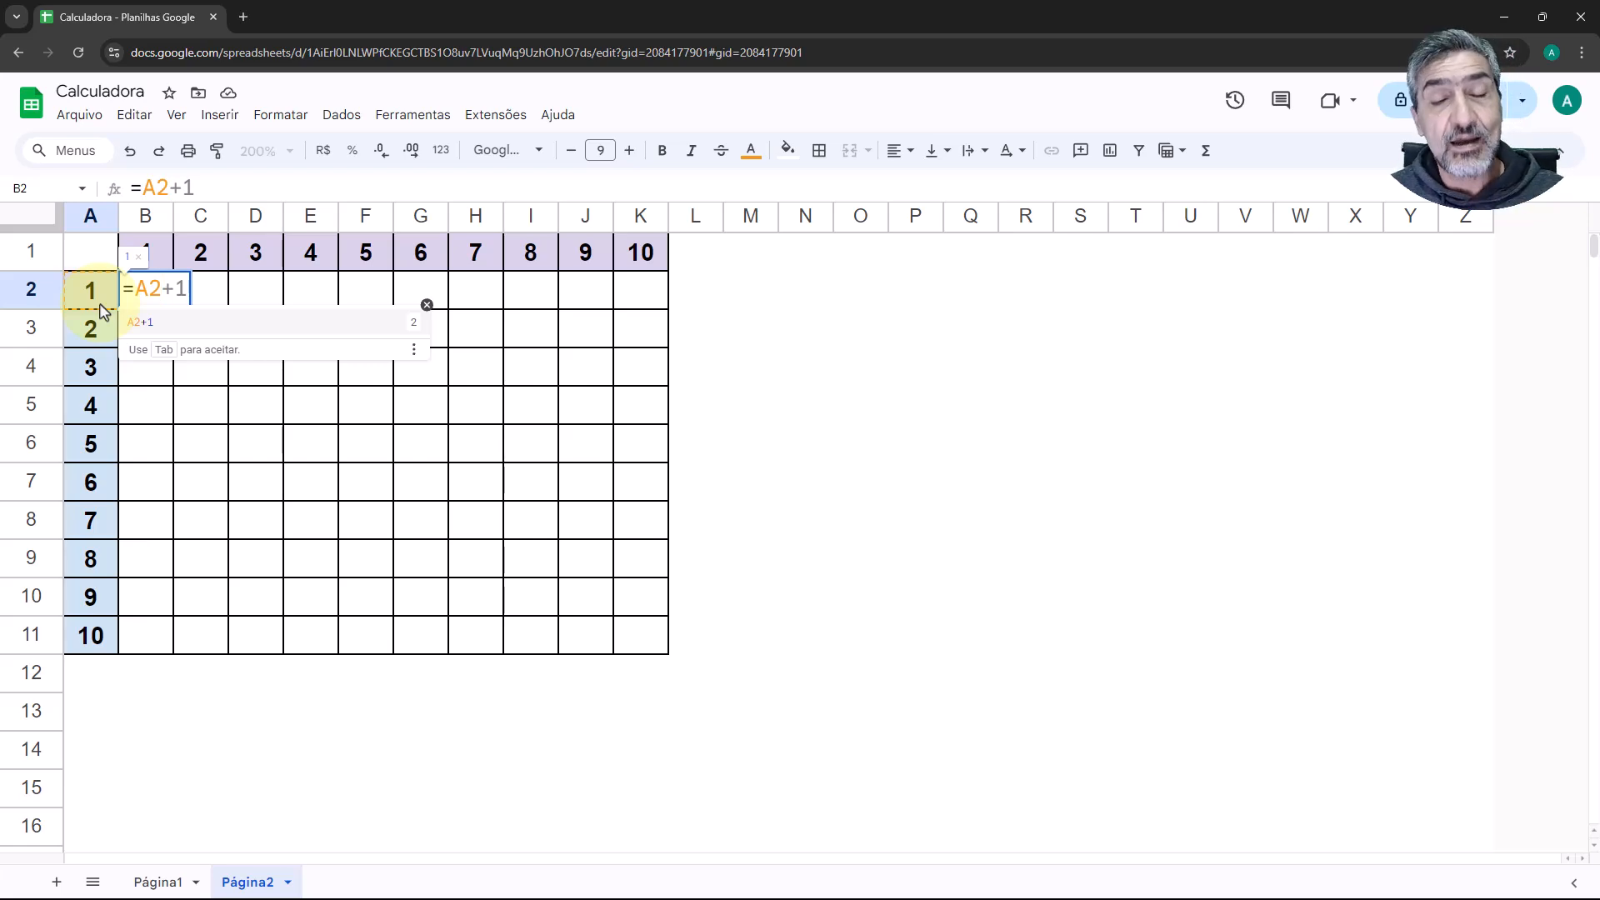
pyautogui.press('F4')
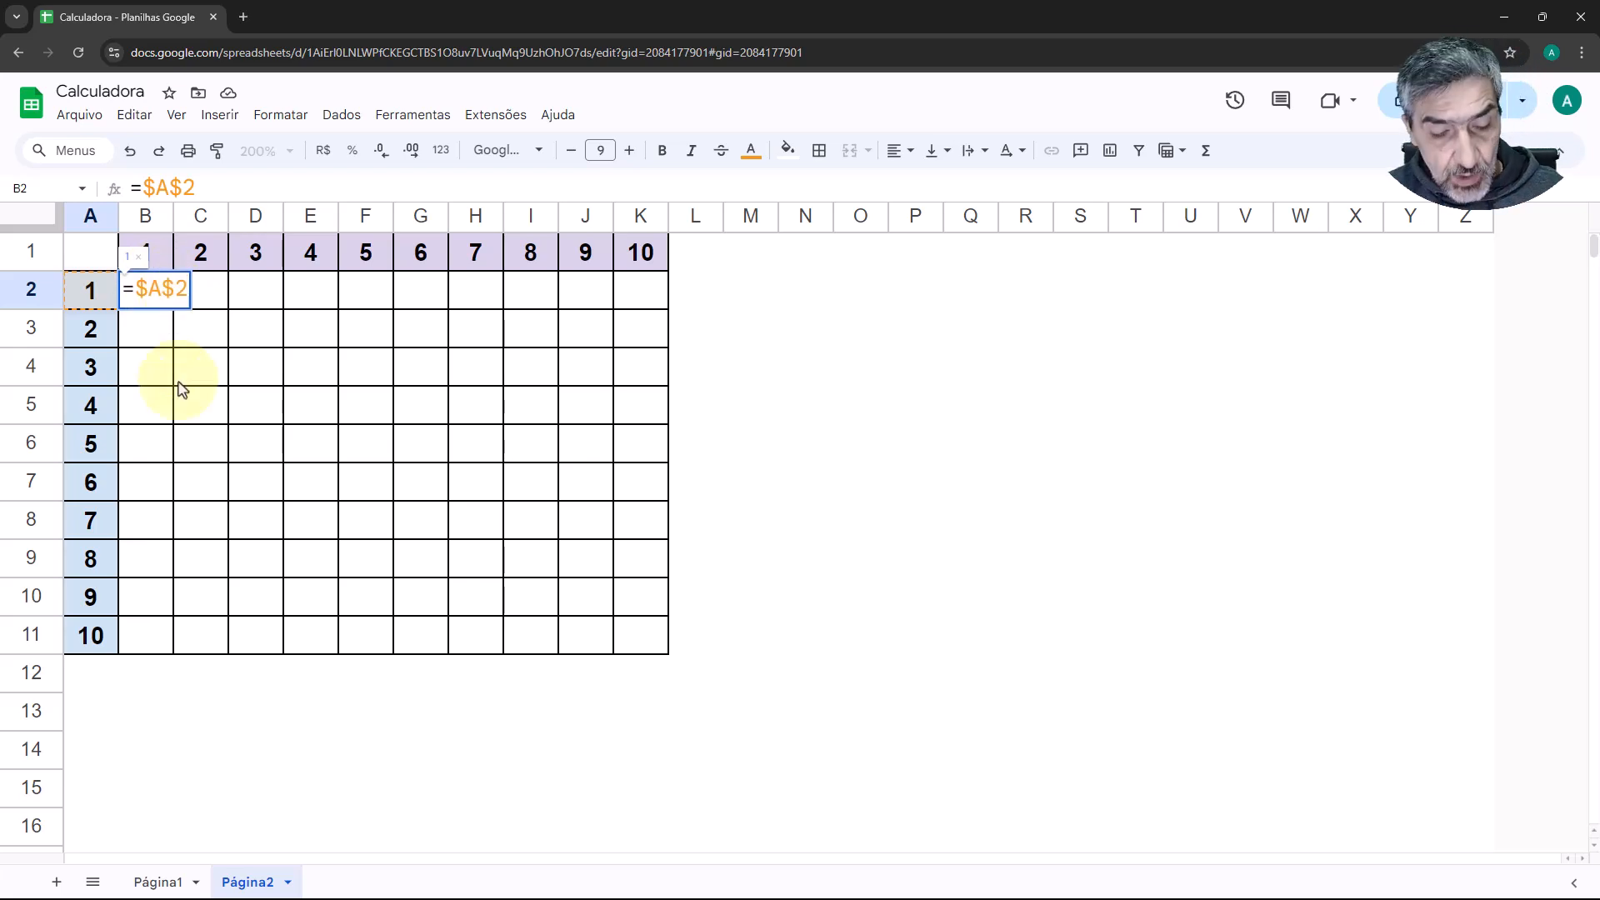
pyautogui.press('F4')
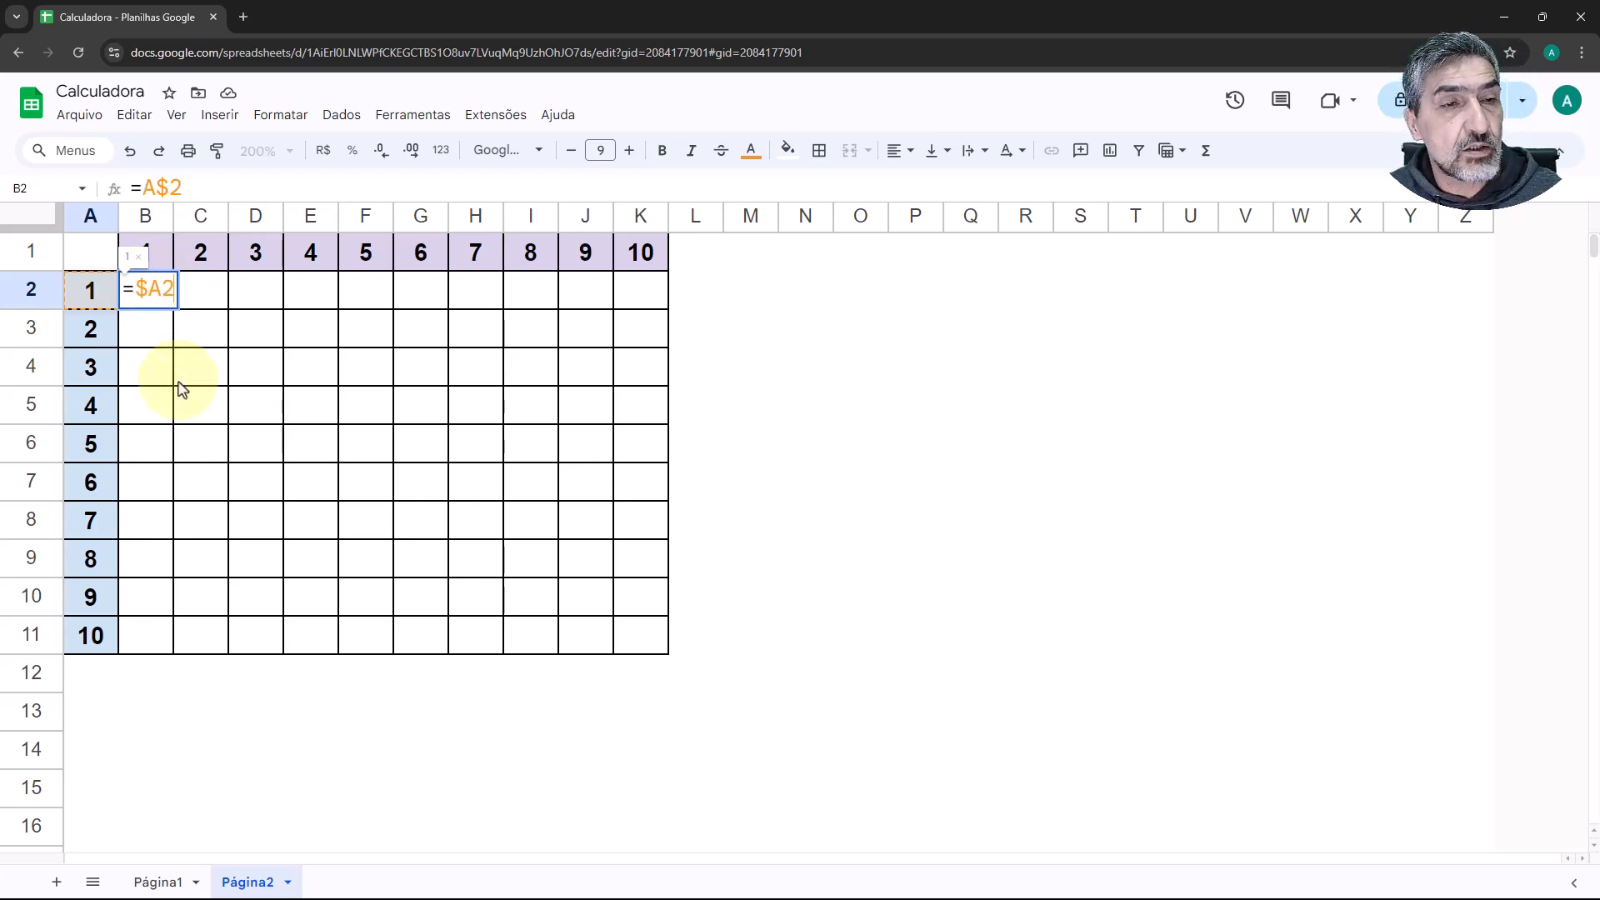
pyautogui.press('F4')
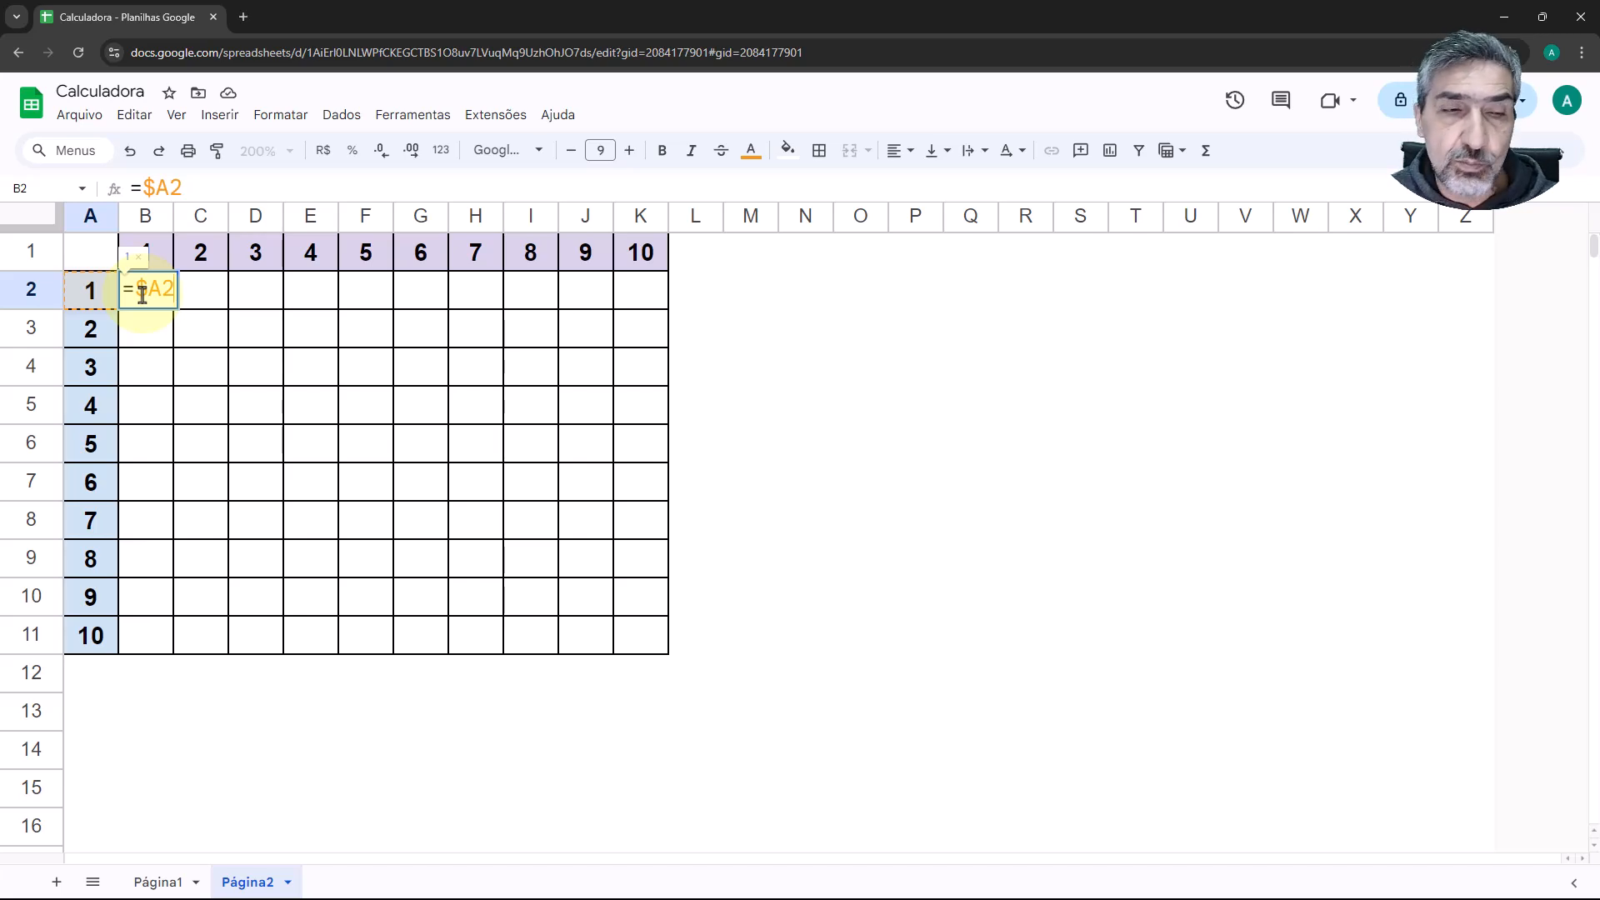
pyautogui.click(164, 281)
pyautogui.write('$')
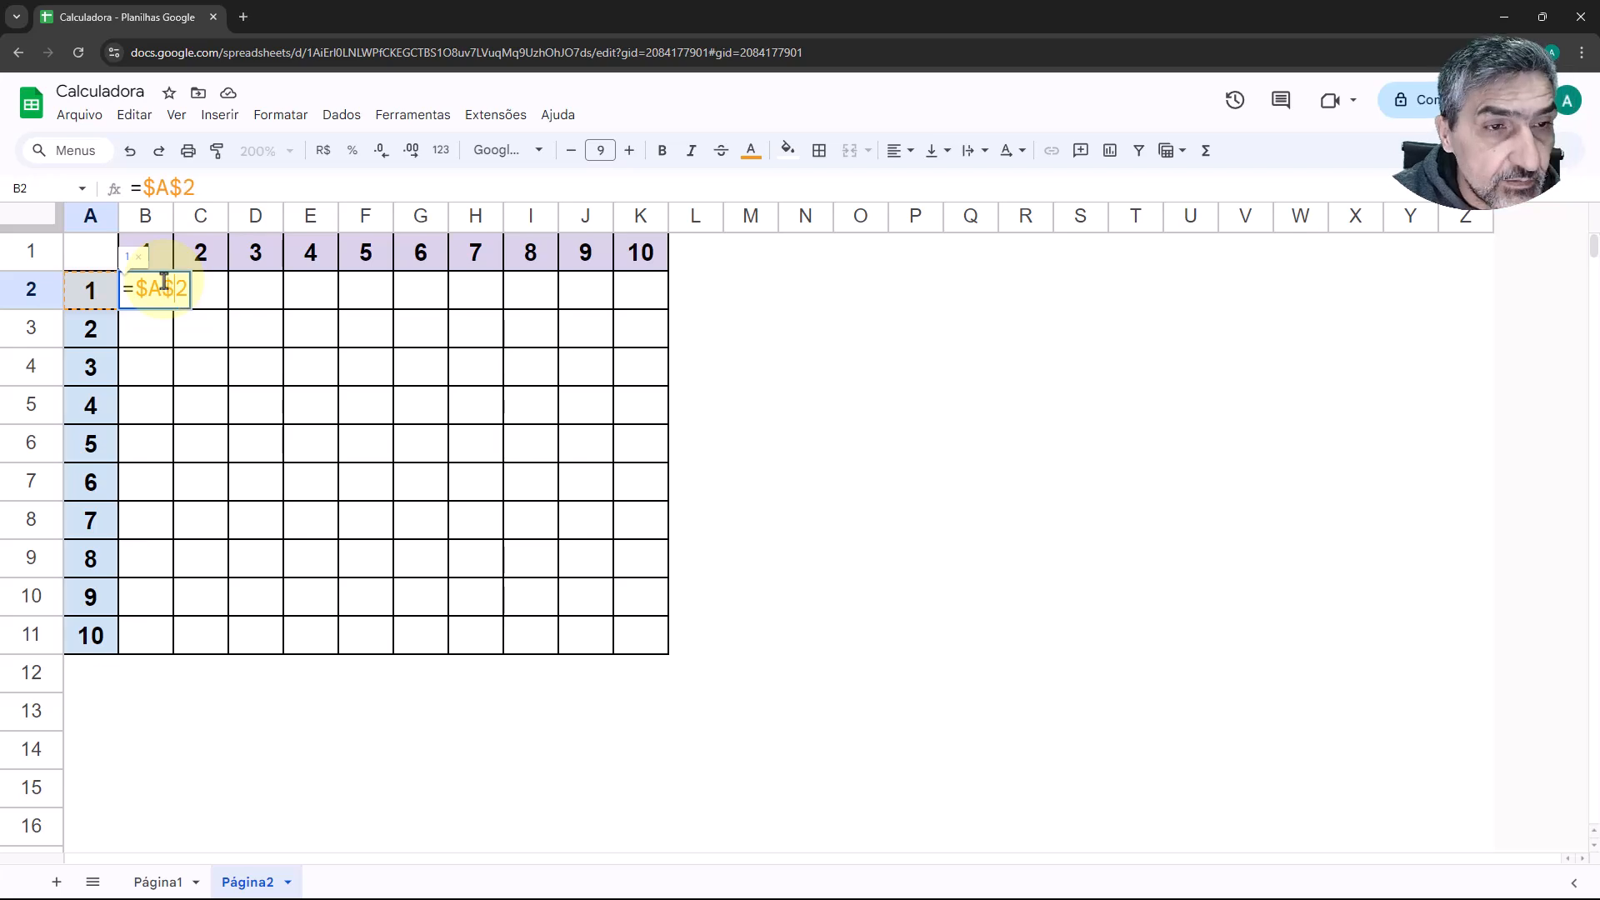
pyautogui.press('BackSpace')
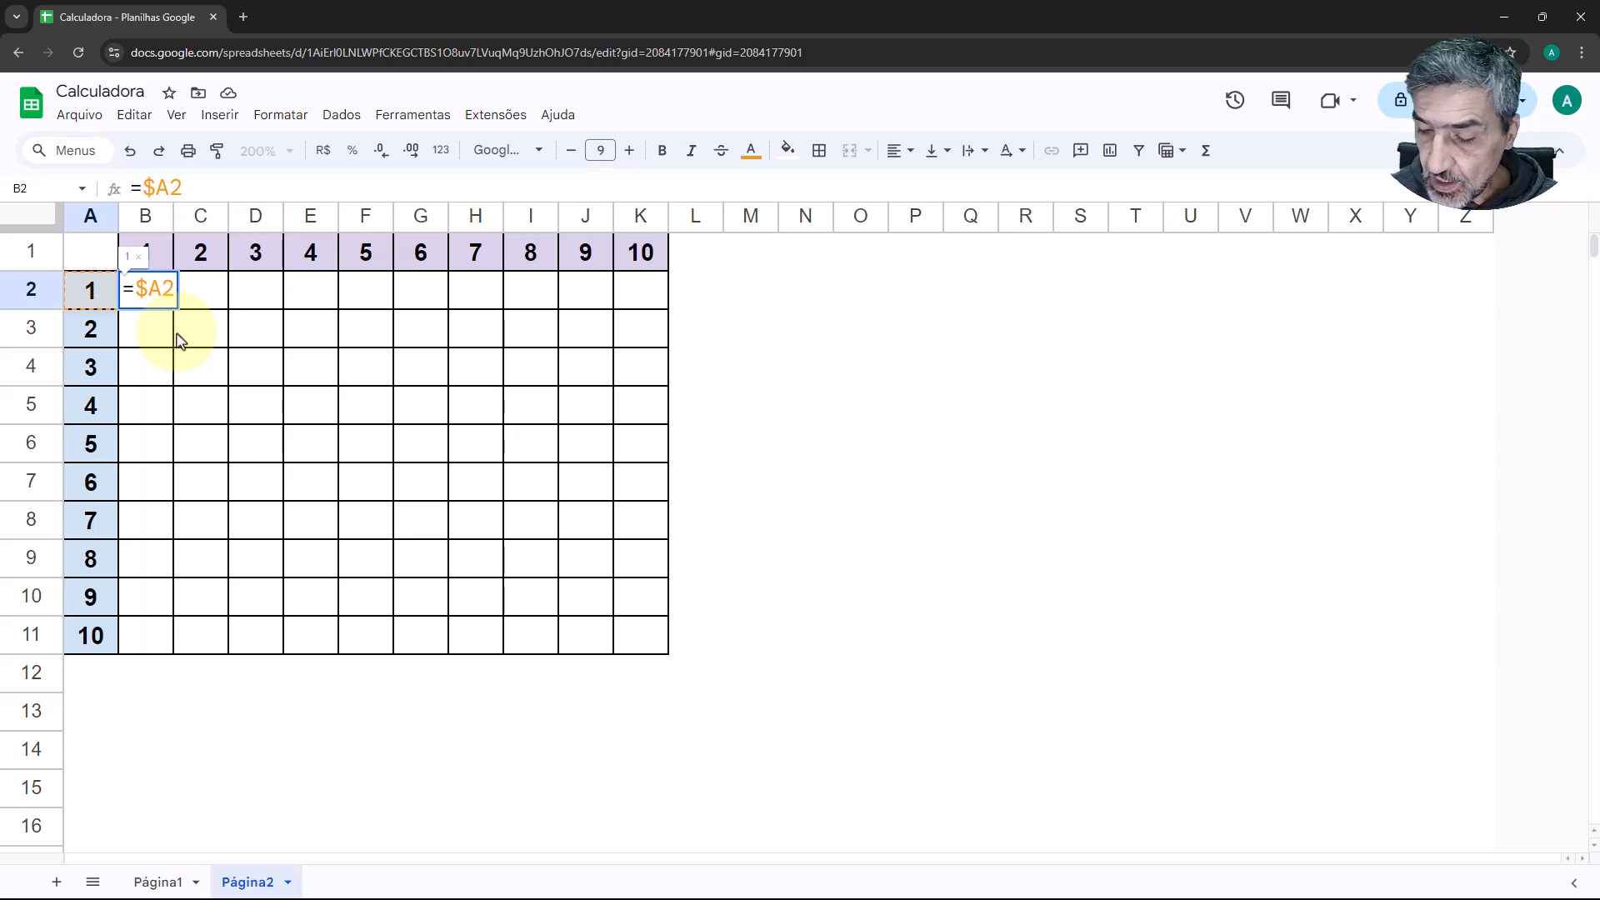
# Step: Complete the B2 formula as =$A2*B$1, locking only the row of the second reference
pyautogui.write('*')
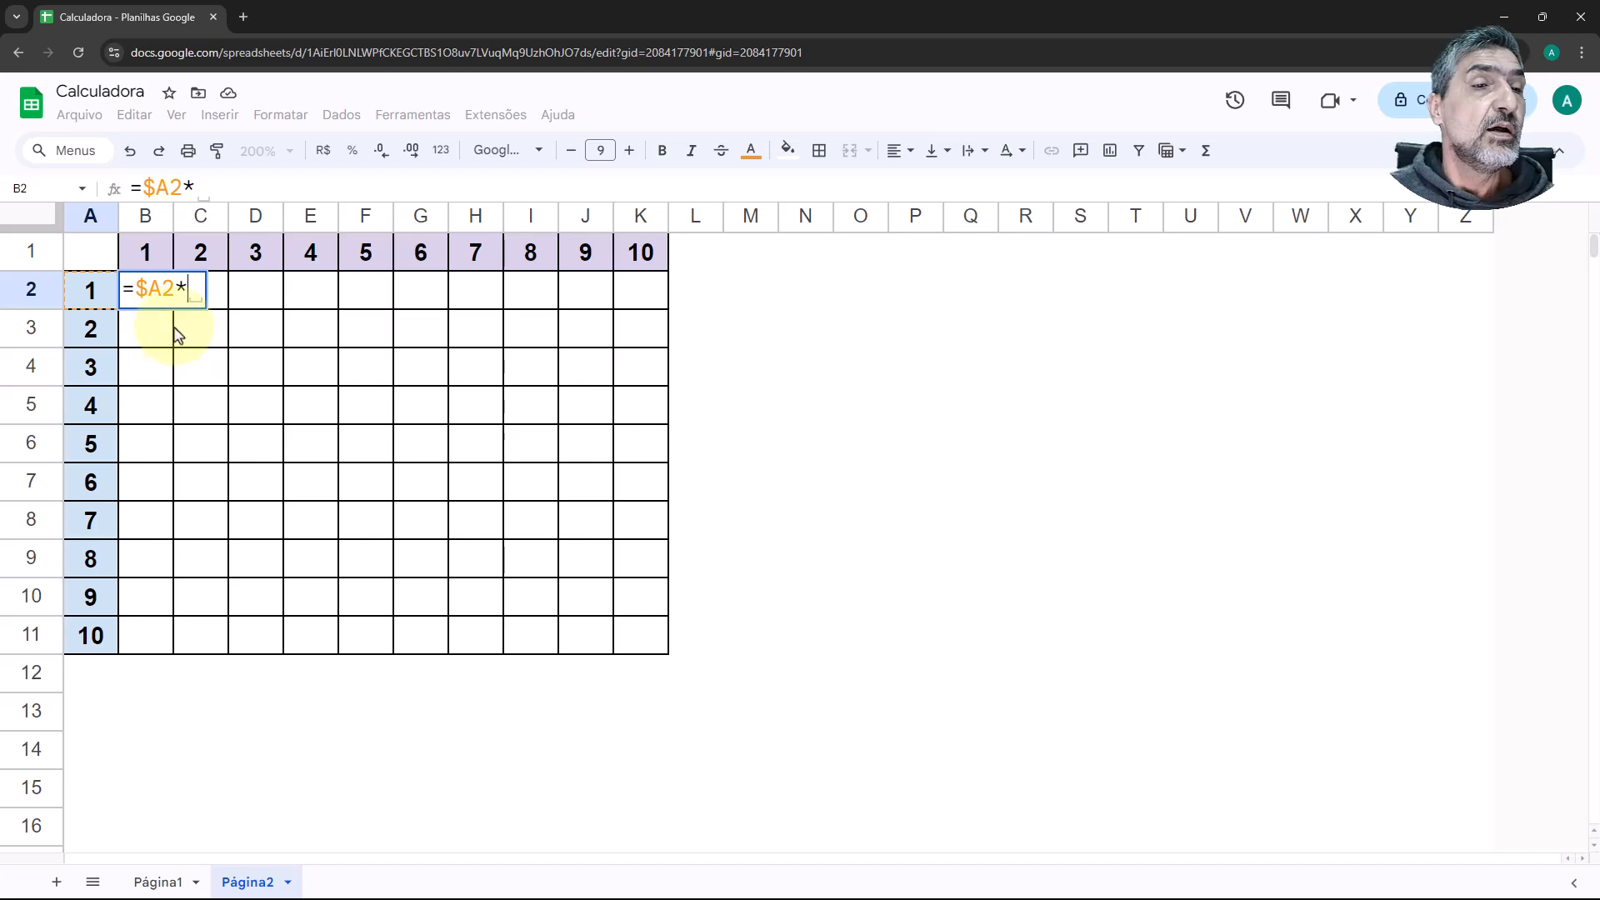
pyautogui.click(147, 254)
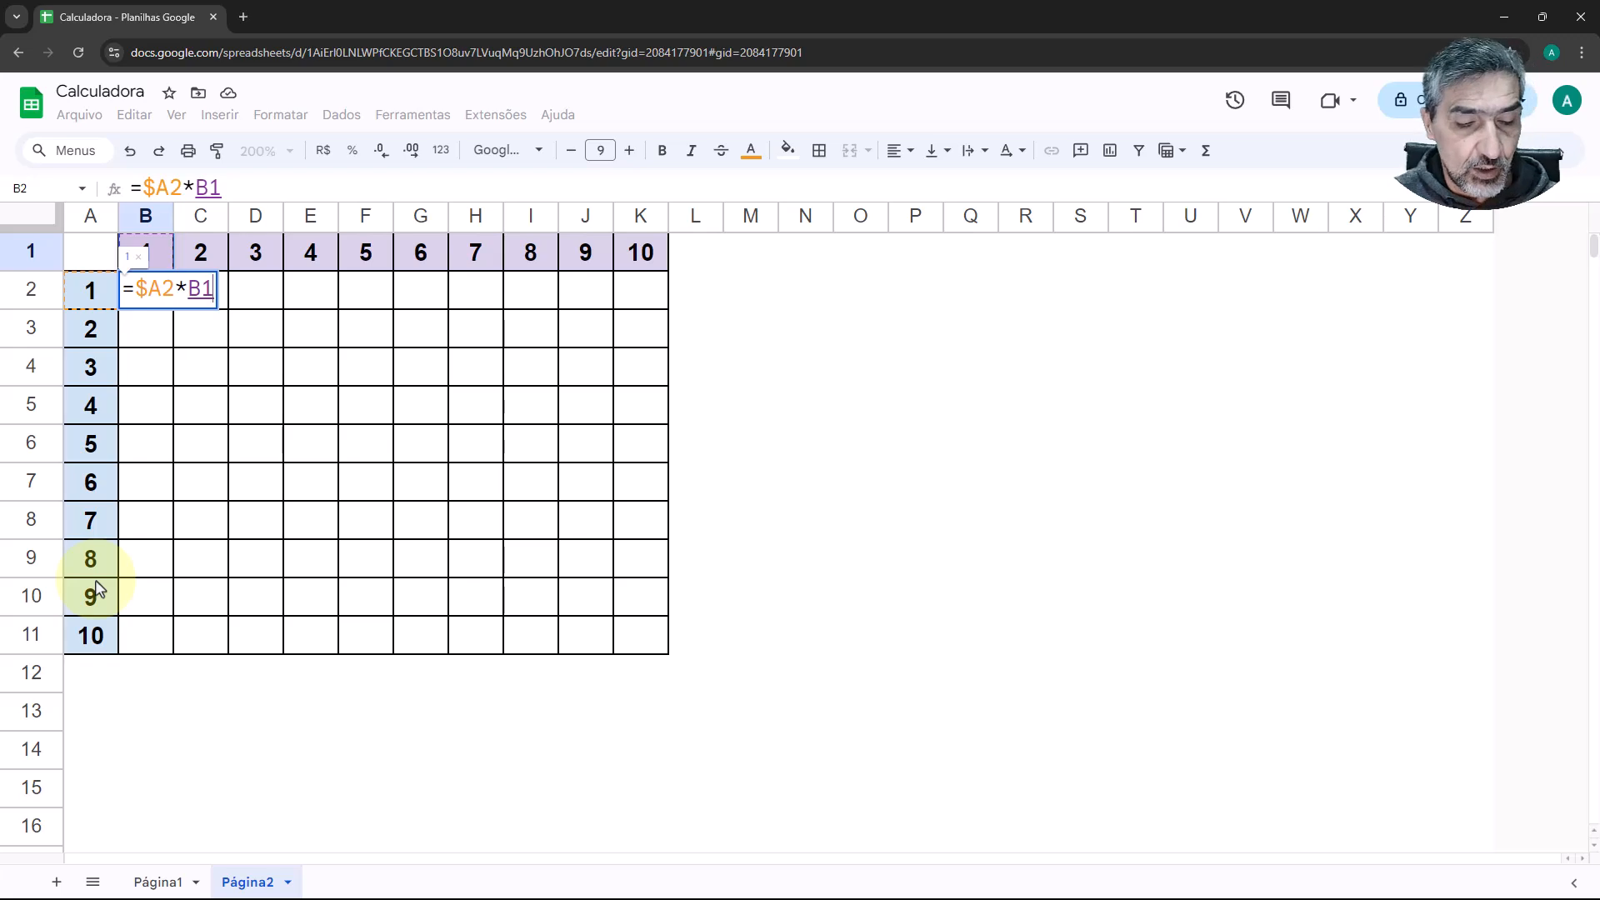
pyautogui.press('F4')
pyautogui.press('F4')
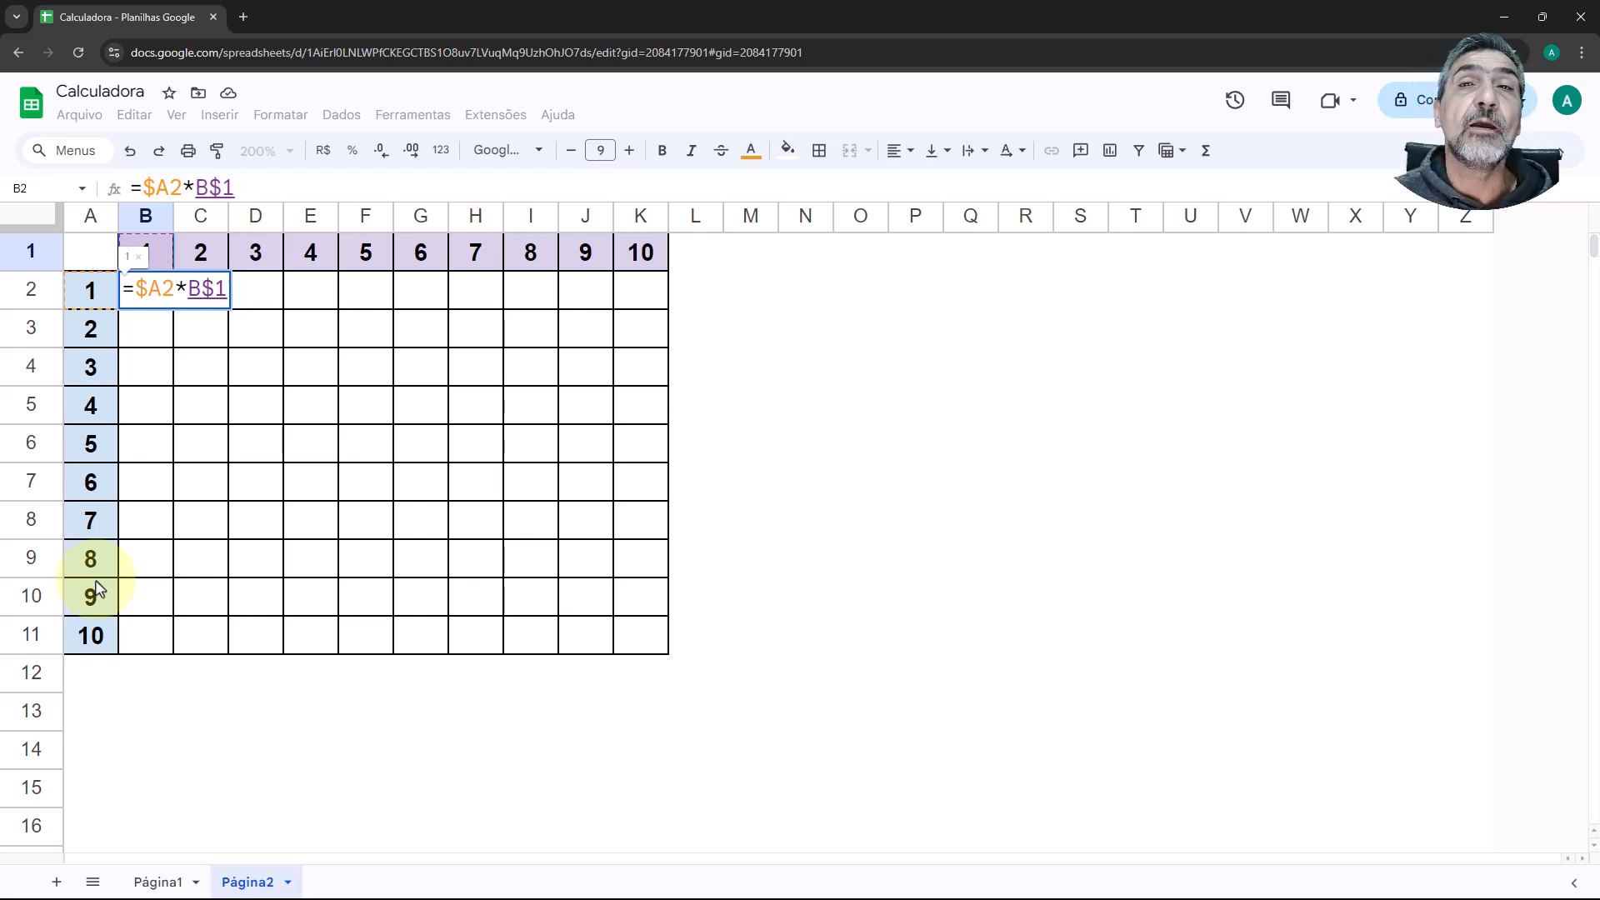
pyautogui.press('Return')
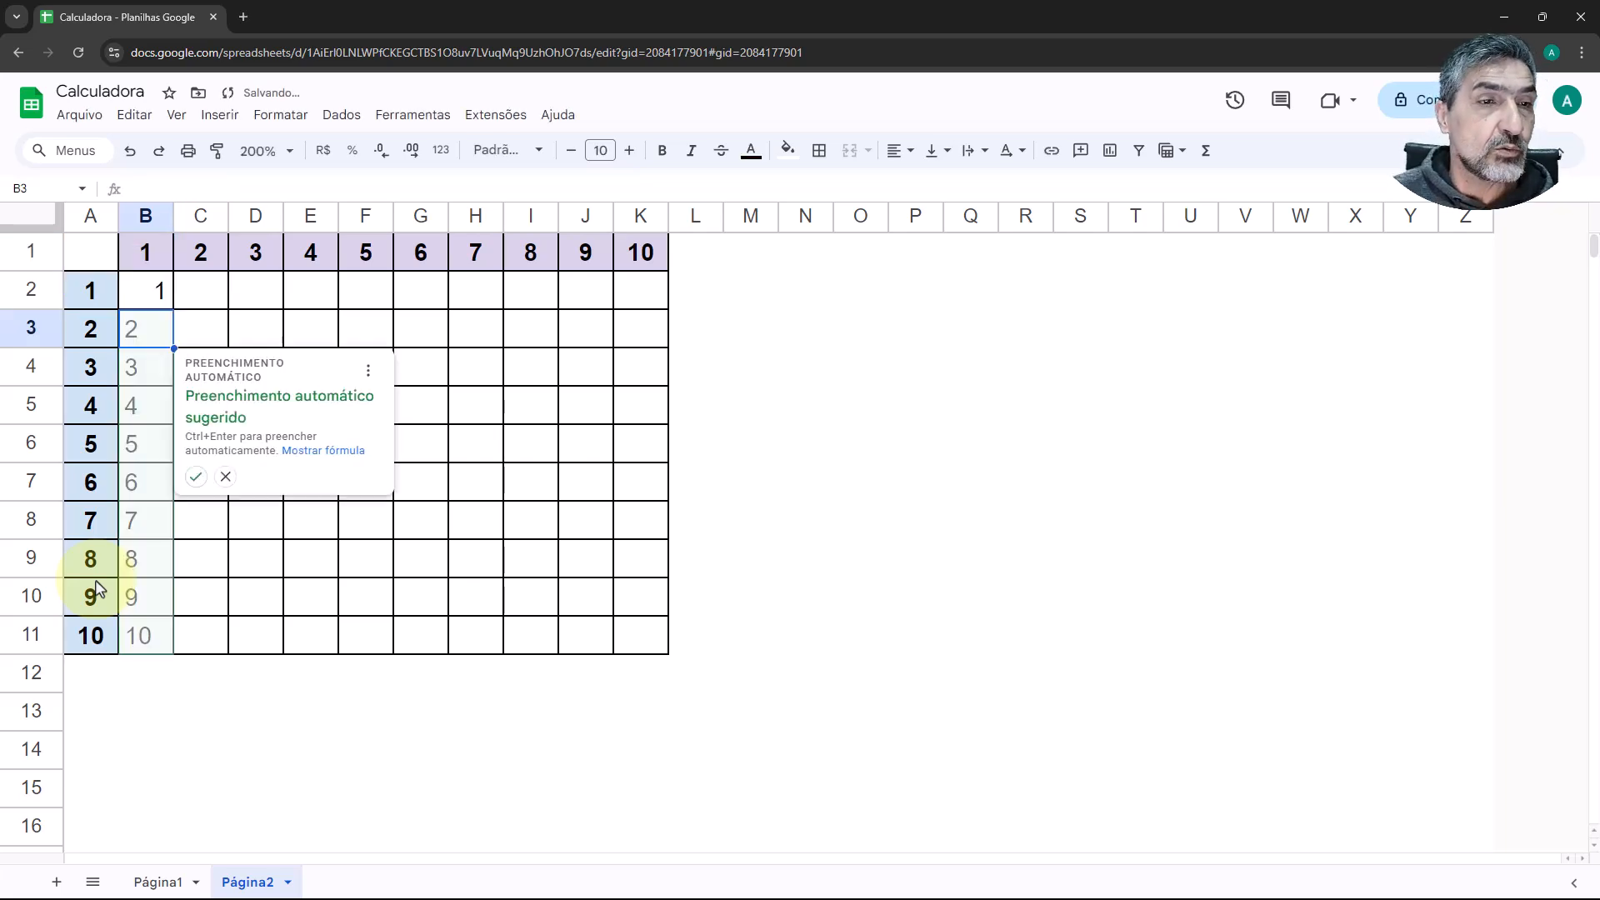
# Step: Accept the suggested autofill for column B and fill the B2 formula across the whole table B2:K11
pyautogui.click(195, 478)
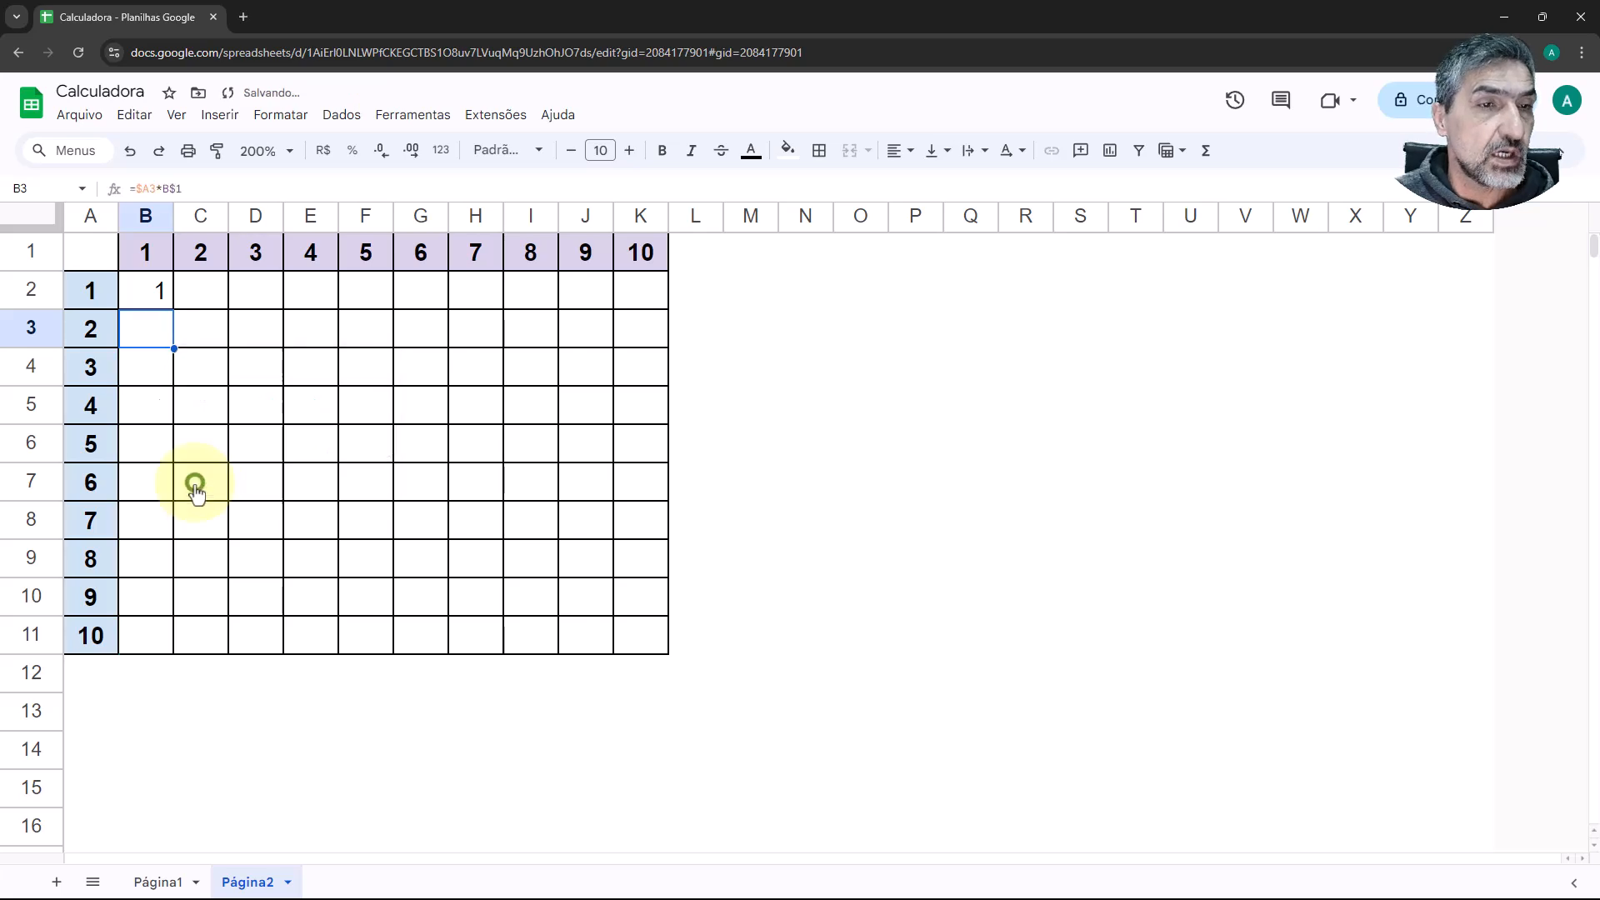
pyautogui.click(157, 300)
pyautogui.moveTo(157, 304); pyautogui.dragTo(658, 658)
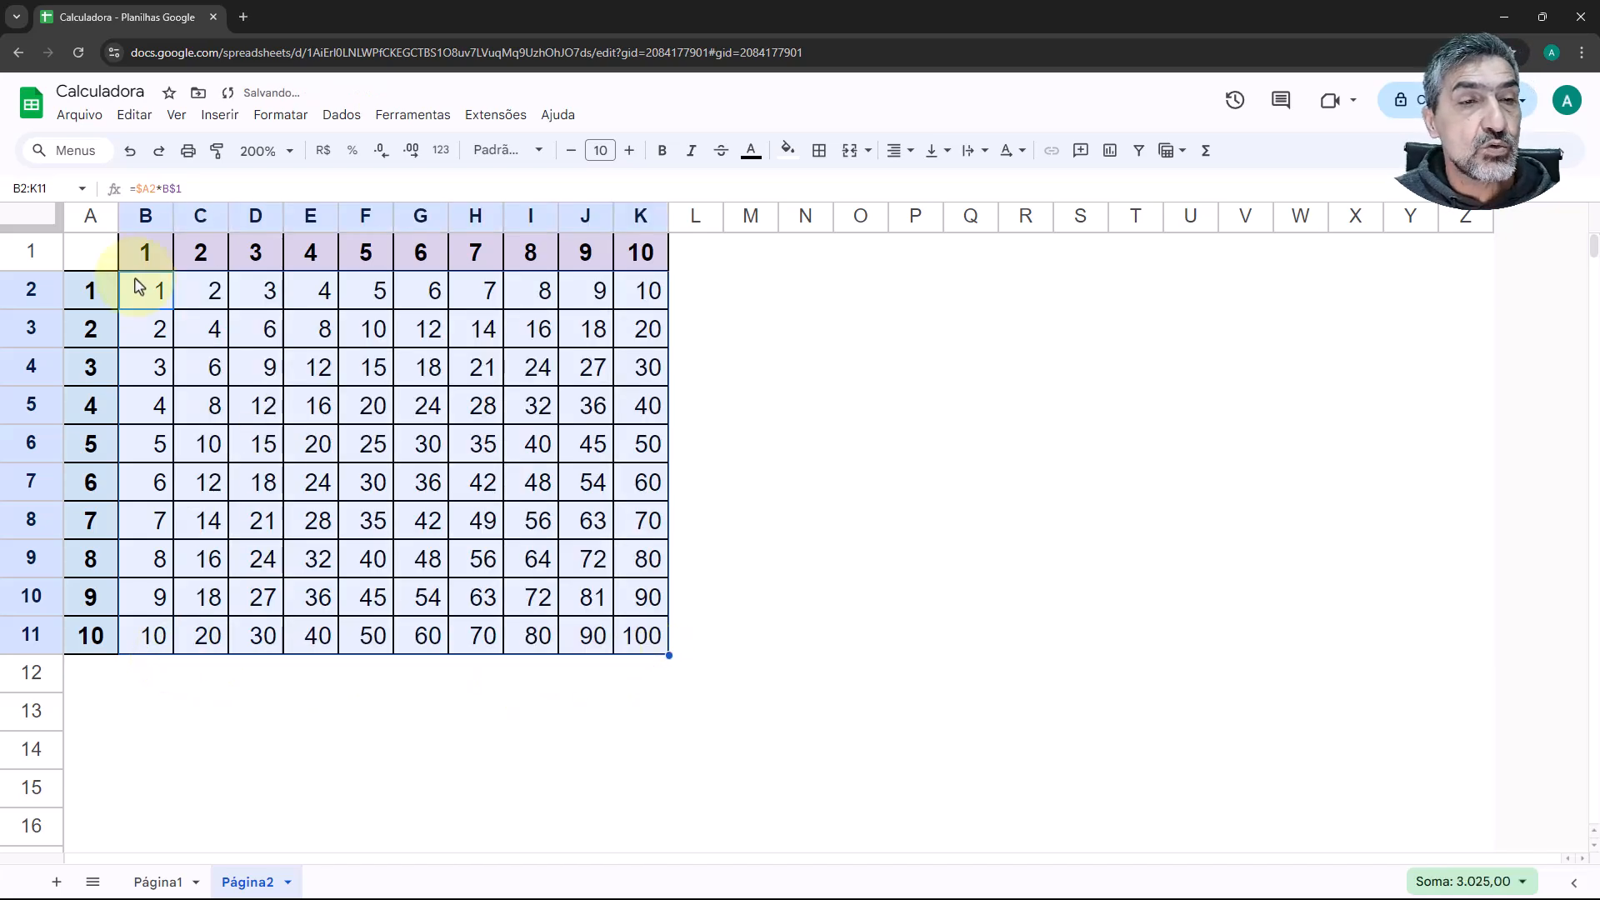
# Step: Clear the products in B3:K11, leaving only the table's first row filled
pyautogui.moveTo(161, 334); pyautogui.dragTo(641, 635)
pyautogui.press('Delete')
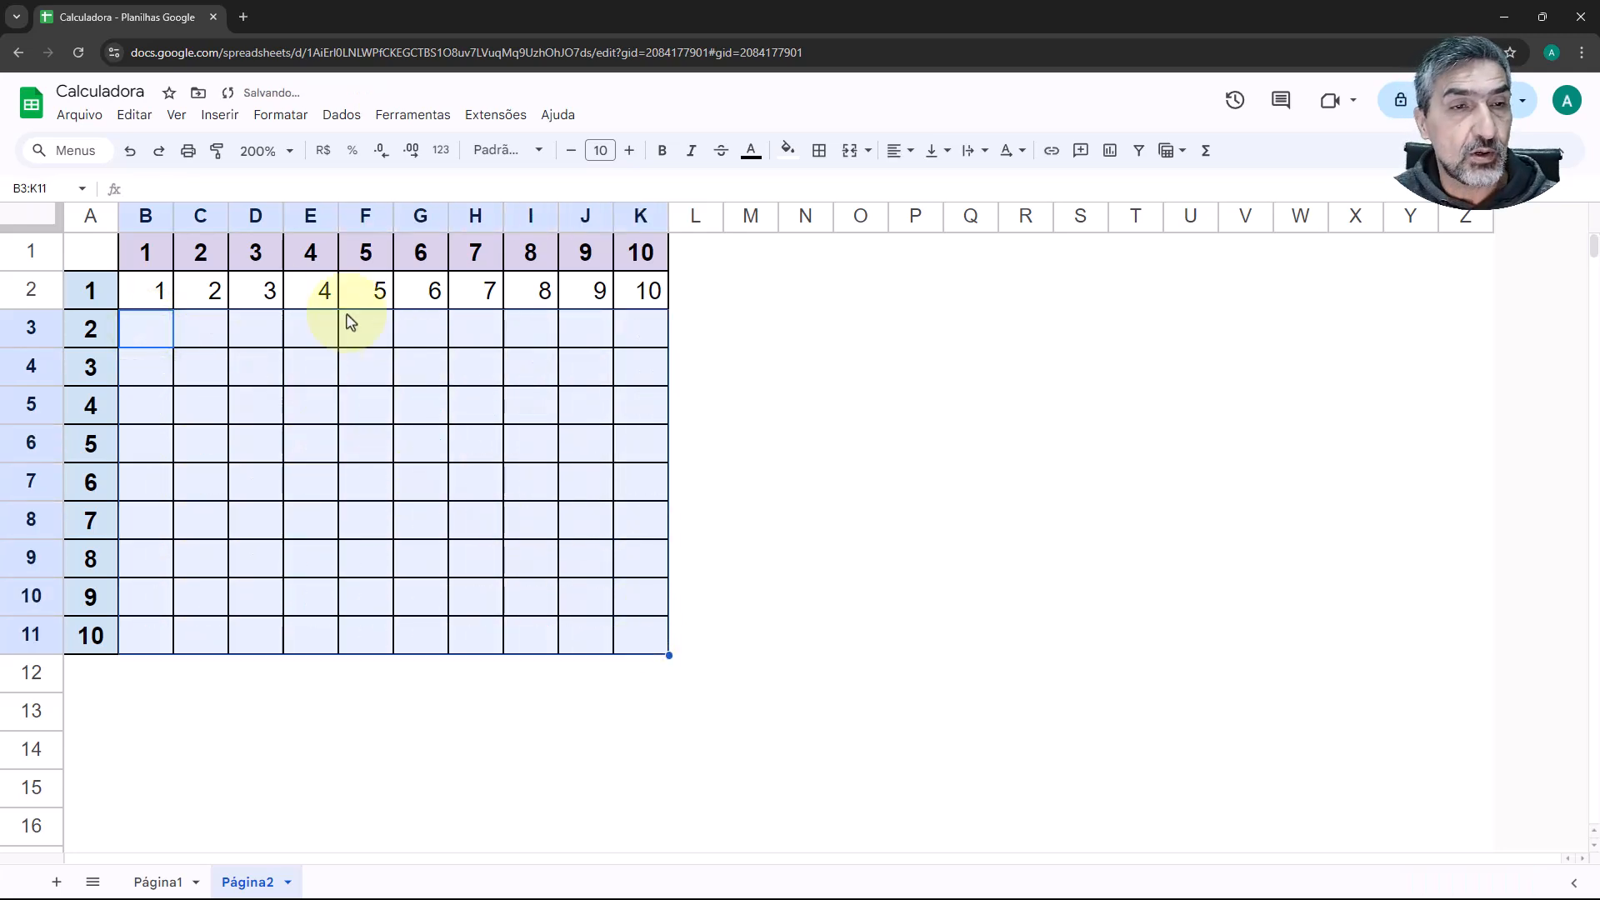
# Step: Clear the products in C2:K2 and refill the table through K11 from the B2 formula, row 2 first
pyautogui.moveTo(214, 294); pyautogui.dragTo(625, 307)
pyautogui.press('Delete')
pyautogui.click(161, 285)
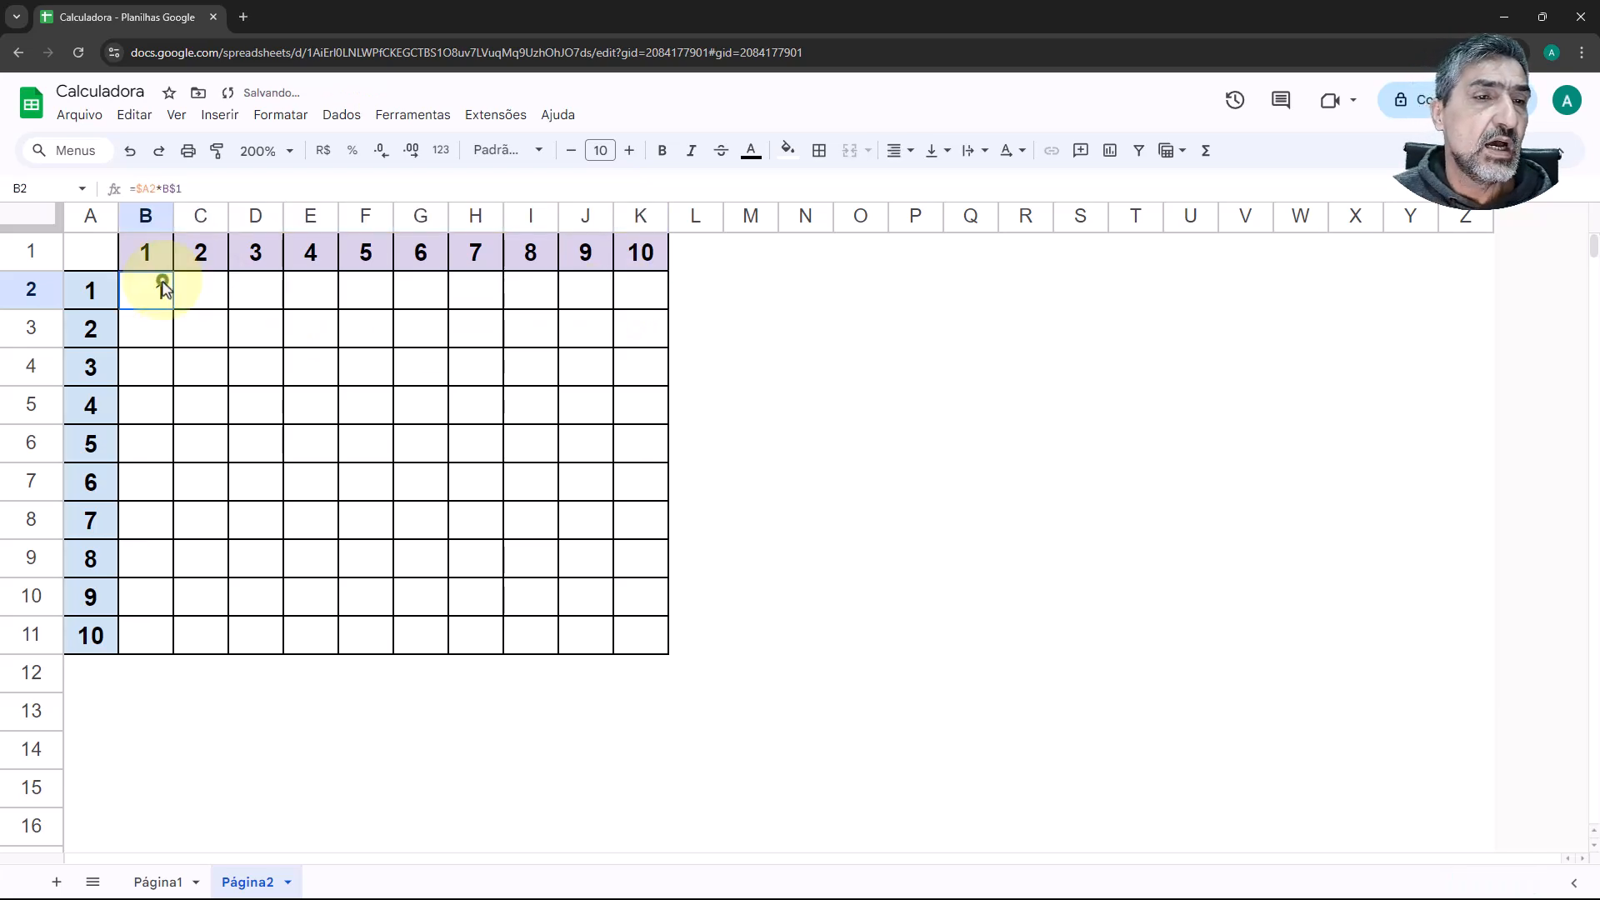
pyautogui.moveTo(173, 310); pyautogui.dragTo(661, 310)
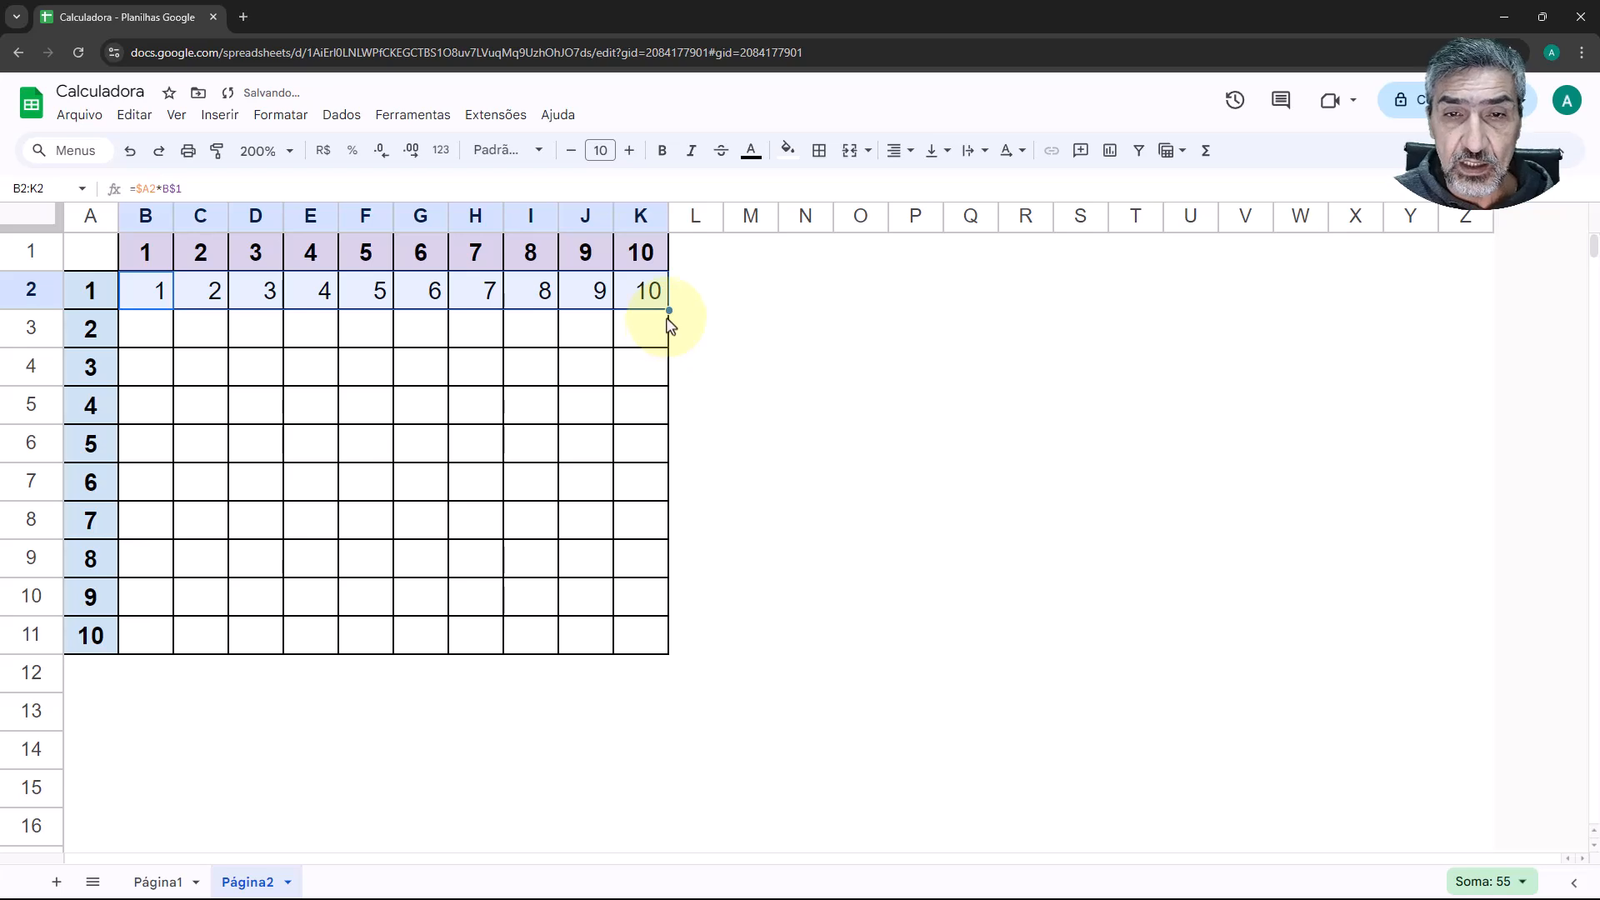
pyautogui.doubleClick(670, 309)
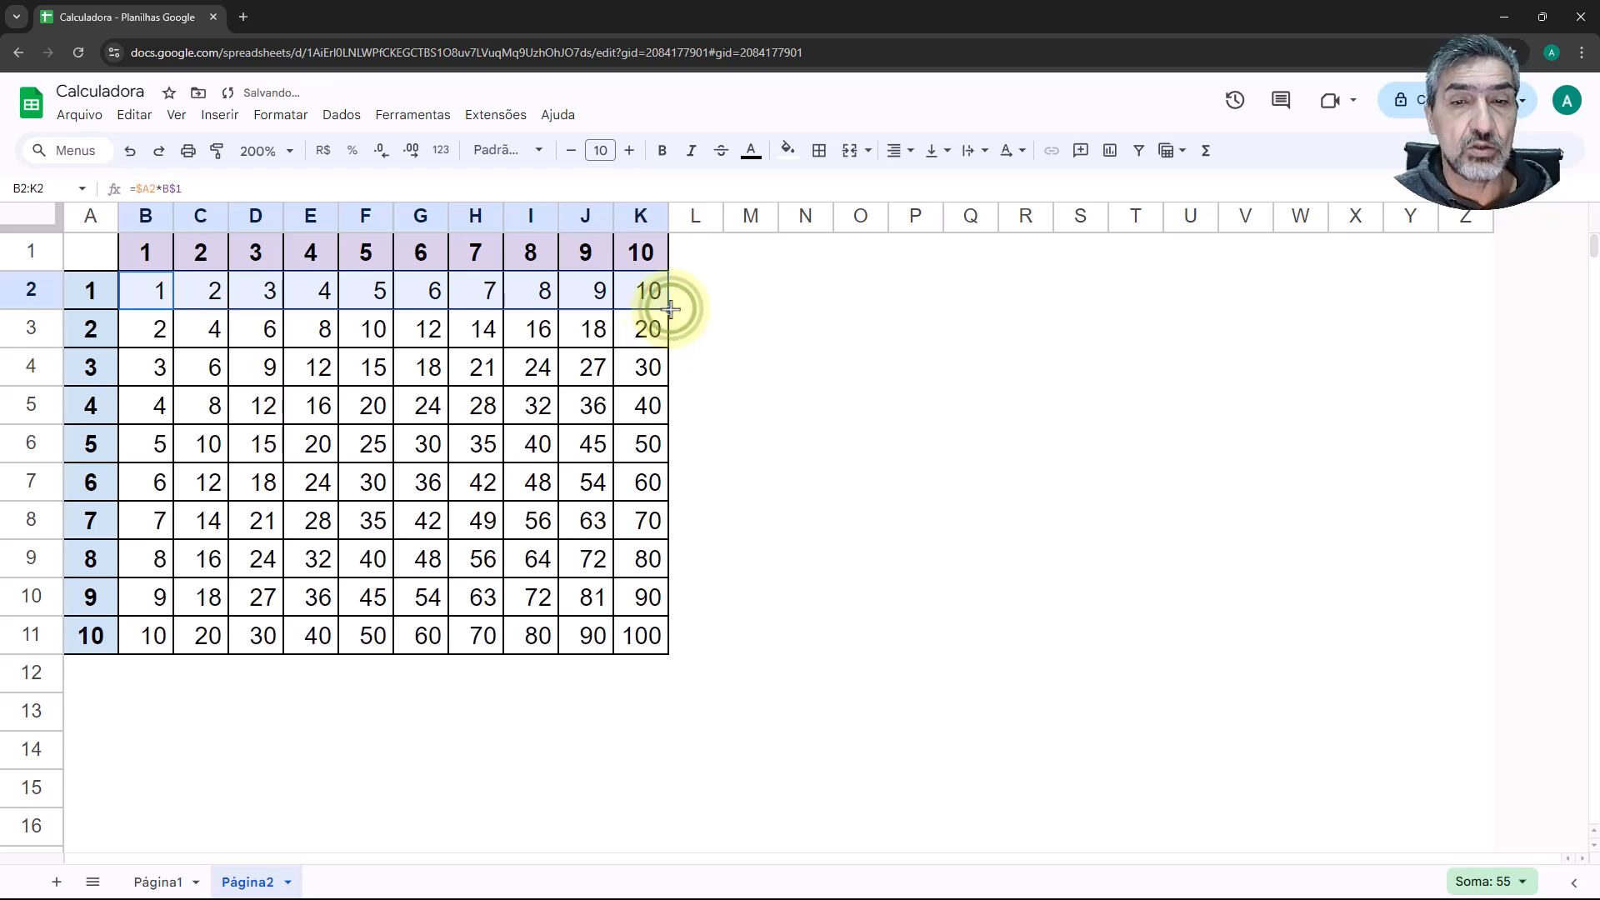
pyautogui.click(765, 379)
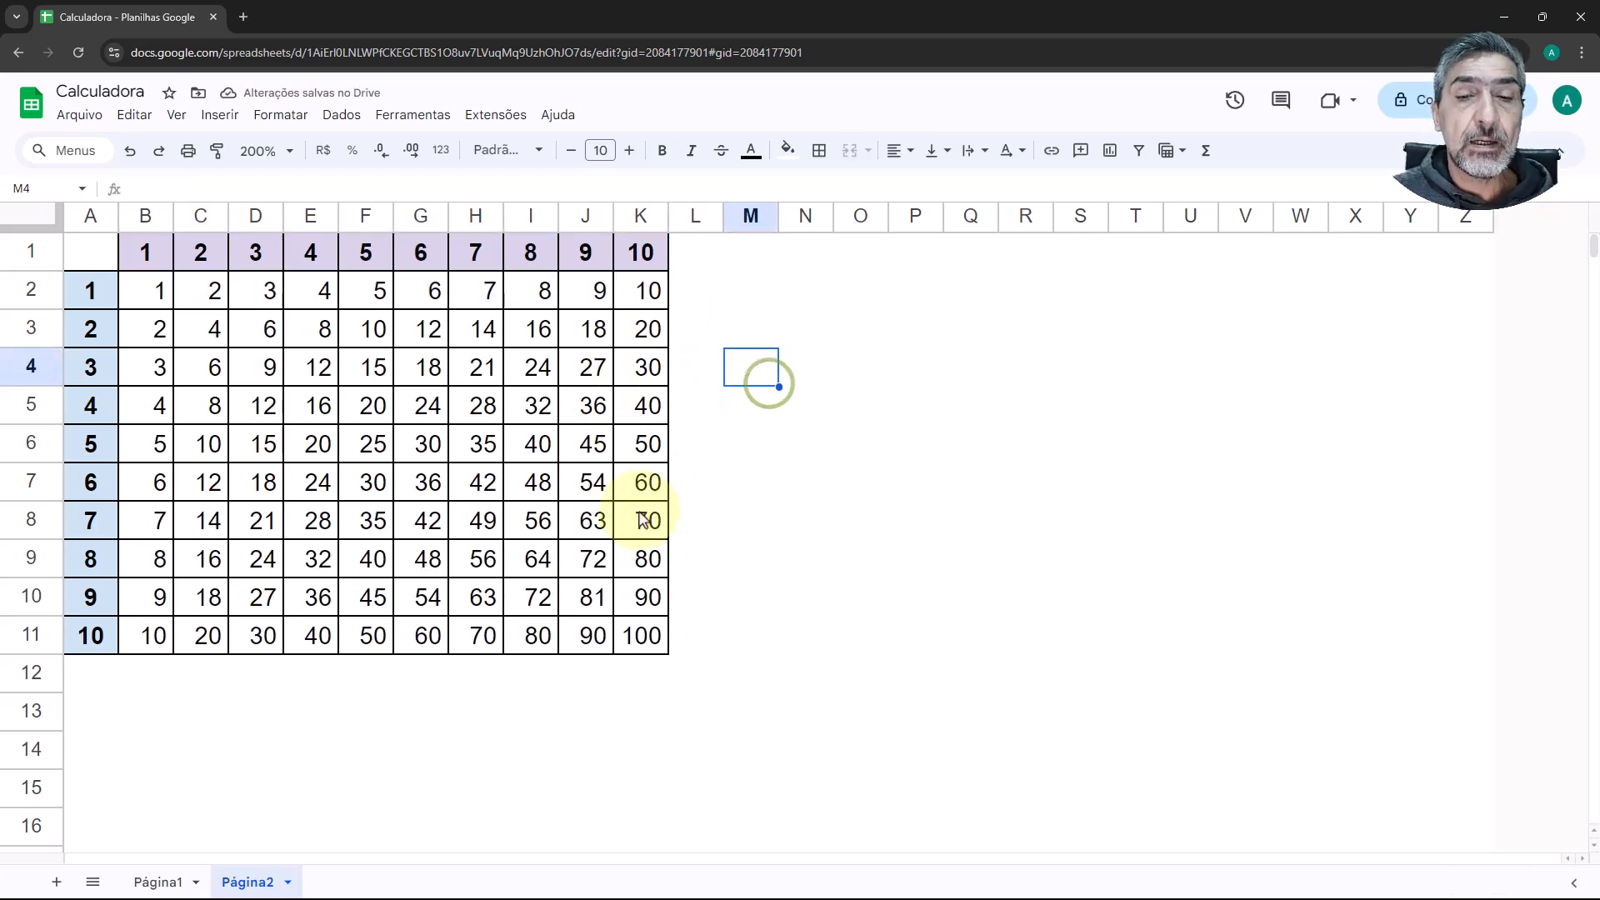
# Step: Examine the formulas in K11 and J10 to see which header cells their mixed references point to
pyautogui.click(639, 637)
pyautogui.doubleClick(638, 638)
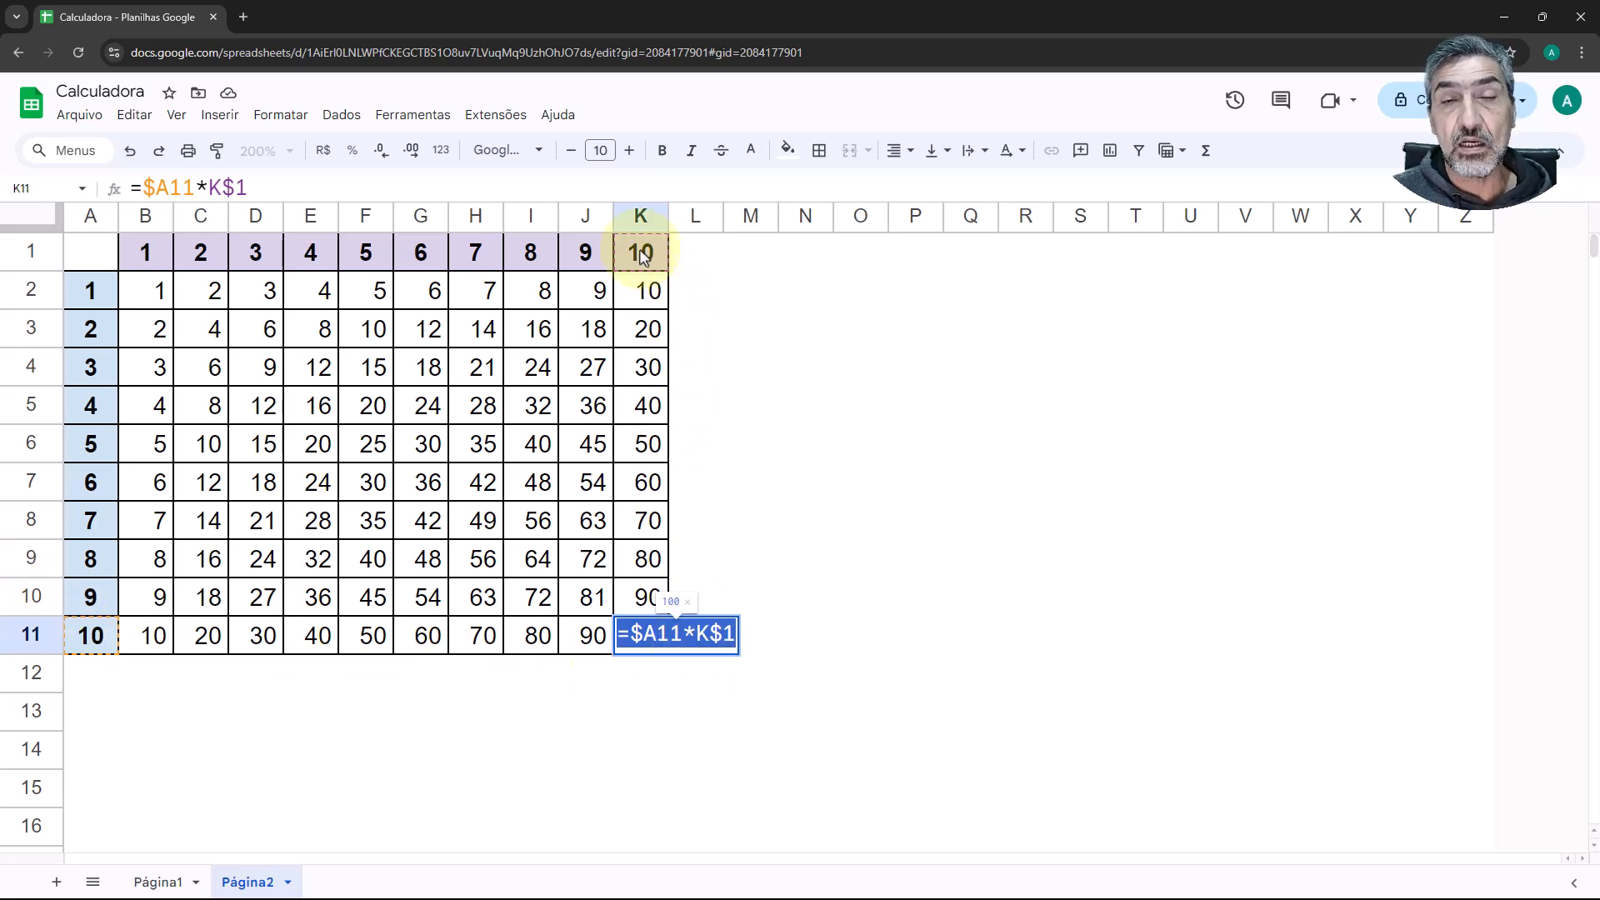
pyautogui.press('Return')
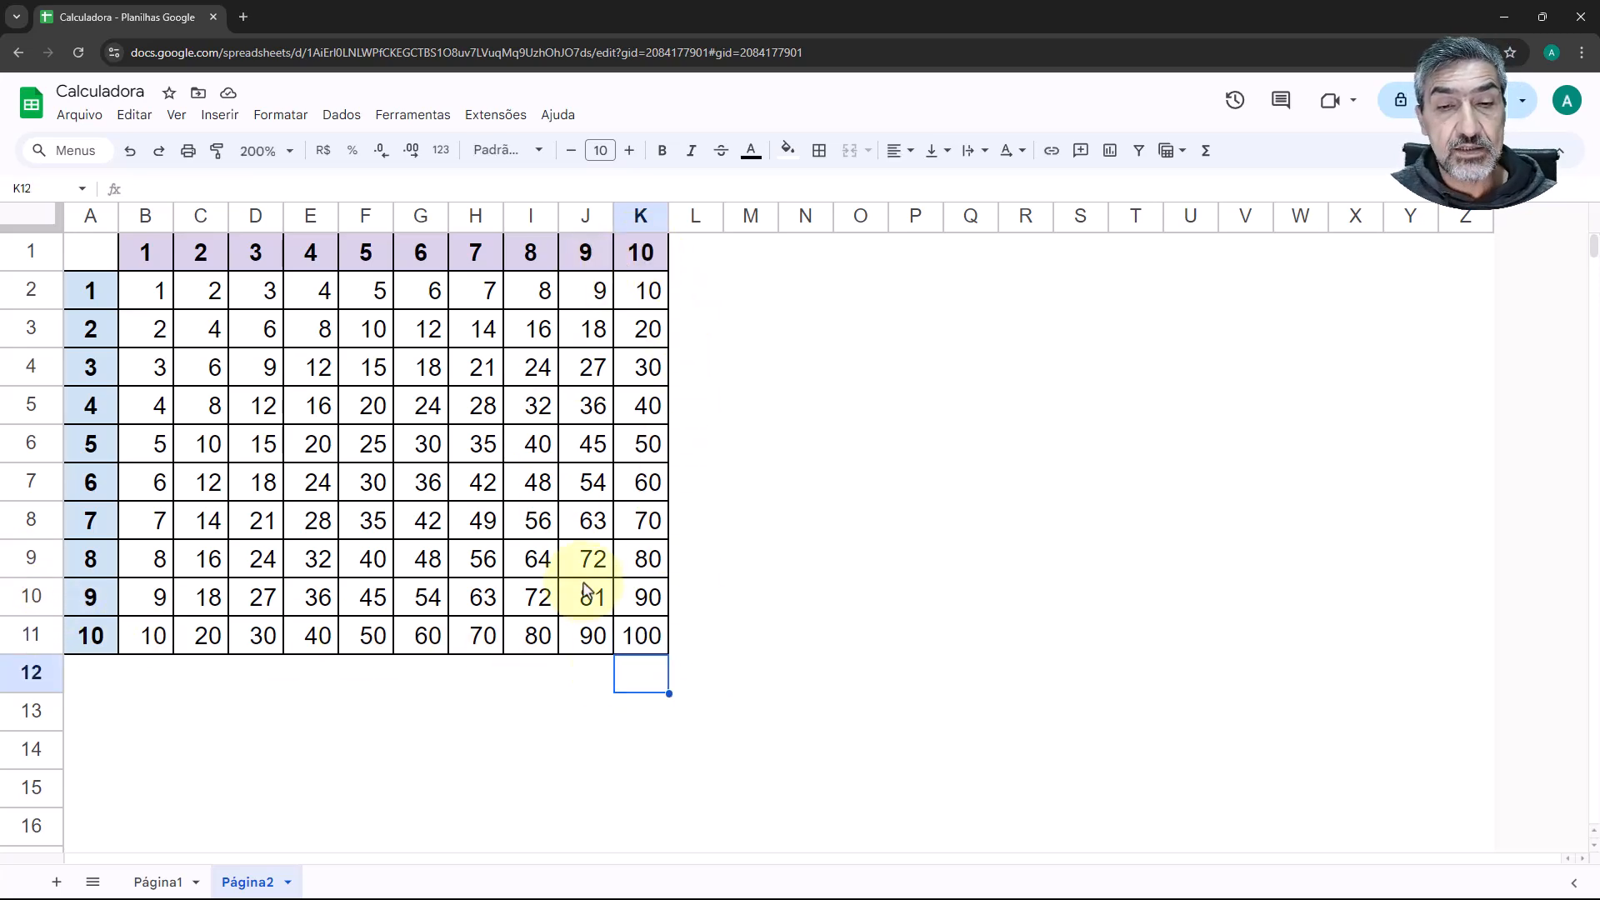
pyautogui.doubleClick(584, 597)
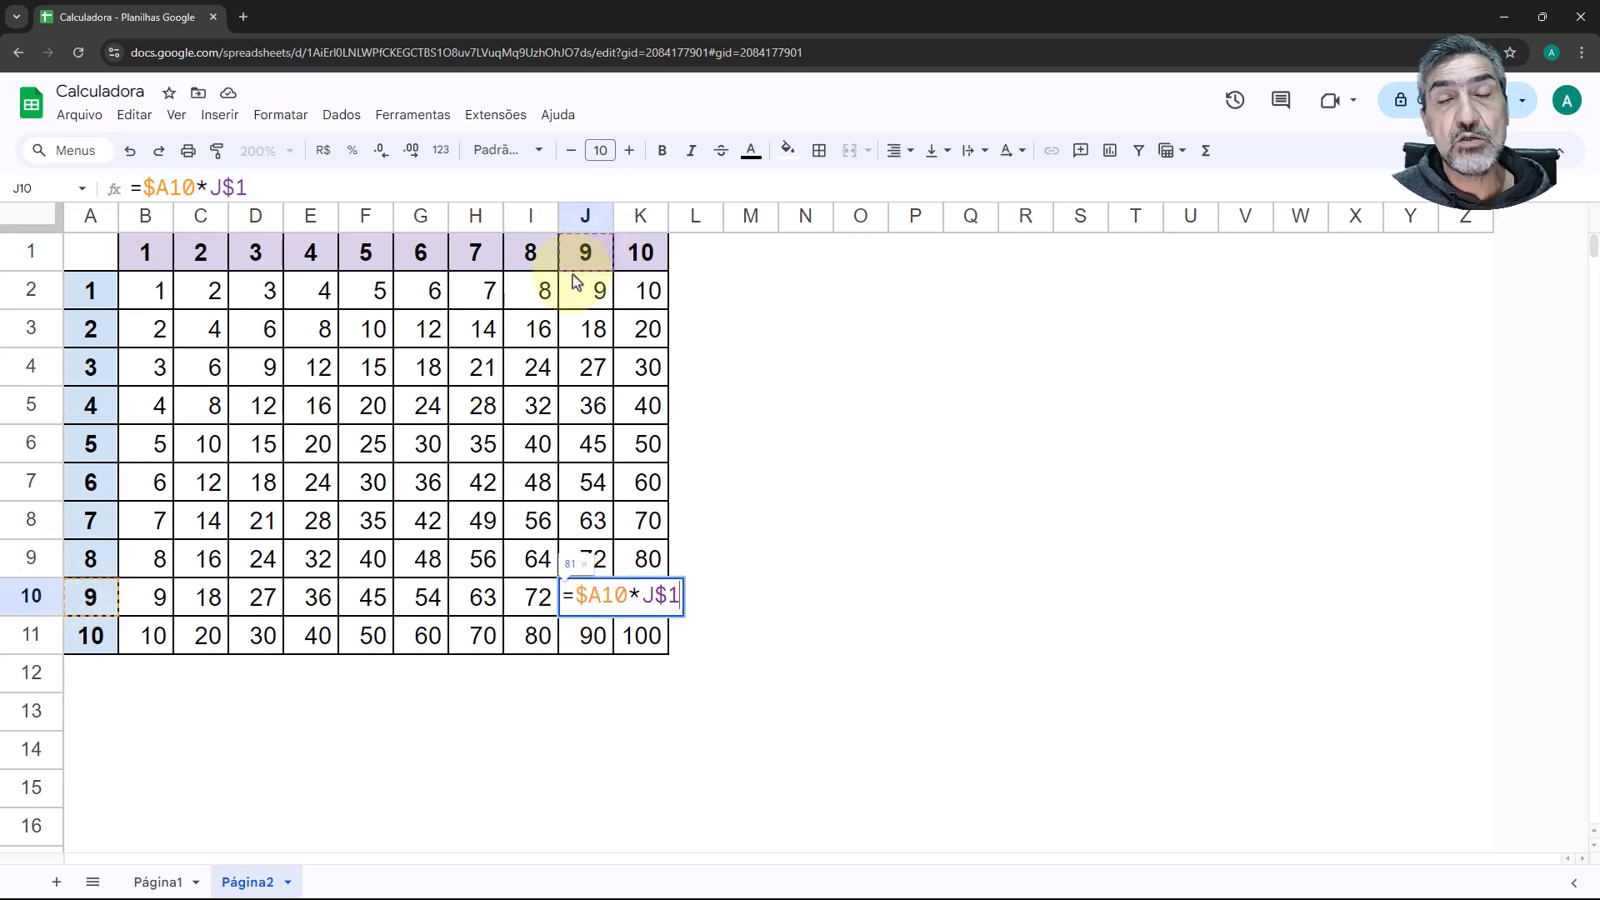
pyautogui.press('Escape')
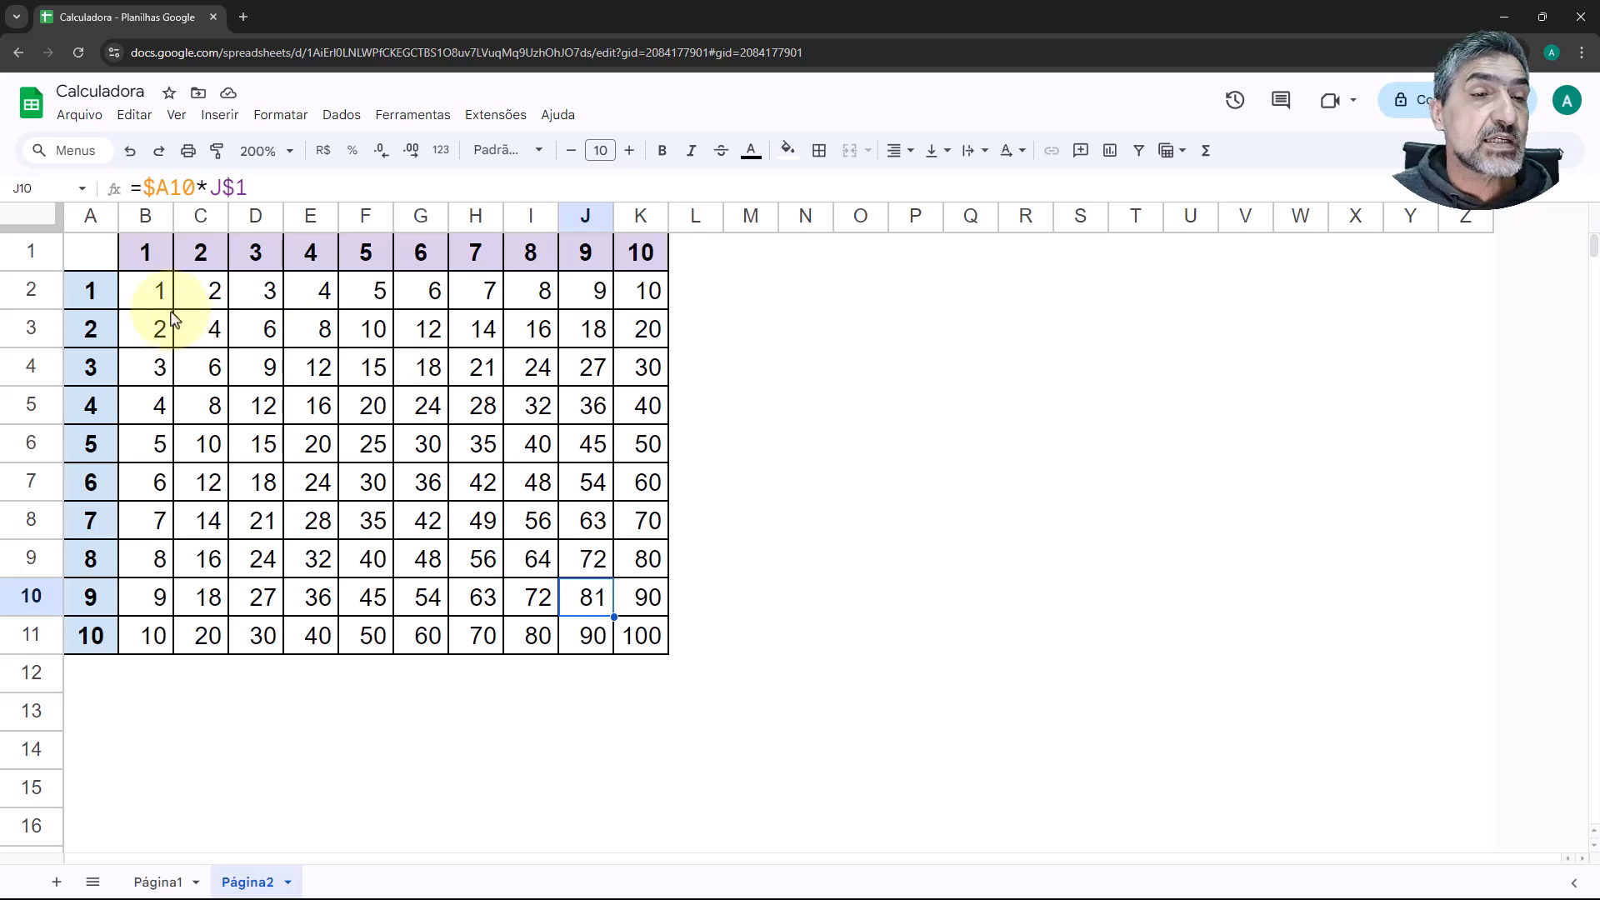
# Step: Review the original formula in B2 and its mixed references, leaving it unedited and the cell selected
pyautogui.click(144, 292)
pyautogui.doubleClick(144, 291)
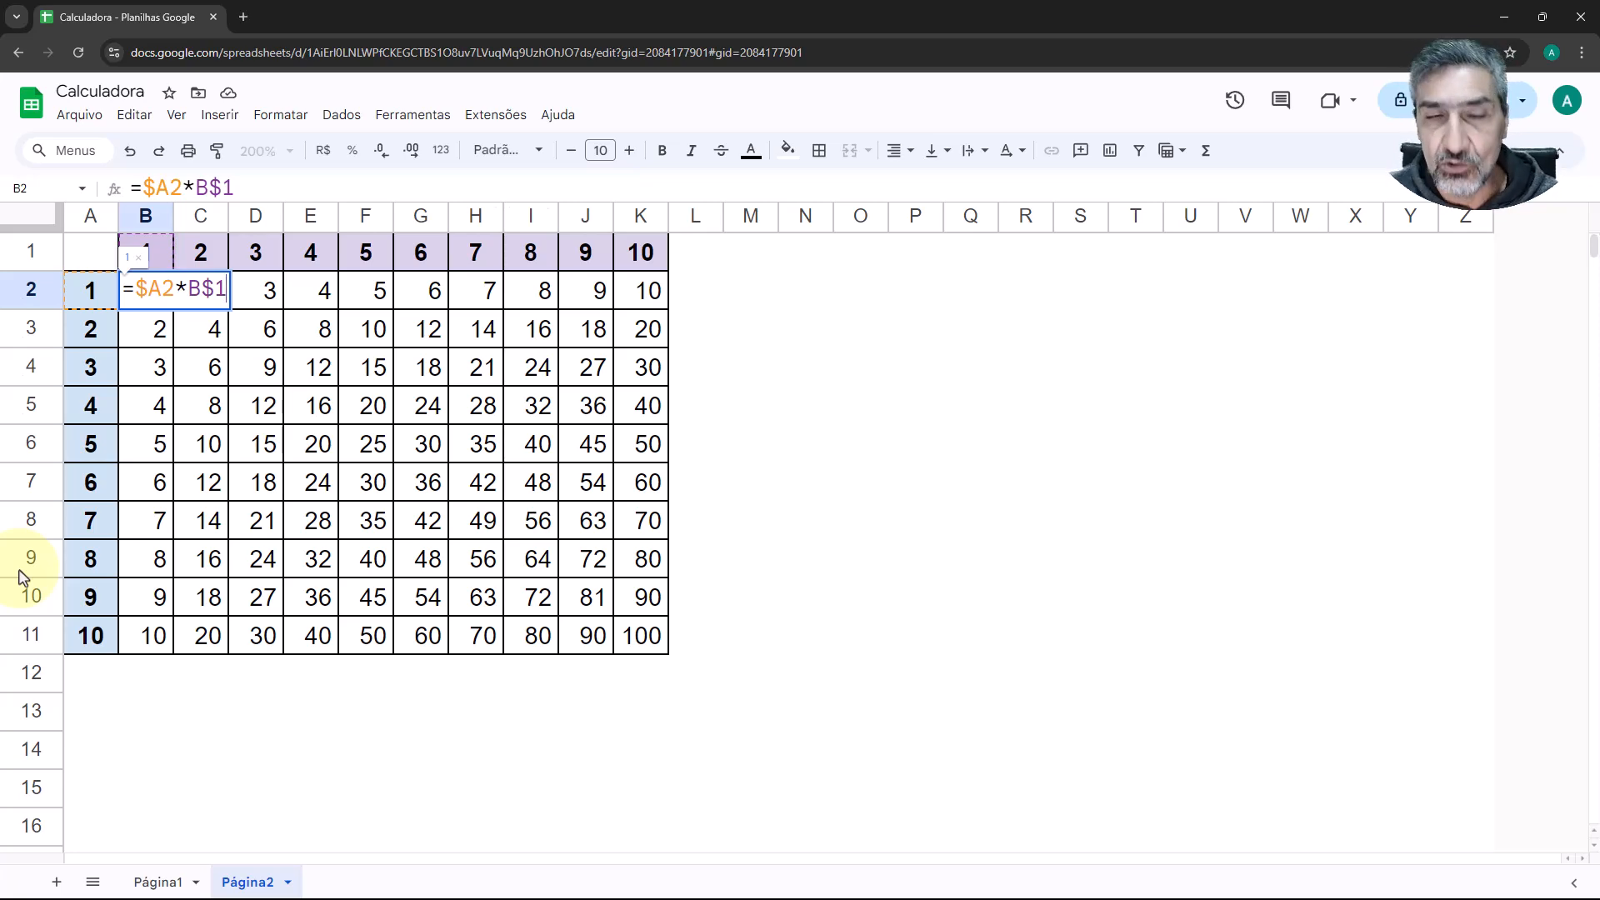
pyautogui.press('Return')
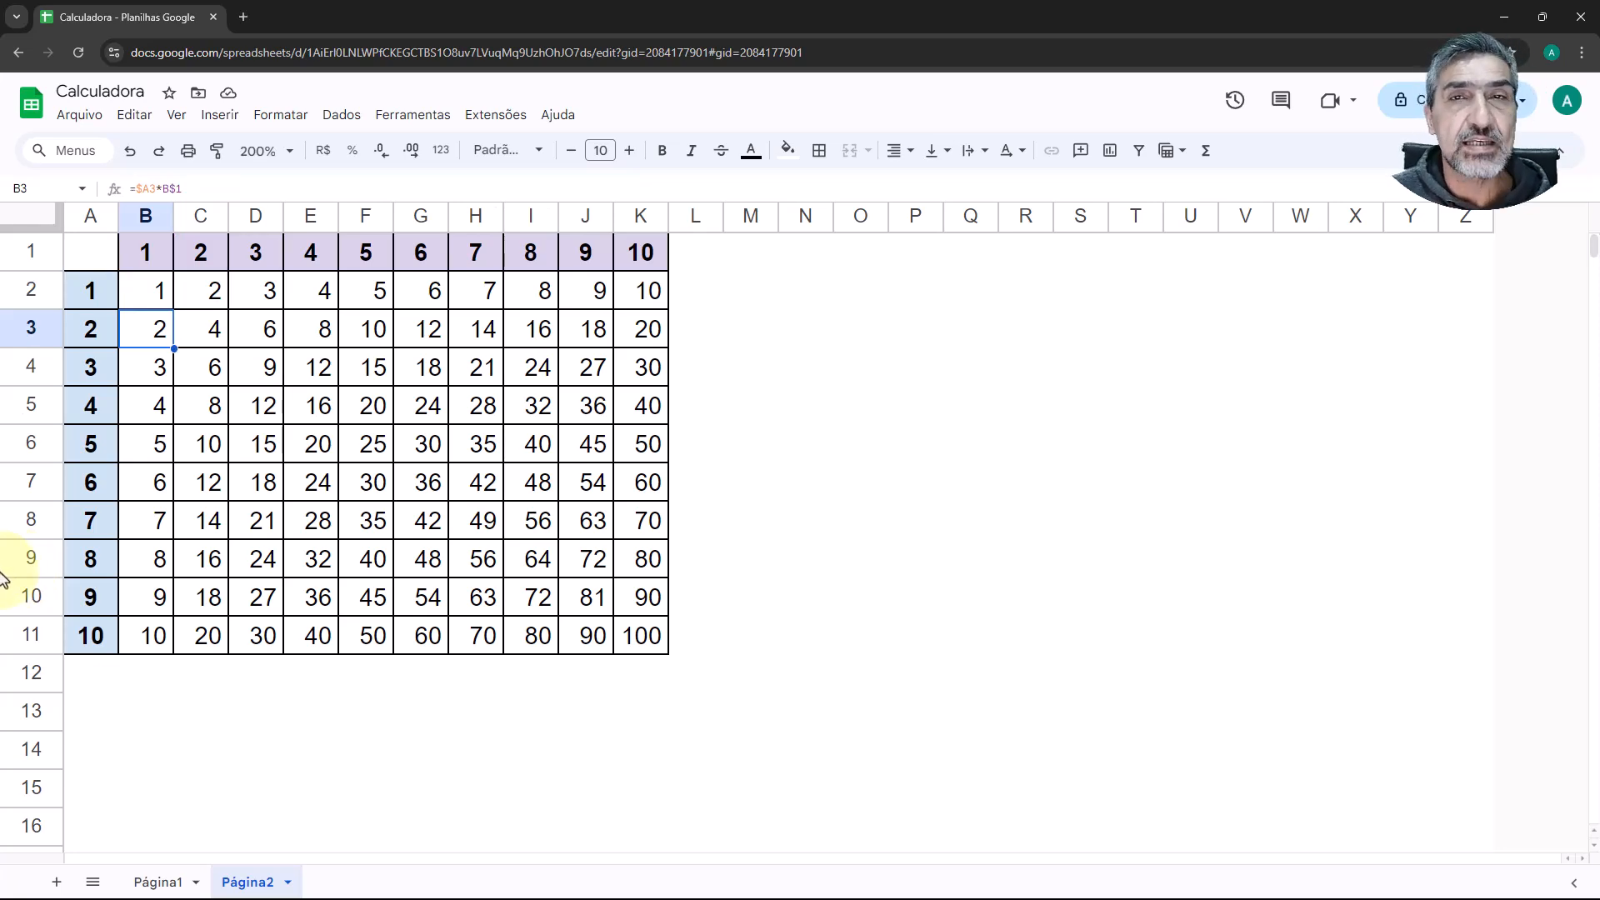
pyautogui.click(152, 300)
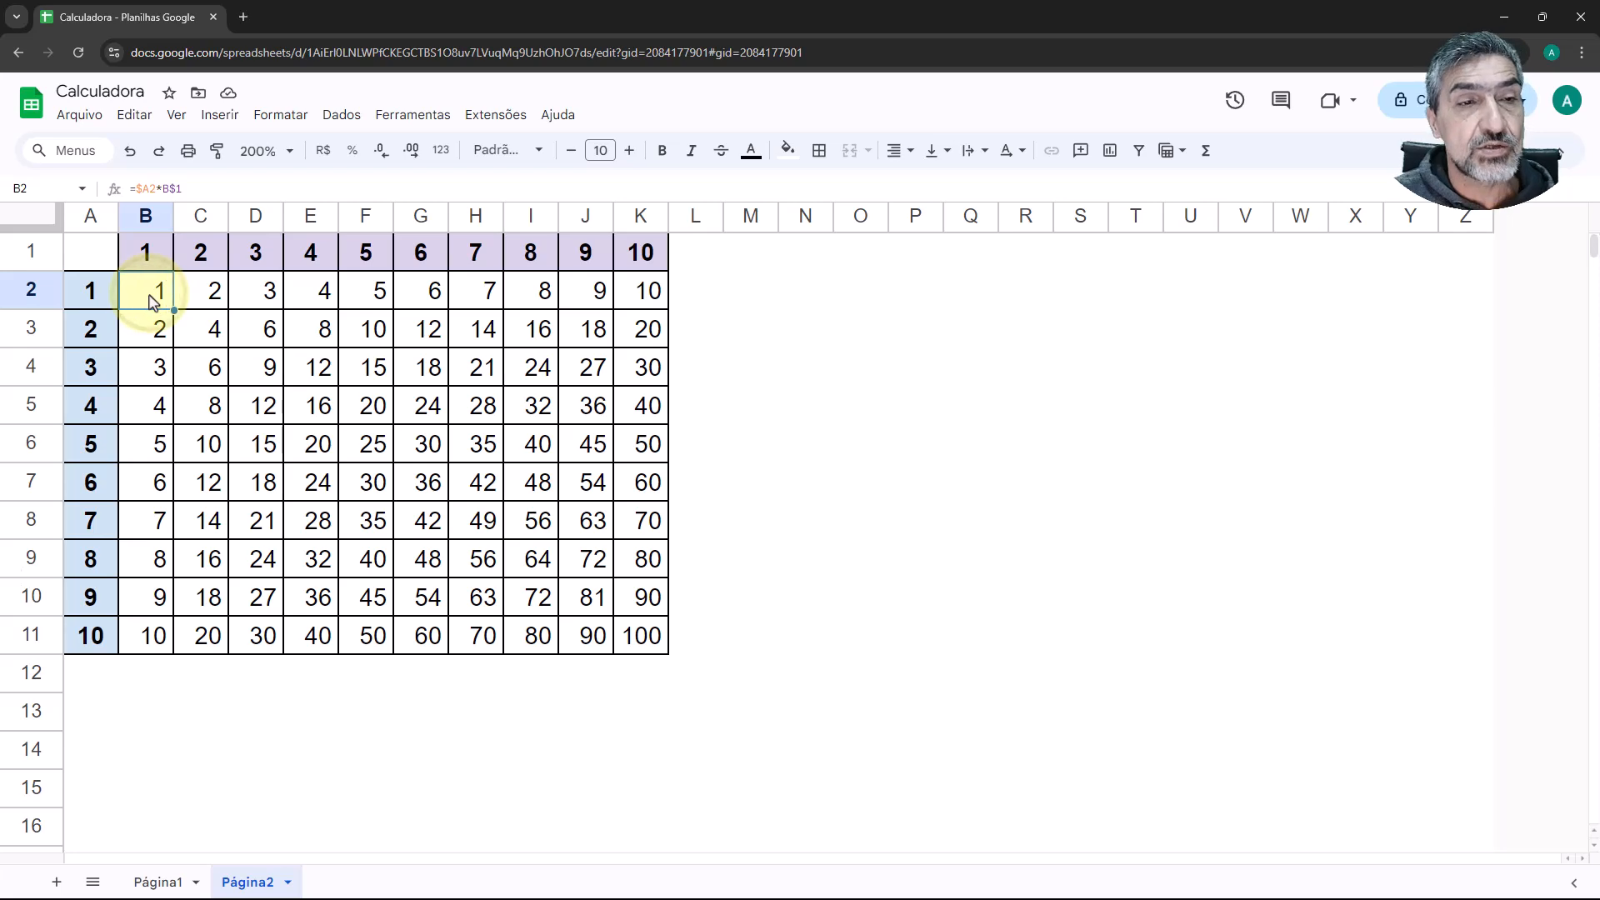